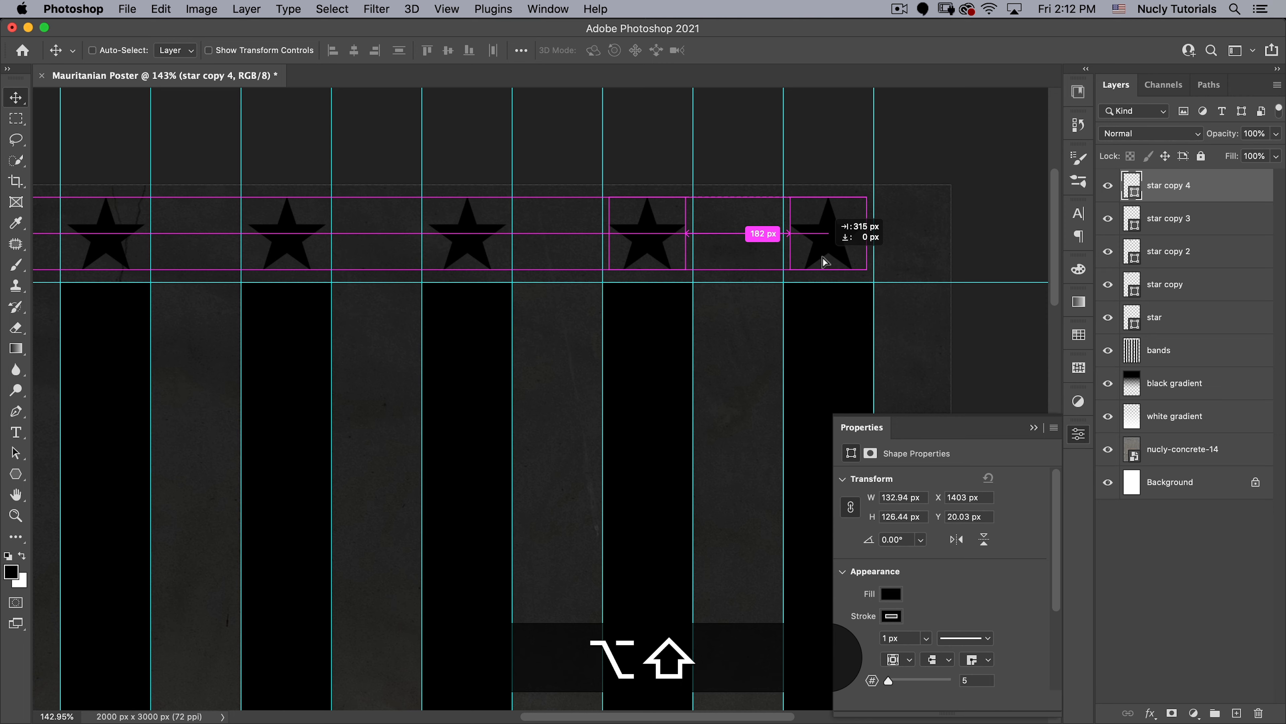
# - Place a sixth star copy above the last black band and merge all the star layers with the bands layer
pyautogui.moveTo(823, 257); pyautogui.dragTo(823, 258)
pyautogui.moveTo(720, 270); pyautogui.dragTo(686, 283)
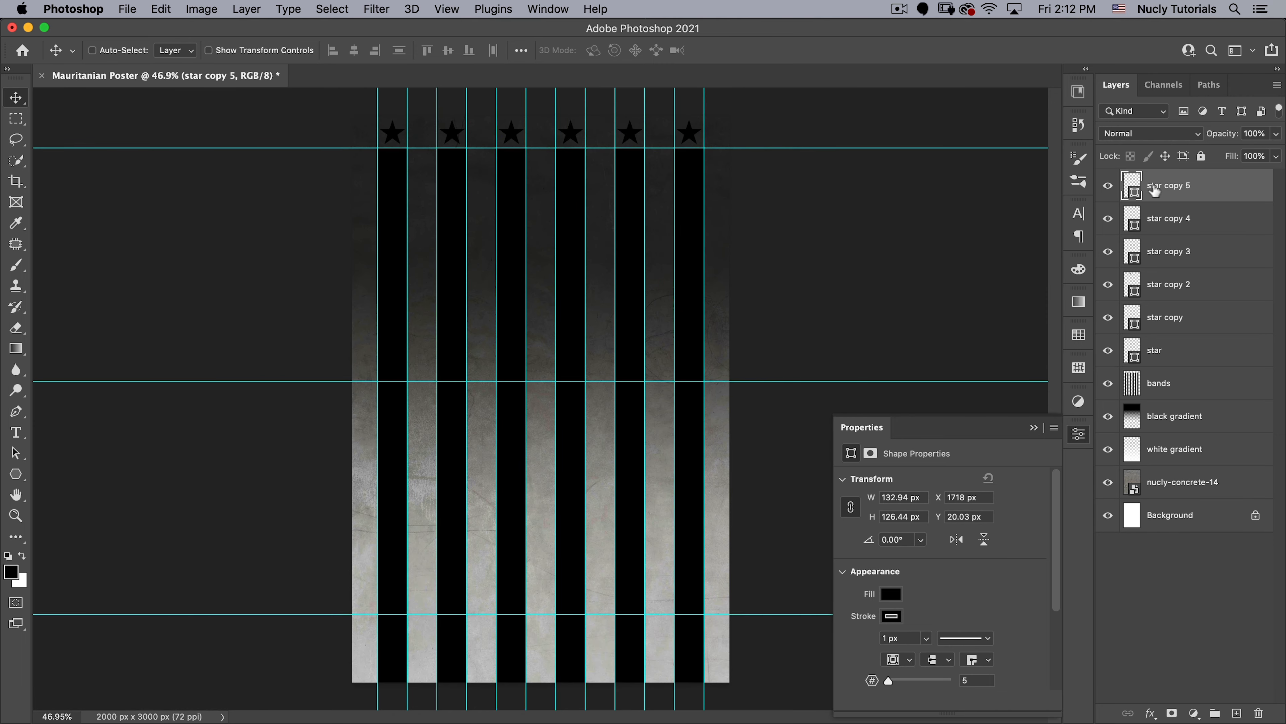
pyautogui.keyDown('shift'); pyautogui.click(1153, 382); pyautogui.keyUp('shift')
pyautogui.press('shift+super+e')
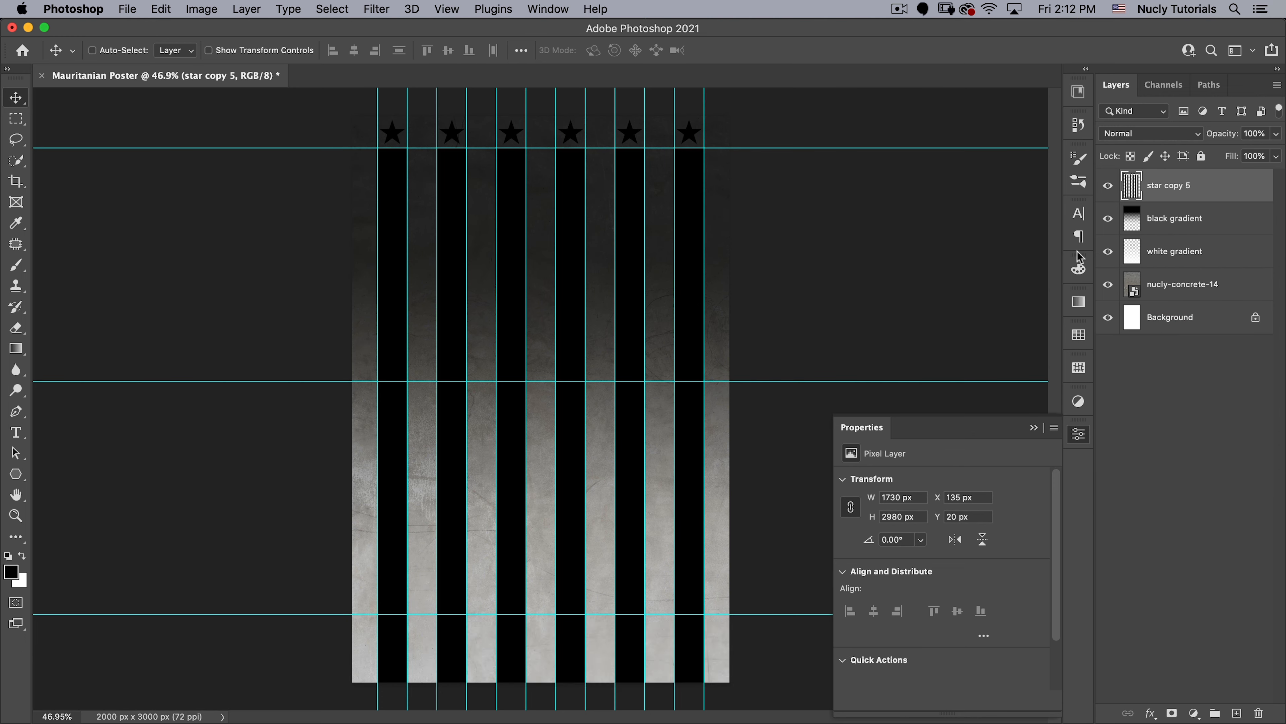
# - Rename the merged layer as star spangled banner
pyautogui.doubleClick(1170, 186)
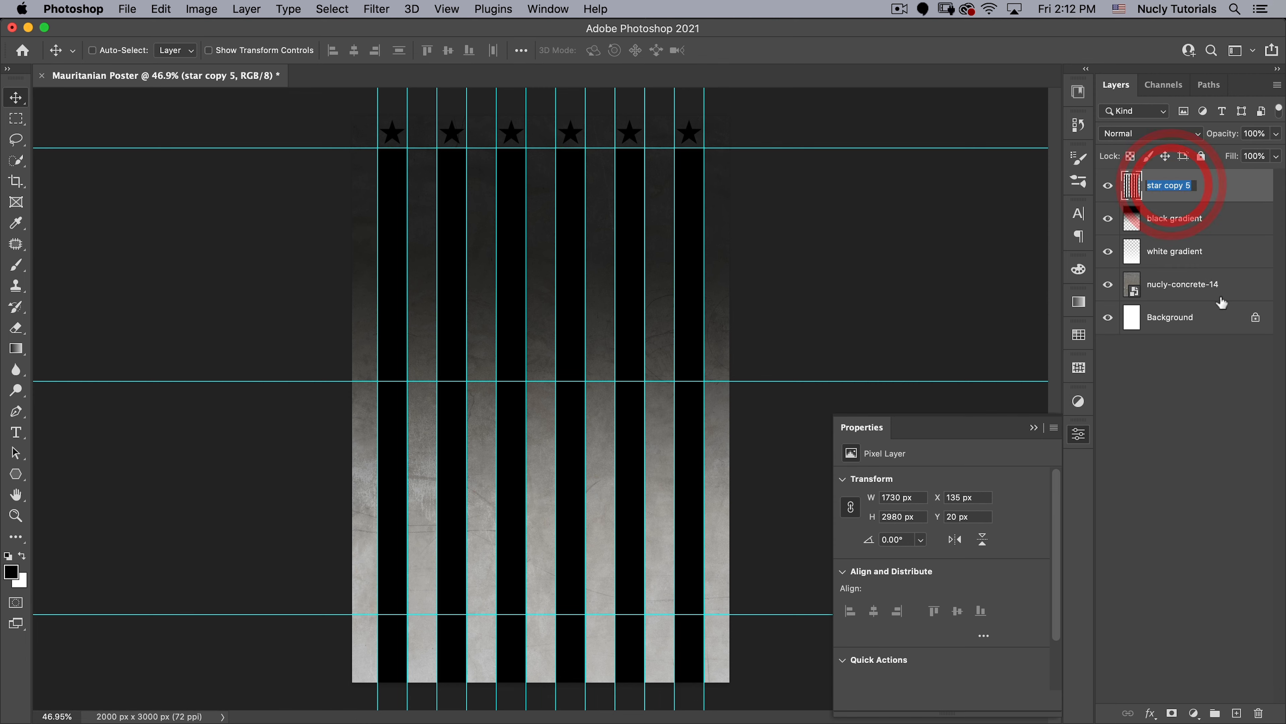
pyautogui.write('sta')
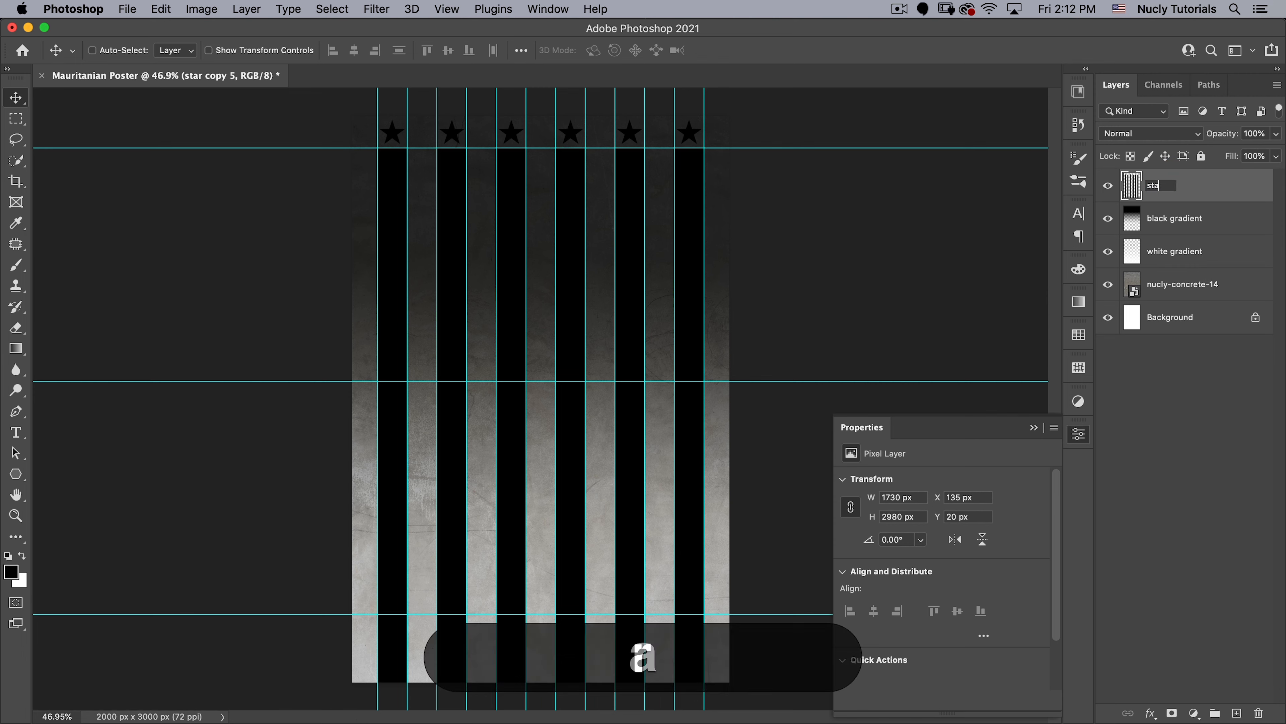
pyautogui.write('r spangled banner')
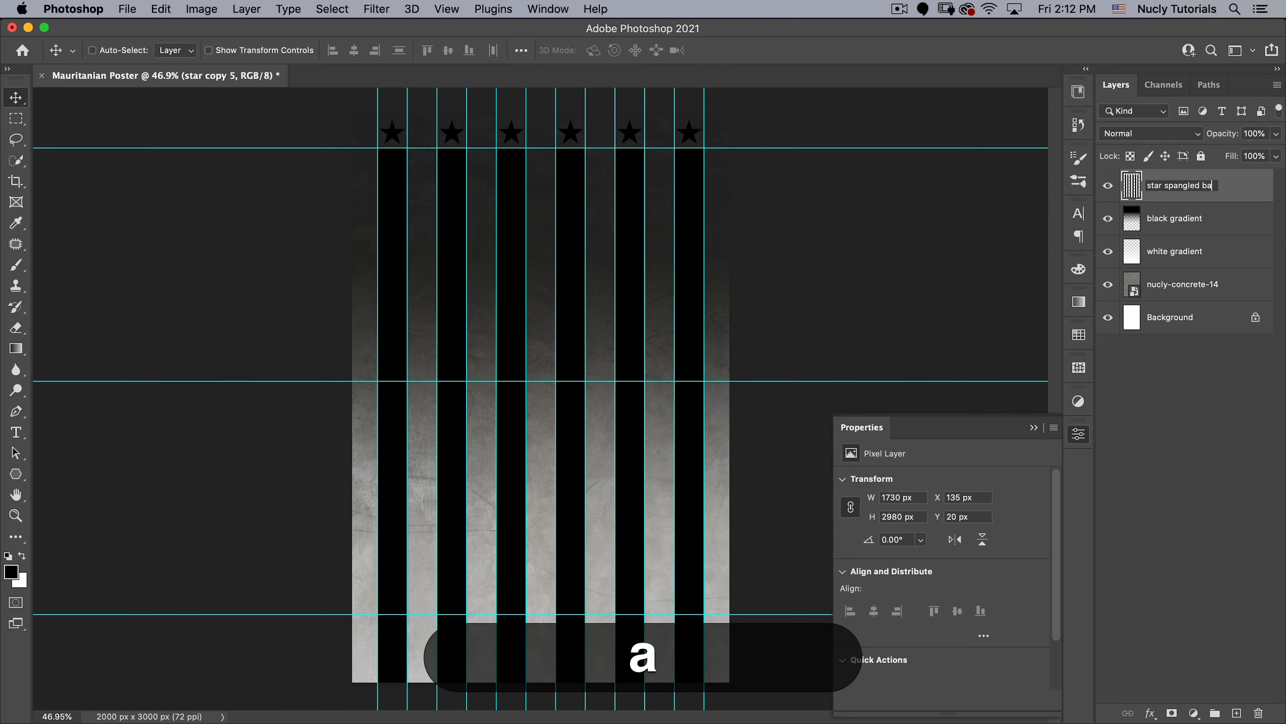
pyautogui.press('Return')
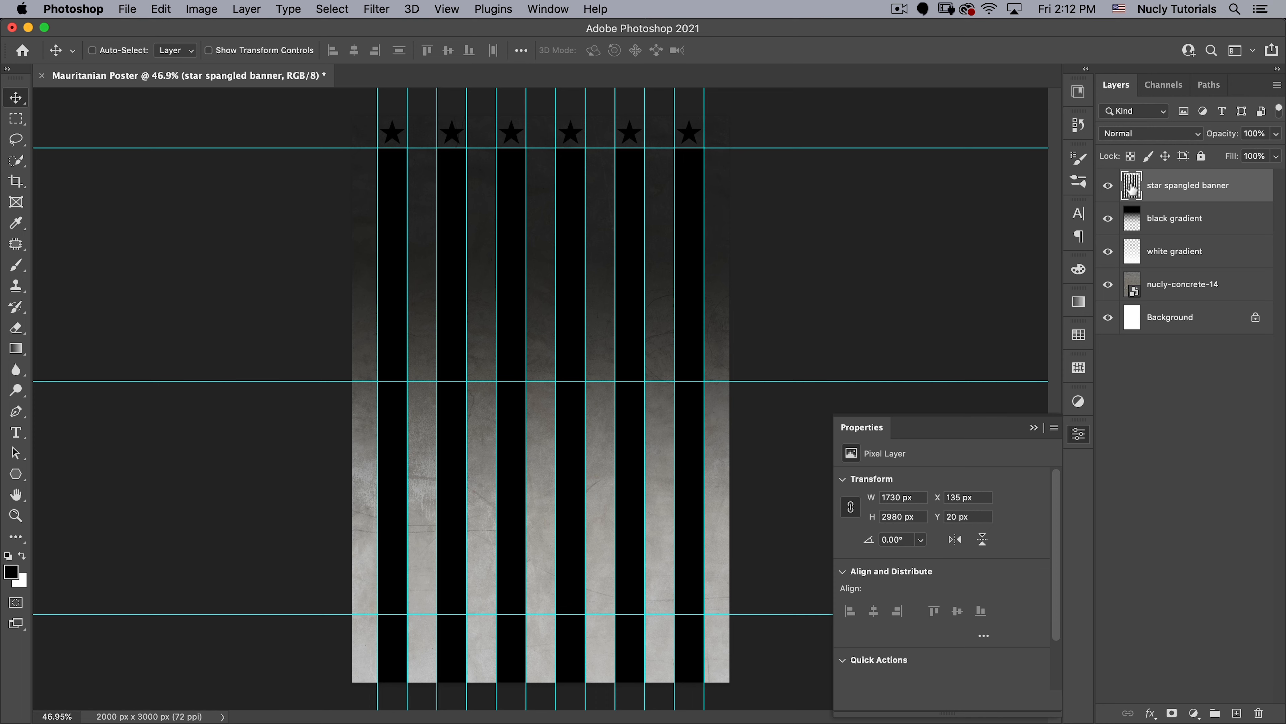
# - Load the star spangled banner layer as a selection, hide that layer, and mask the black gradient layer with the selection
pyautogui.press('super')
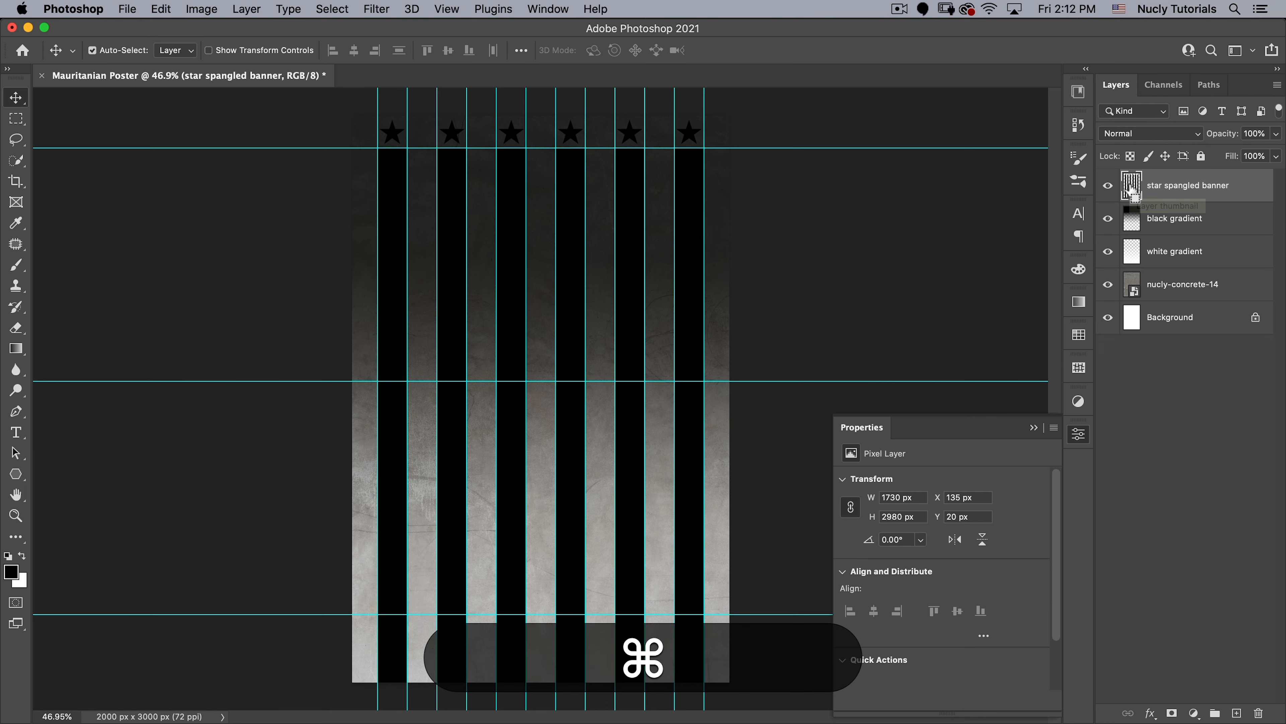
pyautogui.keyDown('super'); pyautogui.click(1131, 188); pyautogui.keyUp('super')
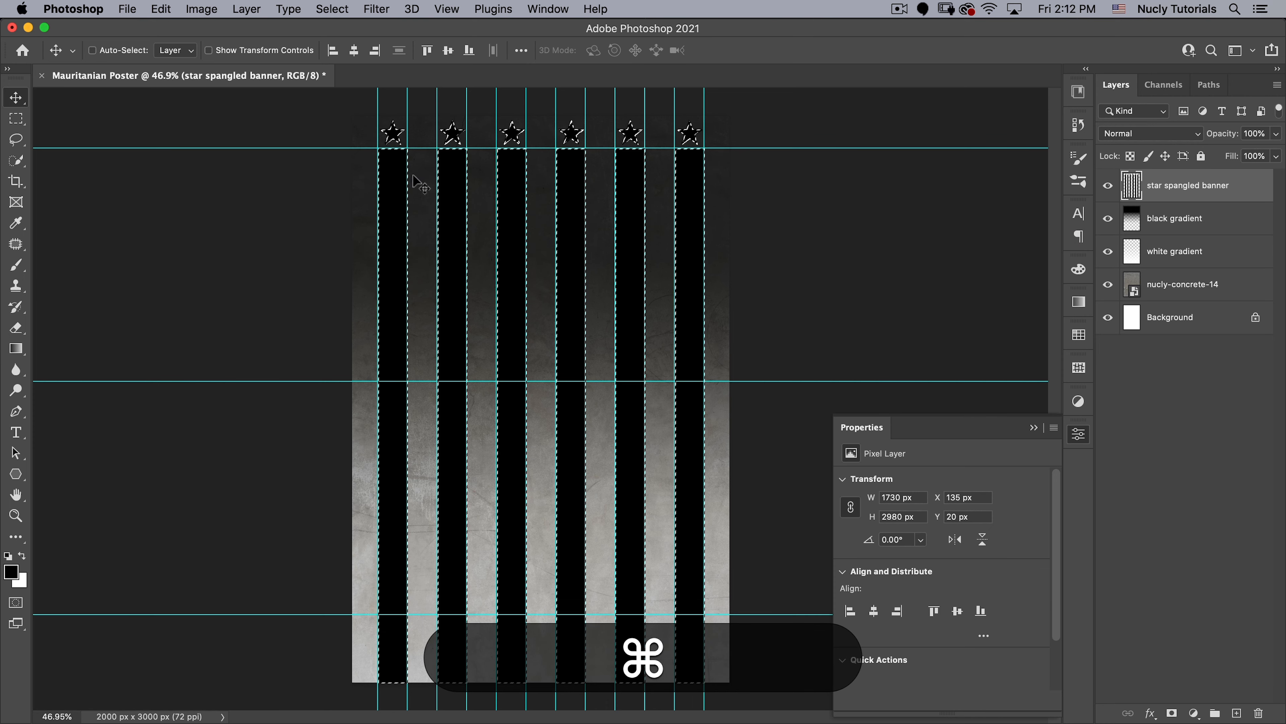
pyautogui.click(1108, 185)
pyautogui.click(1160, 223)
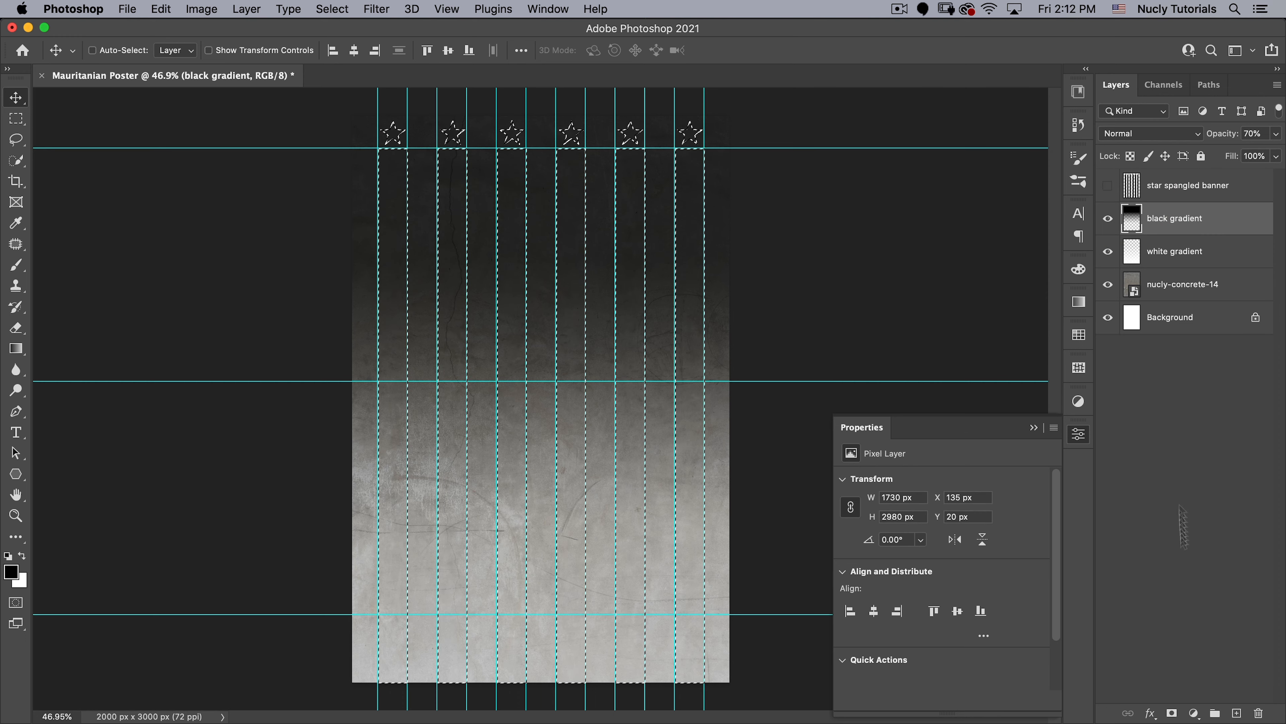
pyautogui.click(1173, 713)
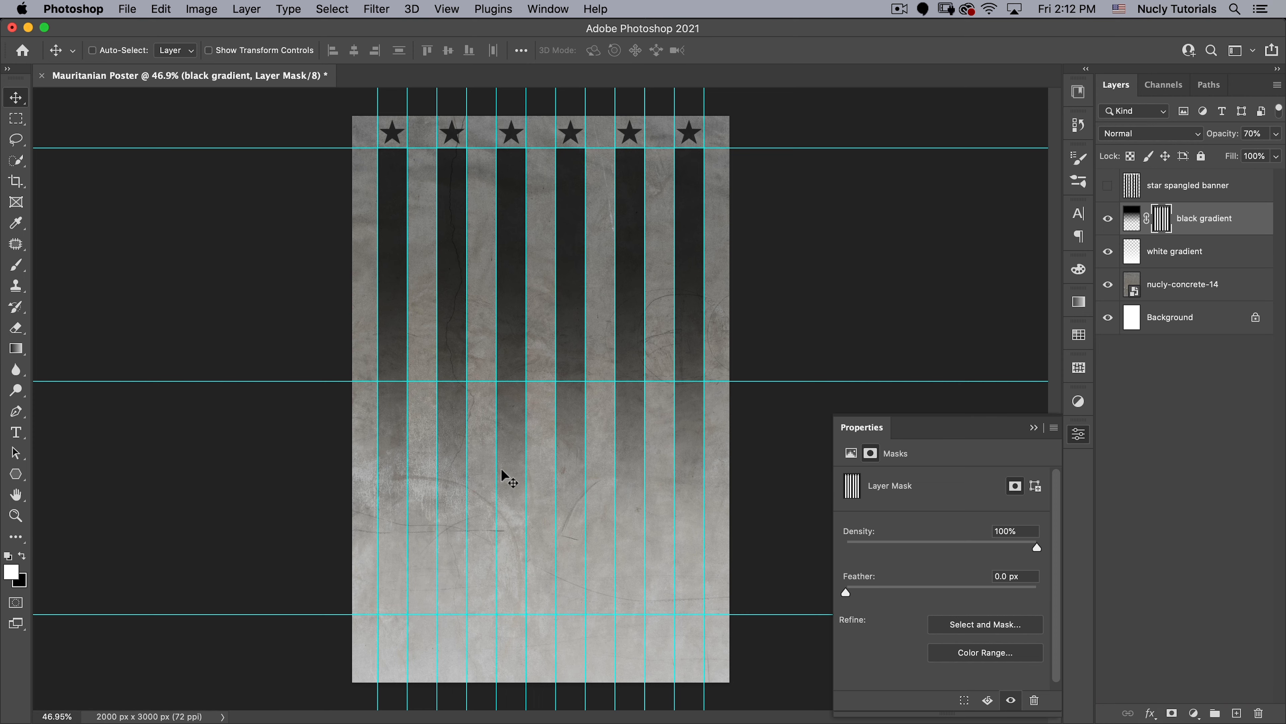
# - Hide the guides and collapse the layer mask properties to clear the view of the poster
pyautogui.press('super')
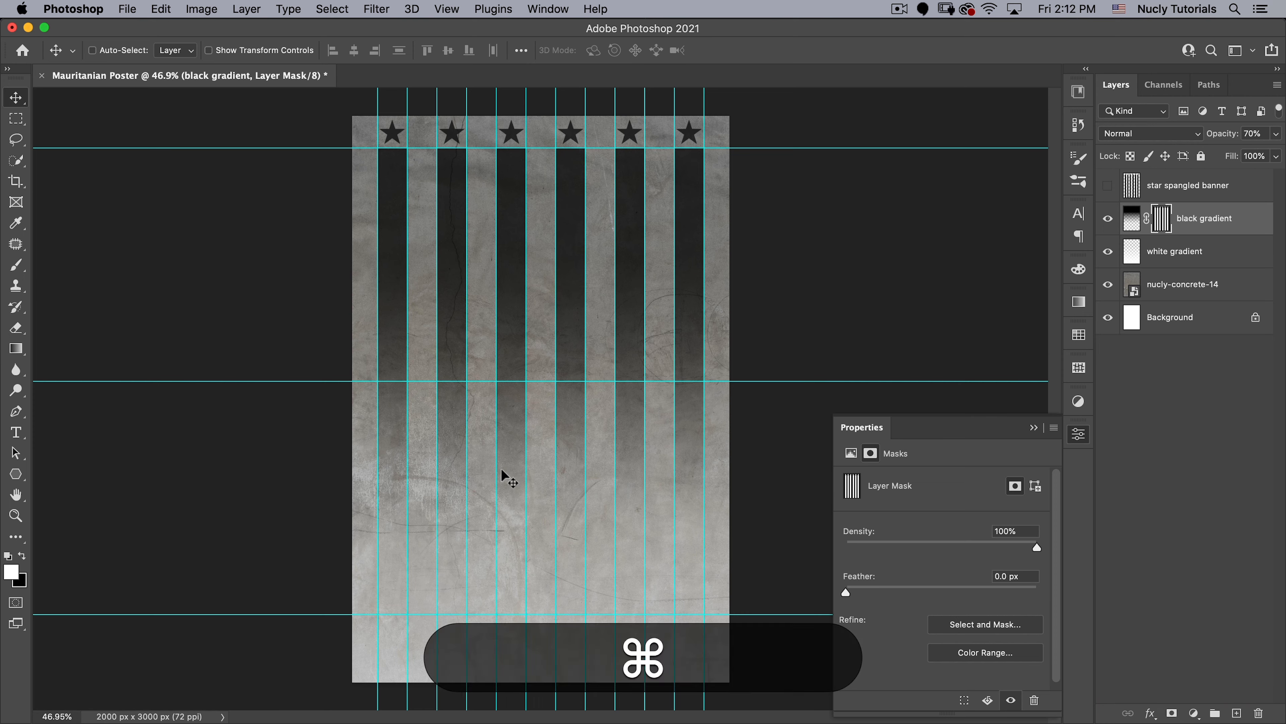
pyautogui.press('super+semicolon')
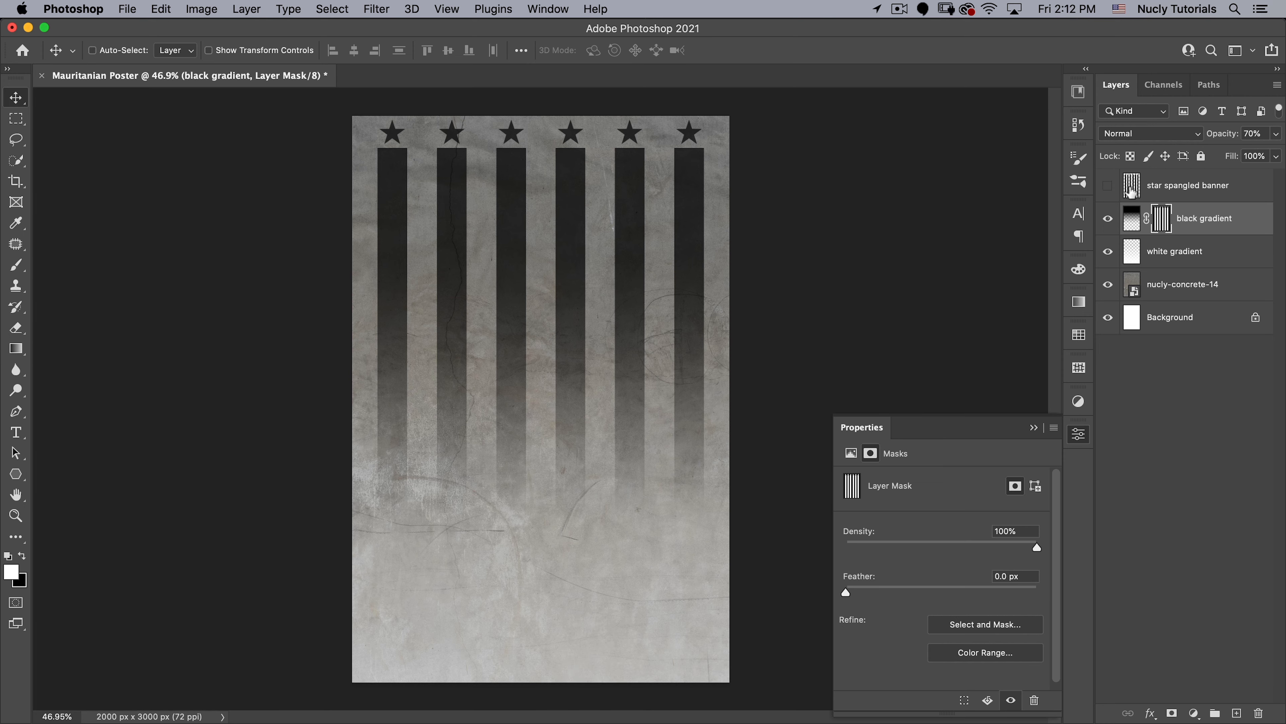
pyautogui.click(1078, 434)
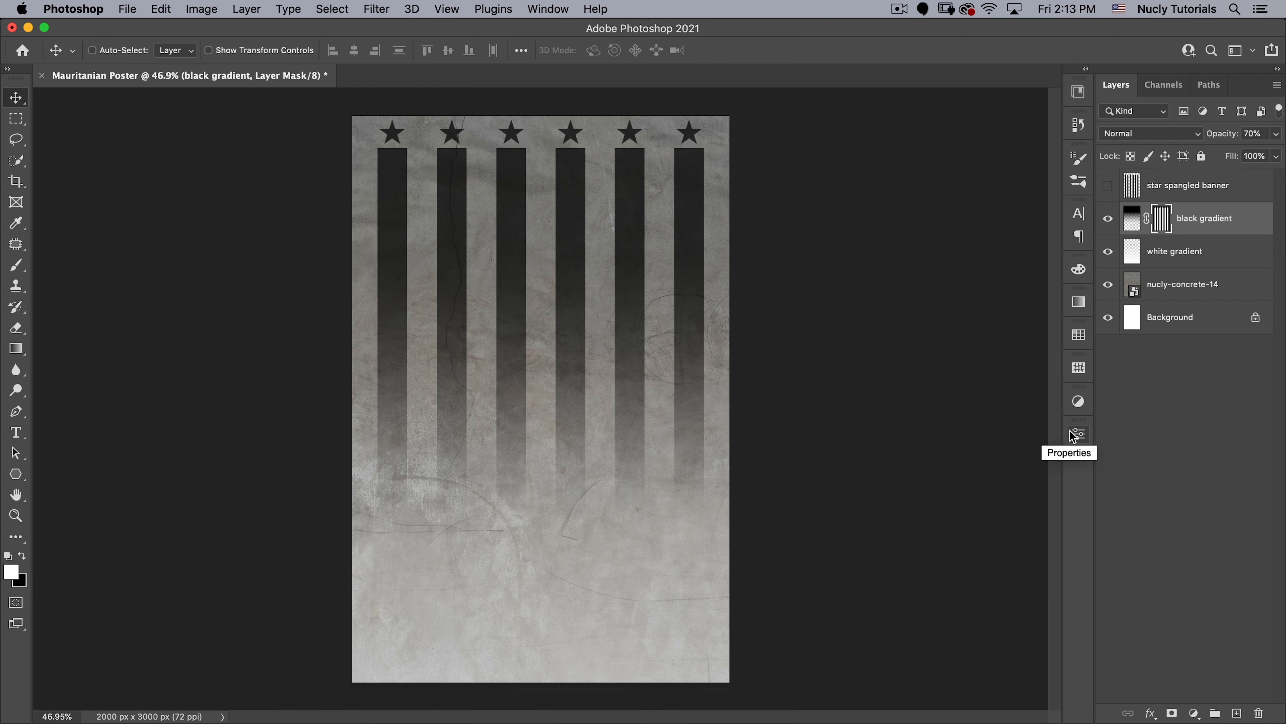
# - Open the Unsplash portrait JPEG from the assets folder as a separate document
pyautogui.click(122, 10)
pyautogui.click(121, 41)
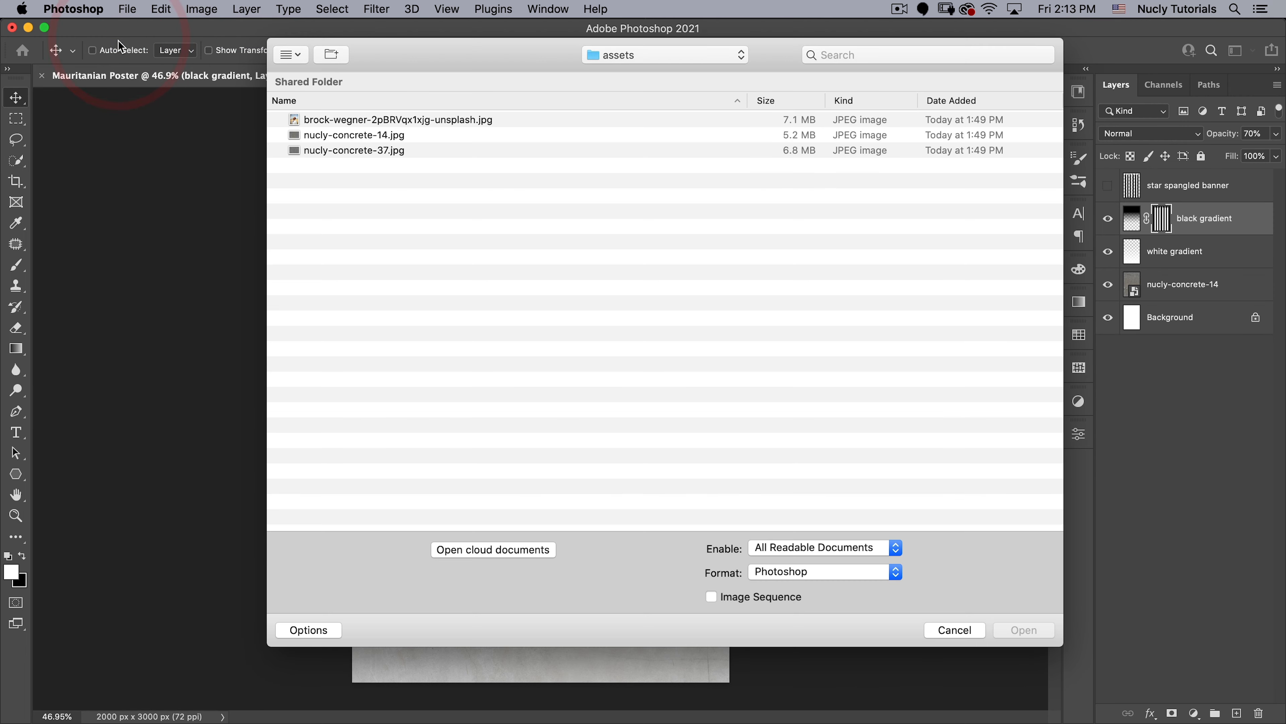
pyautogui.doubleClick(312, 119)
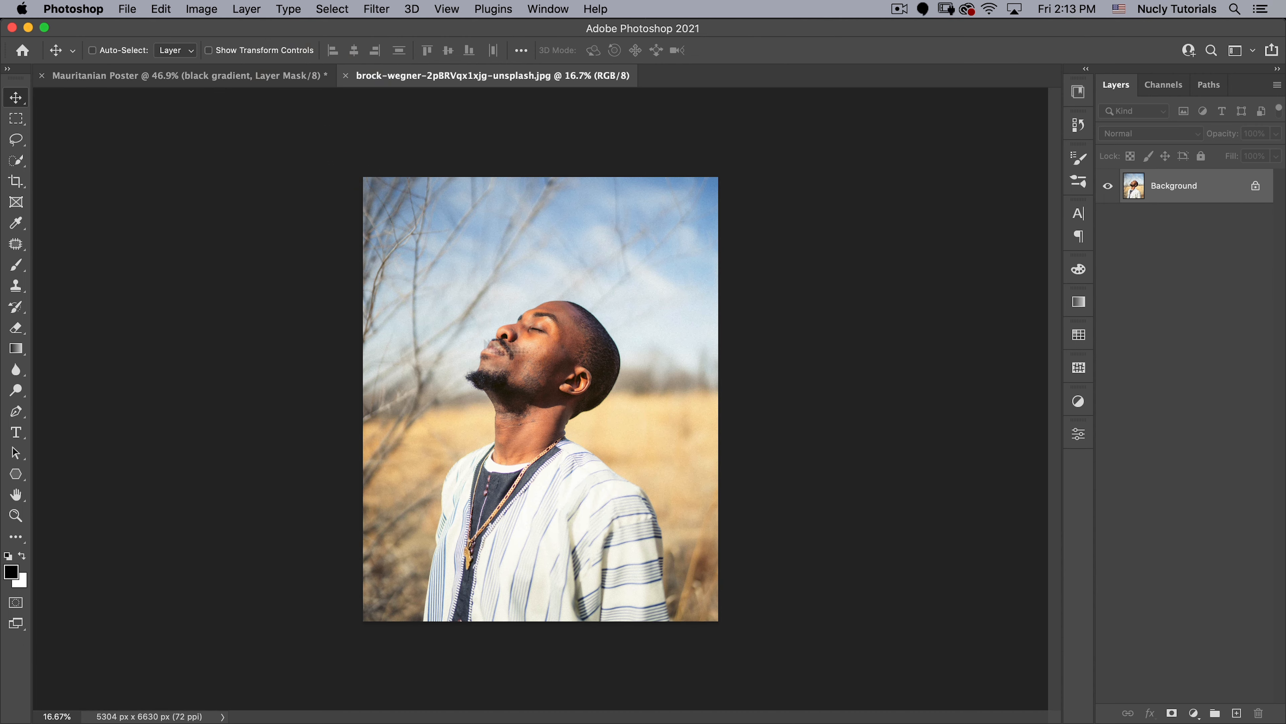
# - Select the man in the portrait automatically with Select Subject and bring the selection into Select and Mask
pyautogui.press('super+space')
pyautogui.moveTo(568, 572); pyautogui.dragTo(581, 553)
pyautogui.press('space')
pyautogui.moveTo(617, 514); pyautogui.dragTo(602, 547)
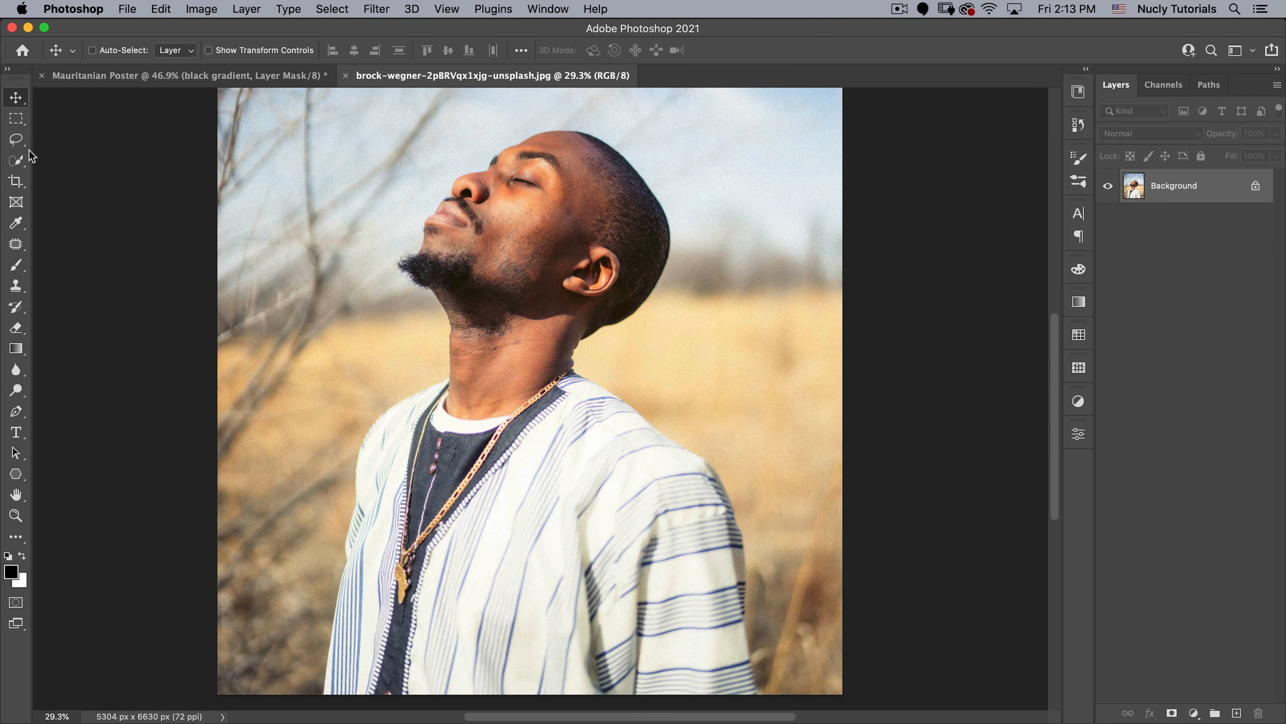
pyautogui.click(18, 160)
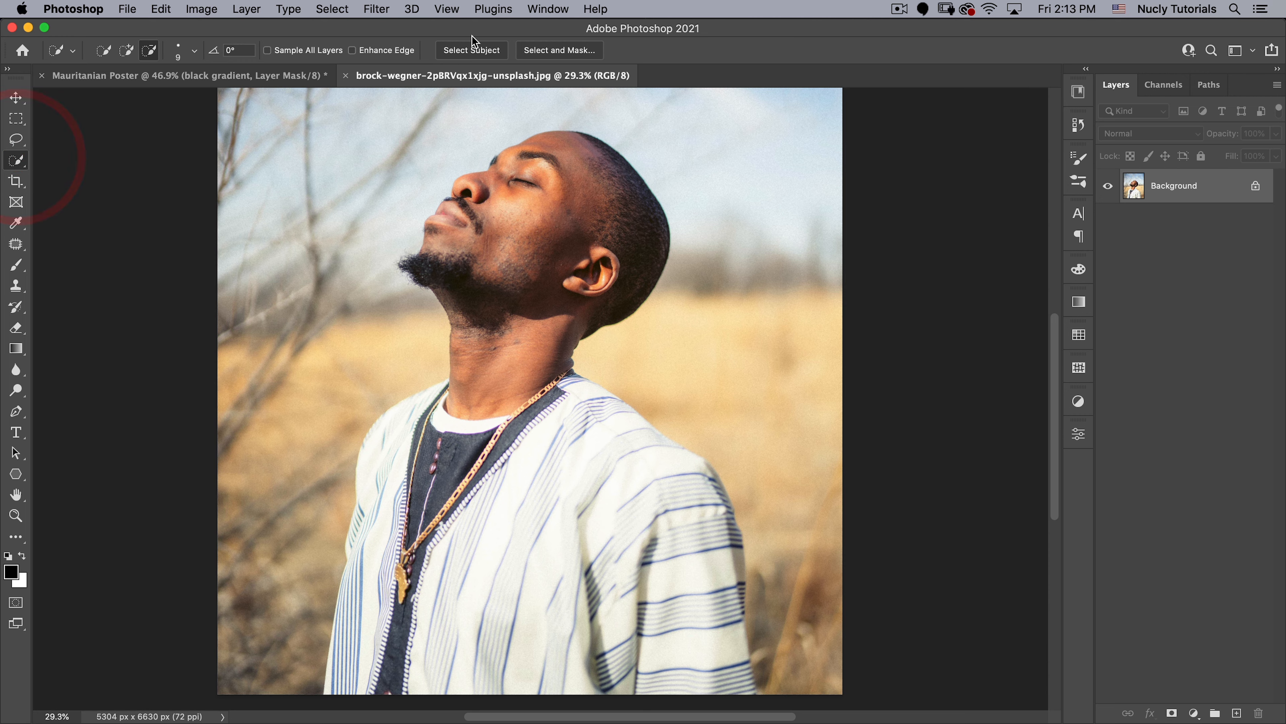
pyautogui.click(472, 48)
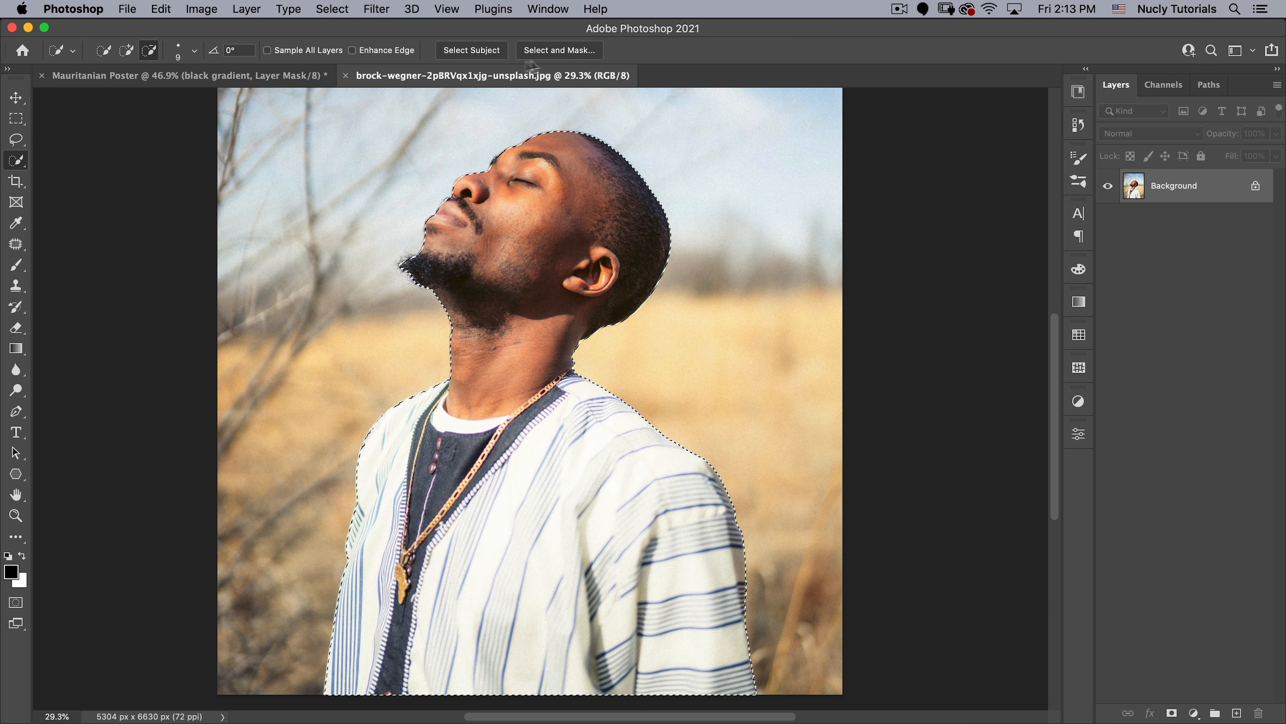
pyautogui.click(566, 50)
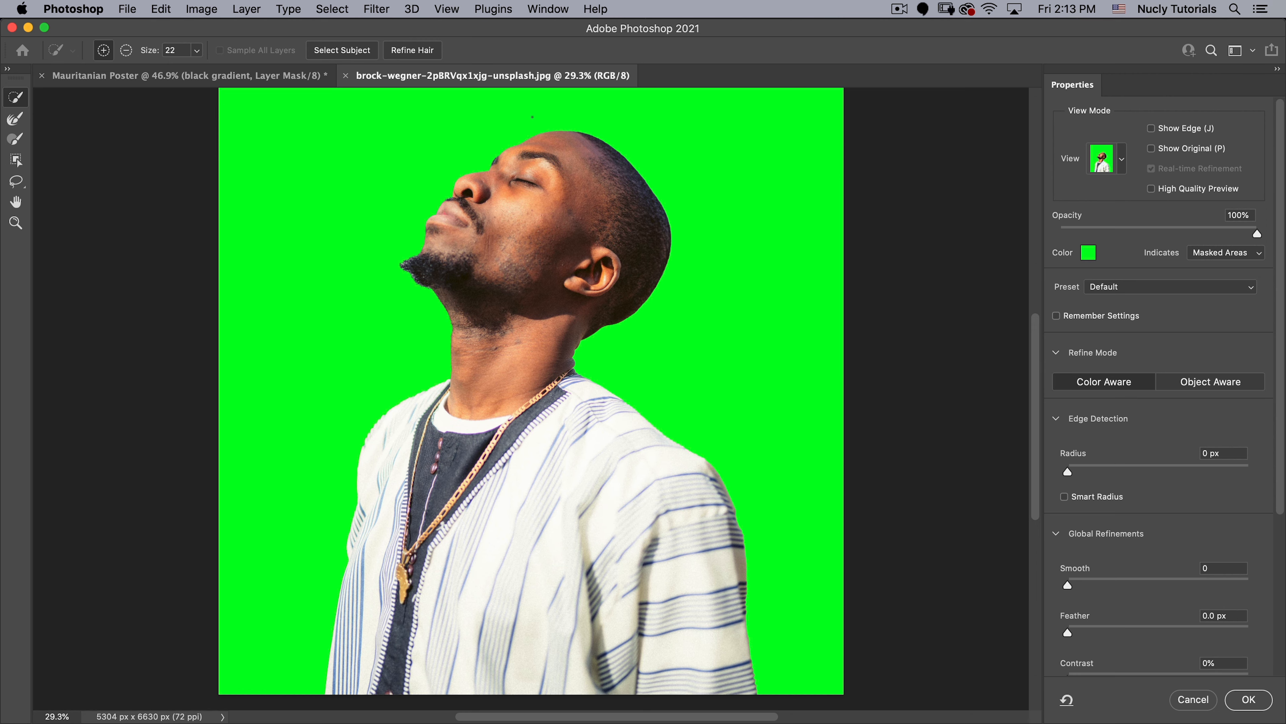
# - Refine the selection around the beard with the Refine Edge Brush at size 95, and set the green overlay's opacity to 62%
pyautogui.moveTo(552, 131); pyautogui.dragTo(623, 109)
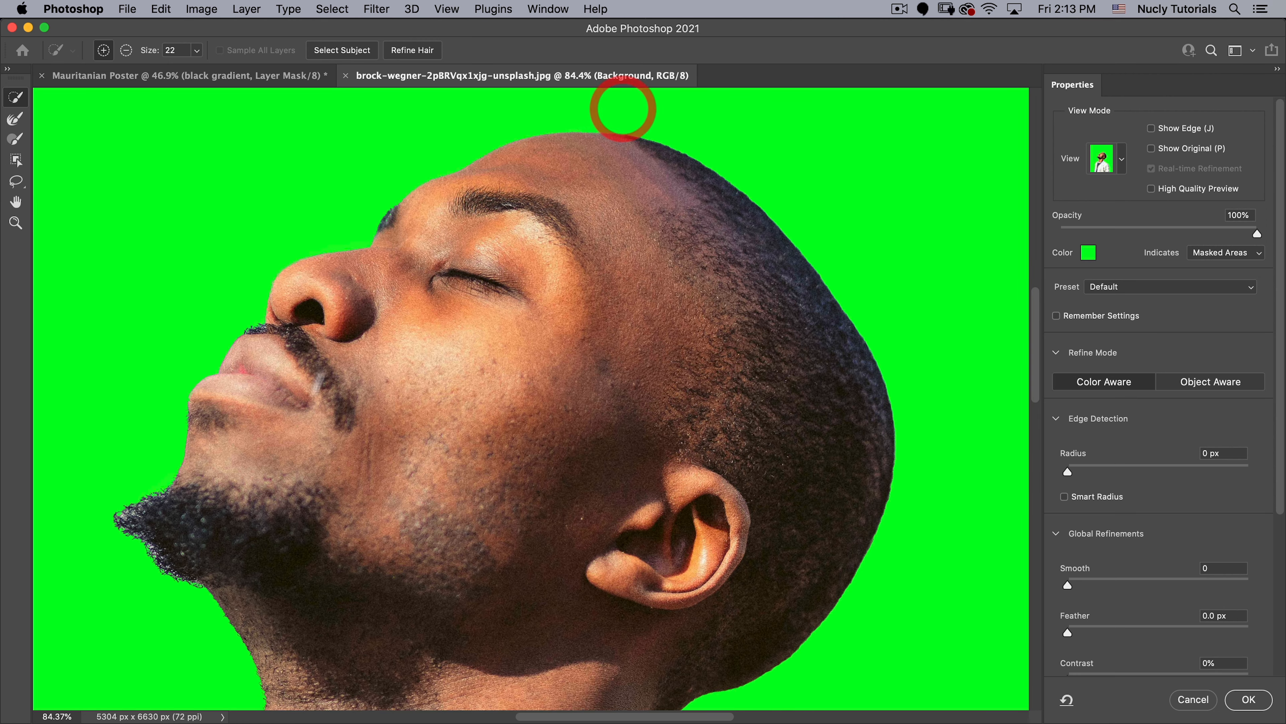
pyautogui.moveTo(319, 420); pyautogui.dragTo(600, 362)
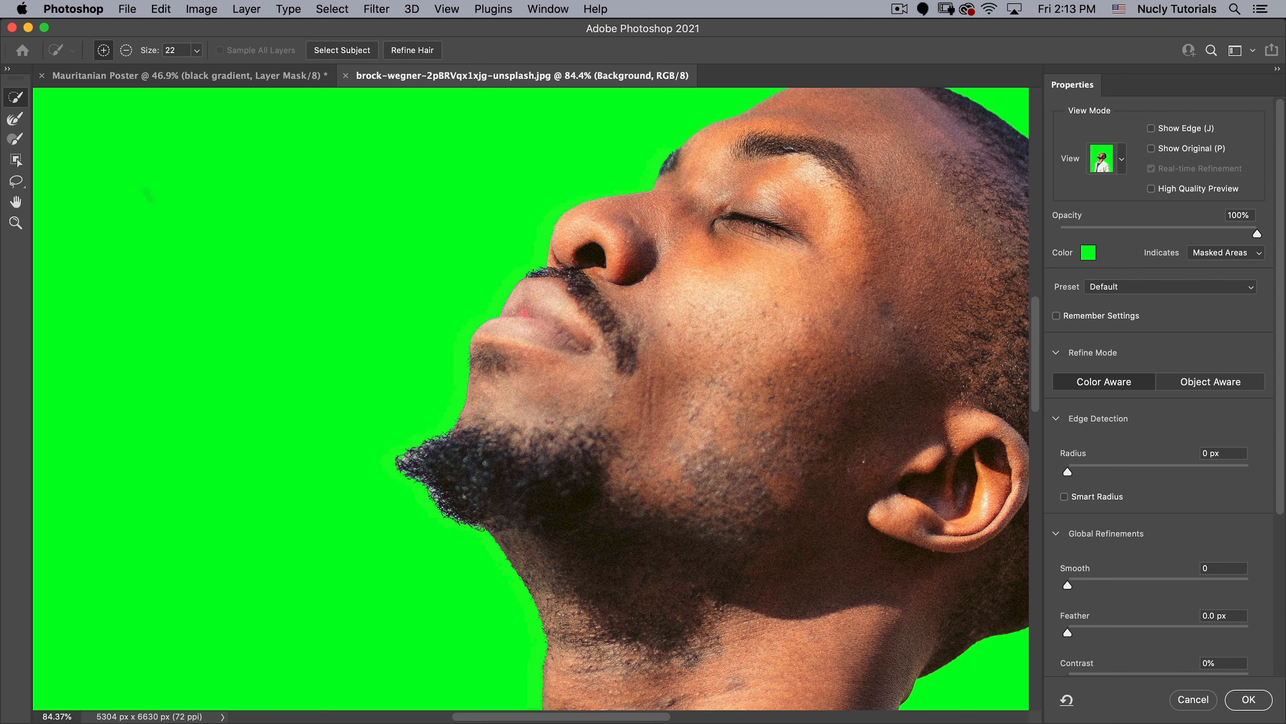
pyautogui.click(14, 119)
pyautogui.moveTo(381, 384); pyautogui.dragTo(408, 384)
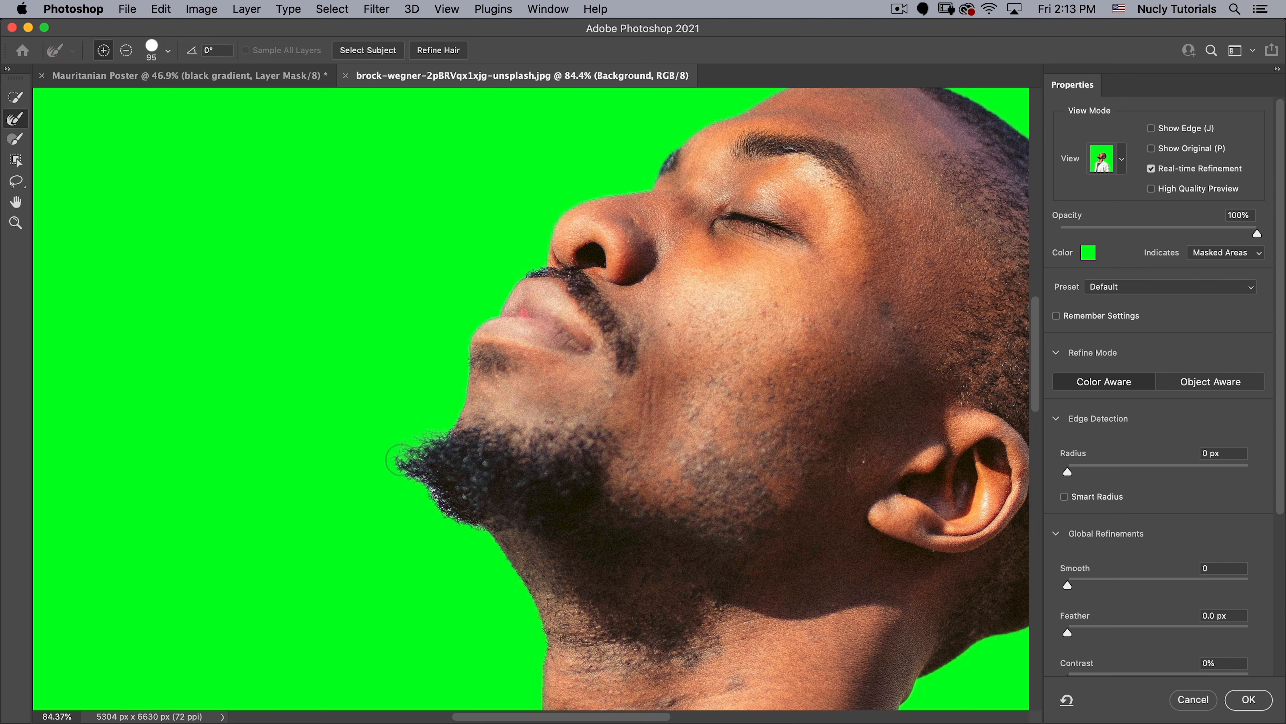
pyautogui.moveTo(472, 532); pyautogui.dragTo(473, 533)
pyautogui.moveTo(1158, 234); pyautogui.dragTo(1182, 228)
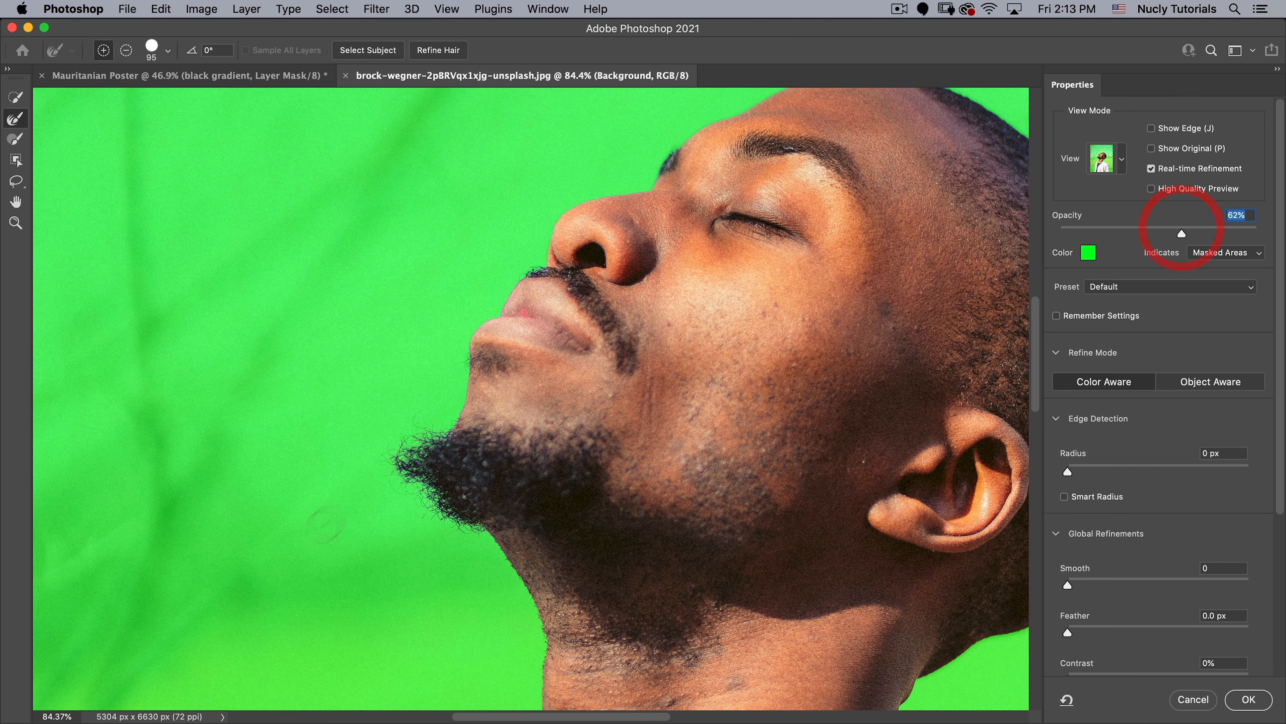
pyautogui.click(421, 497)
# - Reduce the Refine Edge Brush to size 22 and refine the edges beside the lower lip and the moustache
pyautogui.press('space')
pyautogui.moveTo(452, 342); pyautogui.dragTo(512, 336)
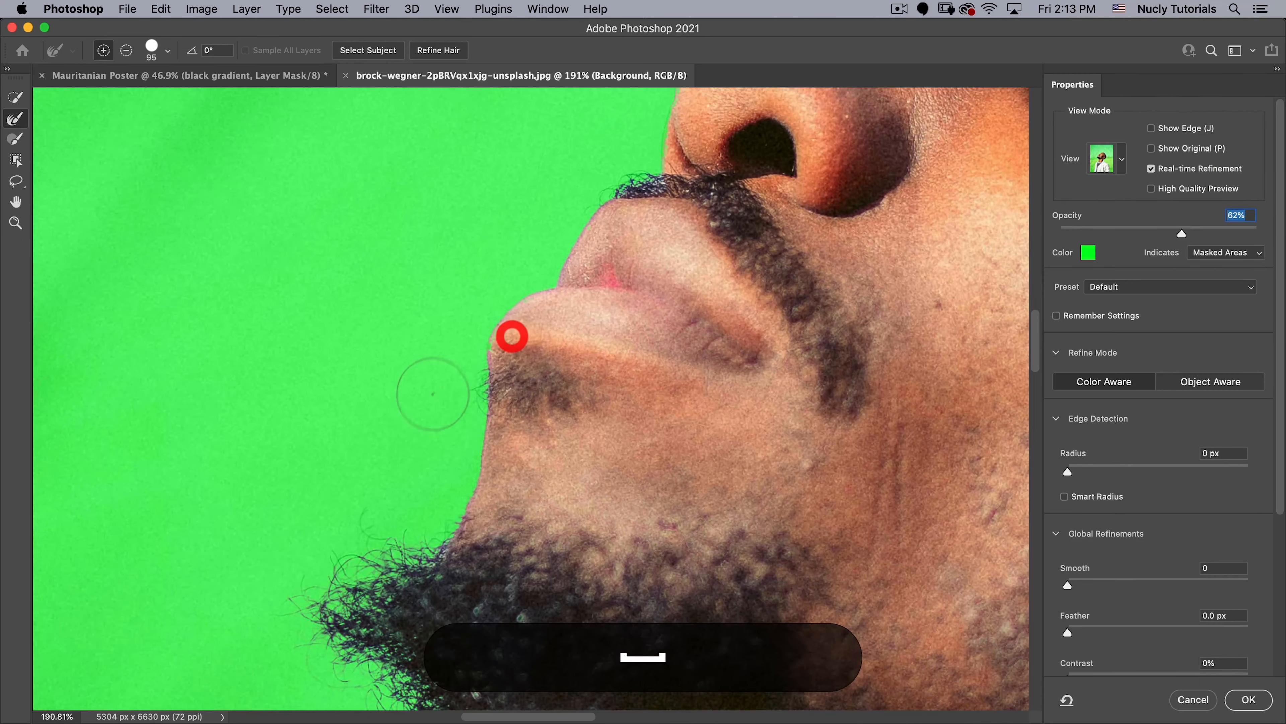
pyautogui.moveTo(454, 389); pyautogui.dragTo(399, 392)
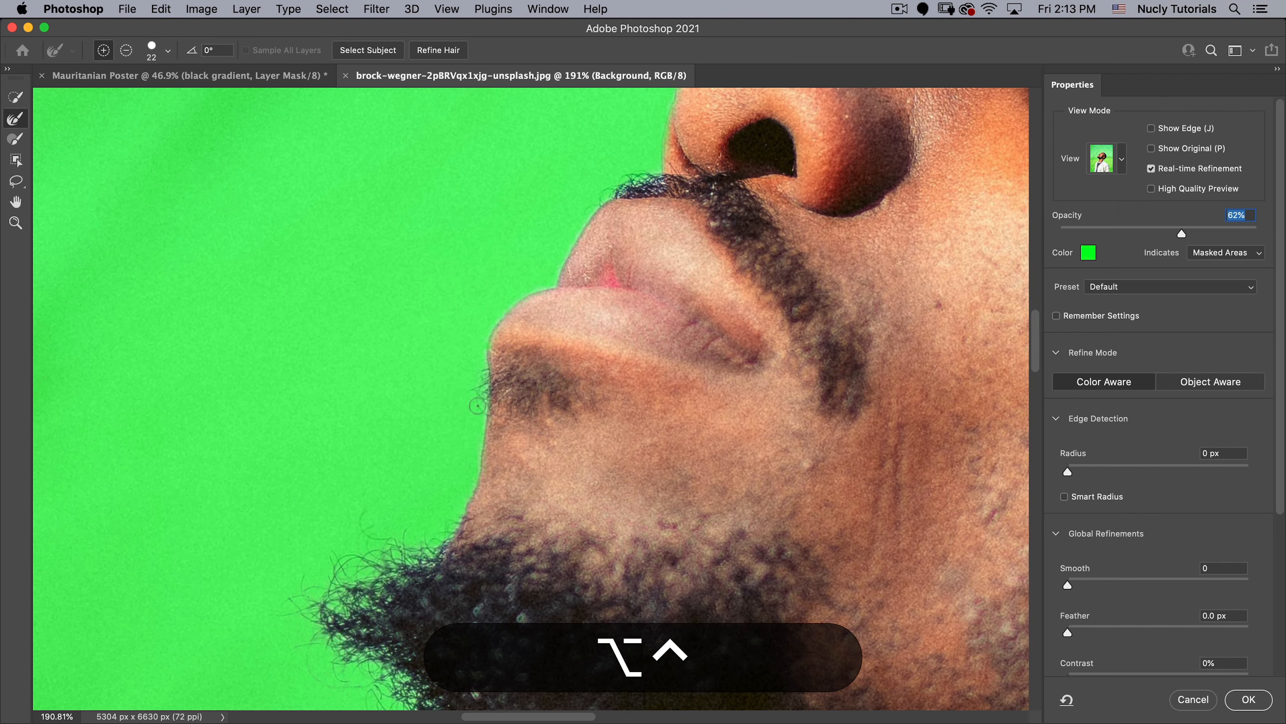
pyautogui.click(476, 323)
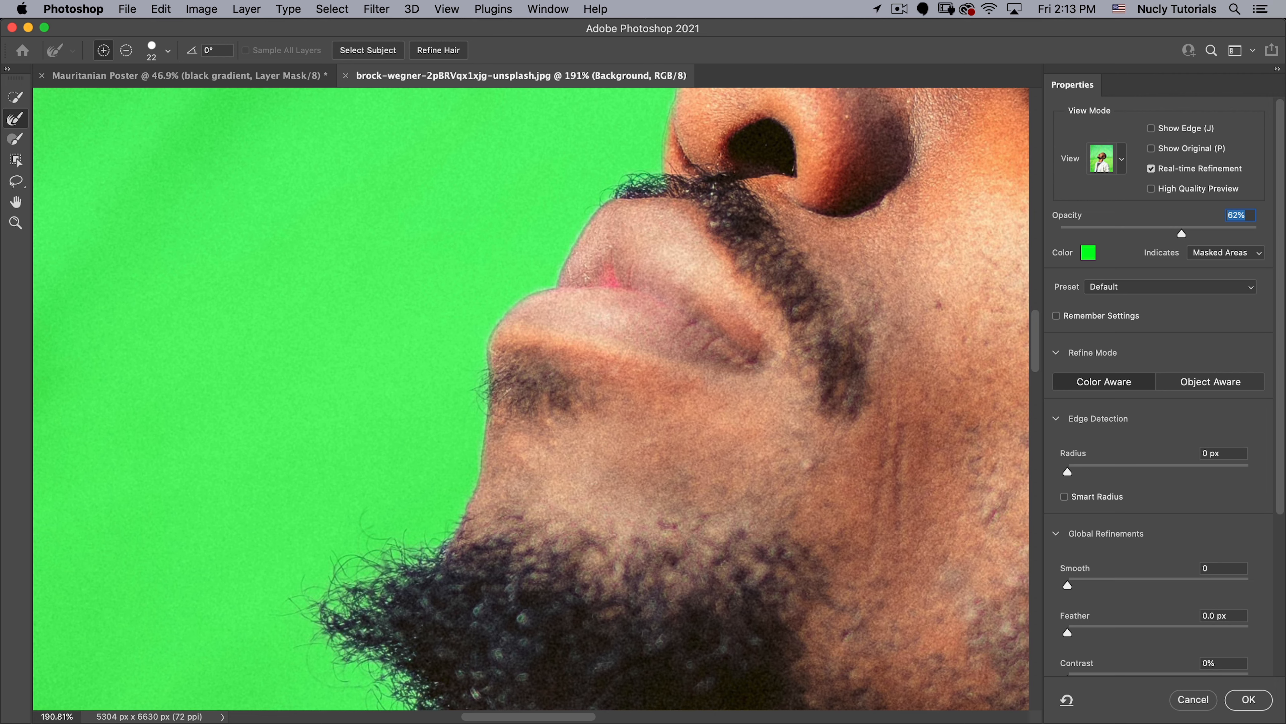
pyautogui.click(569, 181)
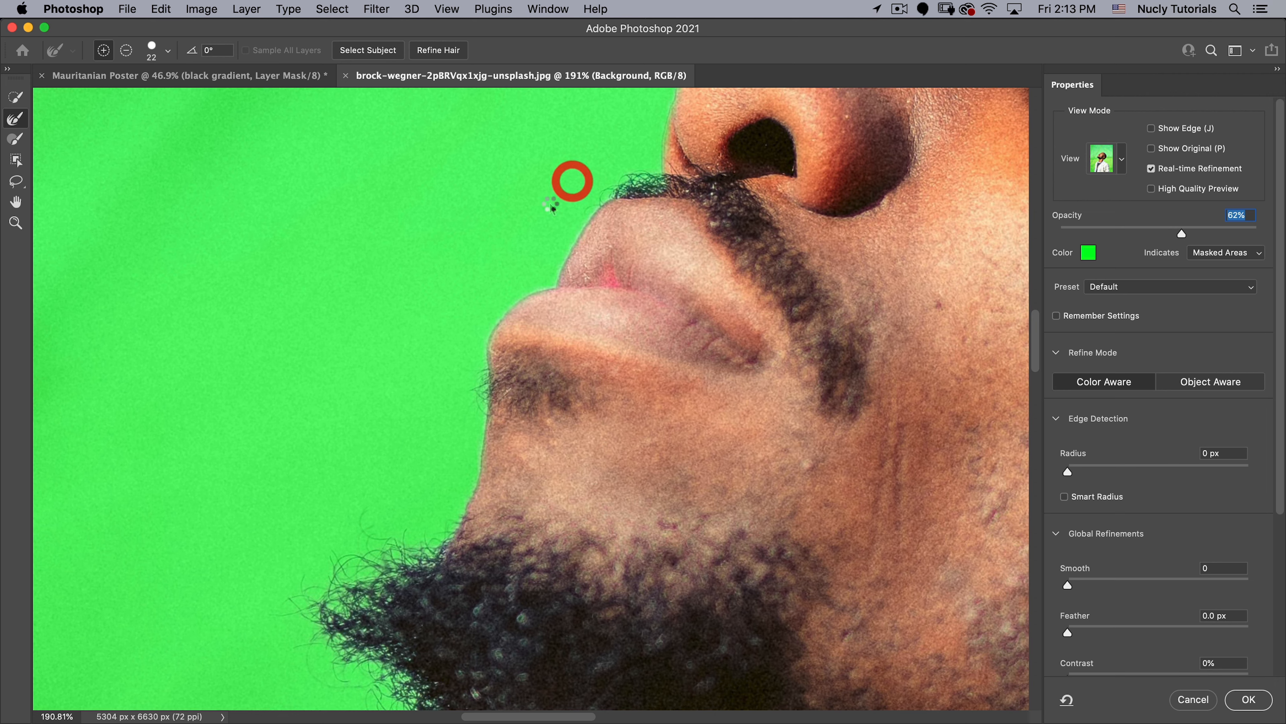
# - Use the Quick Selection tool at size 22 to add the edges of both lips back to the selection
pyautogui.press('space')
pyautogui.press('super')
pyautogui.press('w')
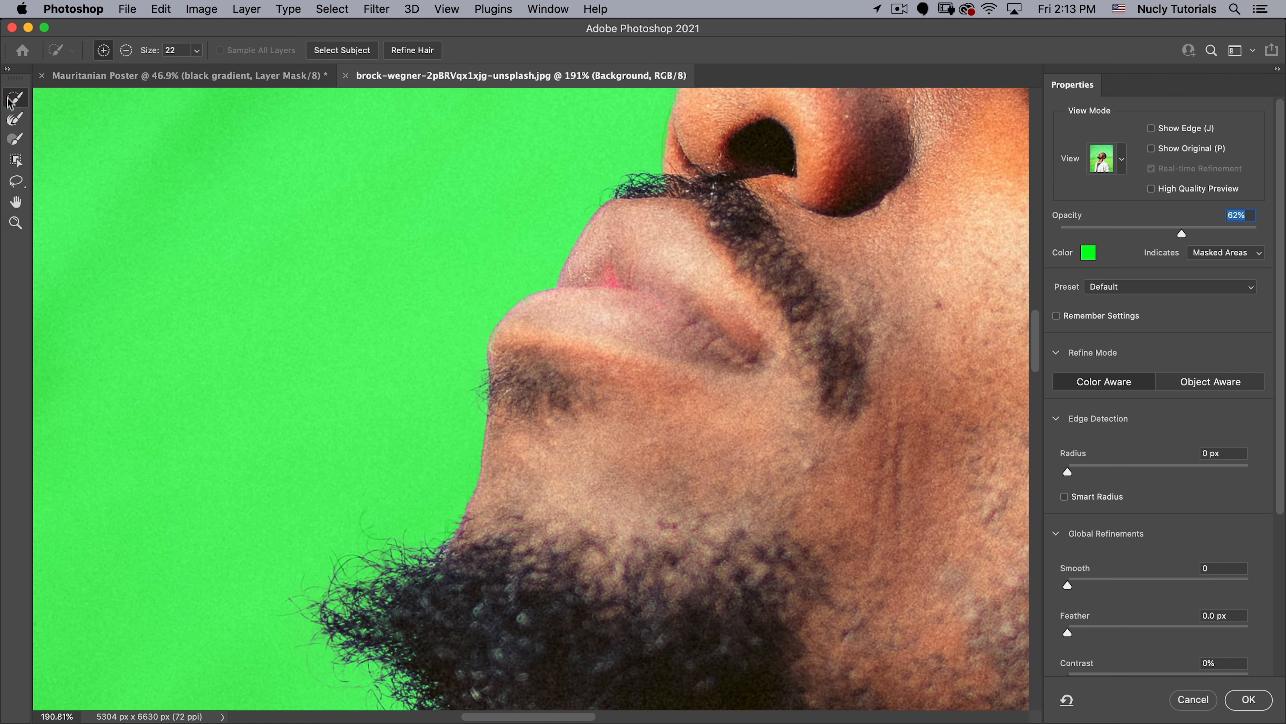
pyautogui.click(532, 303)
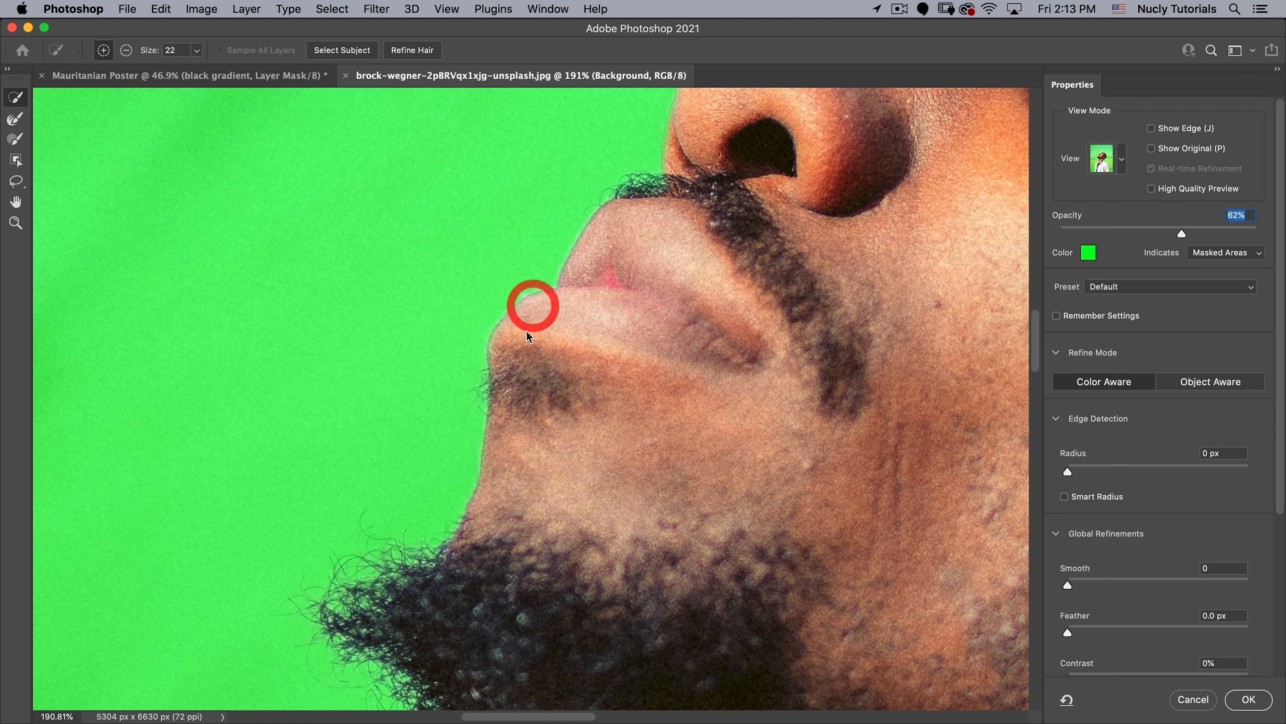
pyautogui.click(507, 351)
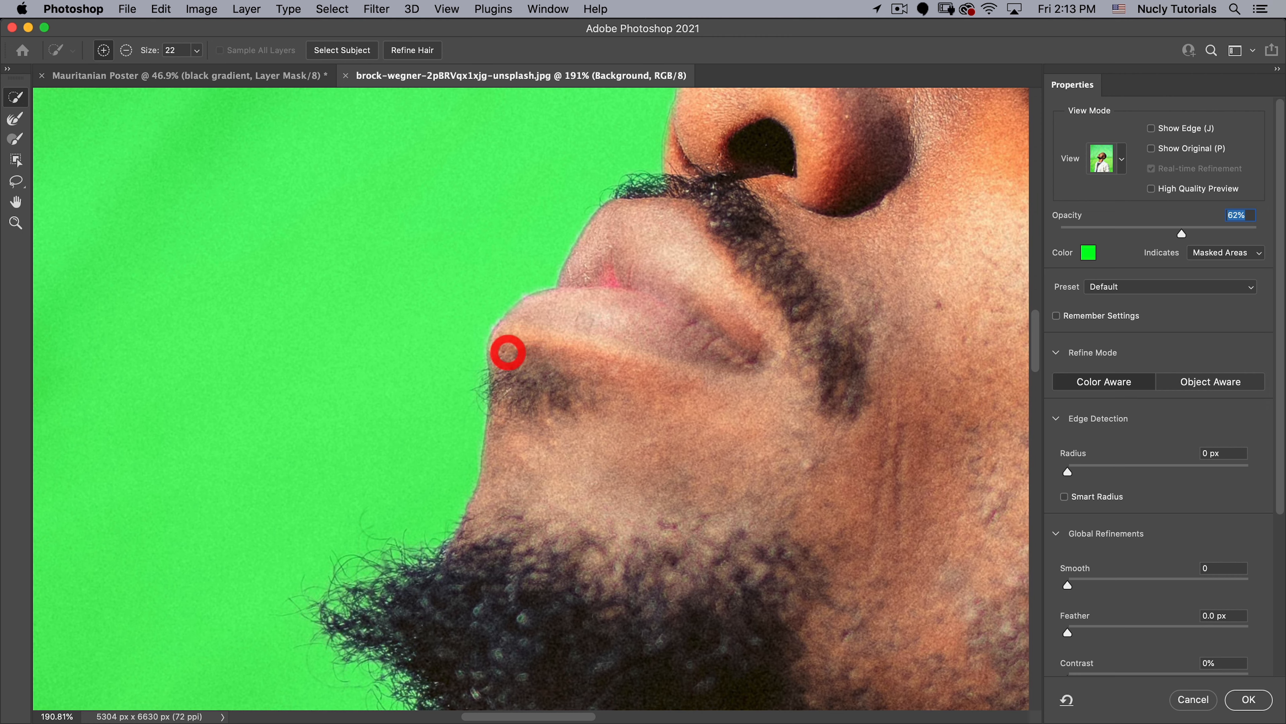
pyautogui.click(599, 231)
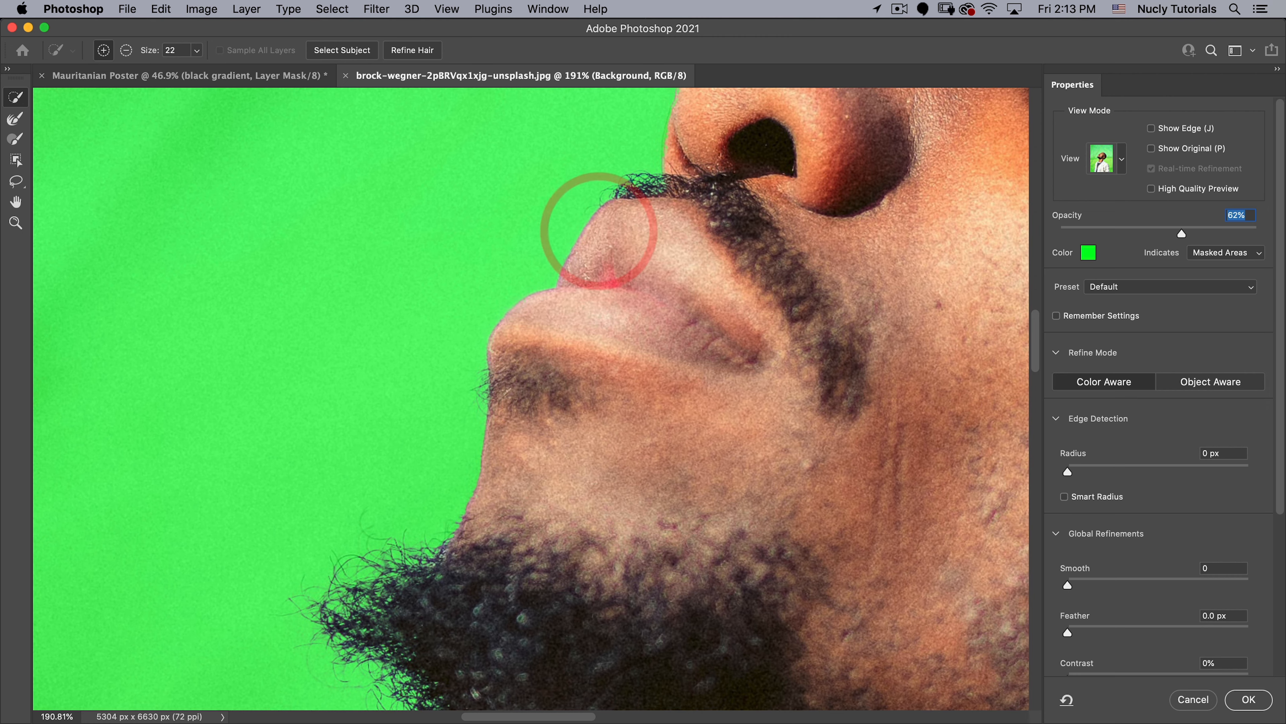
# - Add the edges of the nose and forehead to the selection with the Quick Selection tool
pyautogui.press('space')
pyautogui.moveTo(659, 164); pyautogui.dragTo(480, 399)
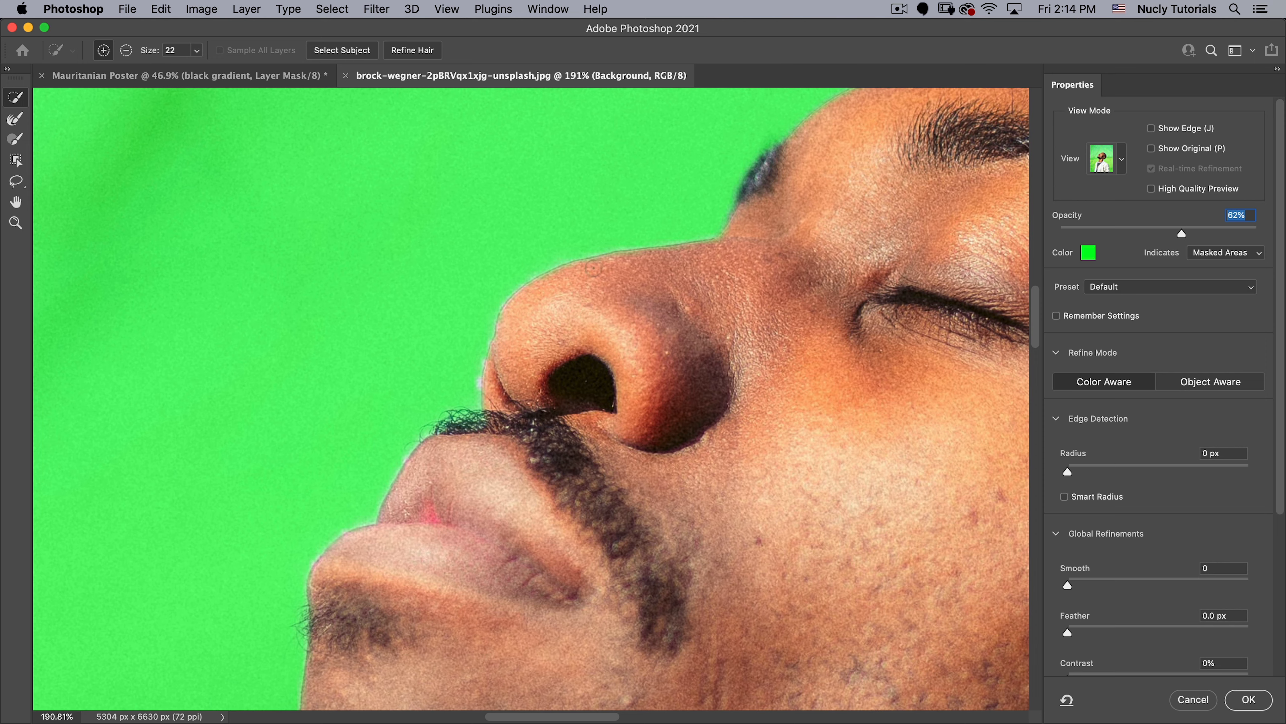
pyautogui.click(573, 310)
pyautogui.press('space')
pyautogui.moveTo(722, 270); pyautogui.dragTo(307, 477)
pyautogui.click(637, 244)
# - Inspect the selection edge around the forehead, back of the head, neck and clothing against the green overlay
pyautogui.press('space')
pyautogui.moveTo(760, 446); pyautogui.dragTo(405, 243)
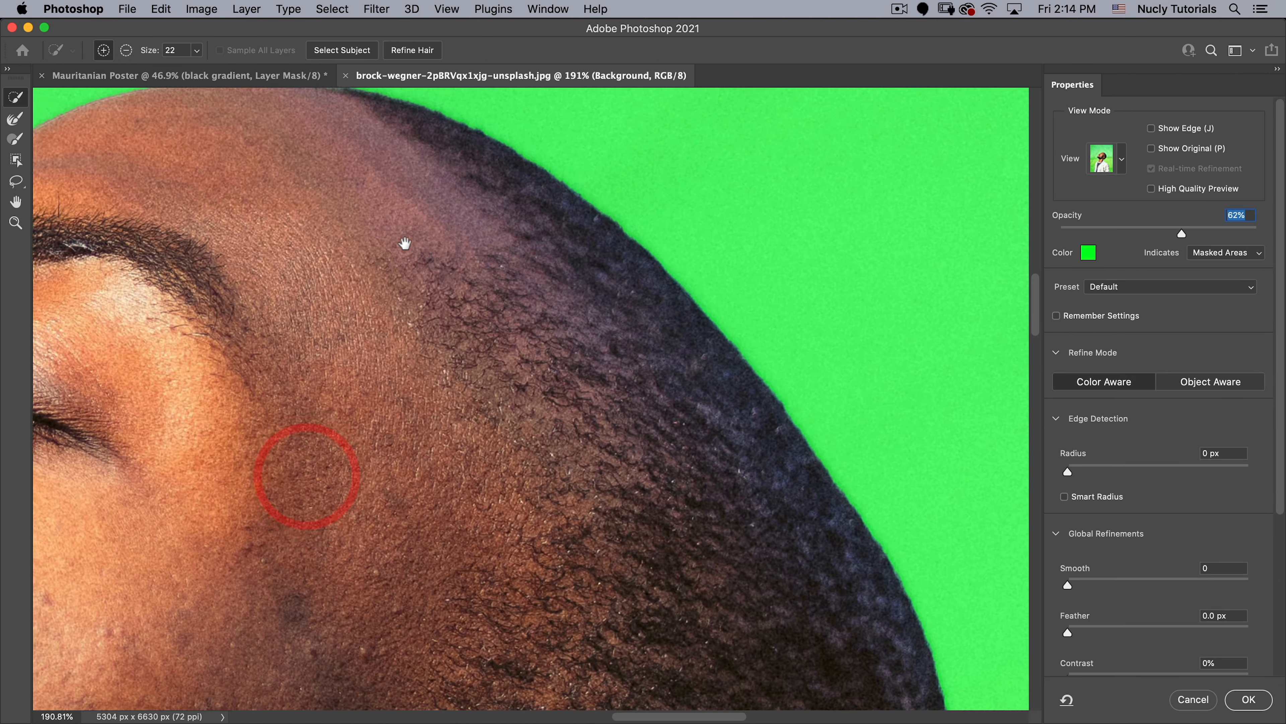
pyautogui.moveTo(703, 436); pyautogui.dragTo(608, 450)
pyautogui.moveTo(714, 531); pyautogui.dragTo(722, 199)
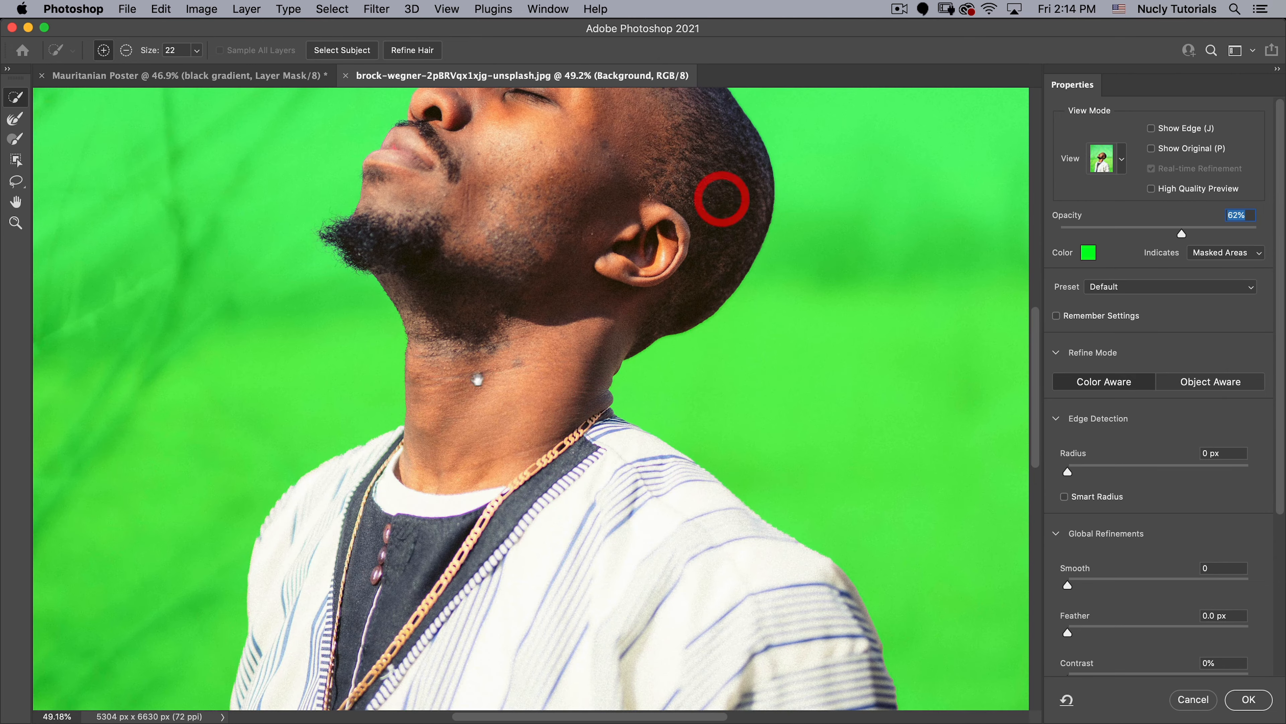
pyautogui.moveTo(476, 379); pyautogui.dragTo(705, 269)
pyautogui.moveTo(608, 437); pyautogui.dragTo(491, 327)
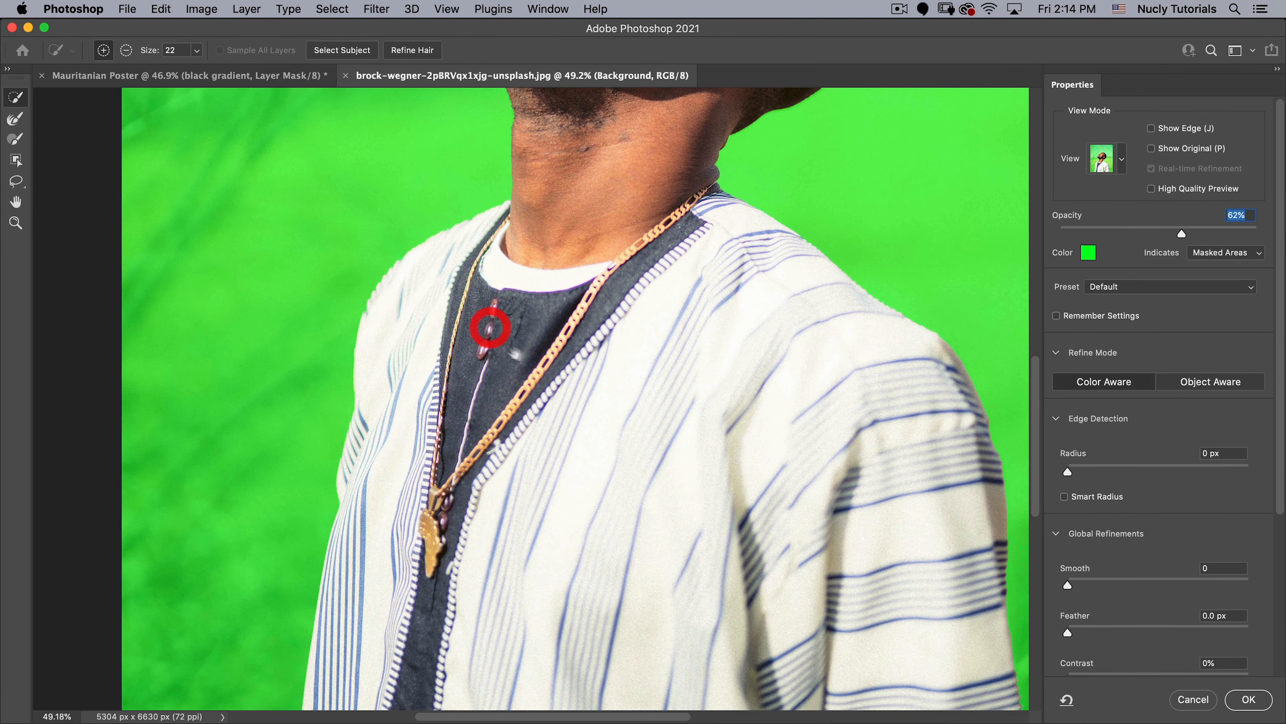
pyautogui.moveTo(575, 362); pyautogui.dragTo(544, 376)
pyautogui.moveTo(647, 344); pyautogui.dragTo(540, 464)
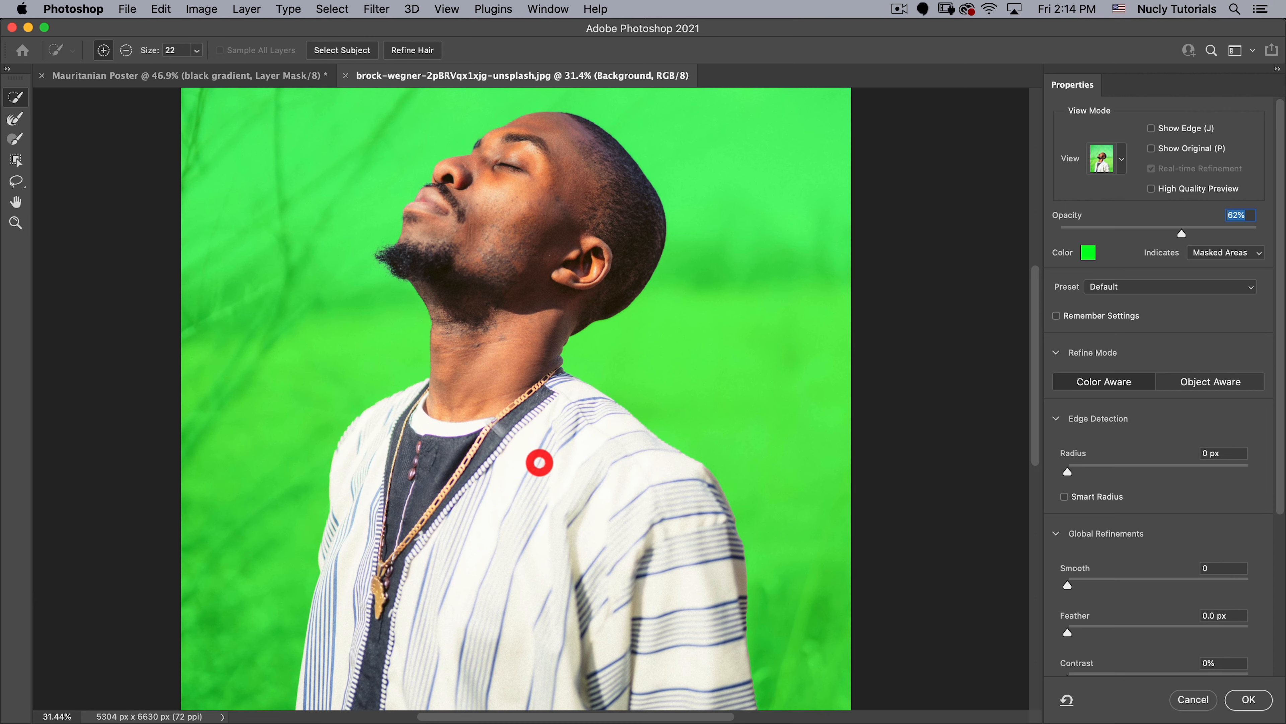
# - Enable Smart Radius with a small edge-detection radius and accept the refined selection
pyautogui.click(1083, 472)
pyautogui.click(1064, 496)
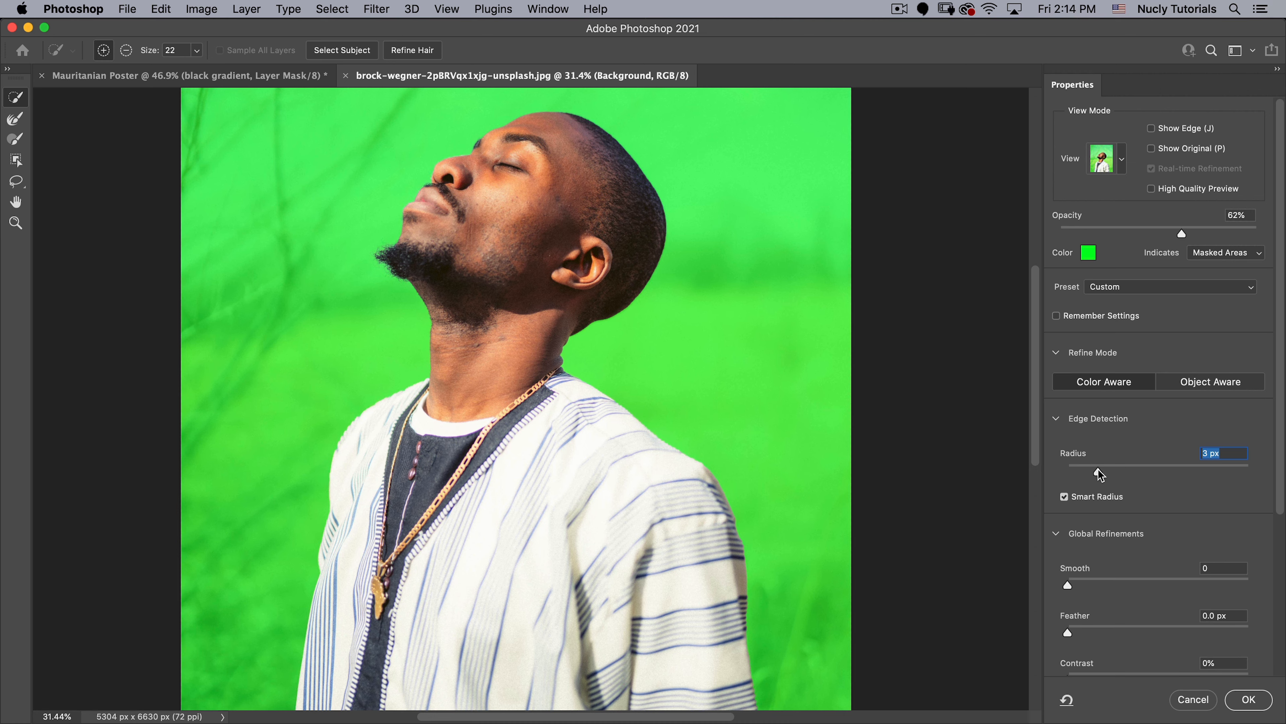
pyautogui.moveTo(1091, 471); pyautogui.dragTo(1098, 472)
pyautogui.click(1249, 699)
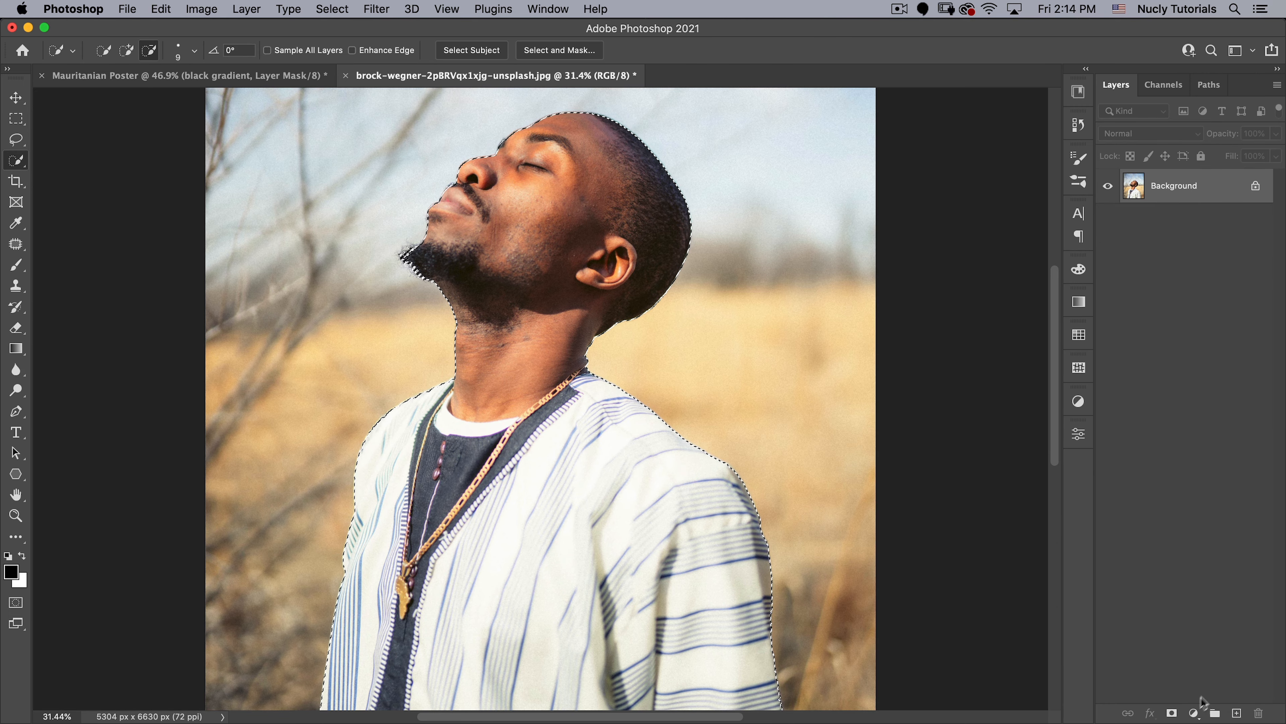
# - Add a layer mask from the selection to hide the background around the man
pyautogui.click(1172, 713)
pyautogui.press('v')
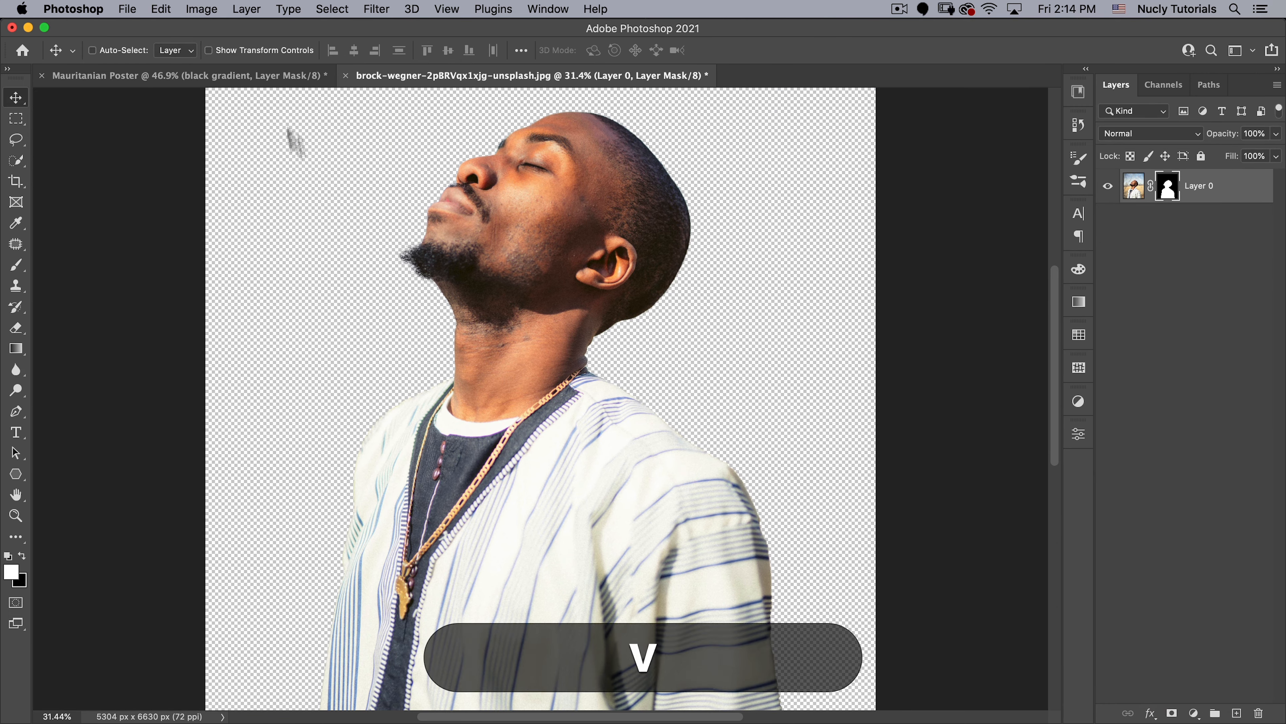
pyautogui.press('super+minus')
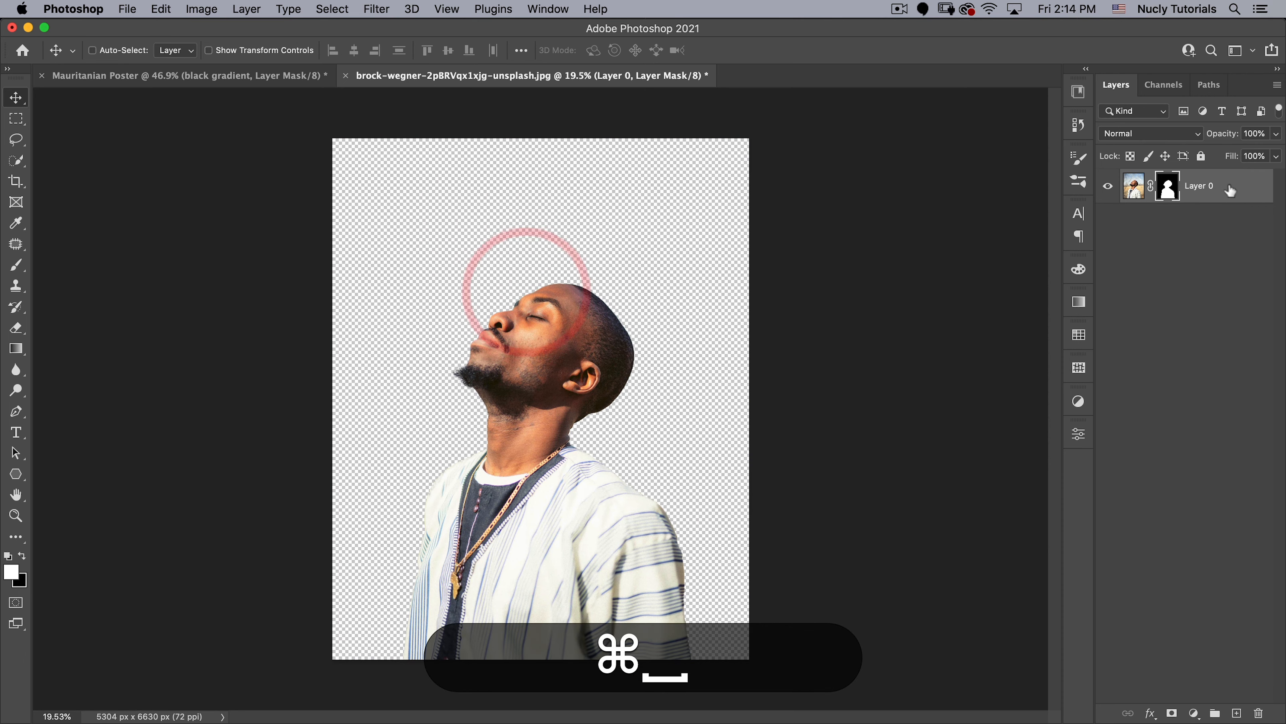
# - Convert the masked portrait layer to a smart object and rename it man
pyautogui.rightClick(1208, 185)
pyautogui.click(1091, 240)
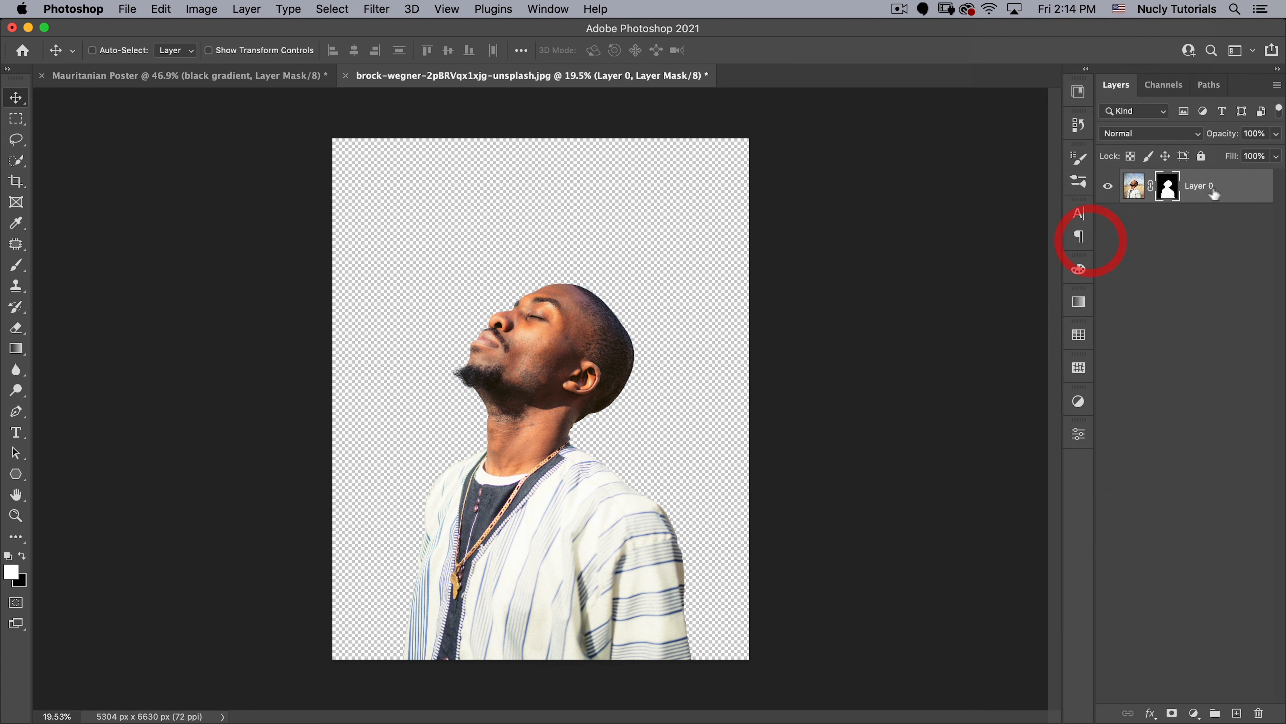
pyautogui.doubleClick(1165, 186)
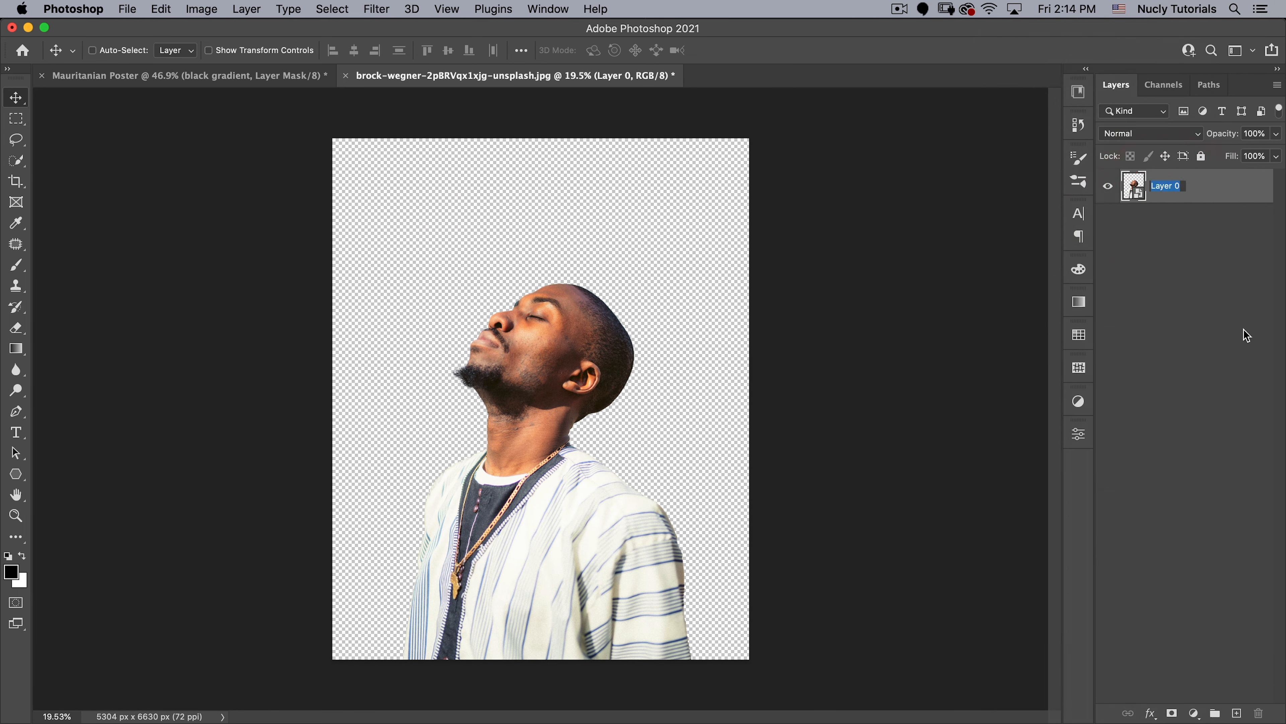
pyautogui.write('man')
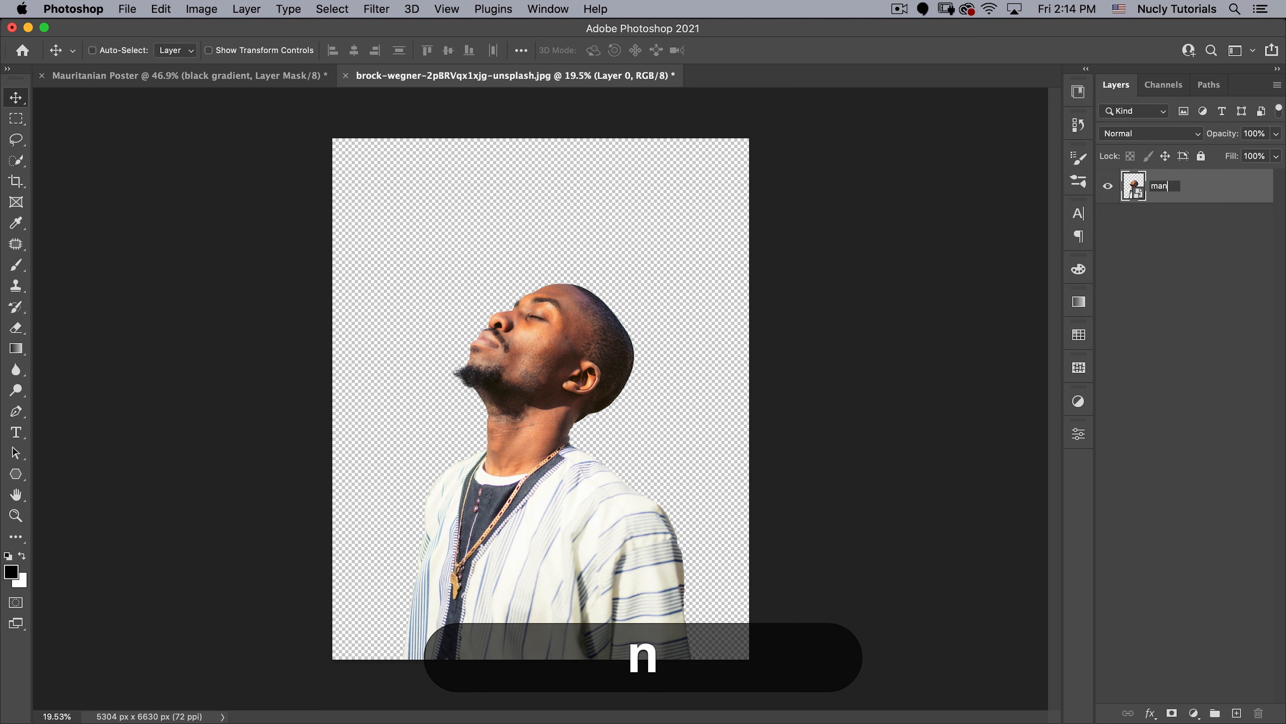
pyautogui.press('Return')
# - Bring the man layer into the Mauritanian Poster document and, with guides shown, place his head just below the middle horizontal guide
pyautogui.moveTo(423, 75); pyautogui.dragTo(671, 153)
pyautogui.press('v')
pyautogui.moveTo(681, 306); pyautogui.dragTo(411, 324)
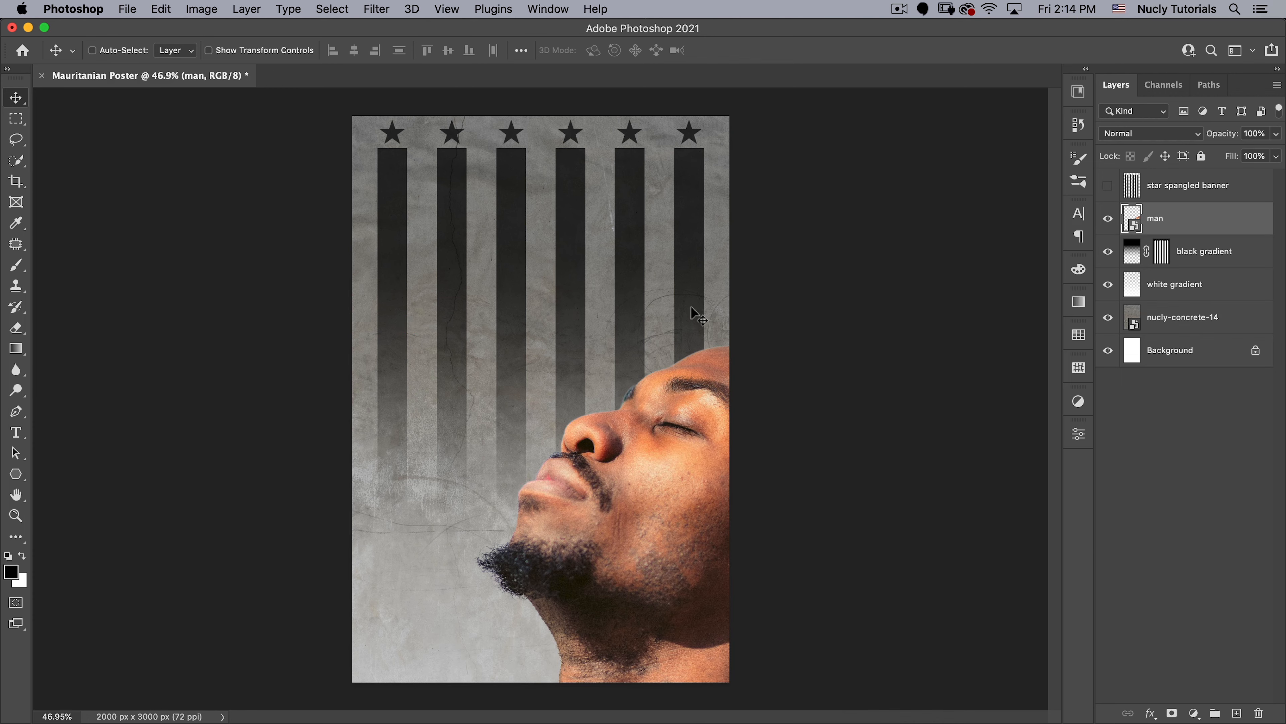
pyautogui.press('super+semicolon')
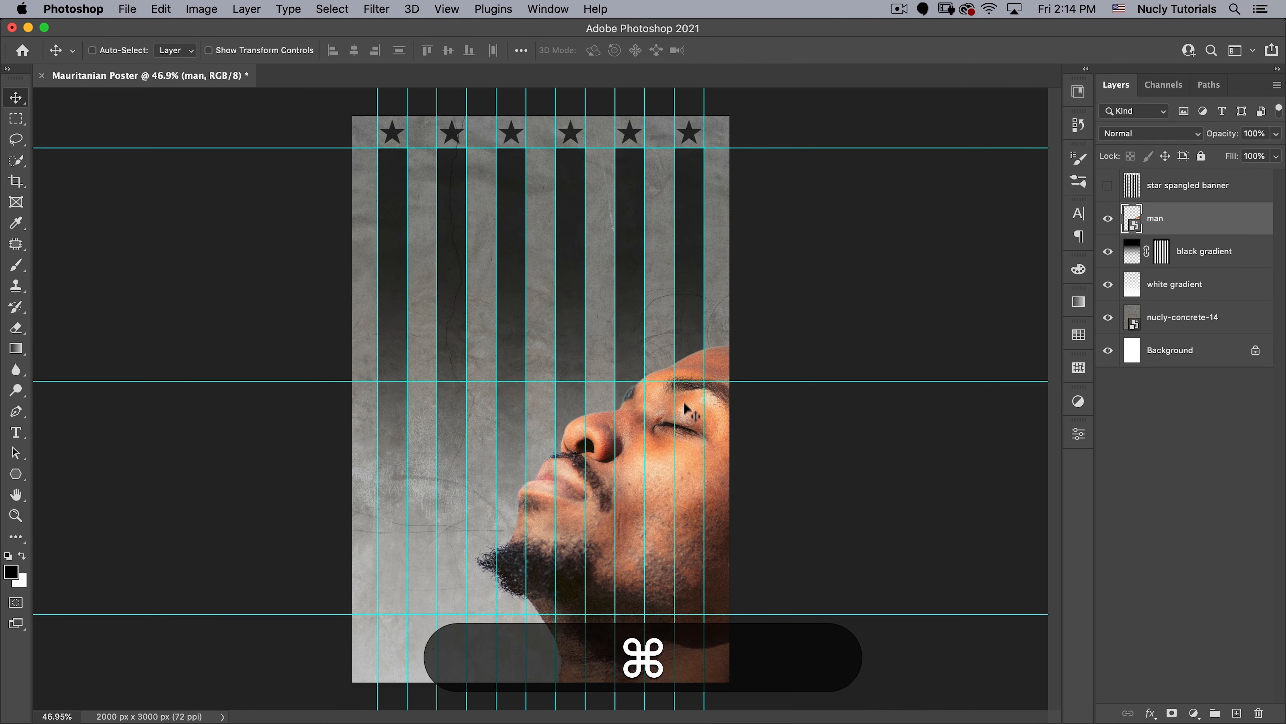
pyautogui.moveTo(705, 433); pyautogui.dragTo(531, 468)
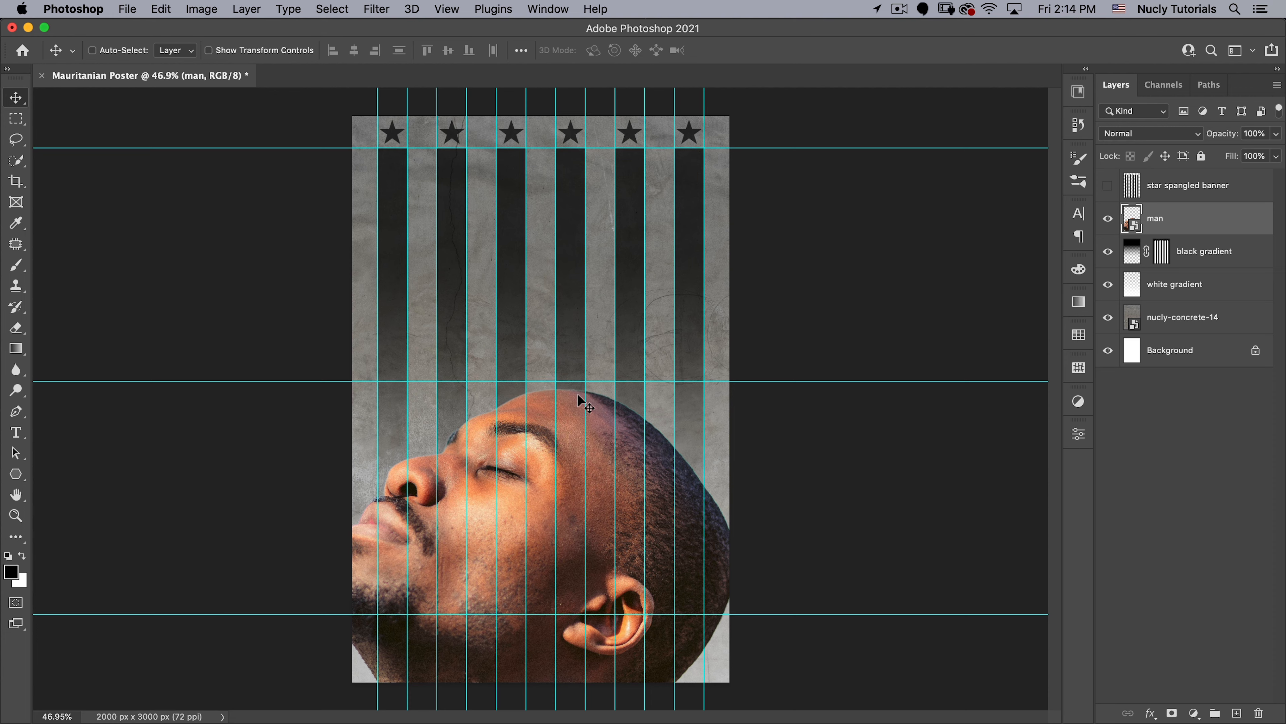
# - Scale the man layer to about 43.89% around a reference point at the top of his head
pyautogui.press('super+t')
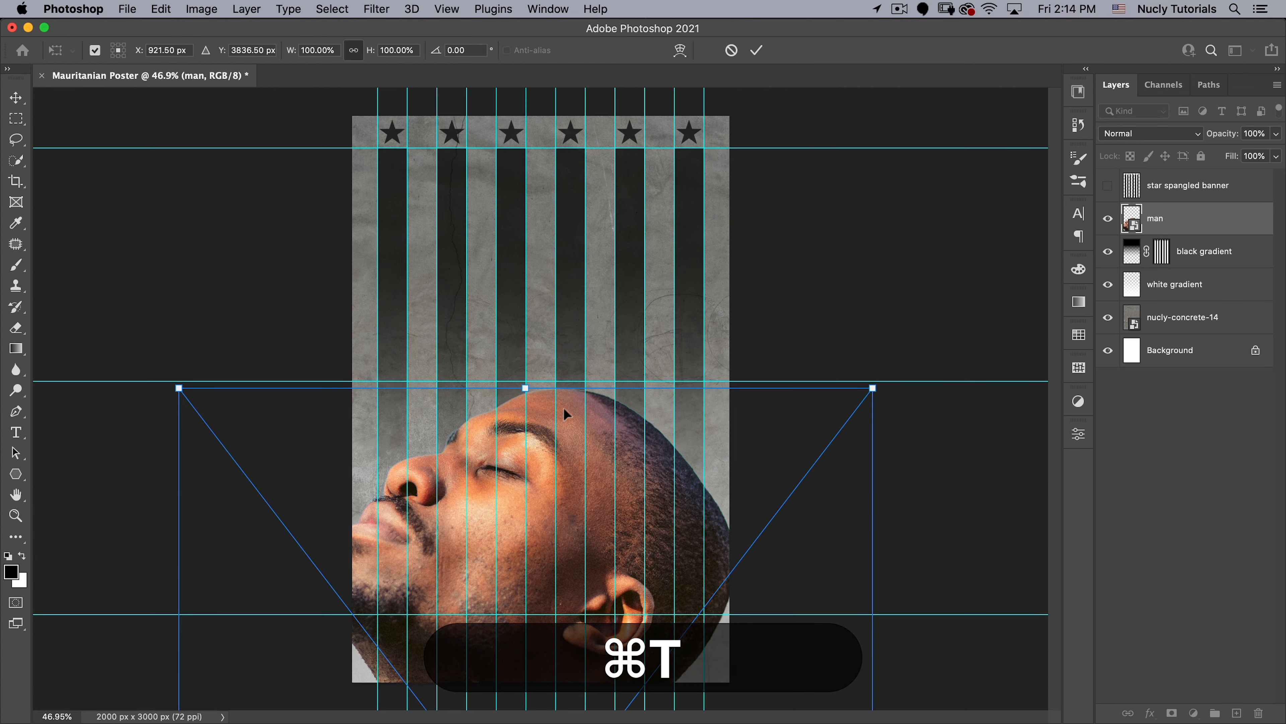
pyautogui.moveTo(561, 425); pyautogui.dragTo(556, 387)
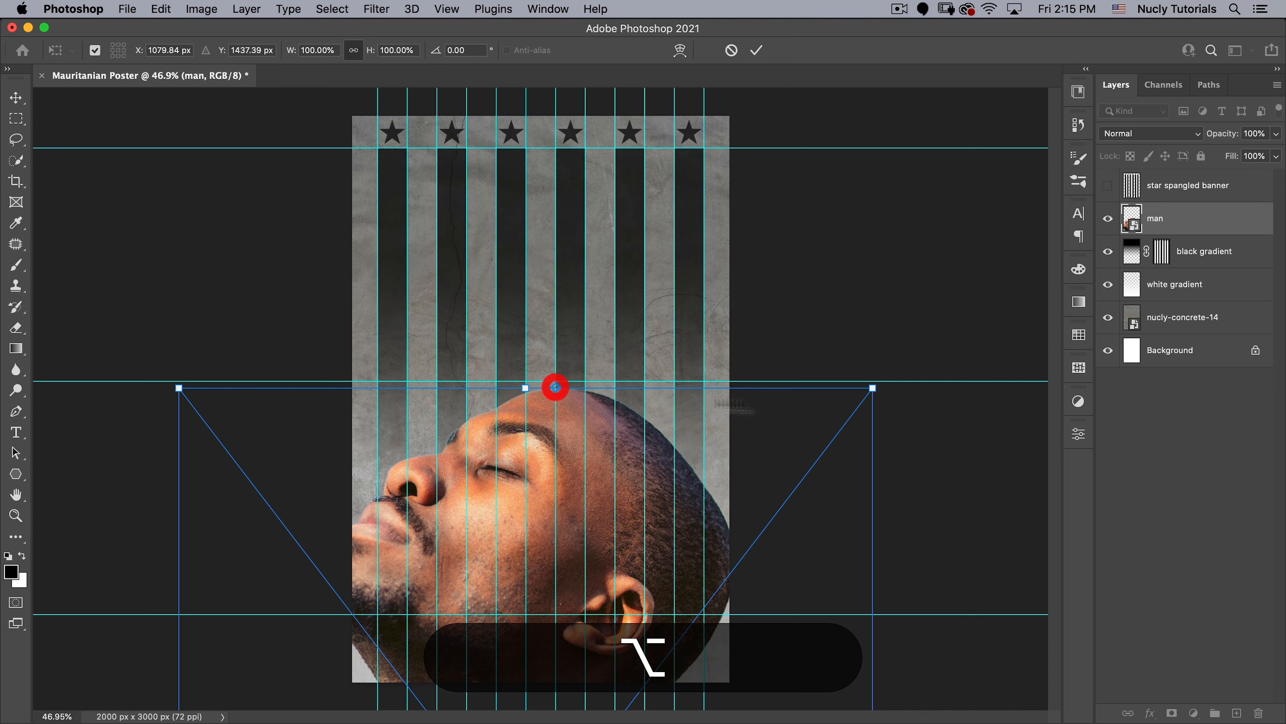
pyautogui.moveTo(873, 387); pyautogui.dragTo(700, 491)
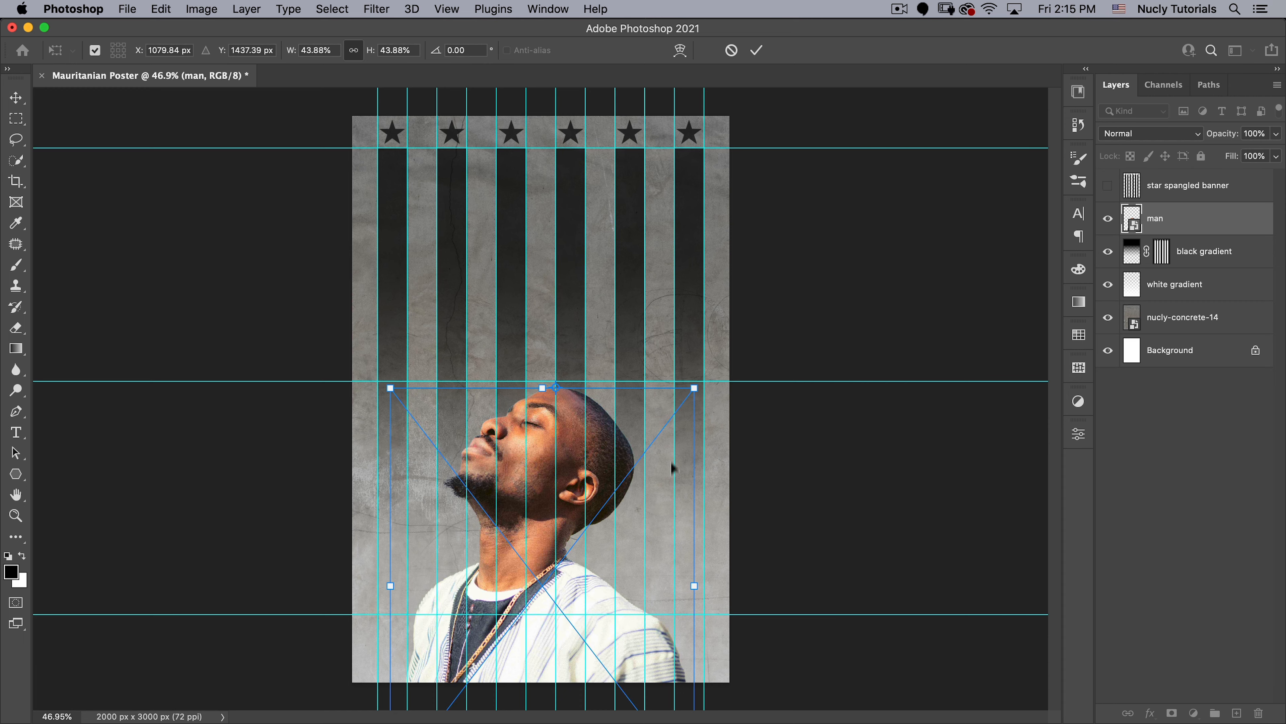
# - Nudge the man slightly to the right over the stripes and commit the transform
pyautogui.hotkey('shift', 'Right')
pyautogui.hotkey('shift', 'Right')
pyautogui.hotkey('shift', 'Right')
pyautogui.hotkey('shift', 'Right')
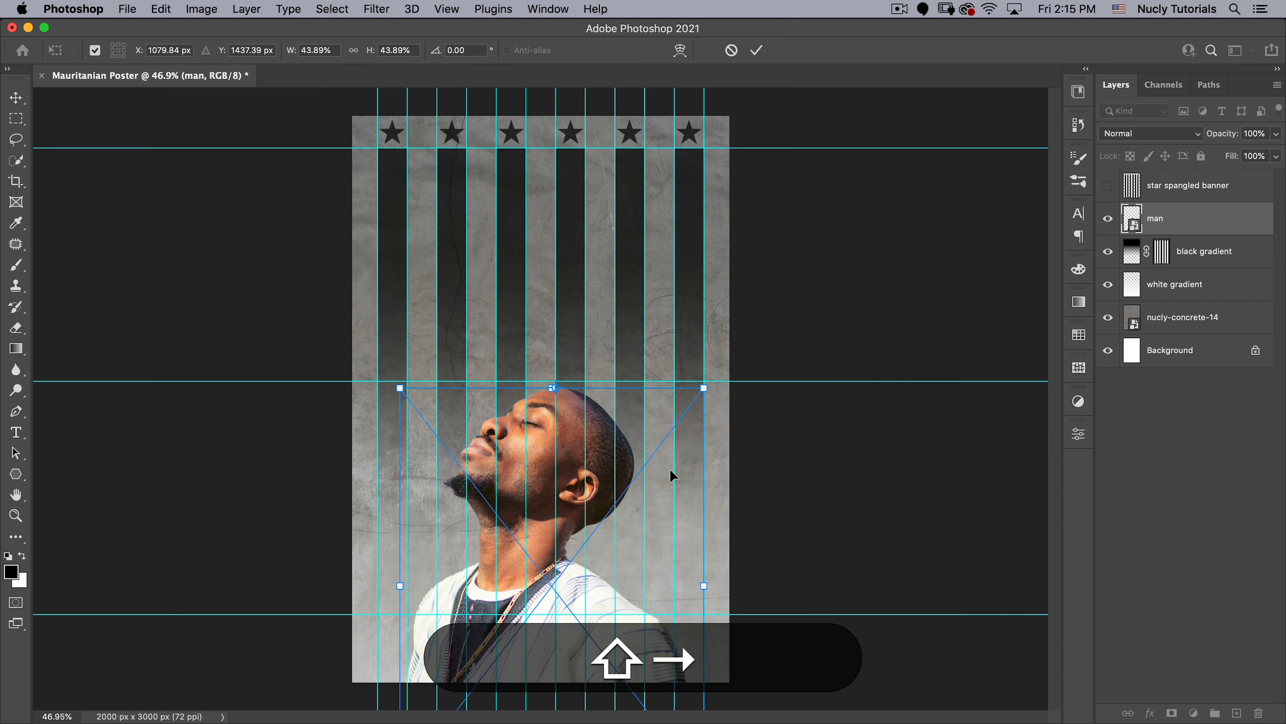
pyautogui.hotkey('shift', 'Right')
pyautogui.hotkey('shift', 'Right')
pyautogui.hotkey('shift', 'Right')
pyautogui.hotkey('shift', 'Right')
pyautogui.hotkey('shift', 'Right')
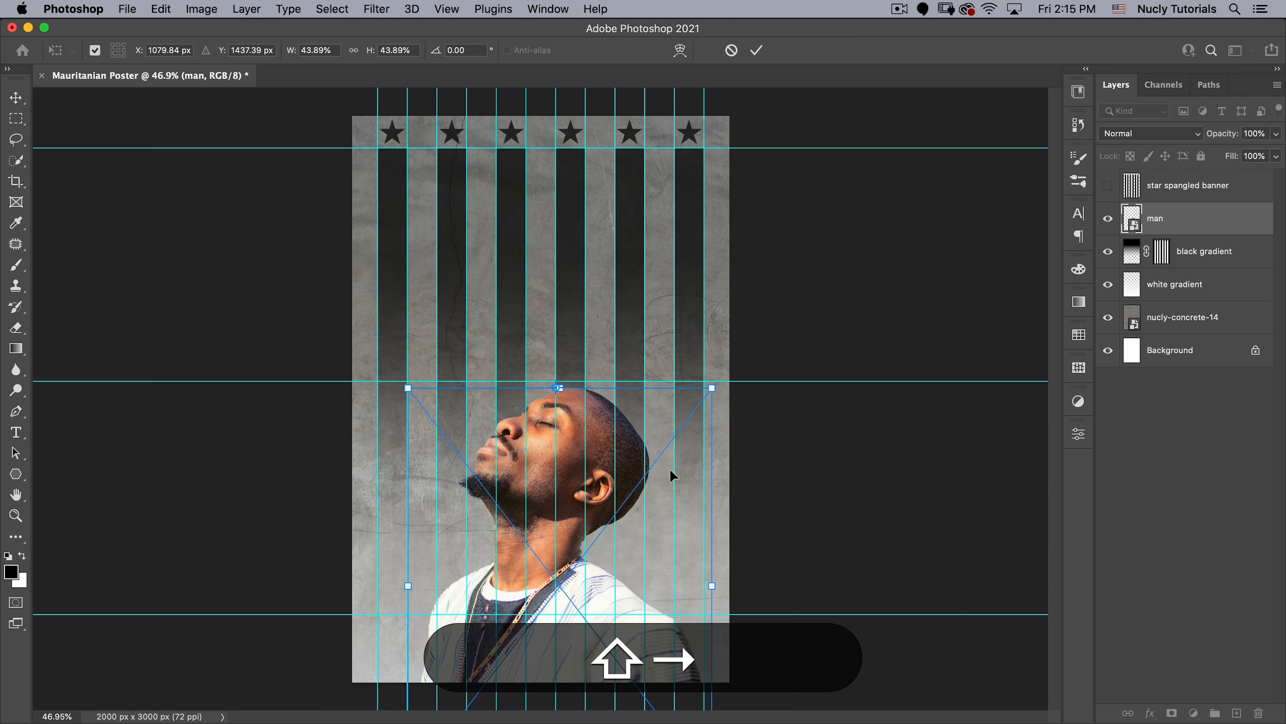
pyautogui.hotkey('shift', 'Right')
pyautogui.hotkey('shift', 'Left')
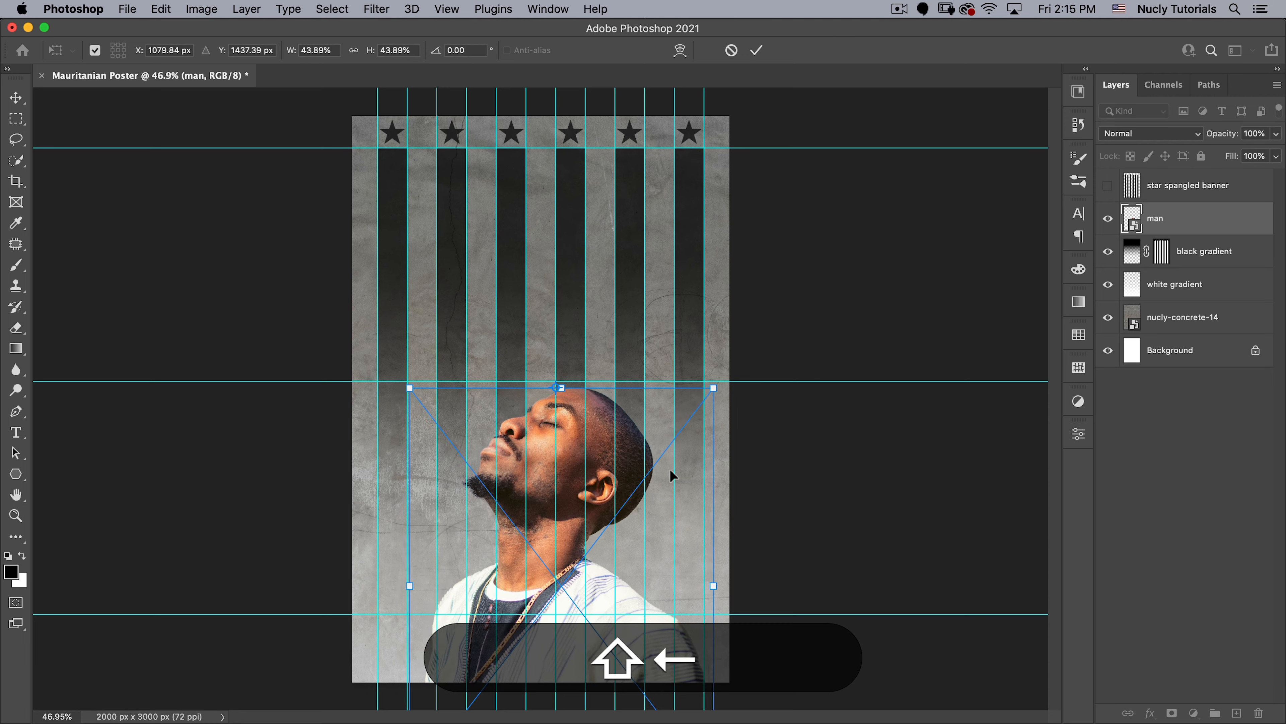
pyautogui.hotkey('shift', 'Left')
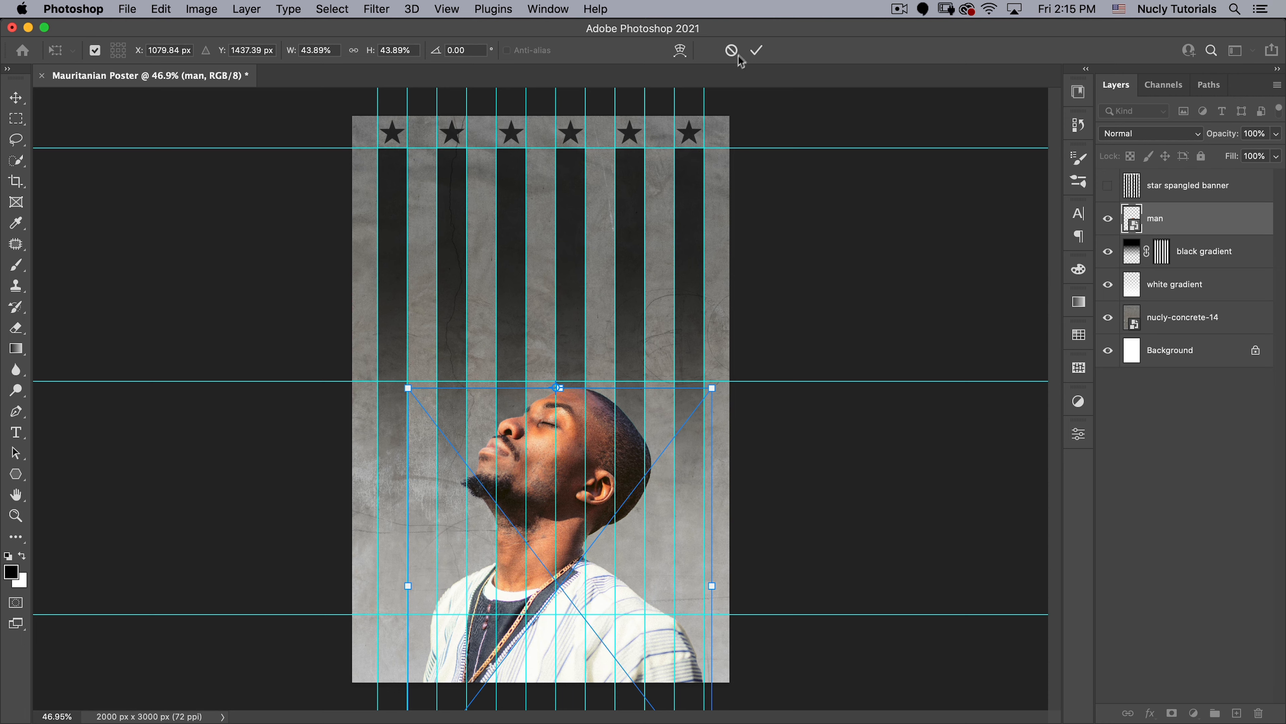
pyautogui.click(756, 49)
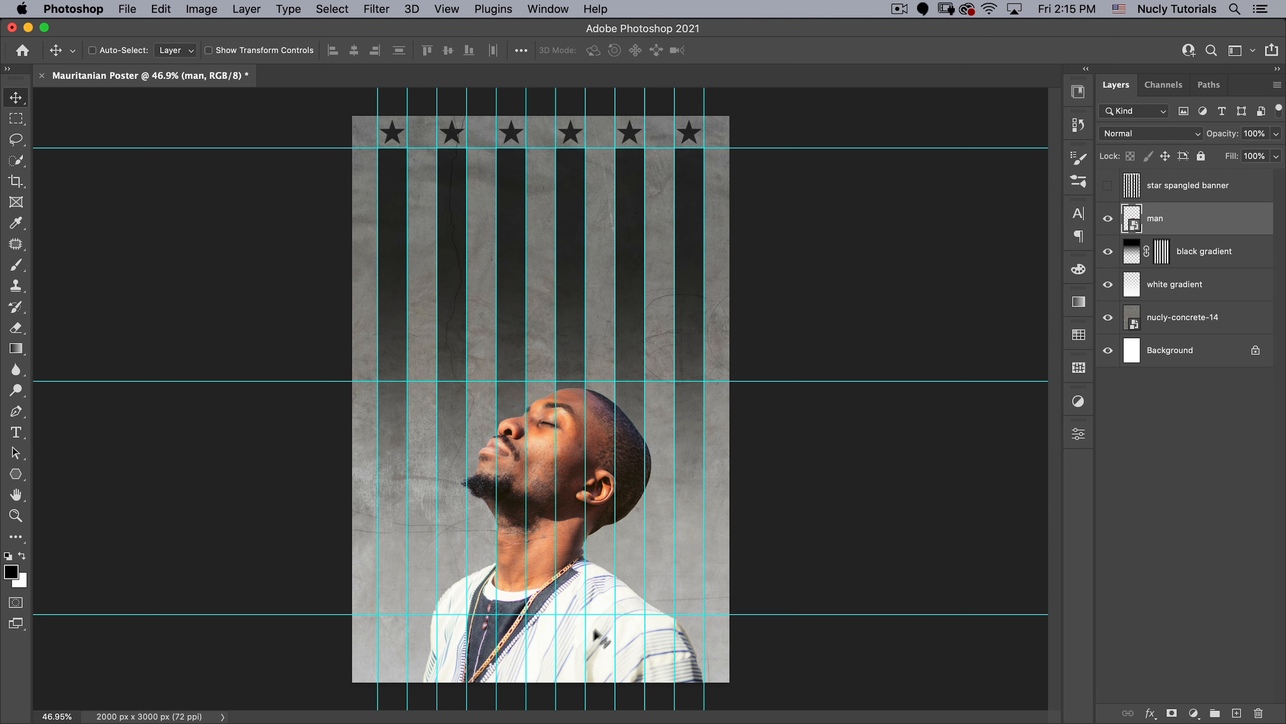
# - Create a new layer named darkening above the man layer and clip it to the man
pyautogui.click(1237, 713)
pyautogui.doubleClick(1162, 217)
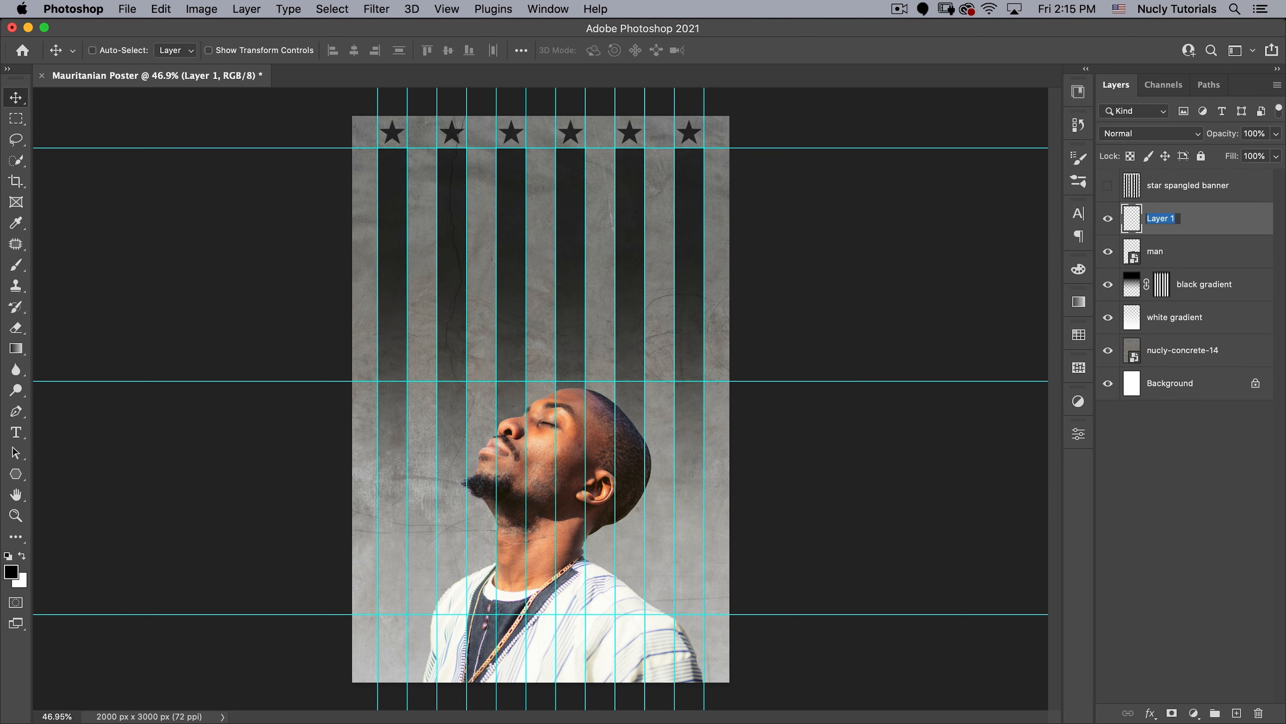
pyautogui.write('darkening')
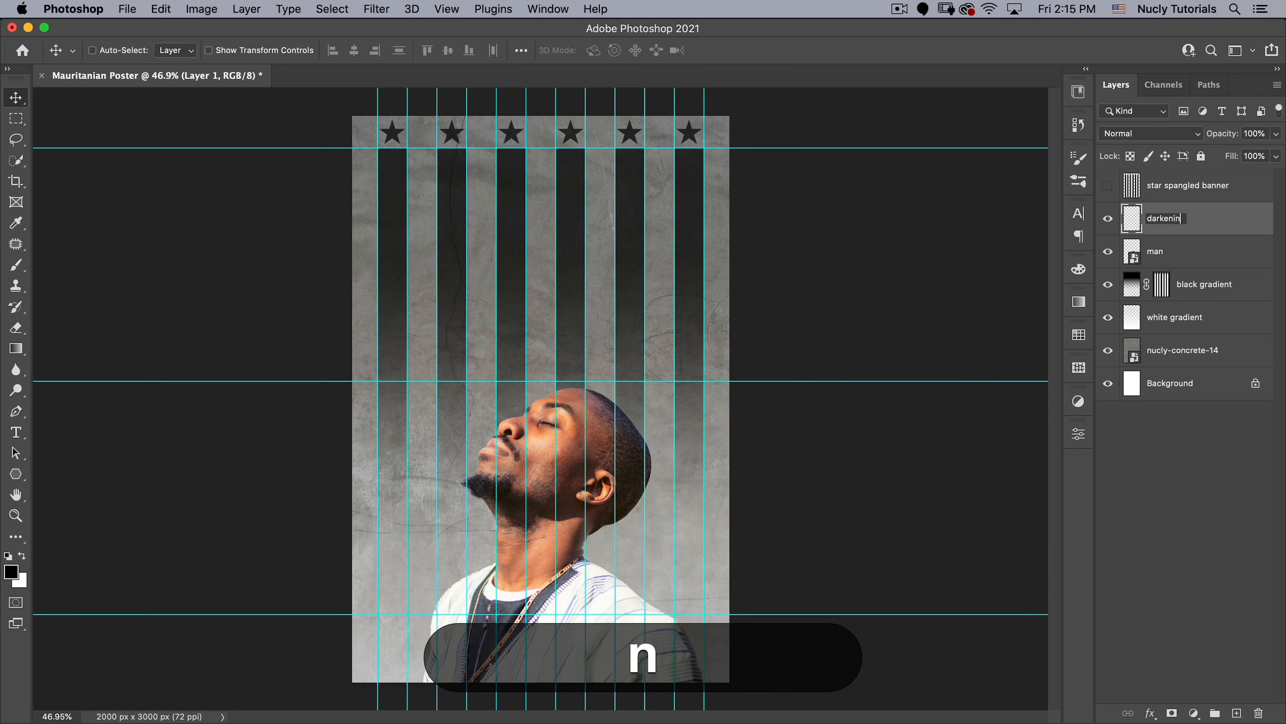
pyautogui.press('Return')
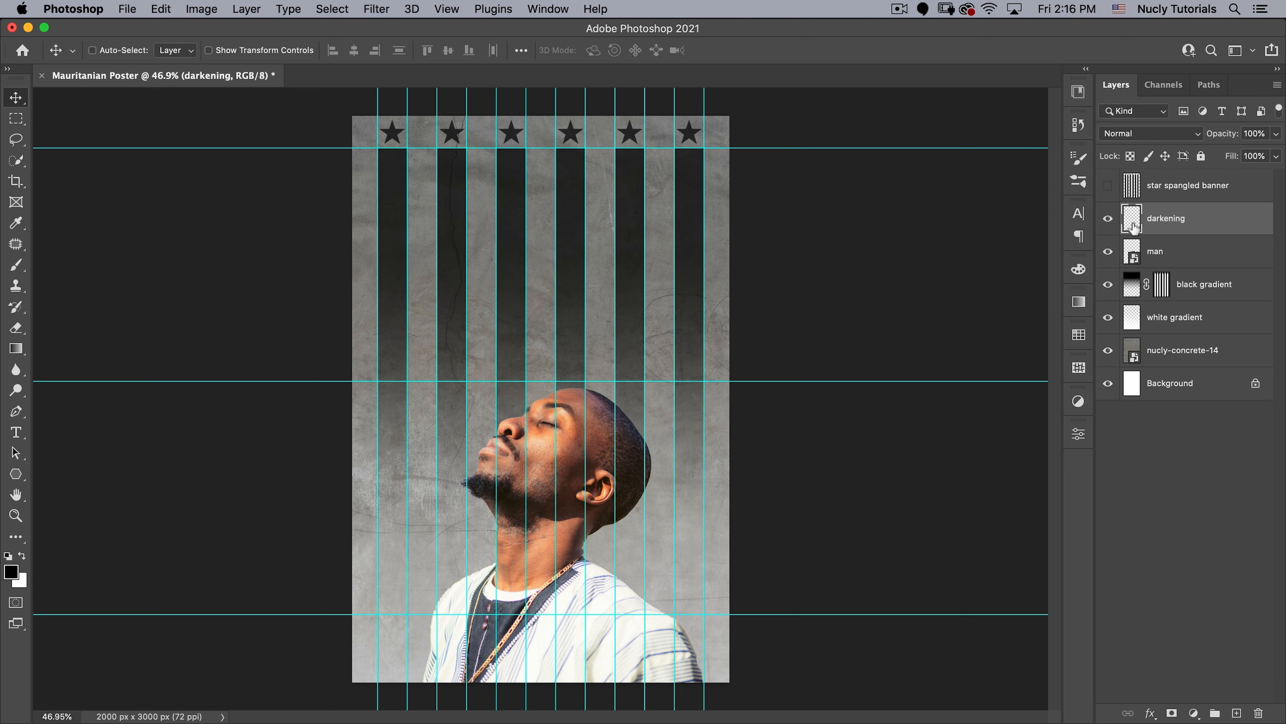
pyautogui.press('alt')
pyautogui.keyDown('alt'); pyautogui.click(1126, 228); pyautogui.keyUp('alt')
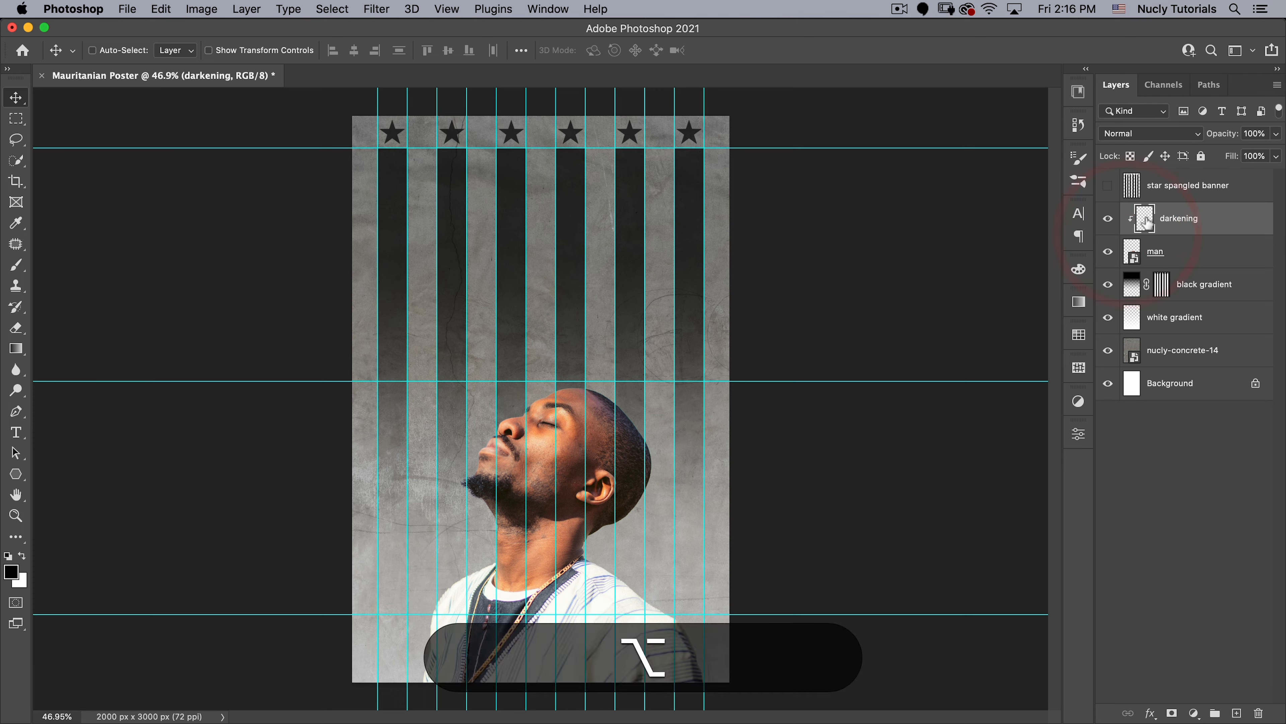
# - Draw black-to-transparent gradients inward over the man's clothing and back of the head, and set the darkening layer's opacity to 92%
pyautogui.press('g')
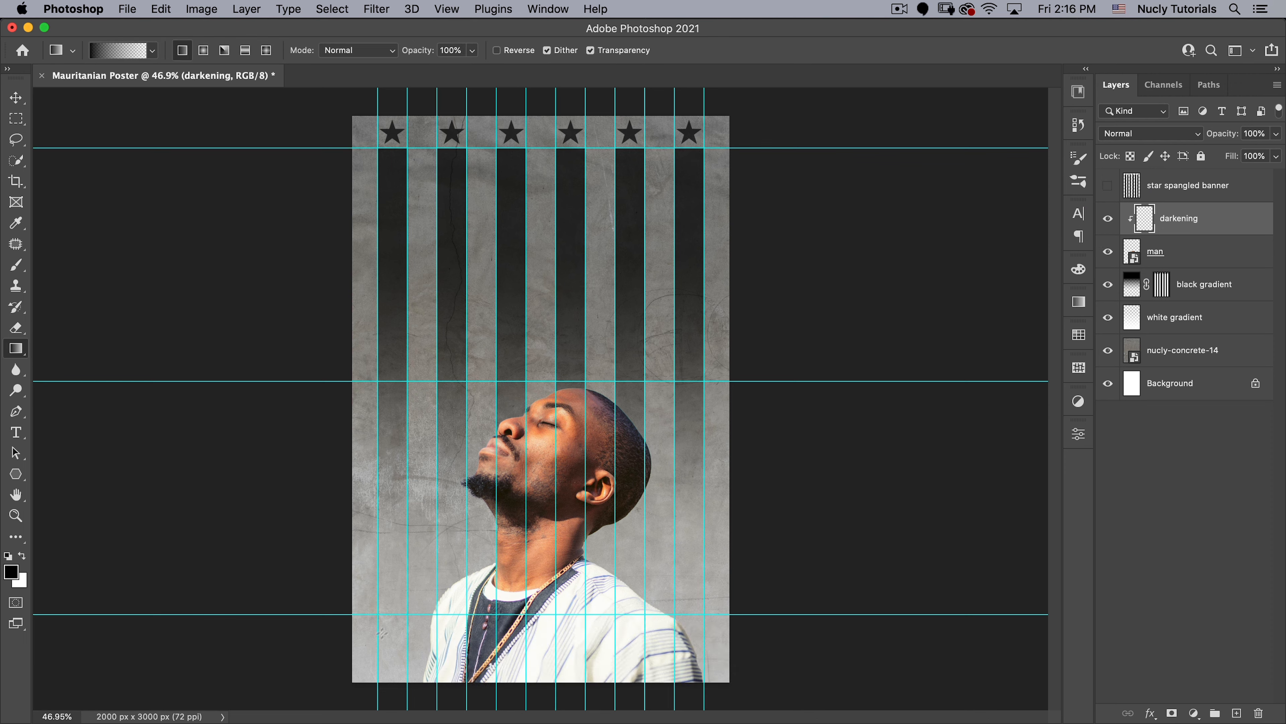
pyautogui.moveTo(394, 637); pyautogui.dragTo(535, 539)
pyautogui.moveTo(773, 655)
pyautogui.mouseDown()
pyautogui.moveTo(628, 548)
pyautogui.moveTo(590, 490)
pyautogui.mouseUp()
pyautogui.moveTo(615, 706); pyautogui.dragTo(582, 509)
pyautogui.moveTo(772, 539); pyautogui.dragTo(594, 447)
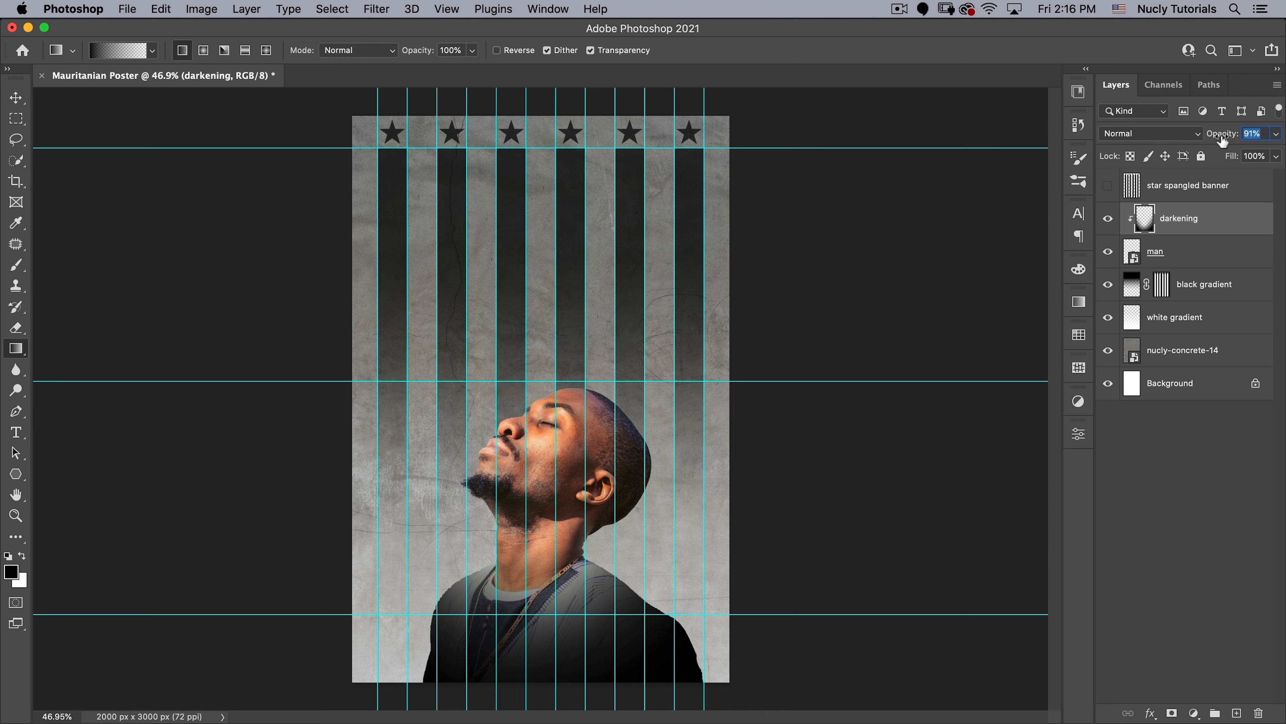
pyautogui.moveTo(1222, 140); pyautogui.dragTo(1224, 140)
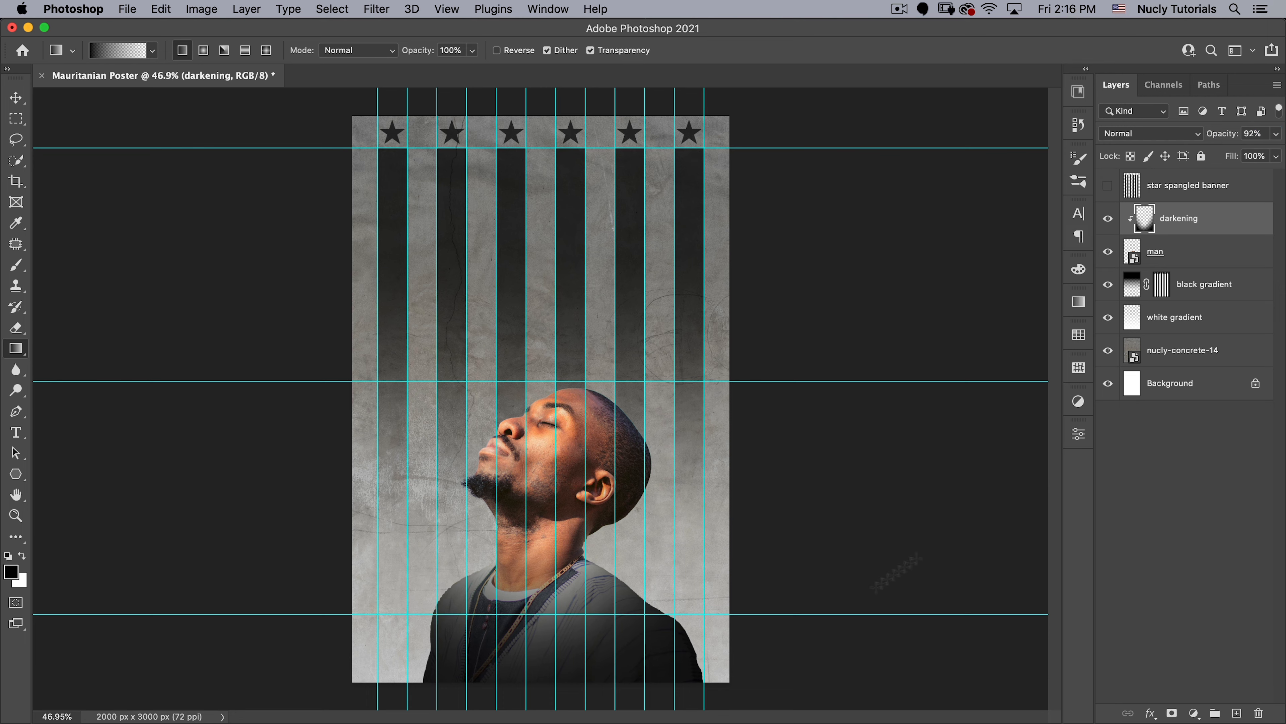
# - Duplicate the man layer above the darkening layer and set the copy's blend mode to Multiply
pyautogui.click(1190, 251)
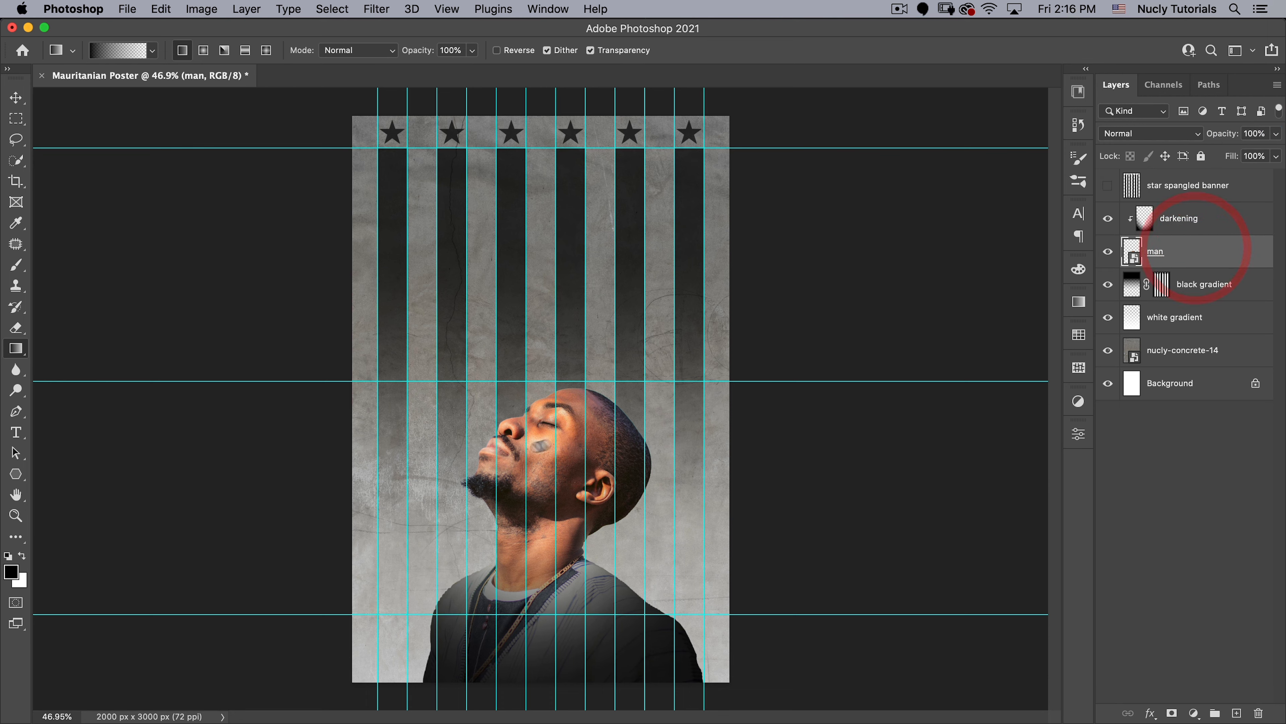
pyautogui.press('alt')
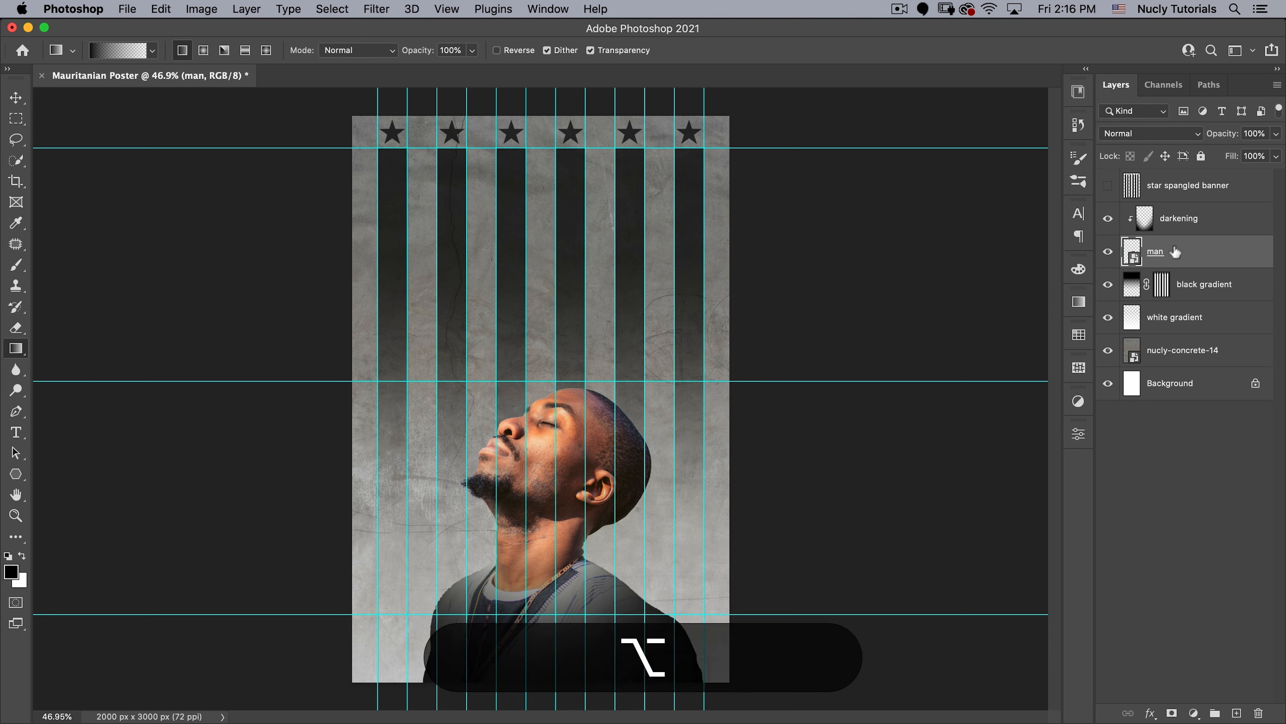
pyautogui.moveTo(1176, 252); pyautogui.dragTo(1185, 201)
pyautogui.hotkey('alt', 'v')
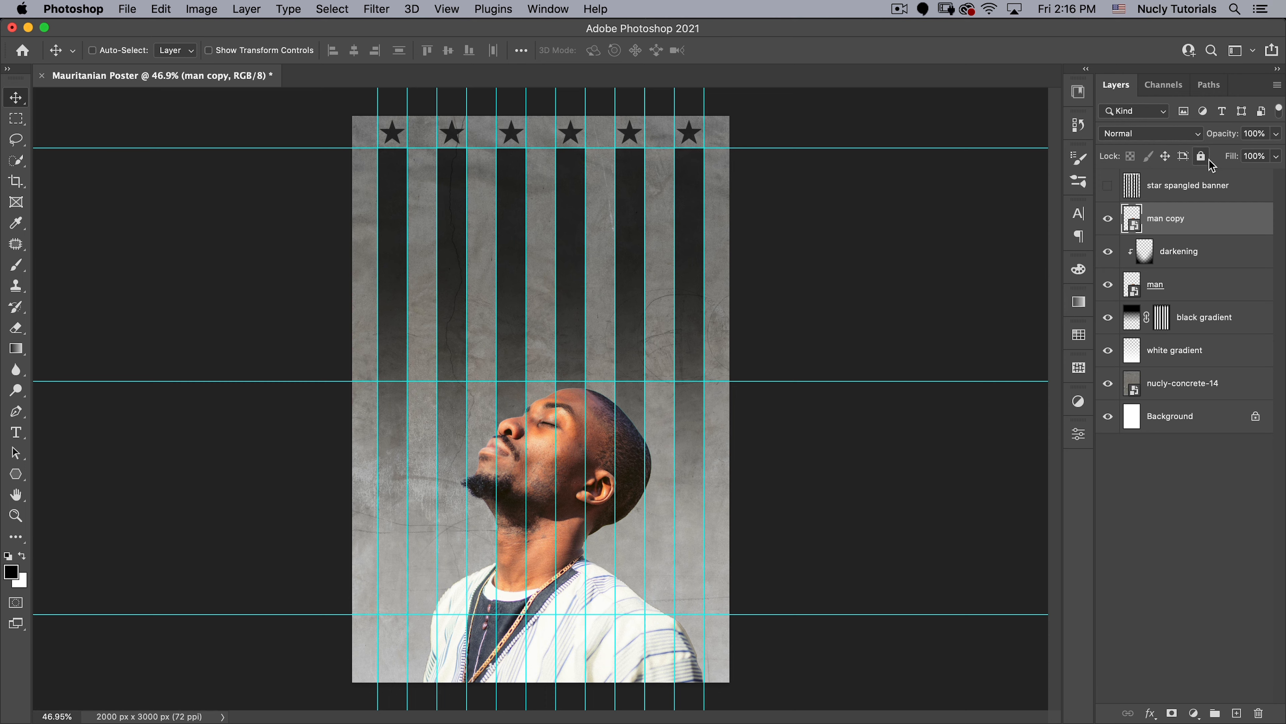
pyautogui.click(1148, 133)
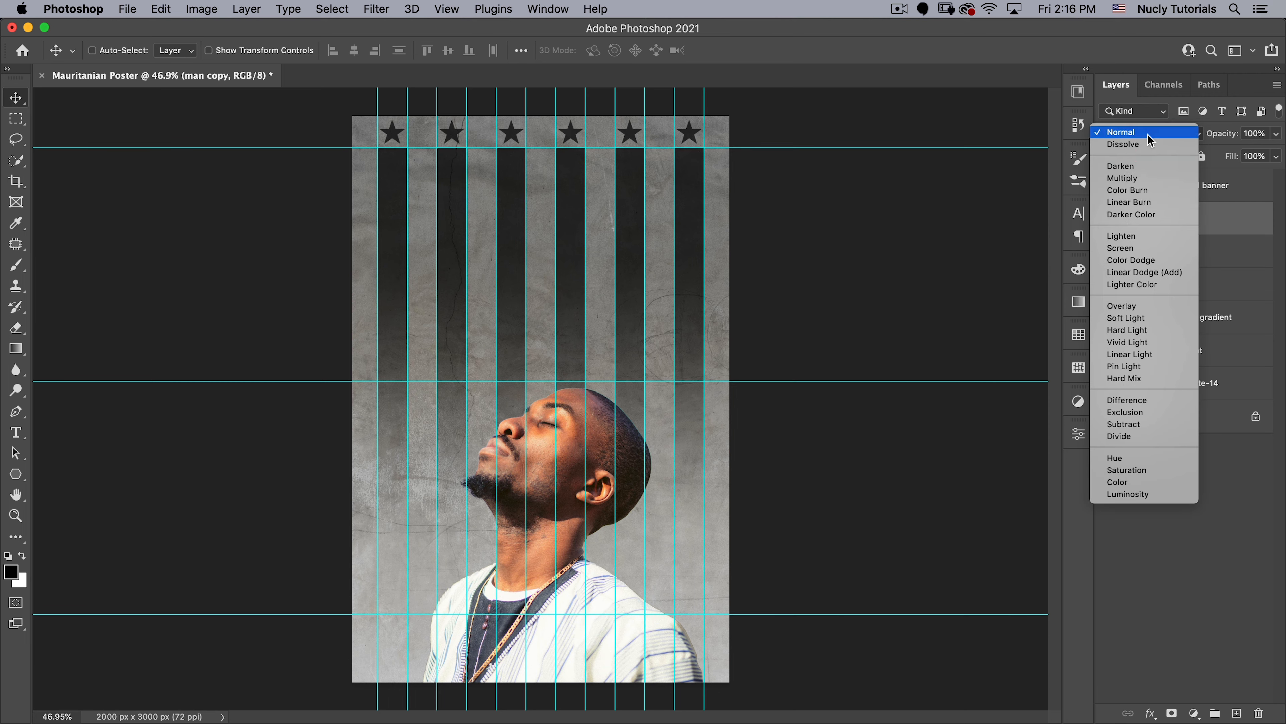
pyautogui.click(1136, 179)
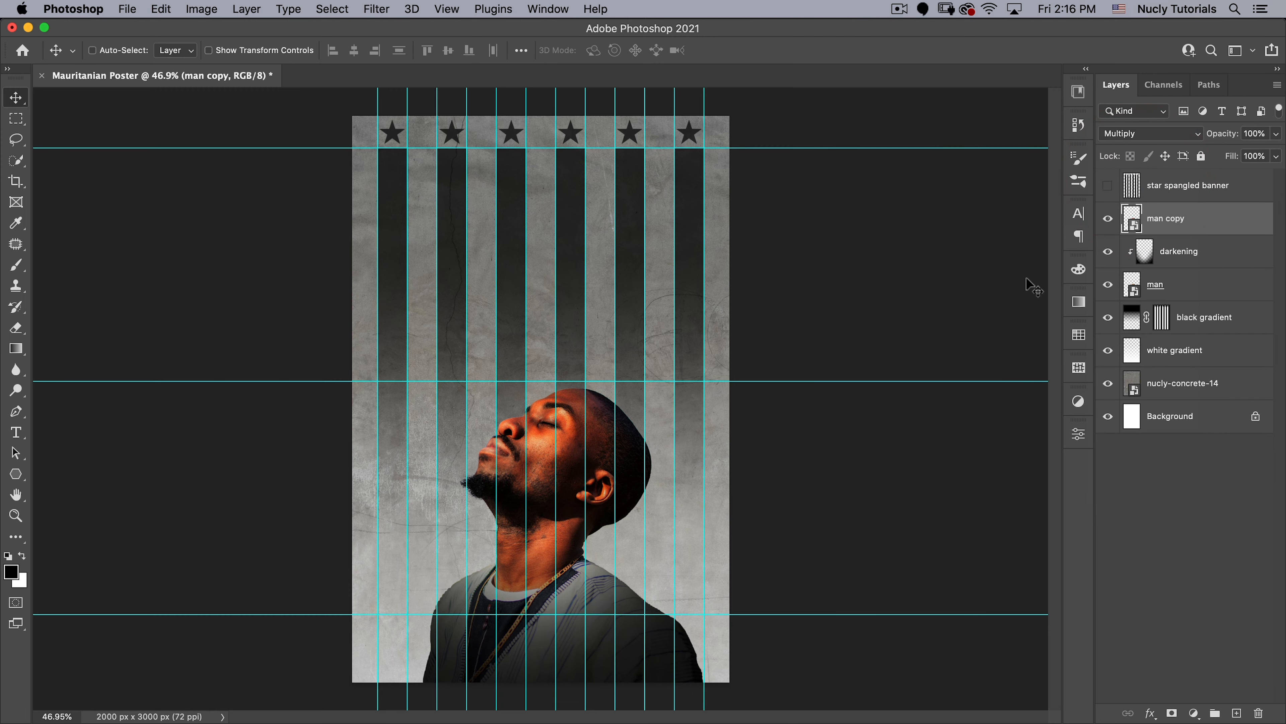
# - Apply Curves to the man copy layer, pulling the midtones down strongly and setting the white point input to 246
pyautogui.press('super')
pyautogui.press('super+m')
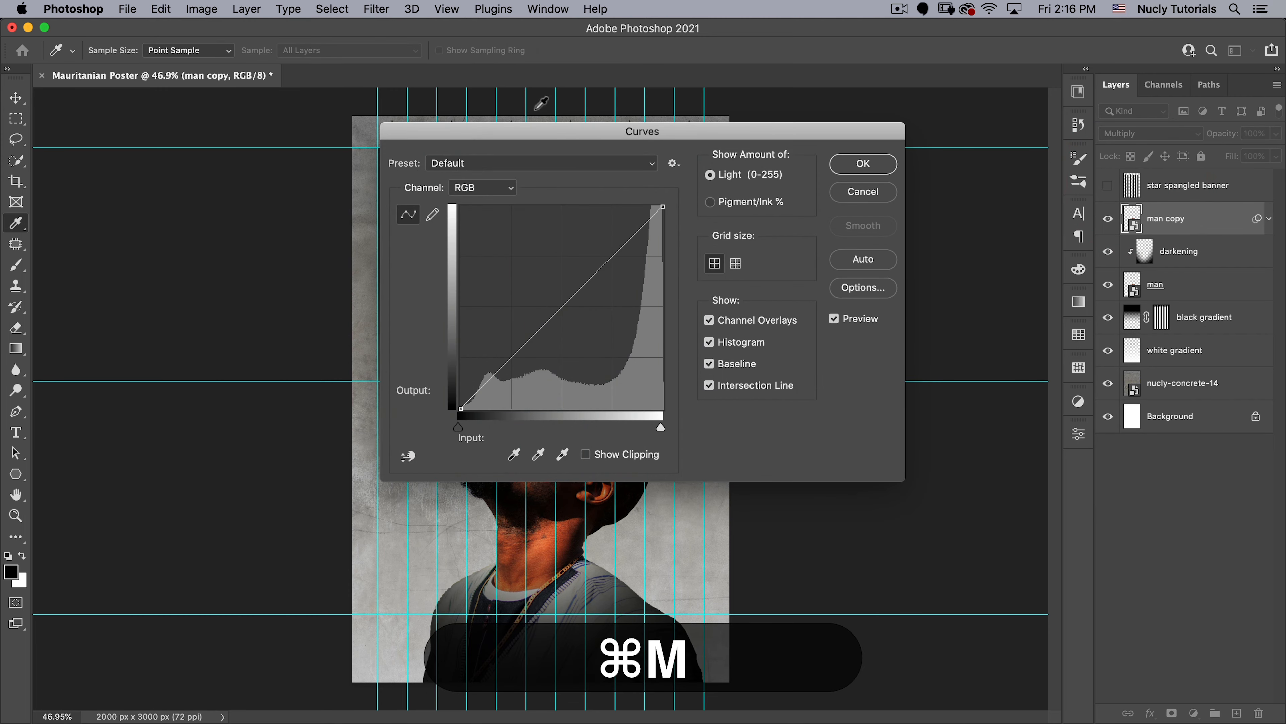
pyautogui.moveTo(530, 126); pyautogui.dragTo(867, 96)
pyautogui.moveTo(883, 298); pyautogui.dragTo(915, 331)
pyautogui.moveTo(998, 398)
pyautogui.mouseDown()
pyautogui.moveTo(975, 400)
pyautogui.moveTo(990, 401)
pyautogui.mouseUp()
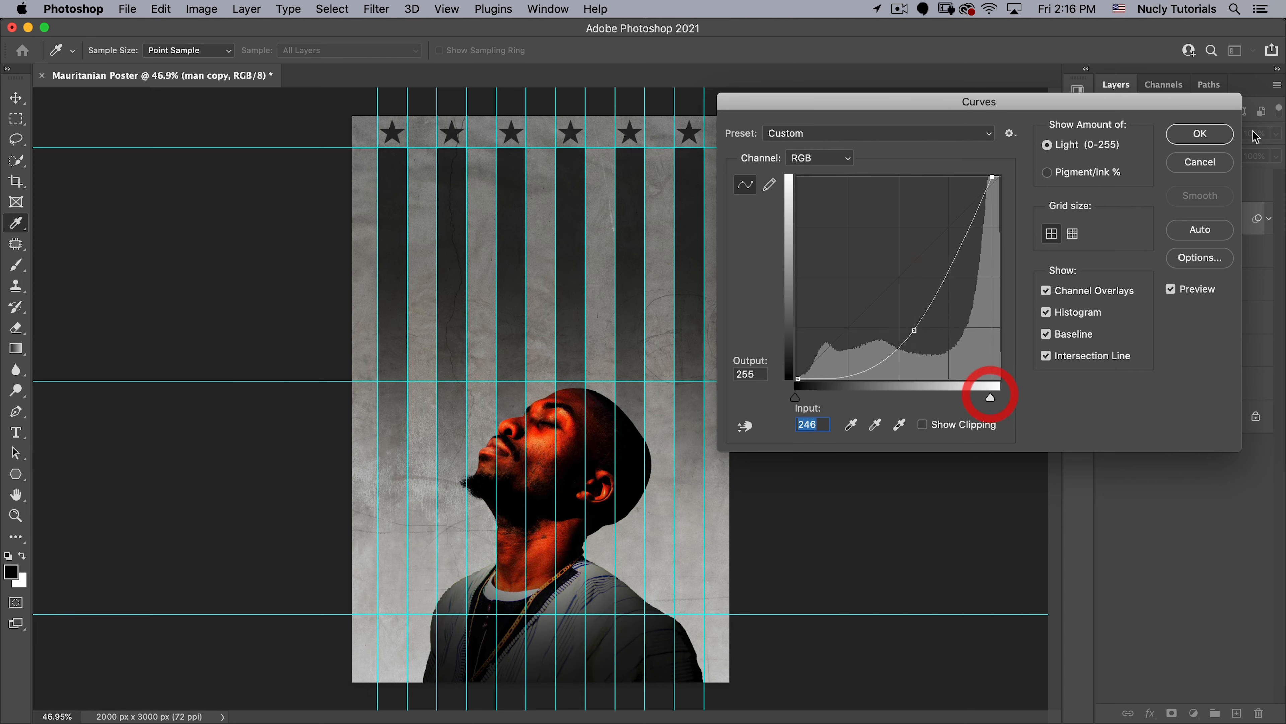
pyautogui.click(1200, 133)
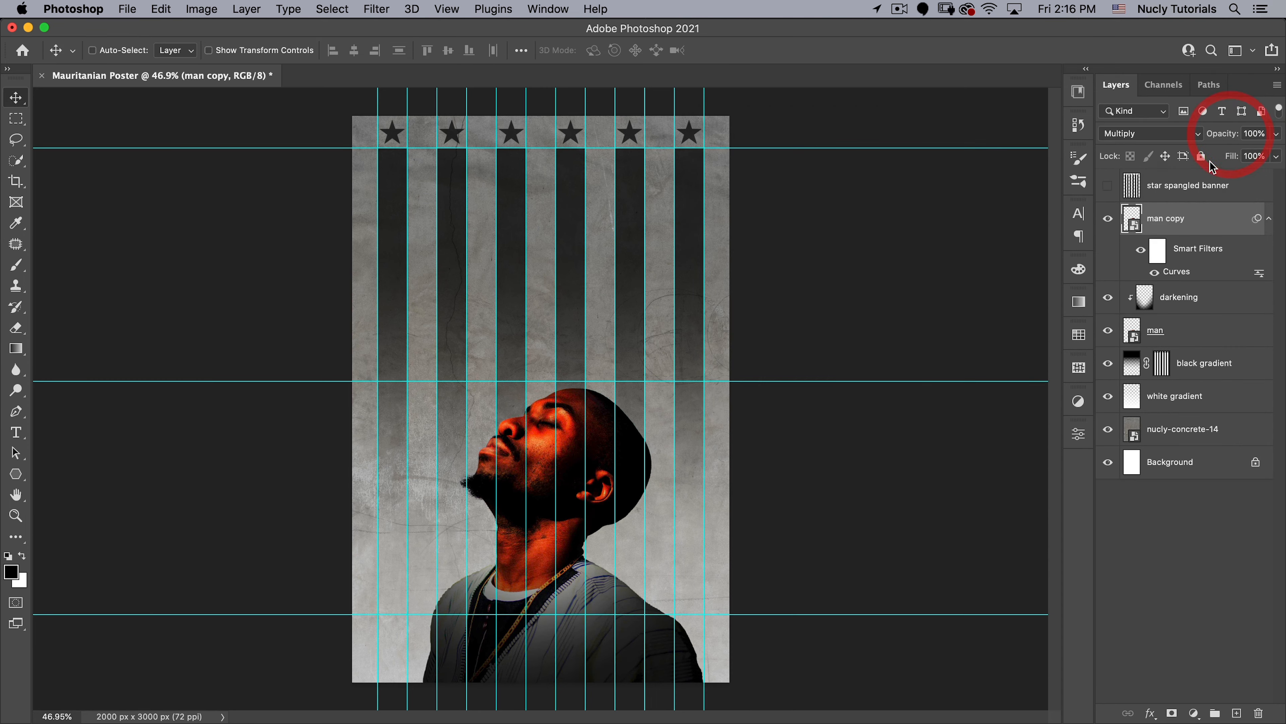
# - Add a layer mask to the man copy layer and ready the Gradient tool with black as the foreground colour
pyautogui.click(1173, 714)
pyautogui.press('g')
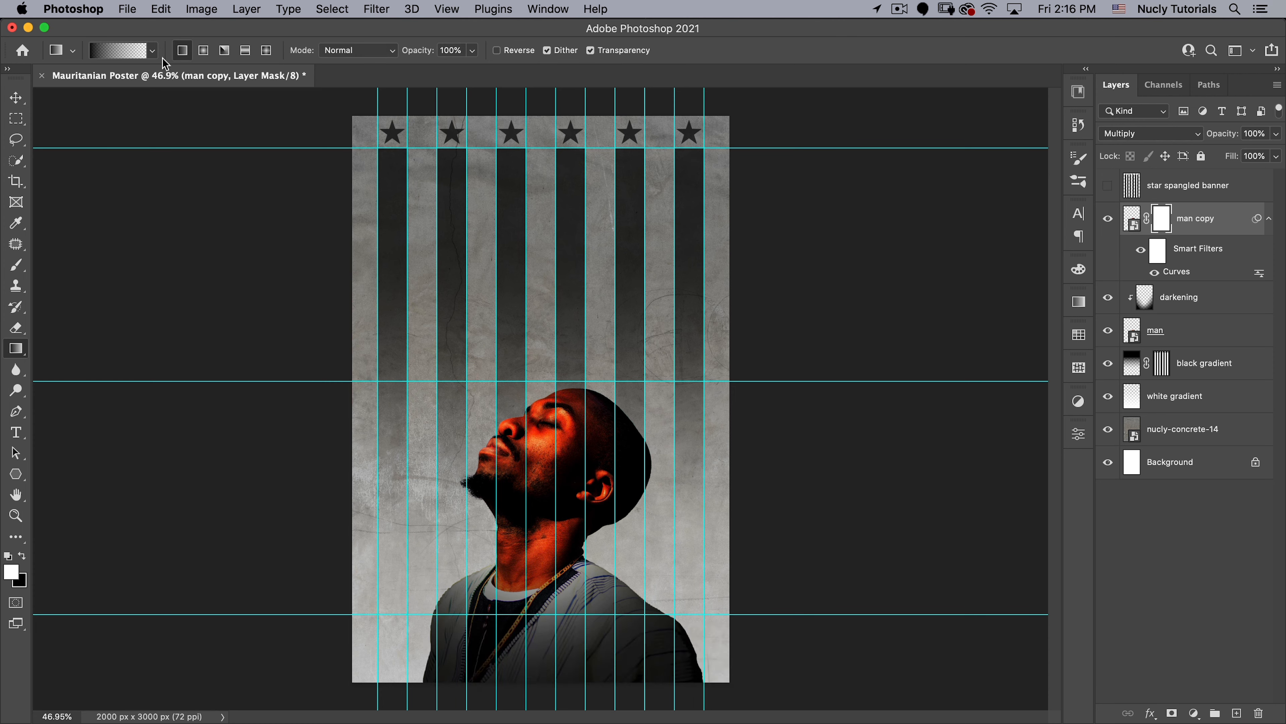
pyautogui.press('x')
pyautogui.moveTo(526, 393); pyautogui.dragTo(592, 555)
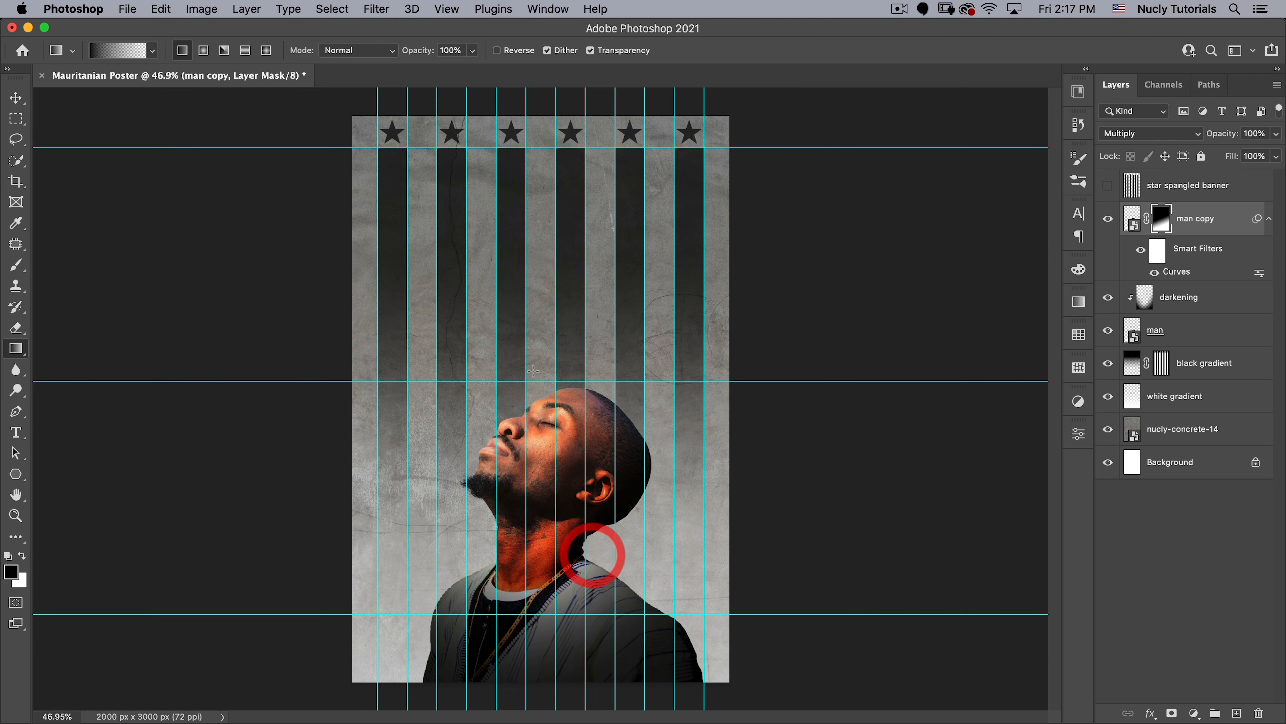
pyautogui.moveTo(526, 369); pyautogui.dragTo(591, 489)
pyautogui.press('super+z')
pyautogui.press('super+z')
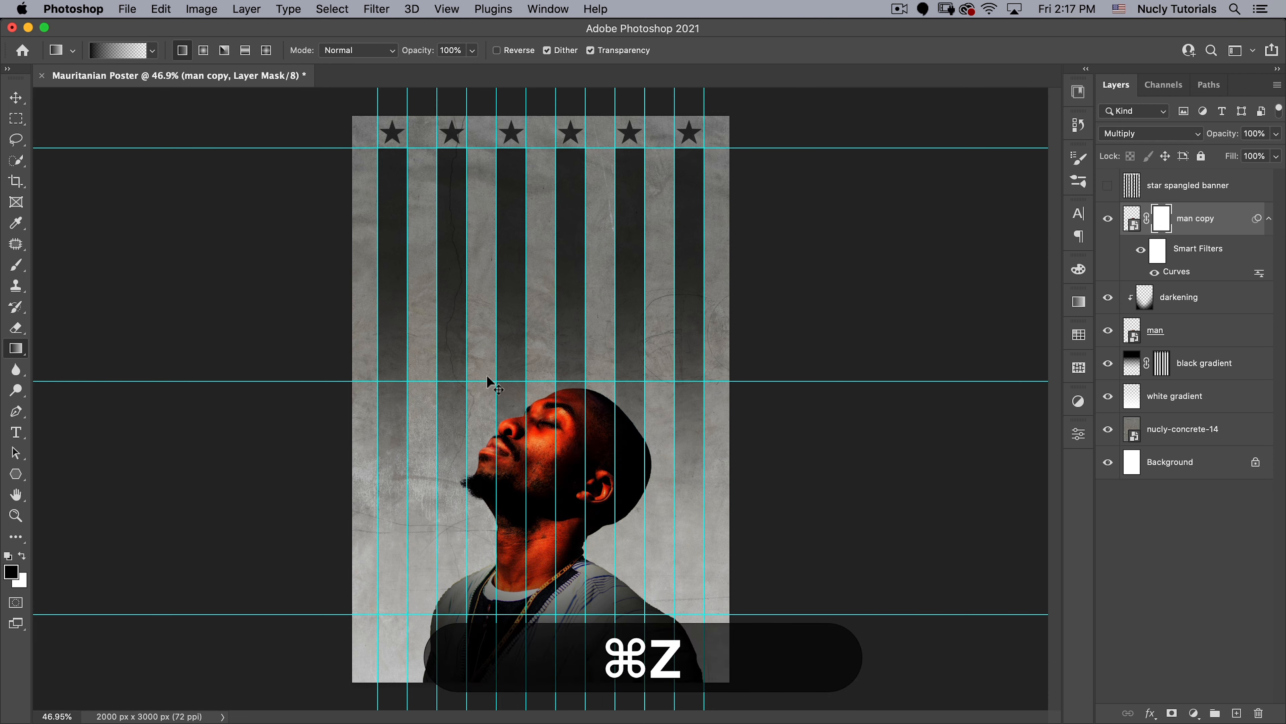
# - Draw a black-to-transparent gradient on the man copy's mask, diagonally from beyond the forehead to below the ear
pyautogui.moveTo(460, 368); pyautogui.dragTo(588, 517)
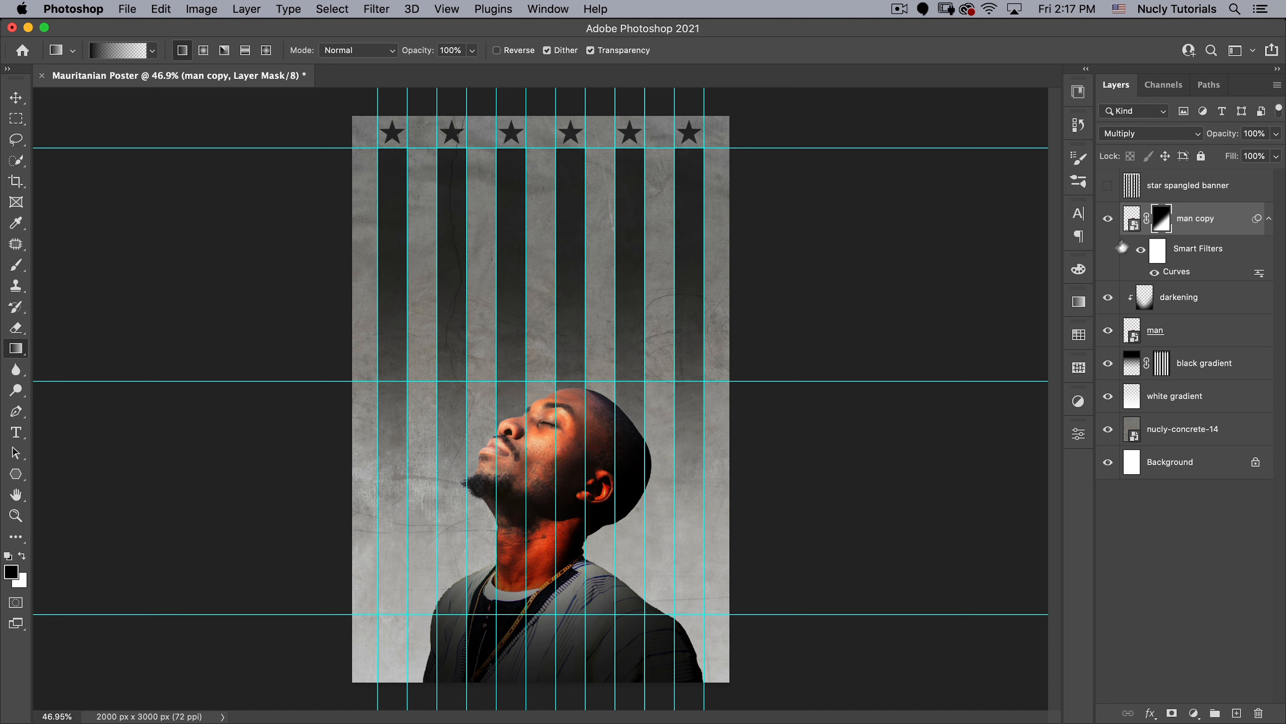
# - Apply Curves to the man layer, lowering the shadows and placing the highlight point at input 199, output 194
pyautogui.click(1127, 339)
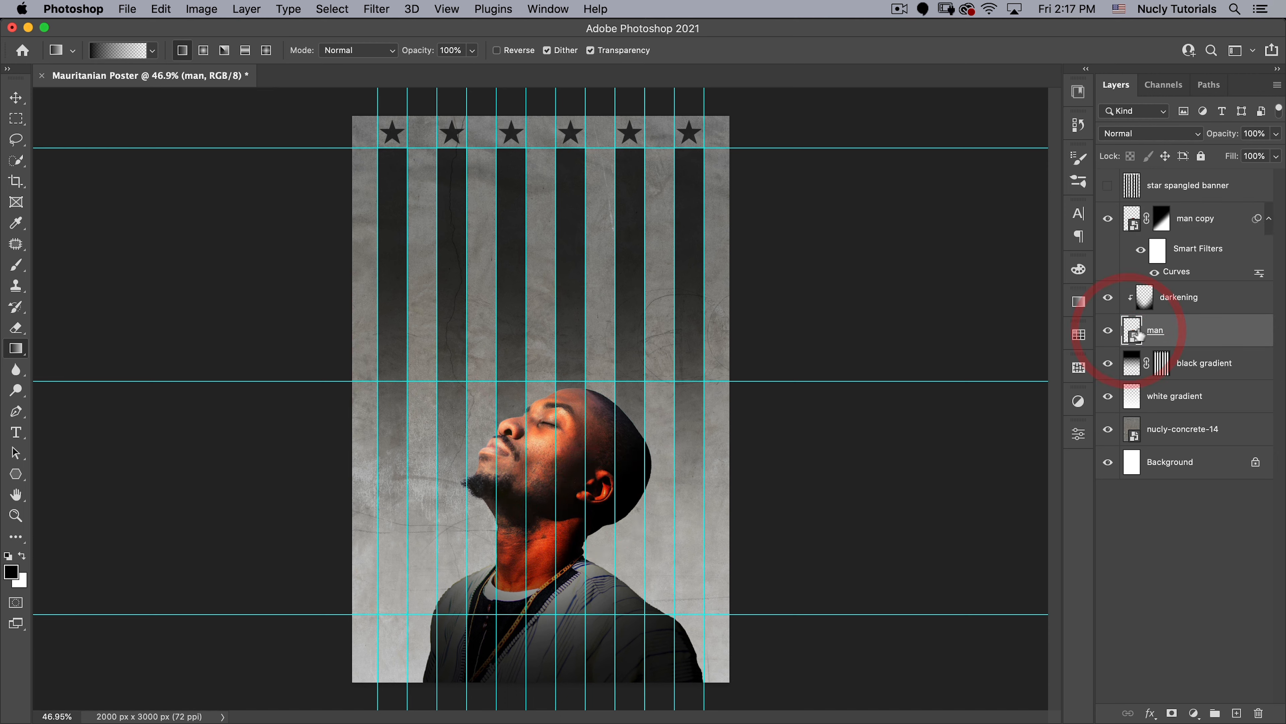
pyautogui.press('v')
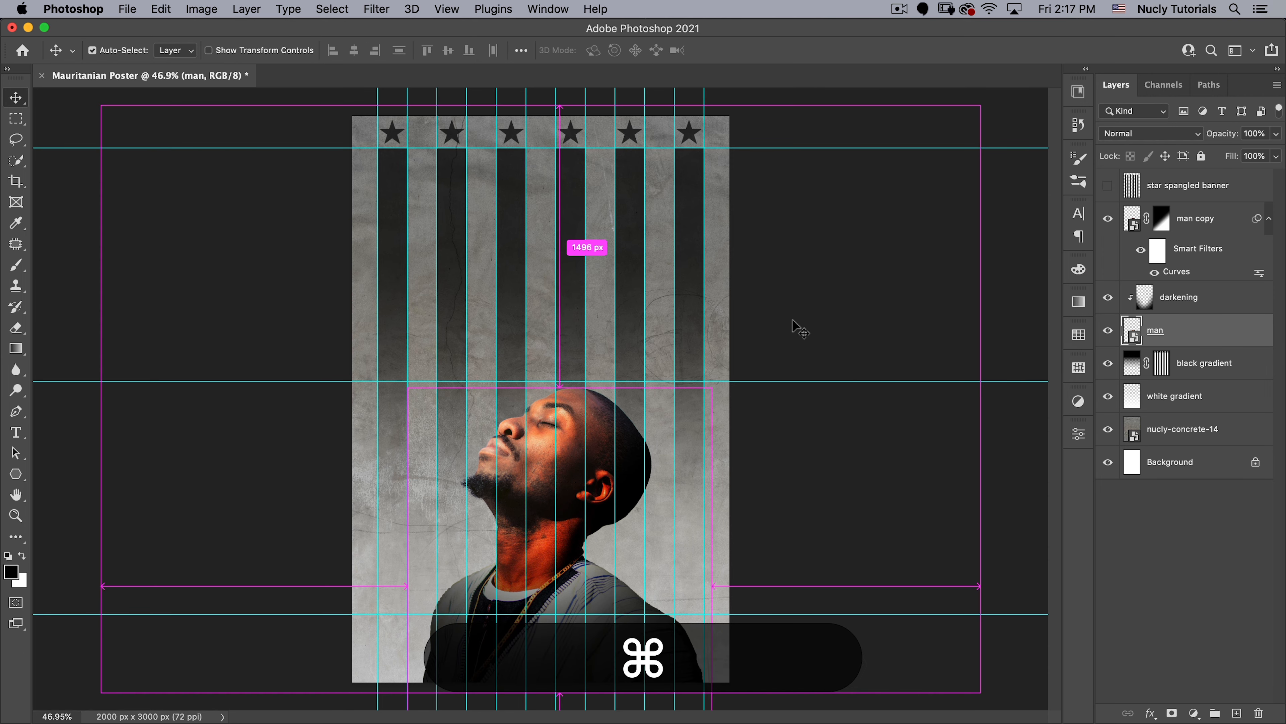
pyautogui.press('super+m')
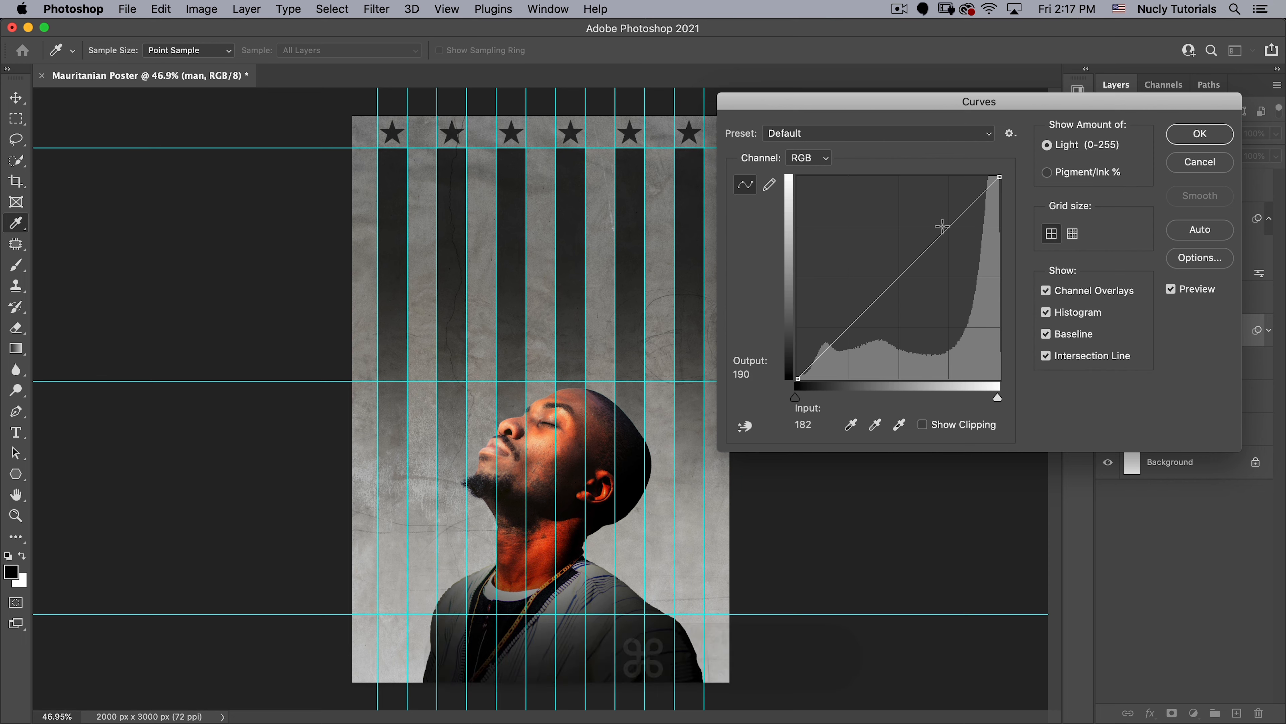
pyautogui.moveTo(955, 221); pyautogui.dragTo(960, 201)
pyautogui.moveTo(861, 308); pyautogui.dragTo(852, 338)
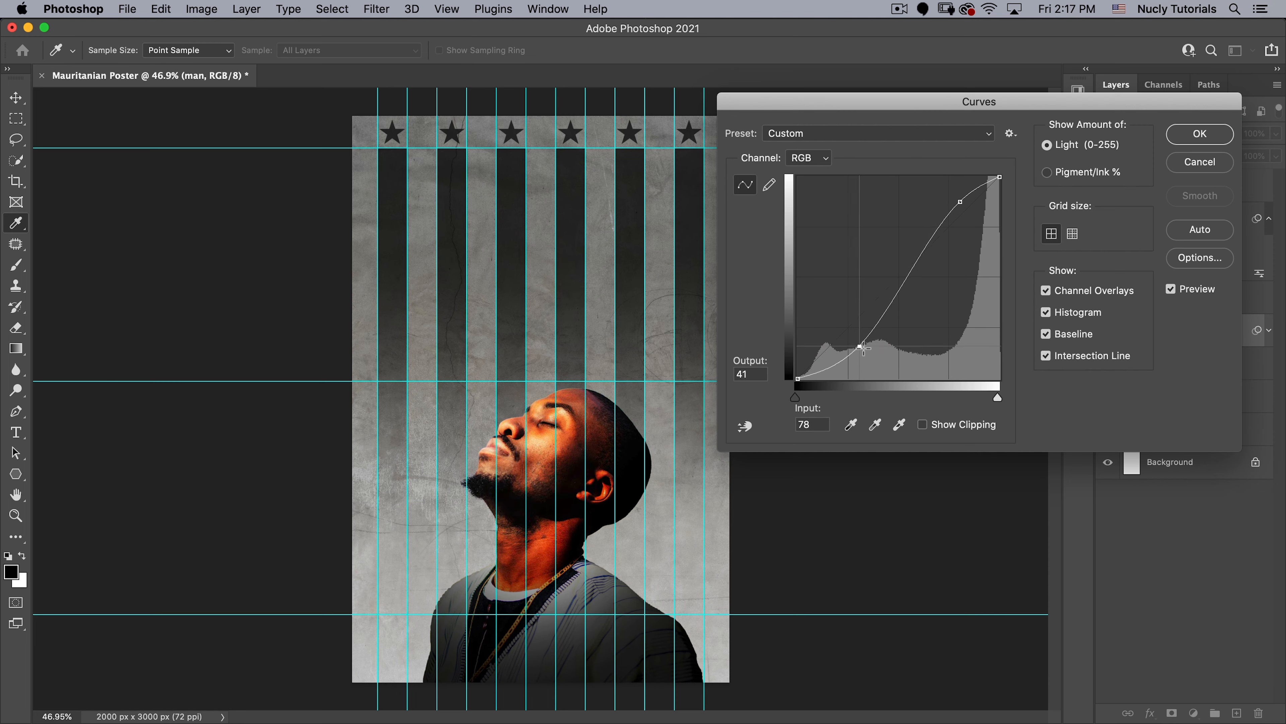
pyautogui.moveTo(854, 337); pyautogui.dragTo(857, 340)
pyautogui.moveTo(961, 201)
pyautogui.mouseDown()
pyautogui.moveTo(965, 250)
pyautogui.moveTo(955, 225)
pyautogui.mouseUp()
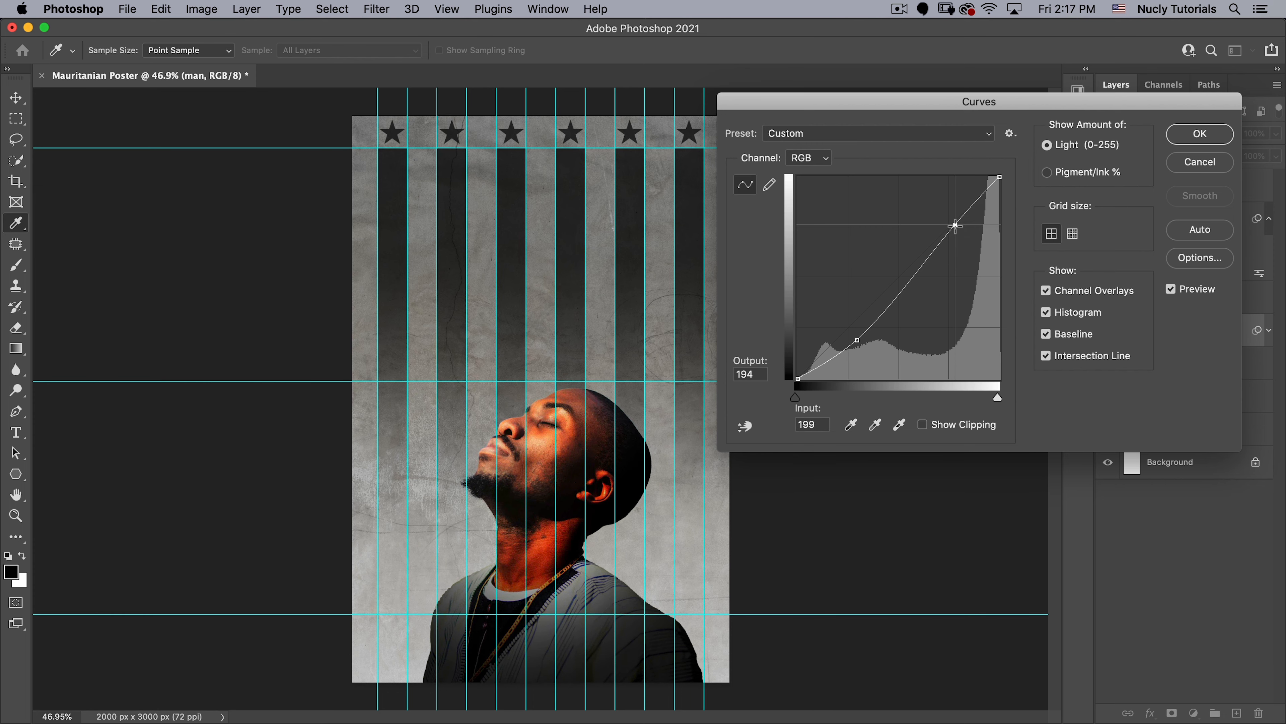
pyautogui.click(1200, 133)
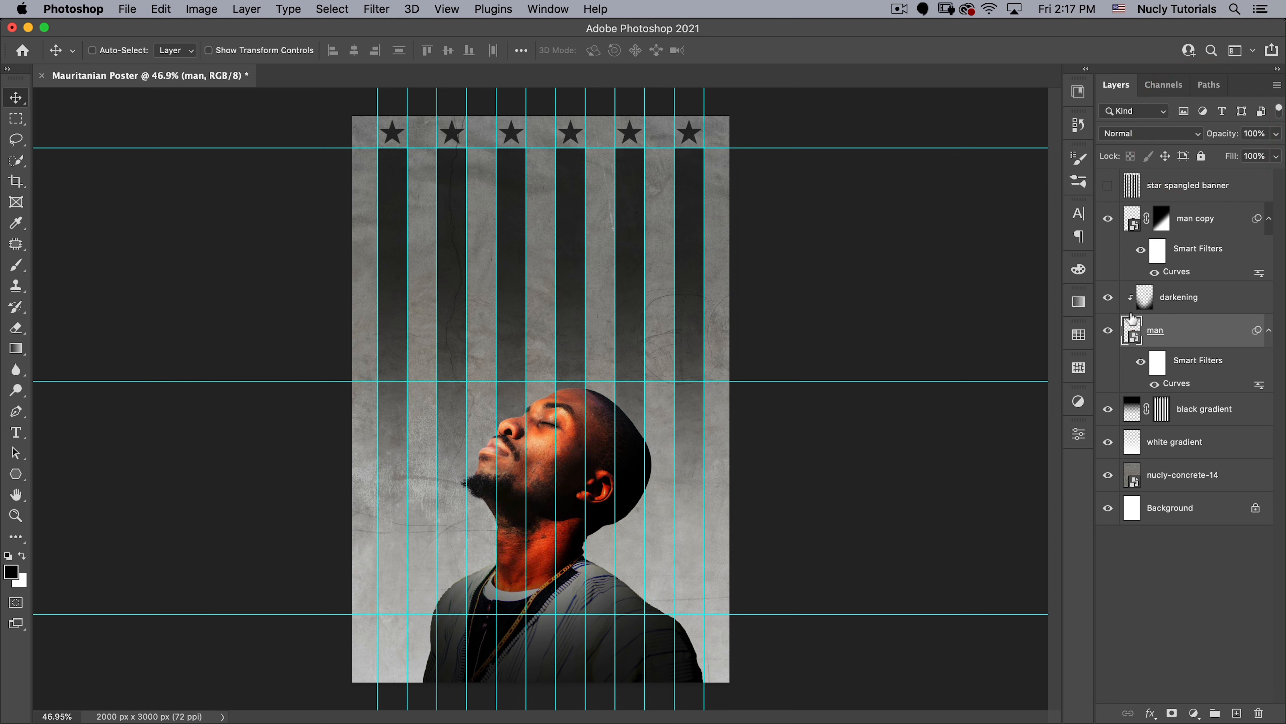
# - Paint over the man's clothing and neck on the darkening layer with a large soft black brush at 30% flow
pyautogui.click(1146, 300)
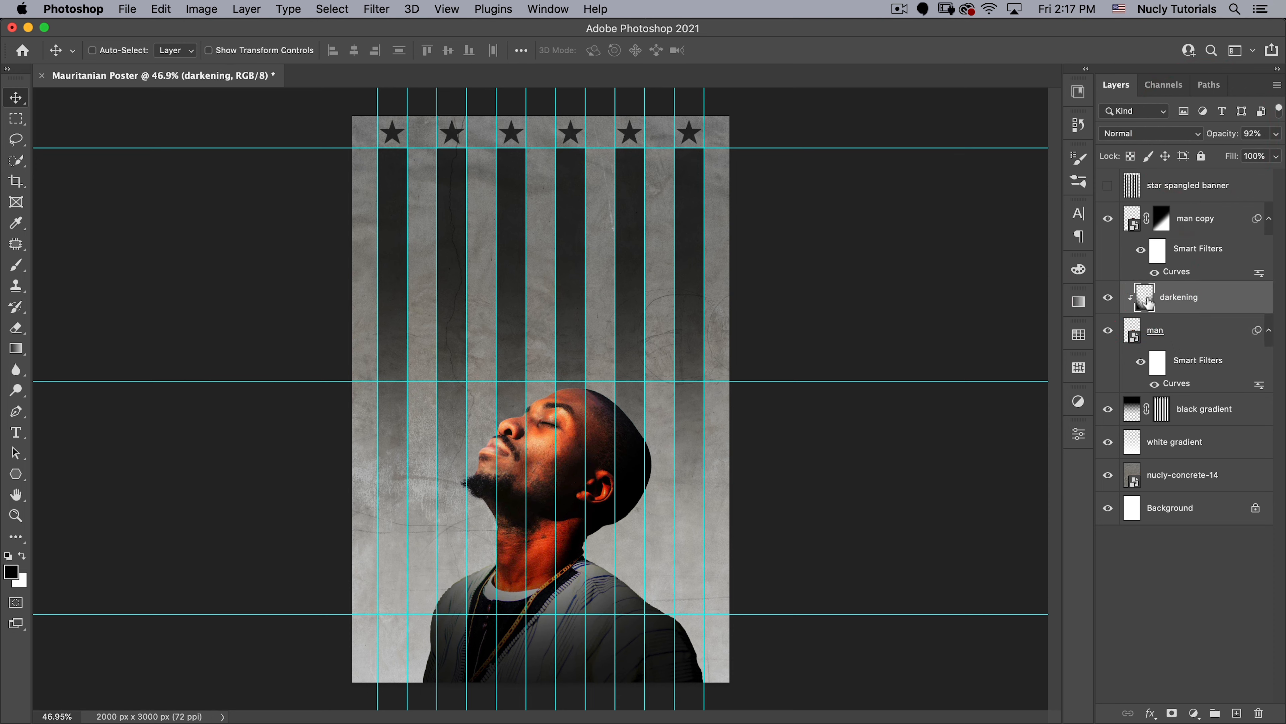
pyautogui.press('b')
pyautogui.keyDown('ctrl'); pyautogui.keyDown('alt'); pyautogui.click(335, 538); pyautogui.keyUp('alt'); pyautogui.keyUp('ctrl')
pyautogui.moveTo(404, 523)
pyautogui.mouseDown()
pyautogui.moveTo(475, 523)
pyautogui.moveTo(450, 638)
pyautogui.moveTo(479, 318)
pyautogui.mouseUp()
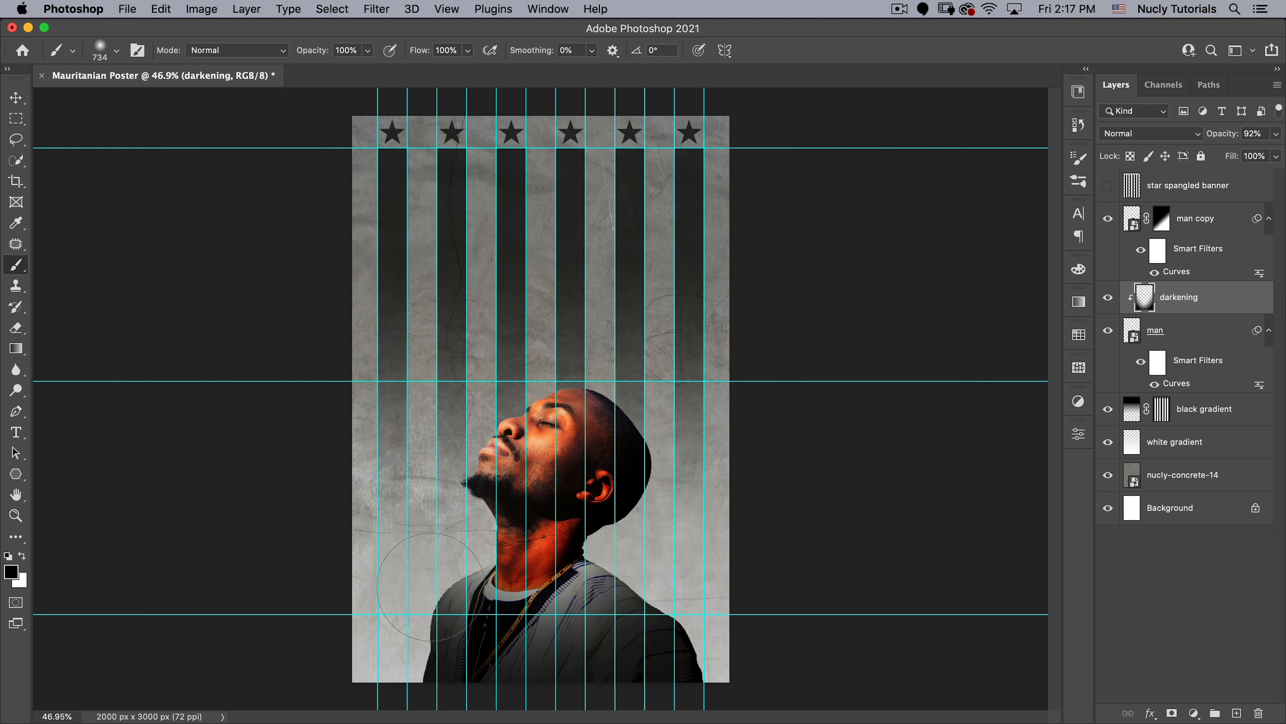
pyautogui.moveTo(425, 50); pyautogui.dragTo(397, 57)
pyautogui.moveTo(486, 572)
pyautogui.mouseDown()
pyautogui.moveTo(589, 572)
pyautogui.moveTo(617, 551)
pyautogui.moveTo(490, 550)
pyautogui.moveTo(482, 663)
pyautogui.moveTo(452, 647)
pyautogui.moveTo(537, 621)
pyautogui.moveTo(483, 664)
pyautogui.mouseUp()
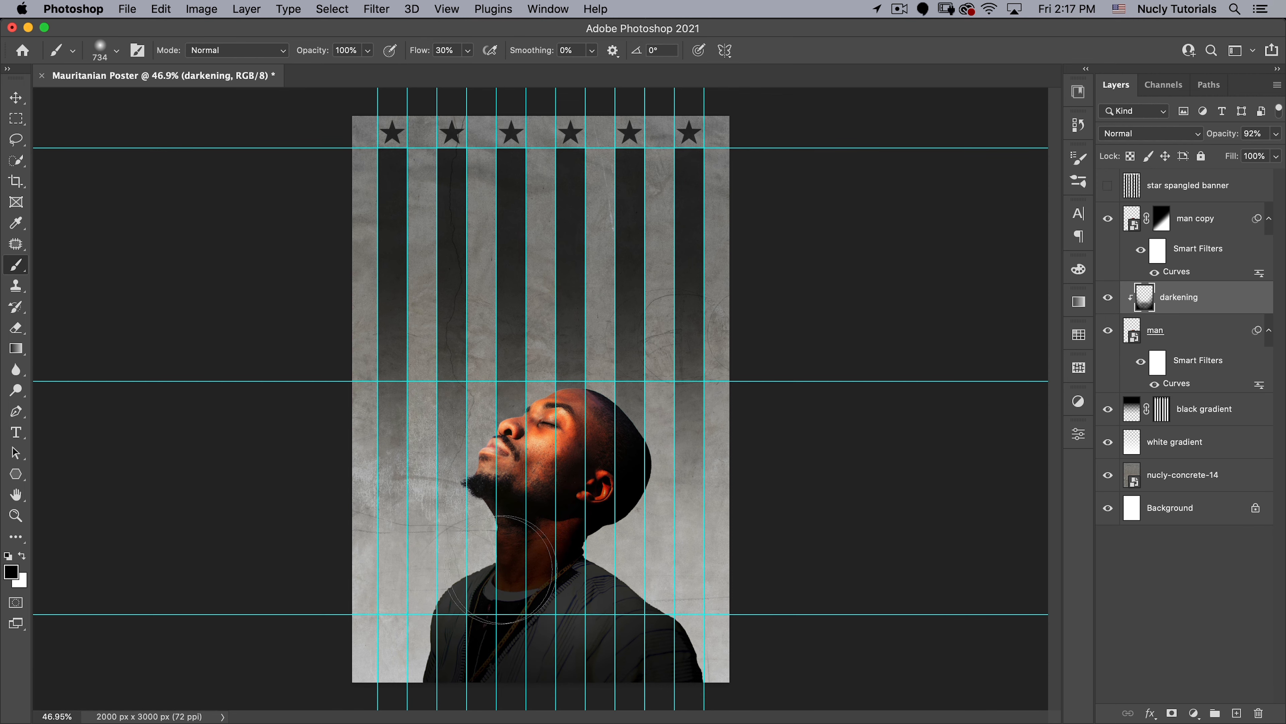
pyautogui.press('v')
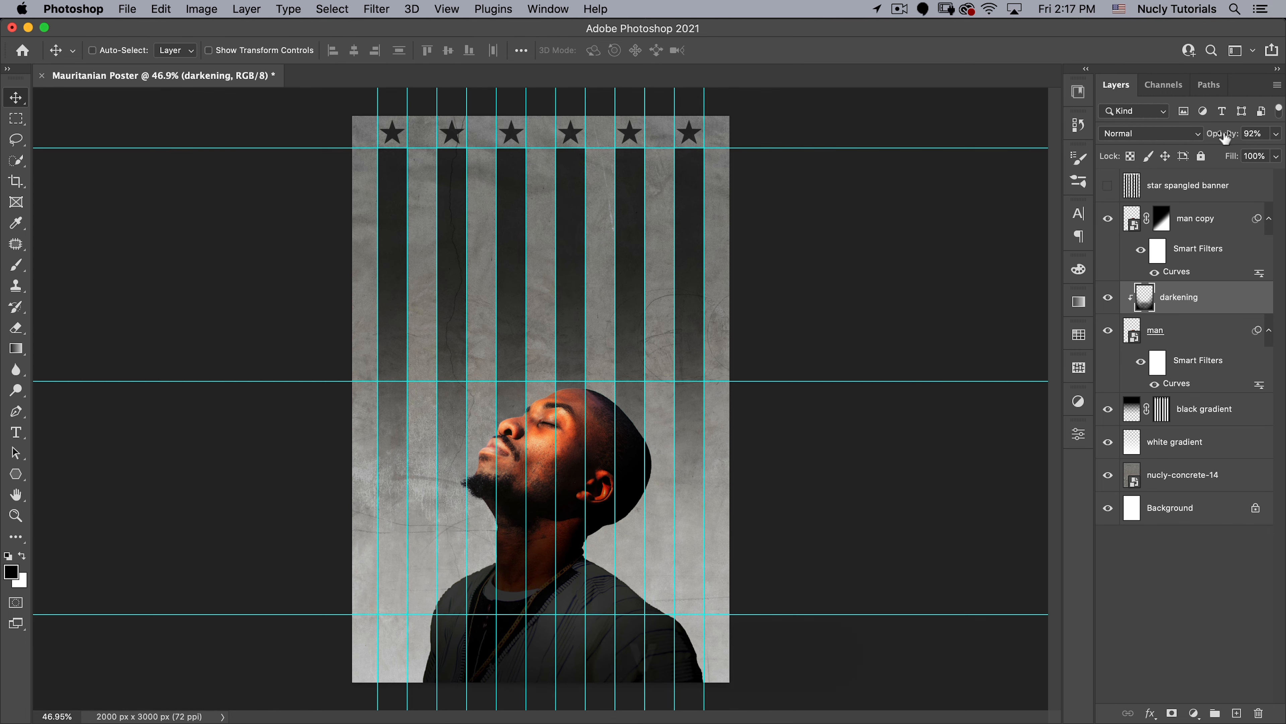
pyautogui.moveTo(1223, 140); pyautogui.dragTo(1221, 141)
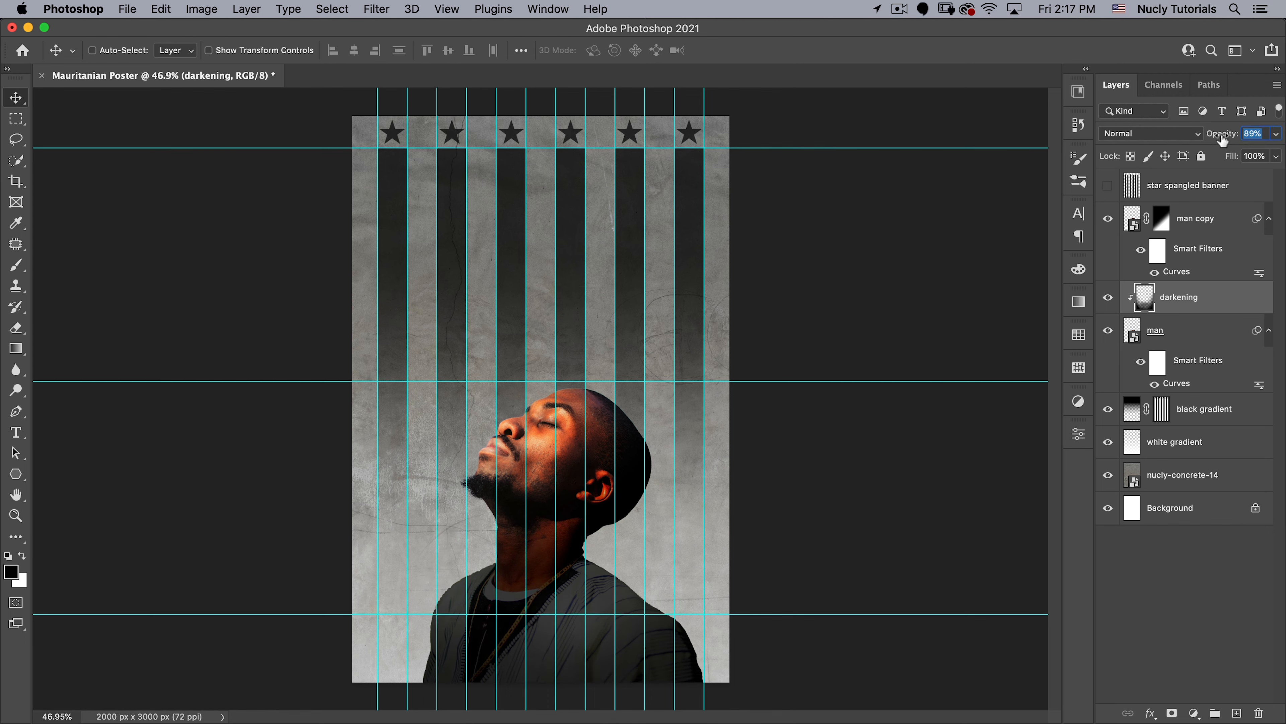
# - Open the man smart object's contents and target the photo rather than its layer mask
pyautogui.click(1133, 331)
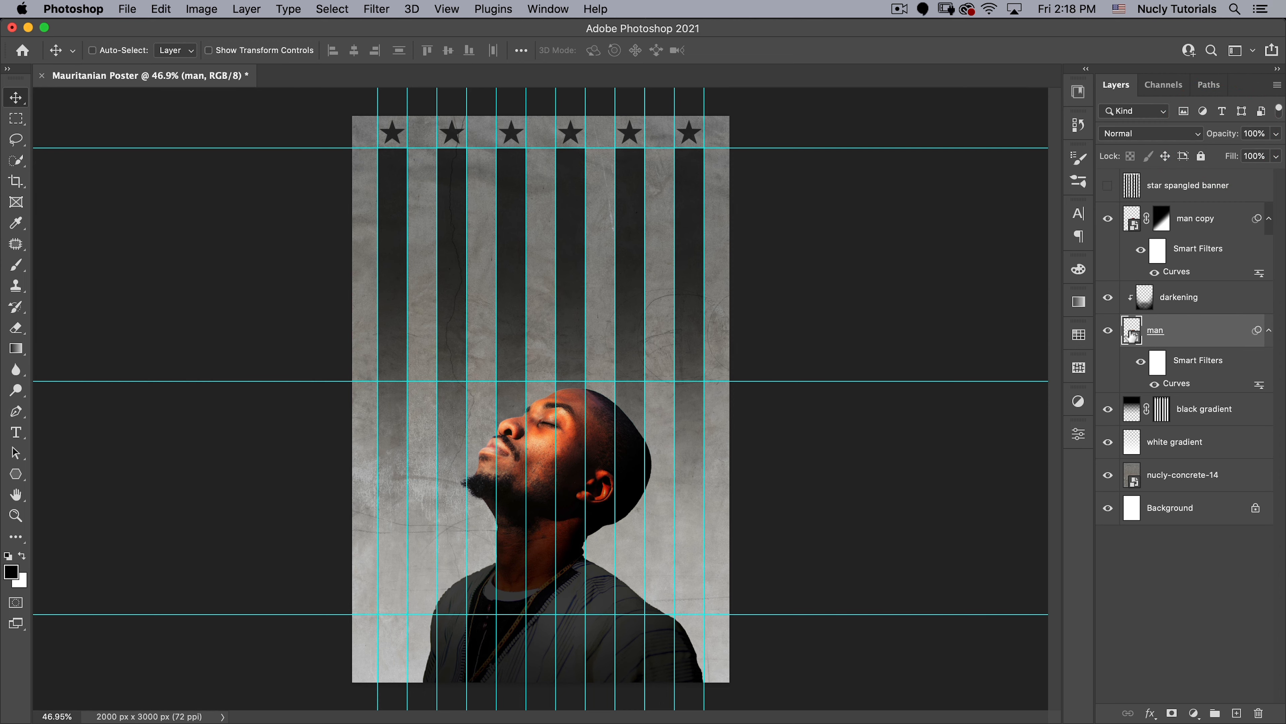
pyautogui.doubleClick(1132, 332)
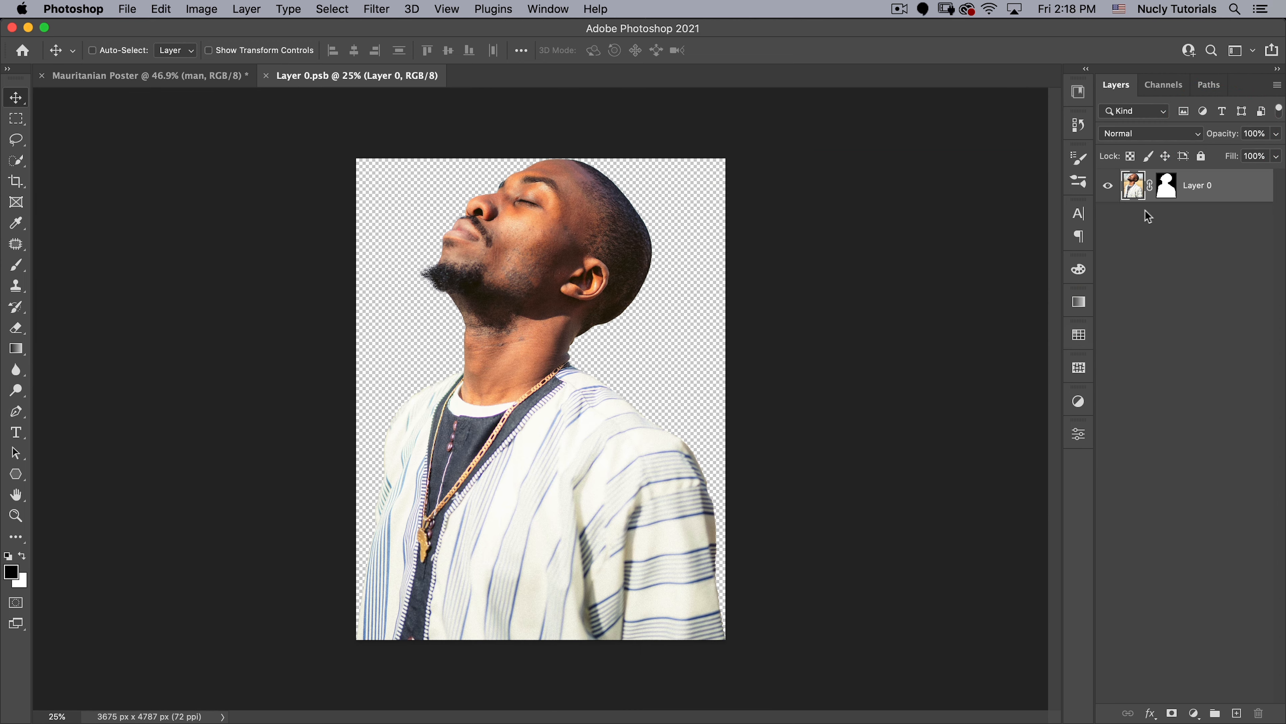
pyautogui.click(1135, 187)
# - Apply the Camera Raw Filter to the photo with Contrast +7, Highlights -44, Shadows -21, Texture +27 and Clarity +8
pyautogui.click(332, 10)
pyautogui.moveTo(376, 9)
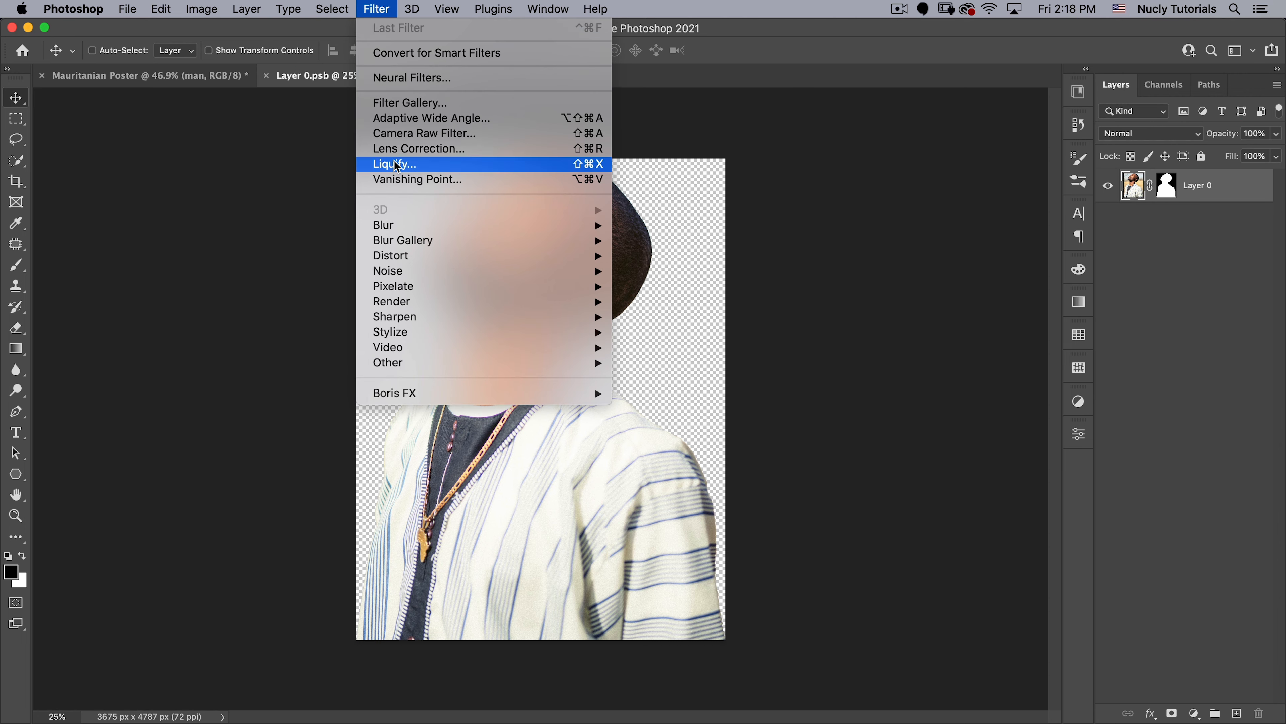
pyautogui.click(411, 132)
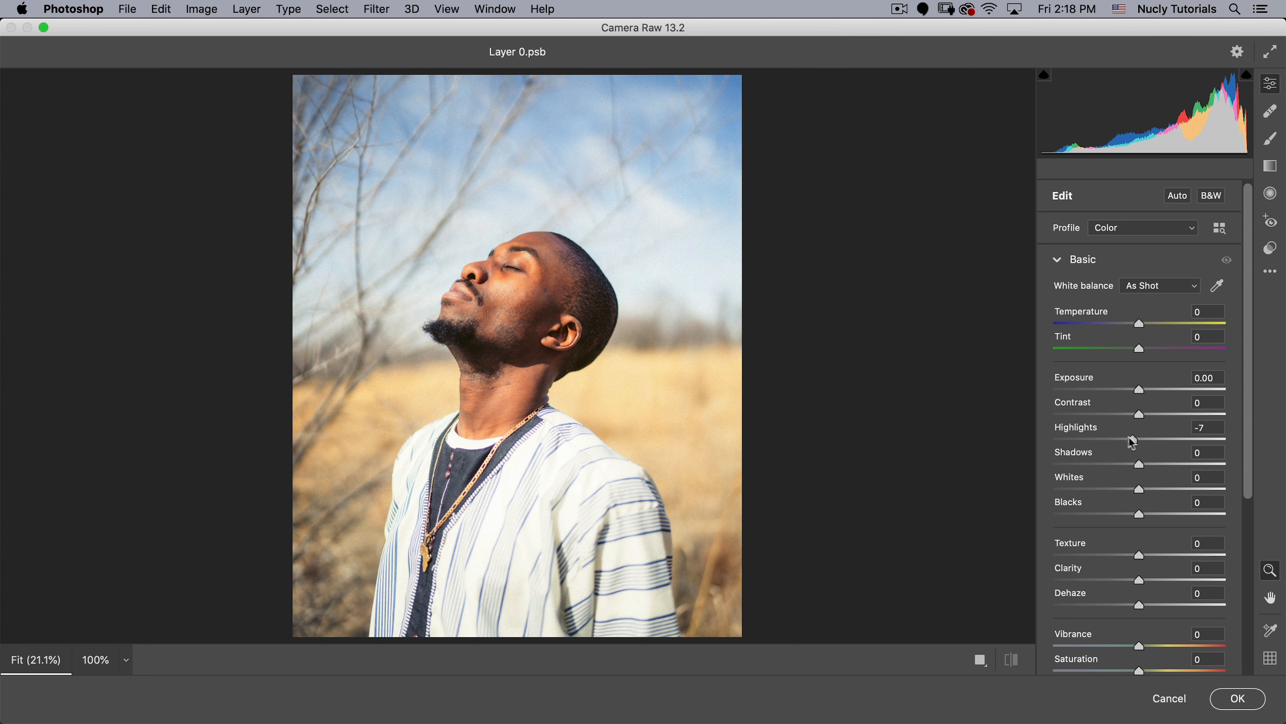
pyautogui.moveTo(1132, 443); pyautogui.dragTo(1146, 416)
pyautogui.moveTo(1138, 464); pyautogui.dragTo(1122, 465)
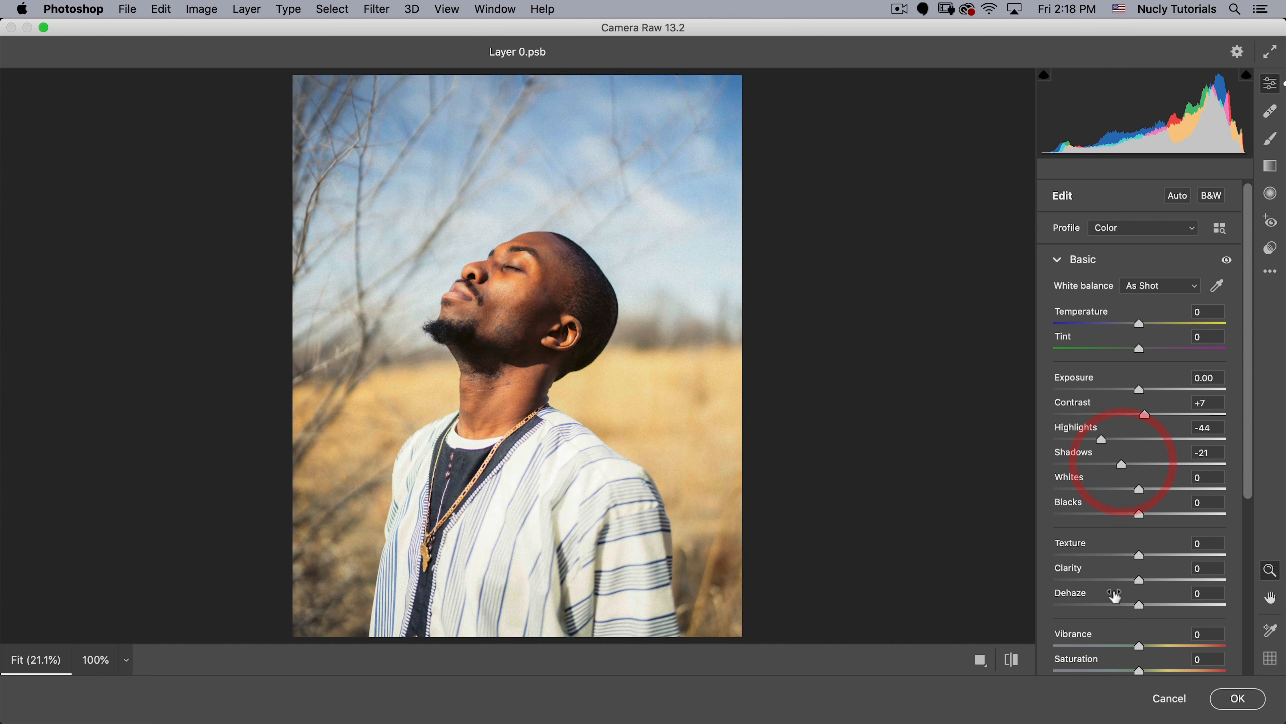
pyautogui.moveTo(1139, 558); pyautogui.dragTo(1168, 554)
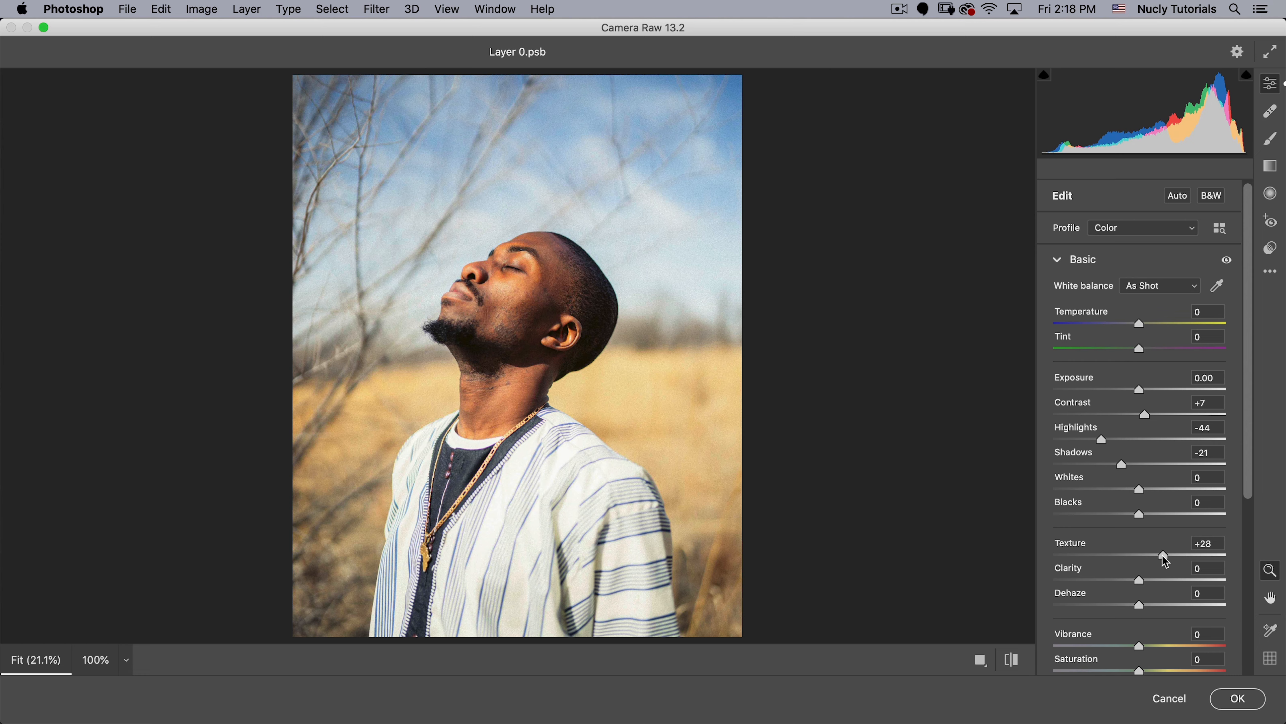
pyautogui.moveTo(1140, 581); pyautogui.dragTo(1147, 580)
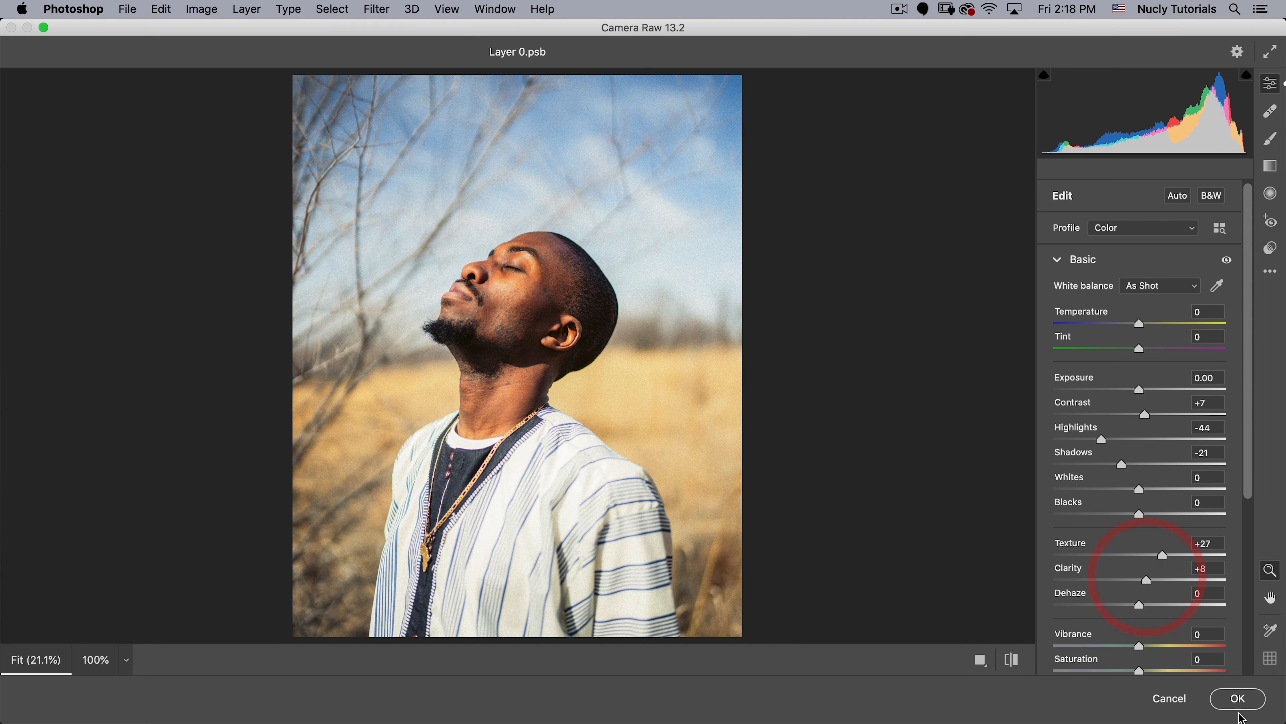
pyautogui.click(1238, 701)
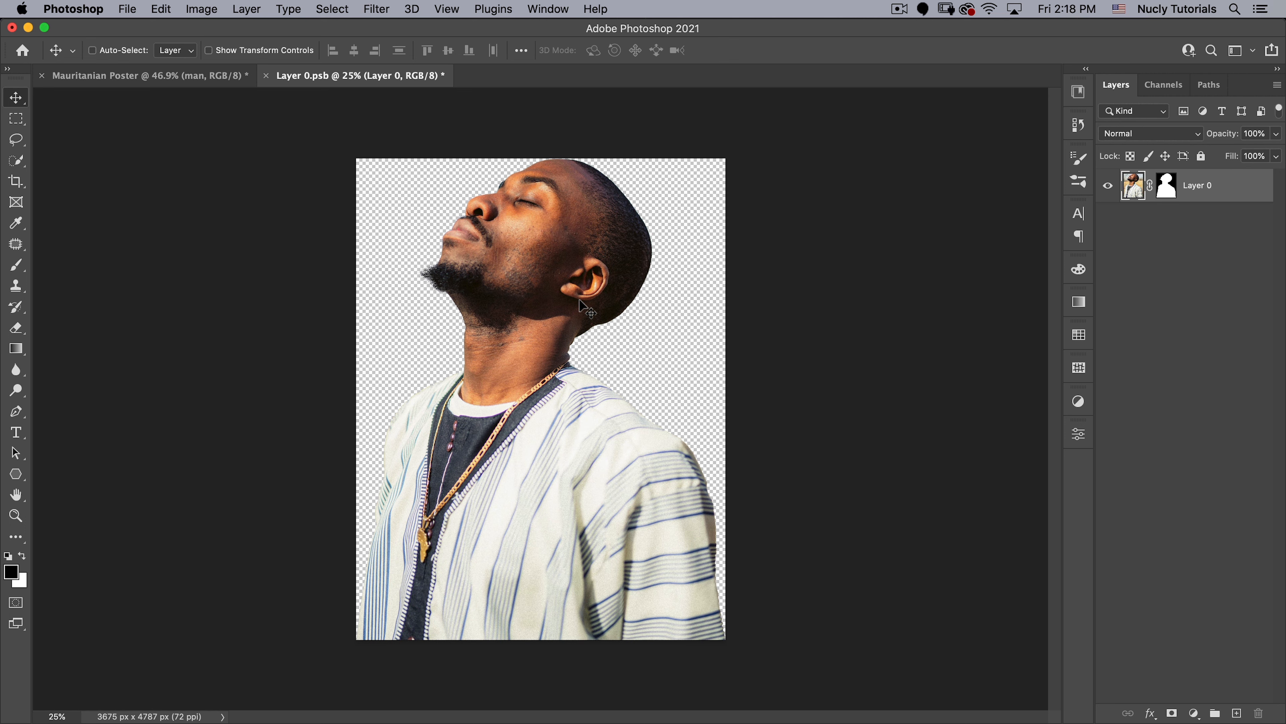
# - Close the Layer 0.psb smart object document and save its changes back into the poster
pyautogui.click(266, 76)
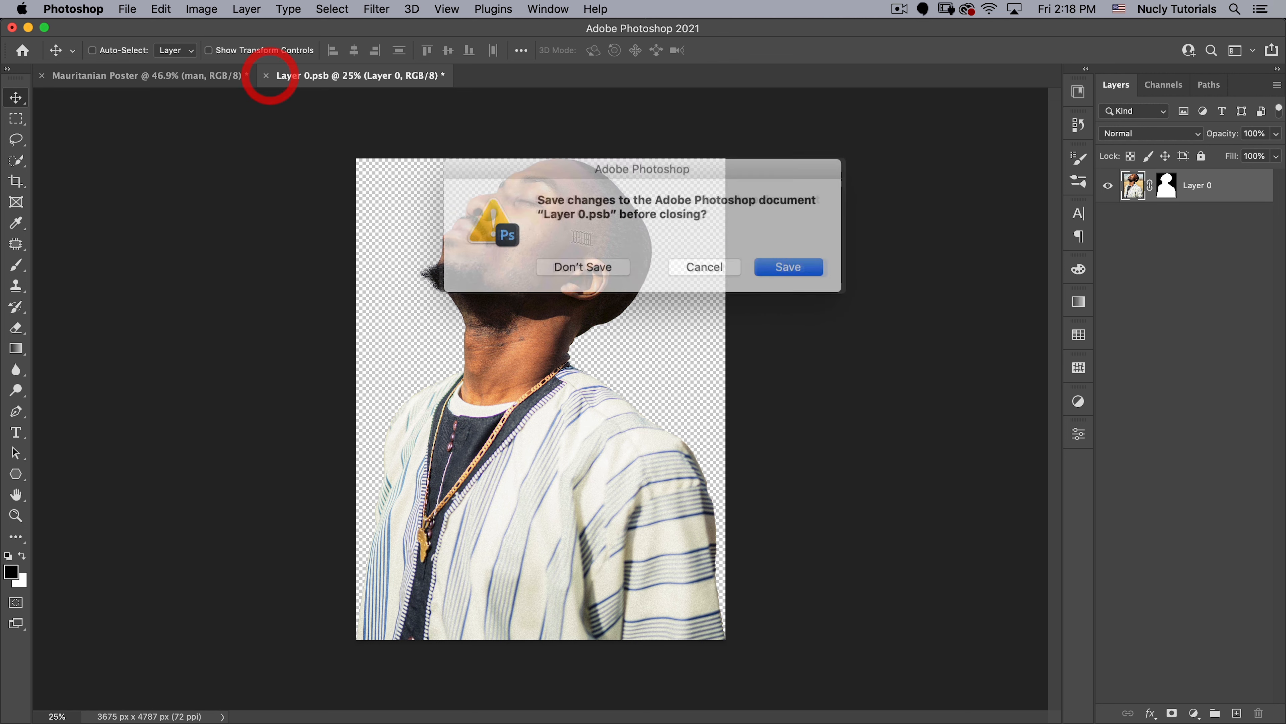
pyautogui.click(783, 266)
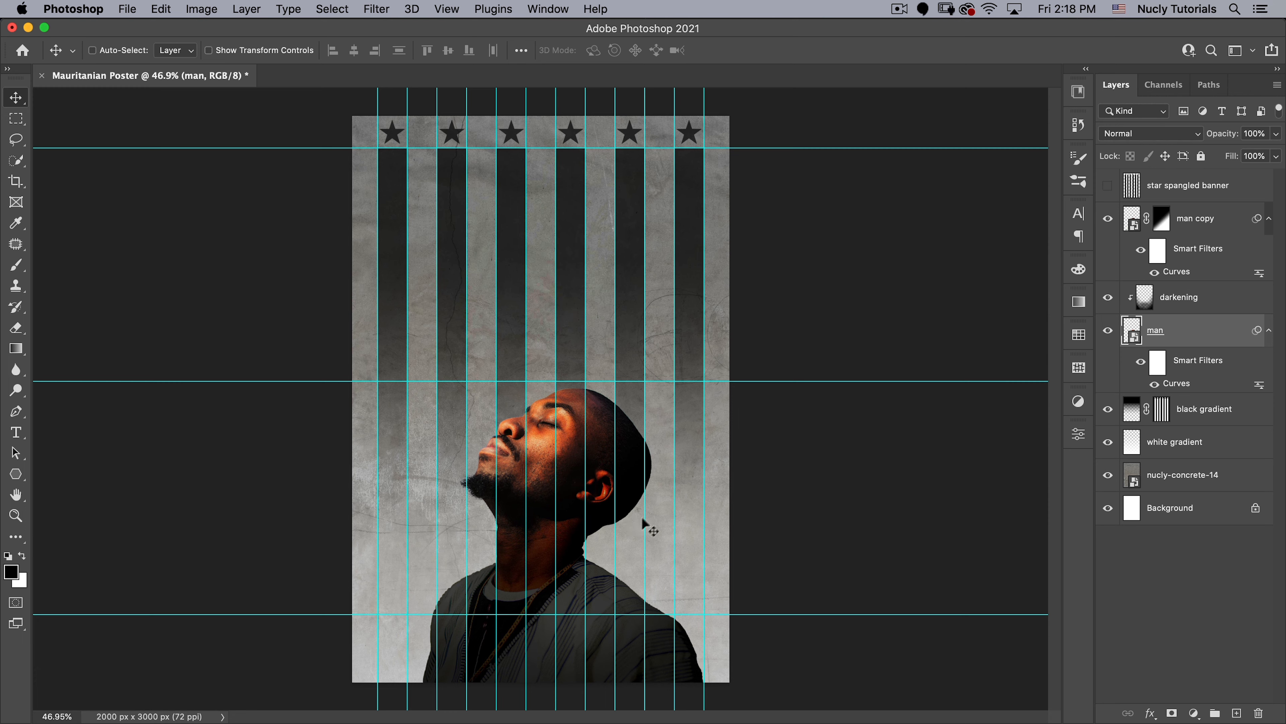
# - Add a Black & White adjustment layer above the man copy layer with Reds set to 67
pyautogui.click(1209, 224)
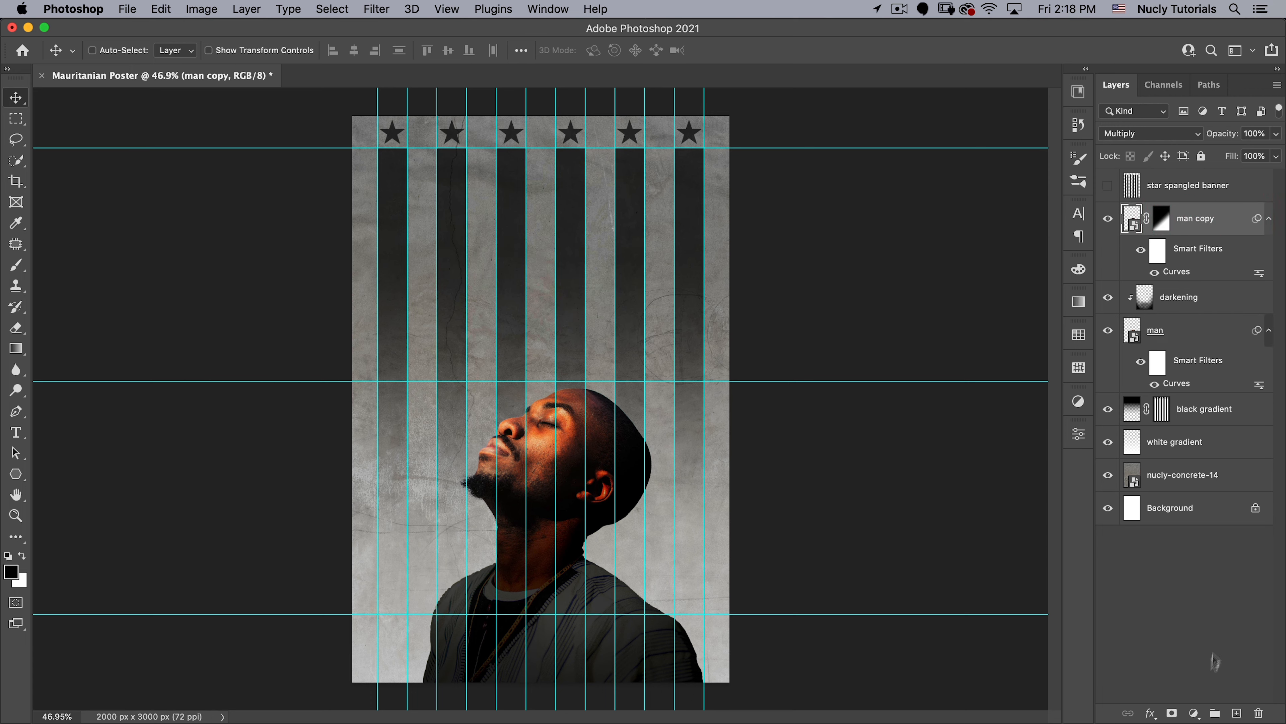
pyautogui.click(1194, 713)
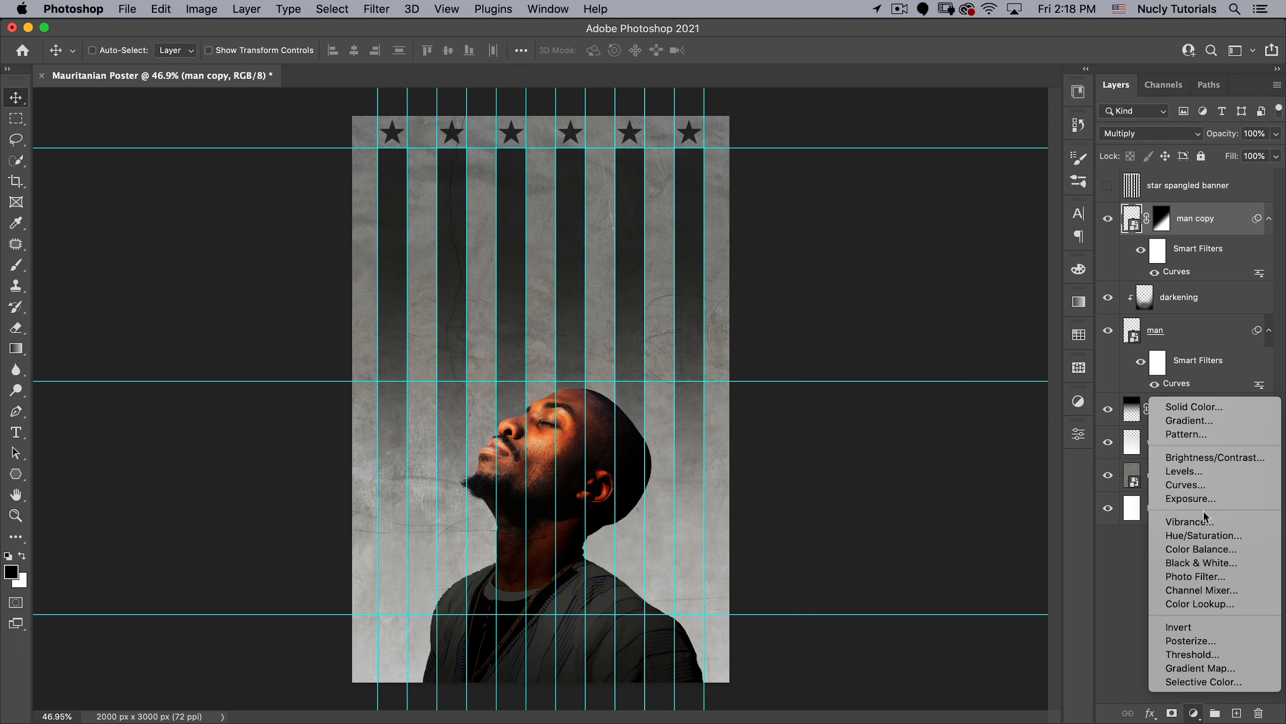
pyautogui.click(1204, 563)
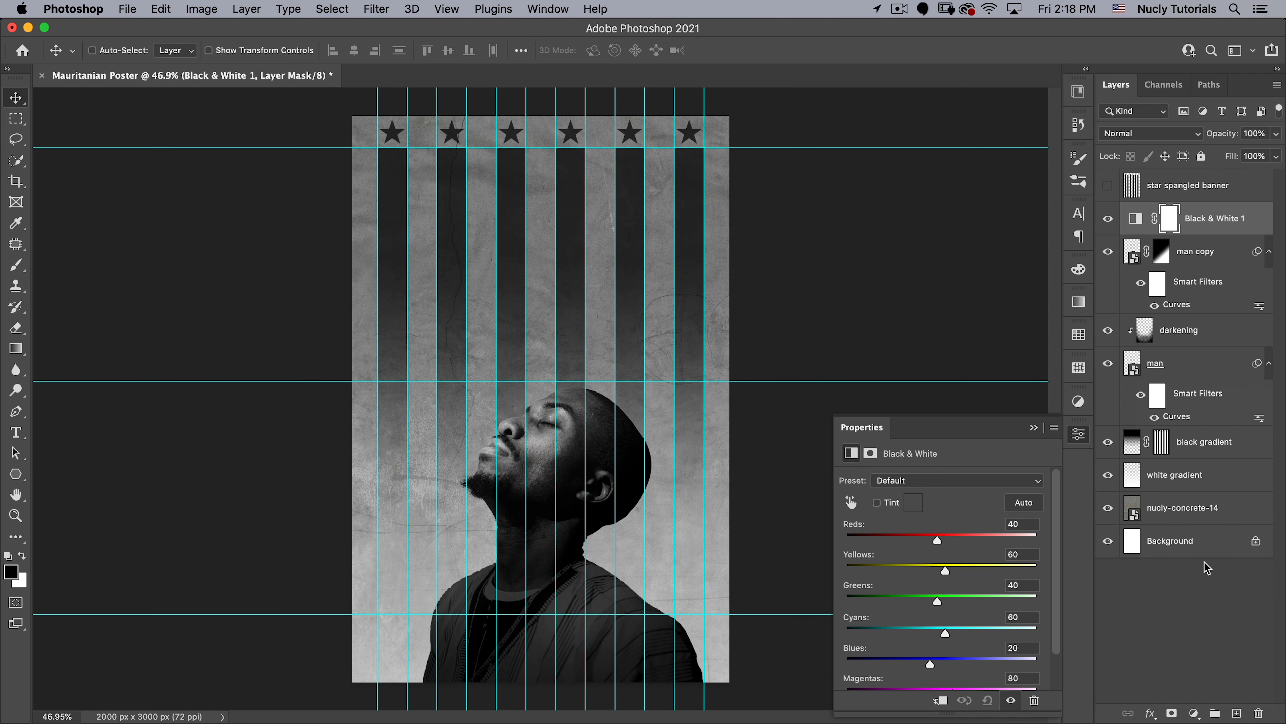
pyautogui.moveTo(937, 541); pyautogui.dragTo(945, 540)
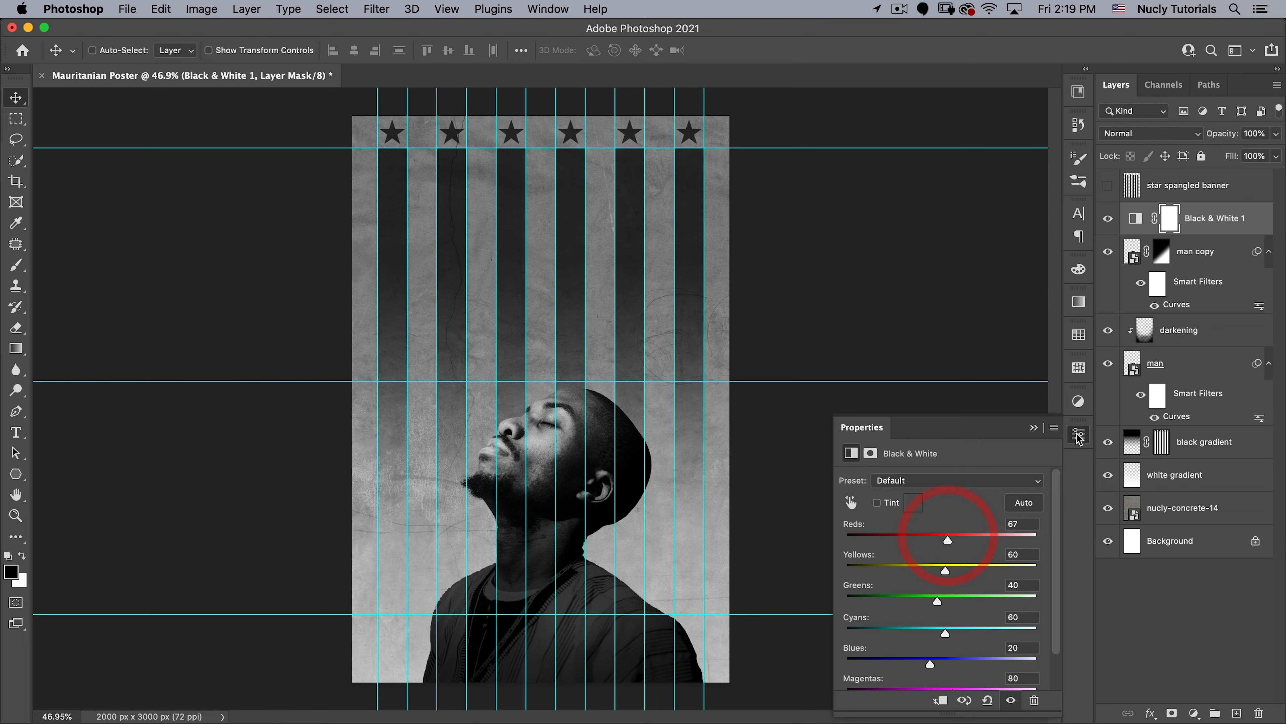
pyautogui.click(1078, 434)
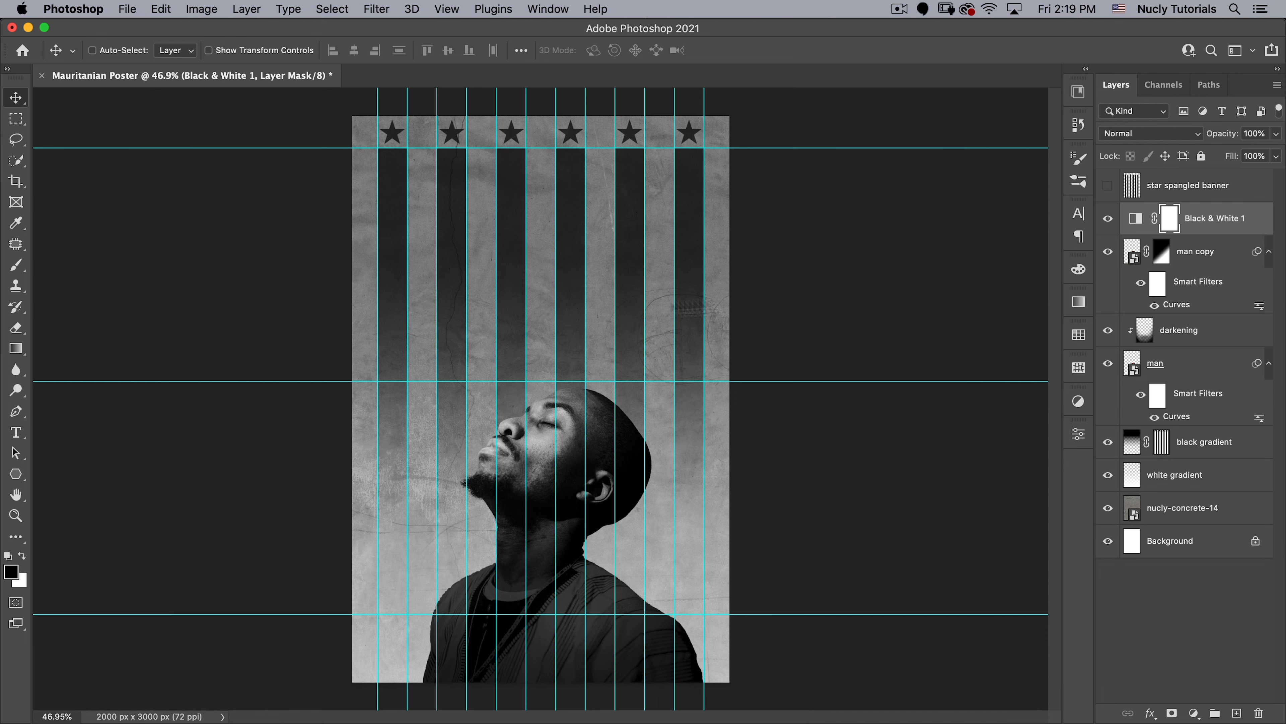
# - Duplicate the nucly-concrete-14 layer above the Black & White adjustment and set the copy's blend mode to Overlay
pyautogui.click(1185, 508)
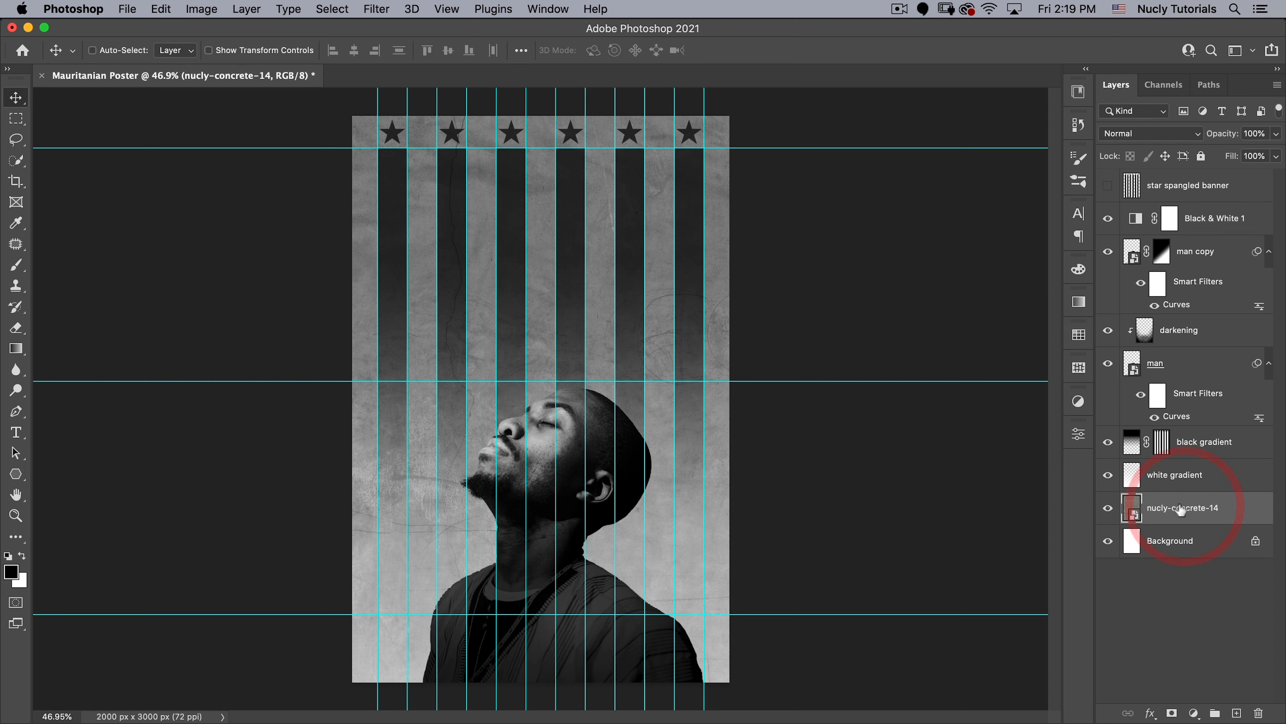
pyautogui.moveTo(1178, 509); pyautogui.dragTo(1207, 218)
pyautogui.click(1148, 133)
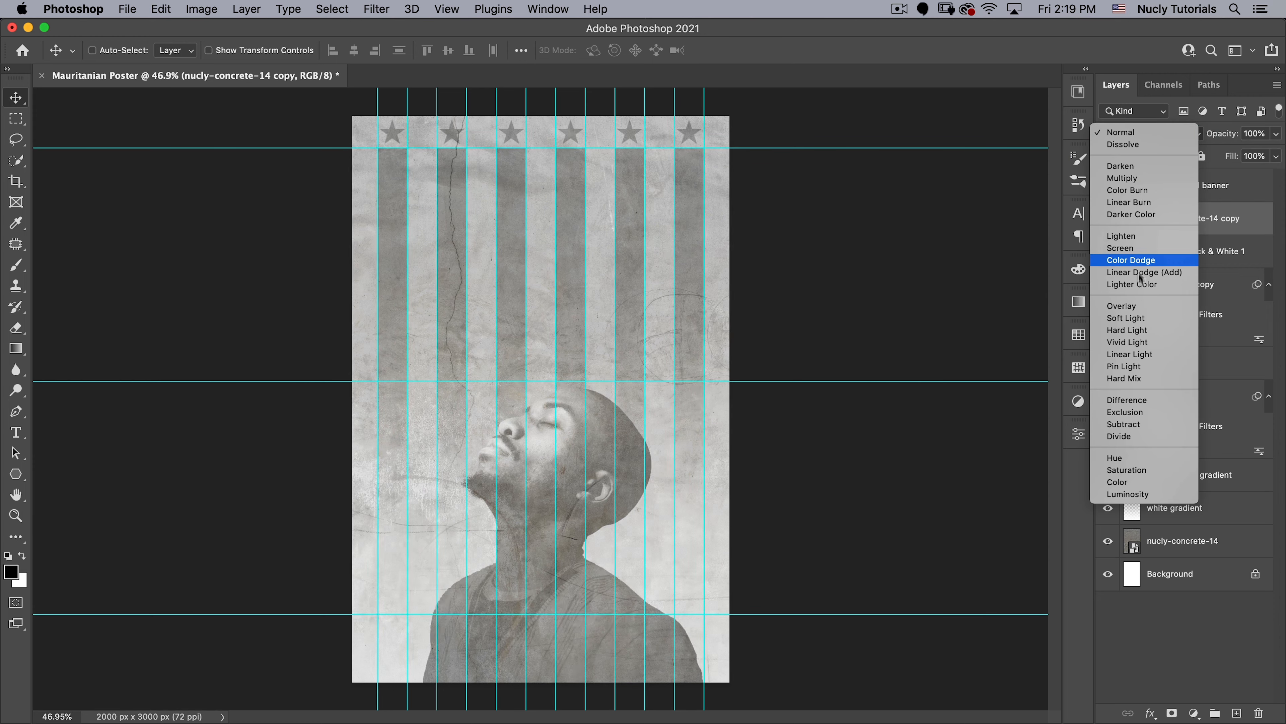
pyautogui.click(1134, 307)
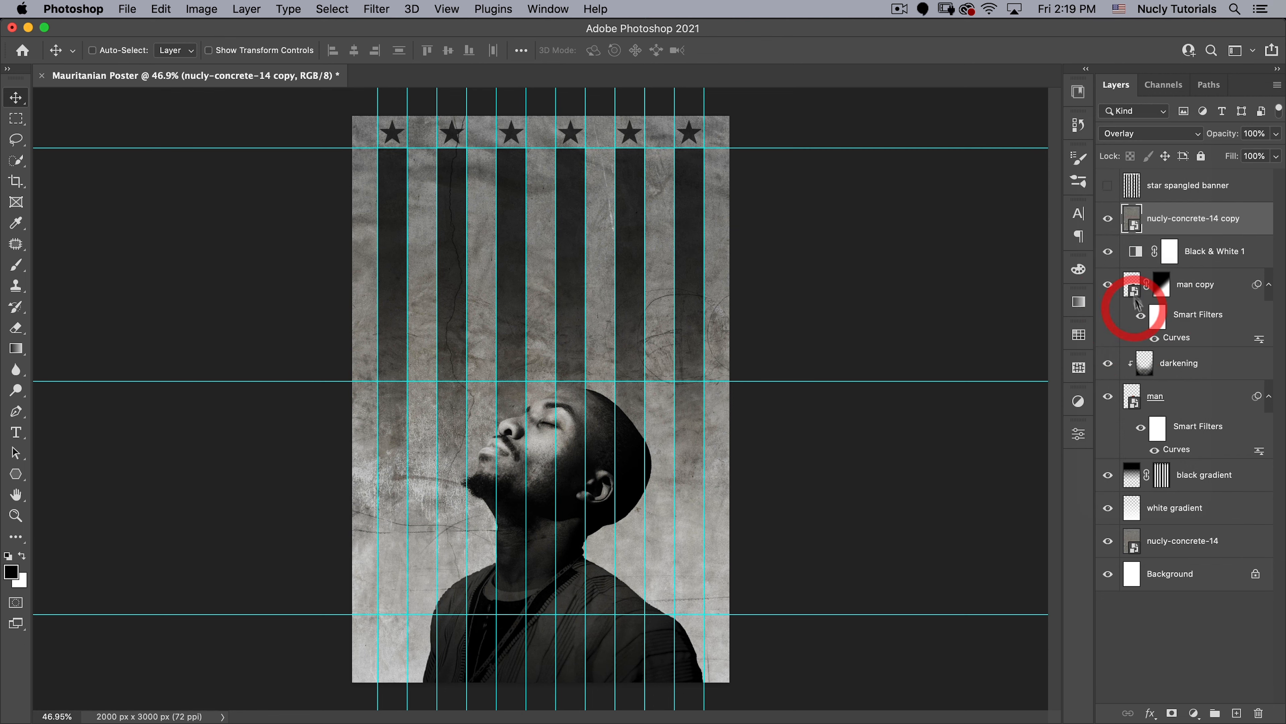
# - Check the concrete copy's effect by toggling its visibility and set its opacity to 58%
pyautogui.click(1109, 219)
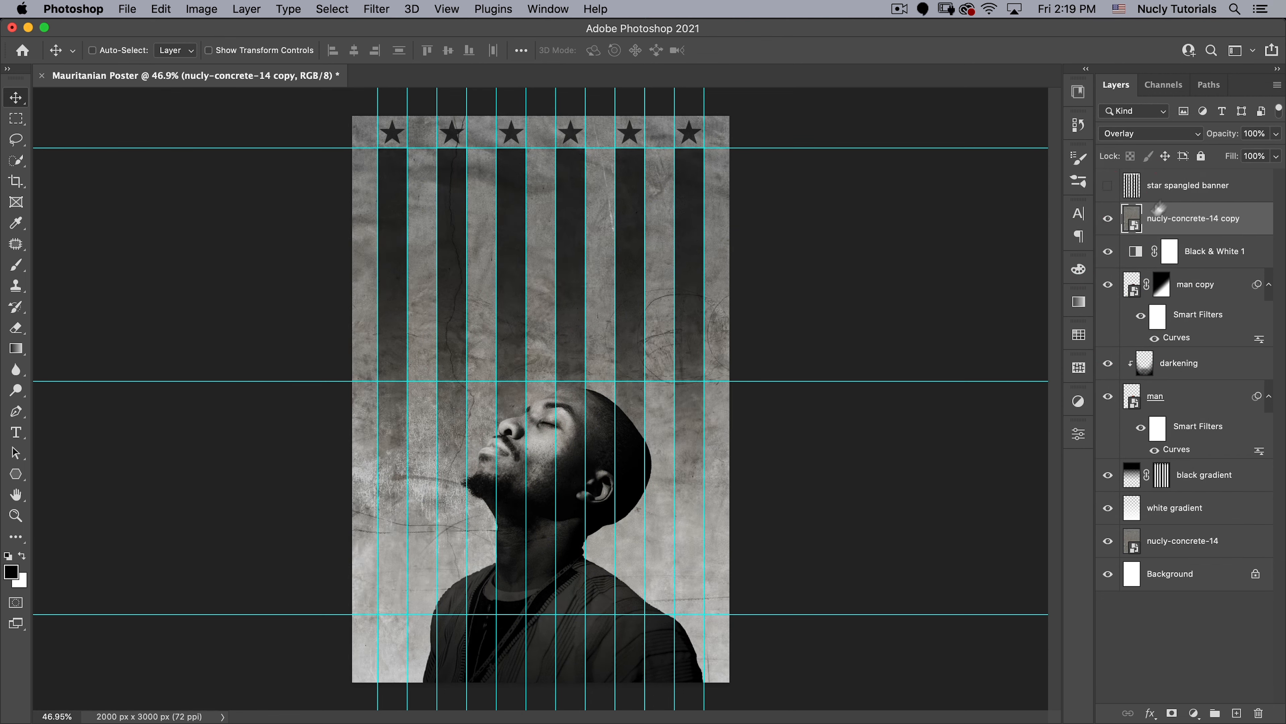
pyautogui.moveTo(1223, 136); pyautogui.dragTo(1192, 145)
pyautogui.click(749, 152)
pyautogui.press('super')
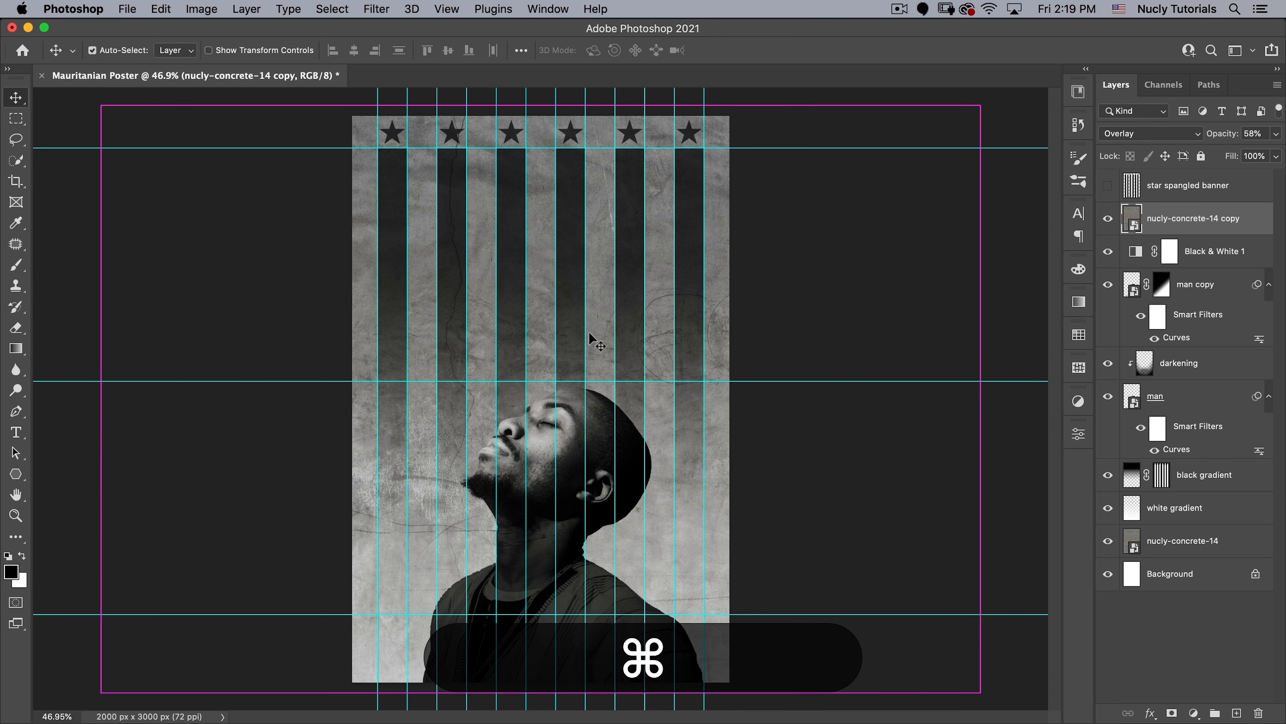
# - Hide the guides and add a Channel Mixer adjustment layer above the nucly-concrete-14 copy layer
pyautogui.press('super+semicolon')
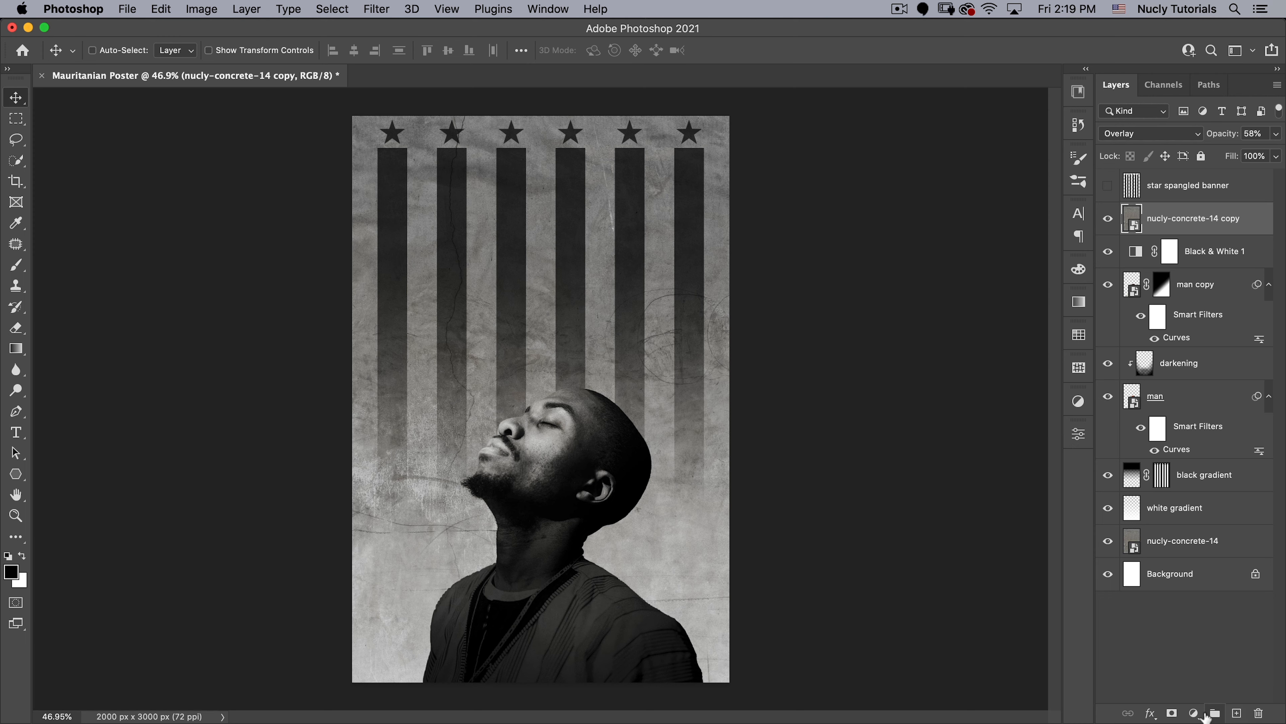
pyautogui.click(1194, 712)
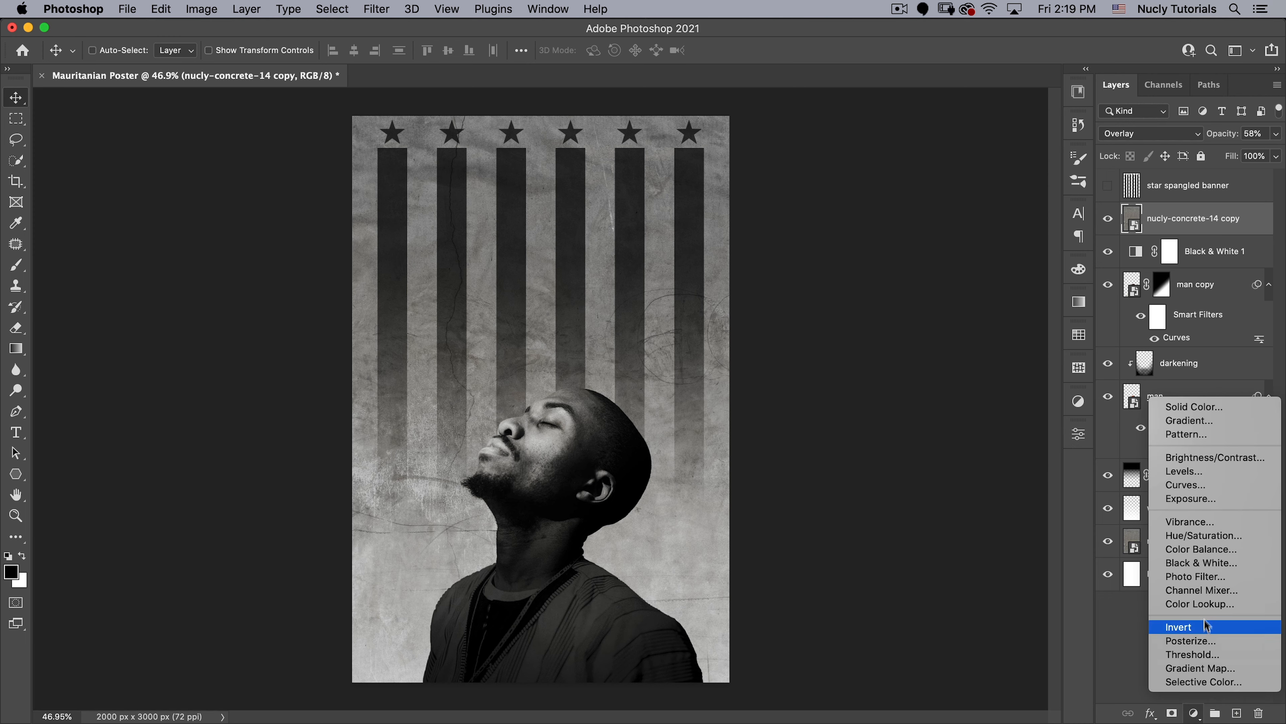
pyautogui.click(1211, 600)
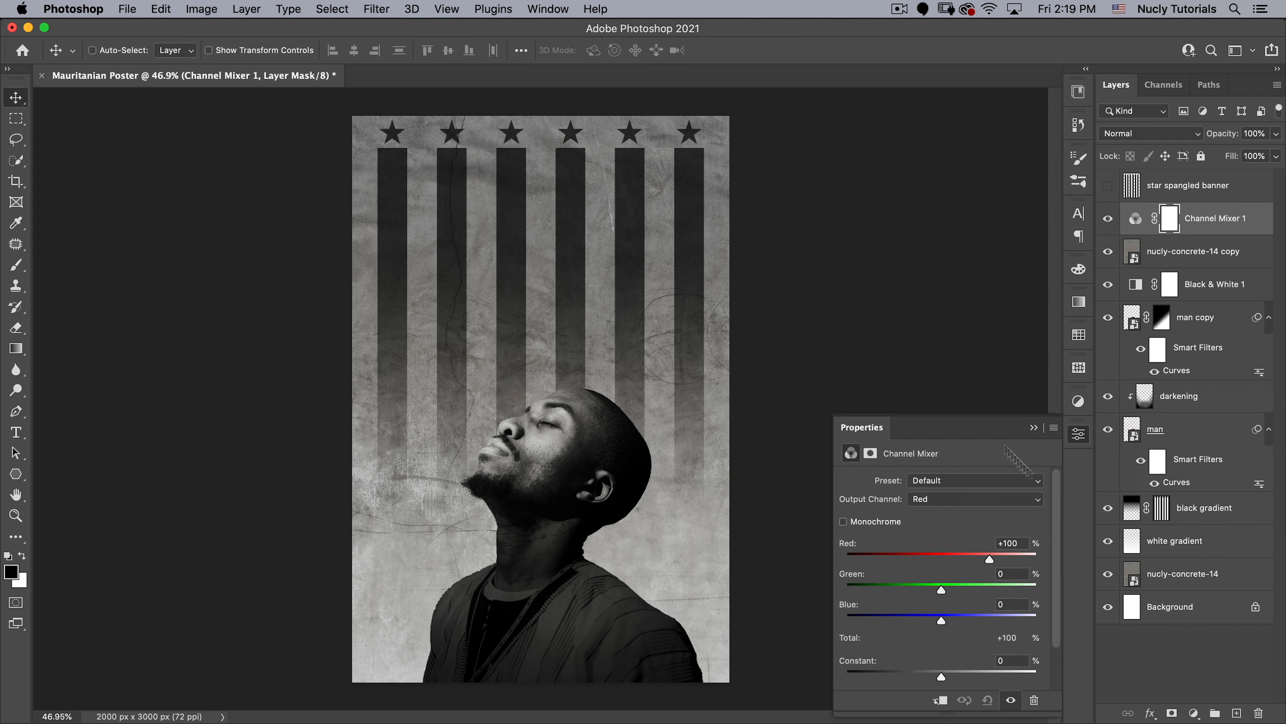
pyautogui.moveTo(867, 429); pyautogui.dragTo(820, 135)
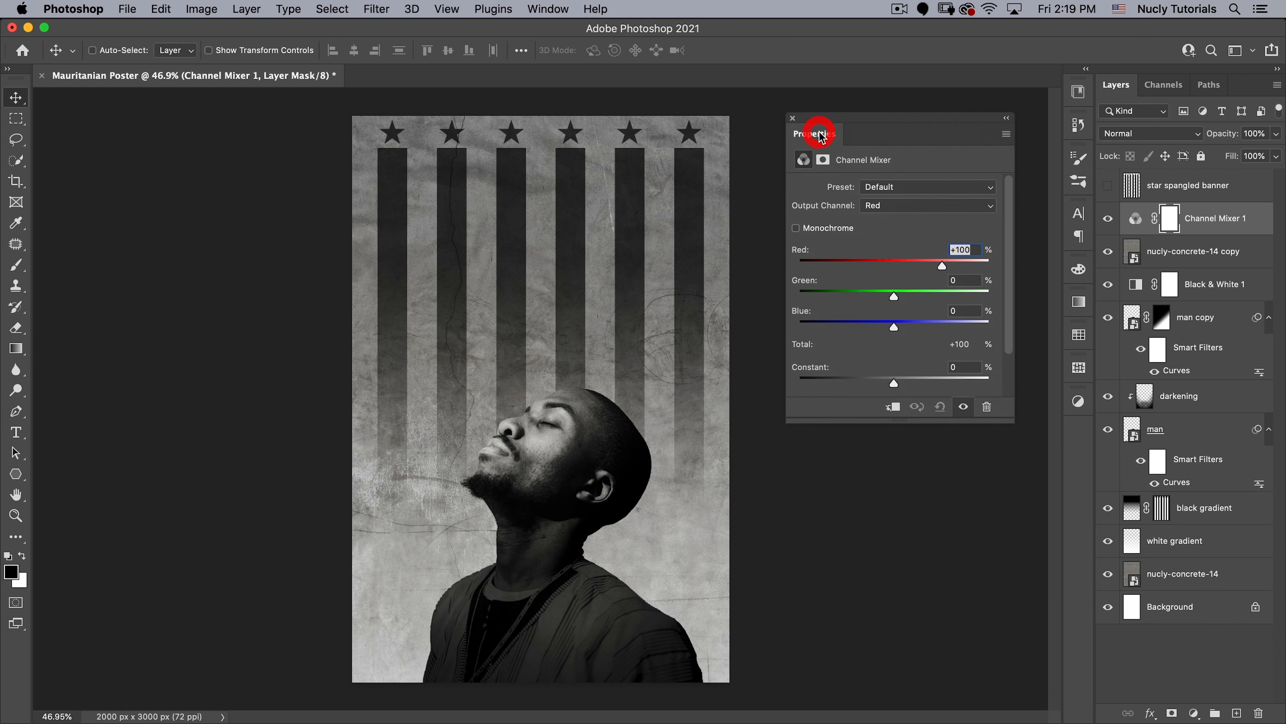
# - In the Channel Mixer, set the Blue output channel's Blue value to 30%
pyautogui.click(898, 204)
pyautogui.click(891, 228)
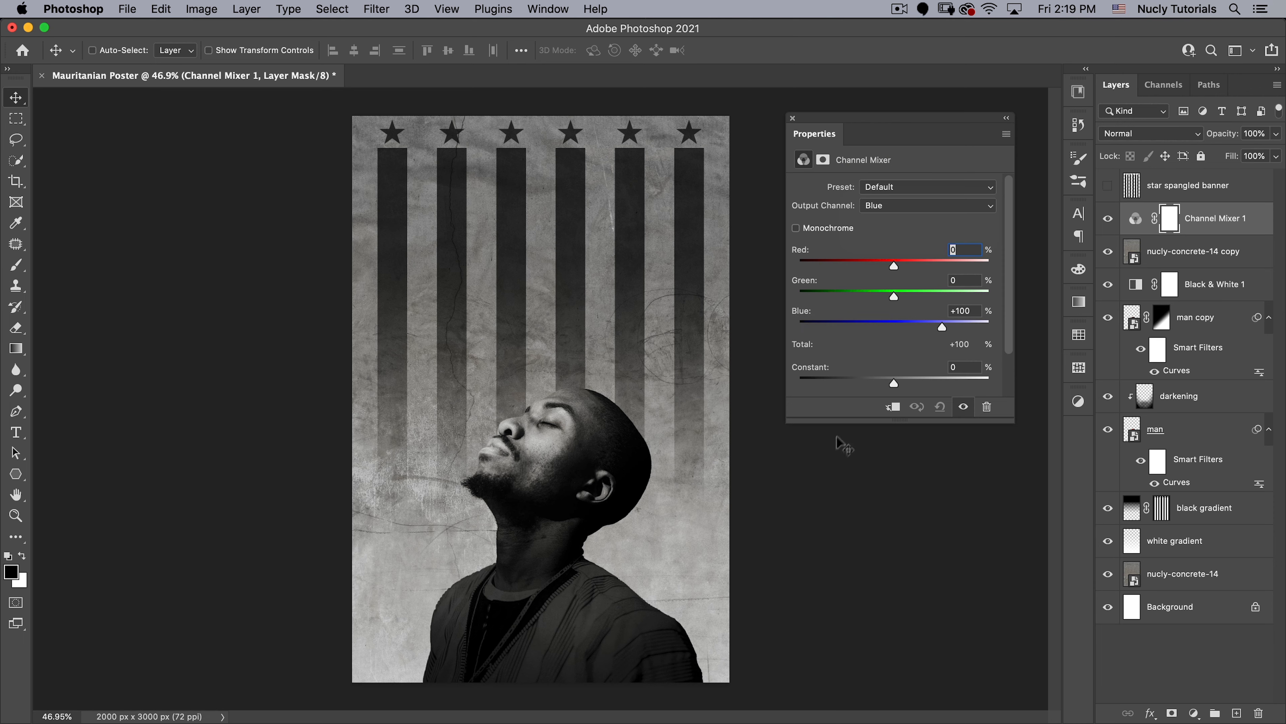
pyautogui.moveTo(843, 422); pyautogui.dragTo(836, 588)
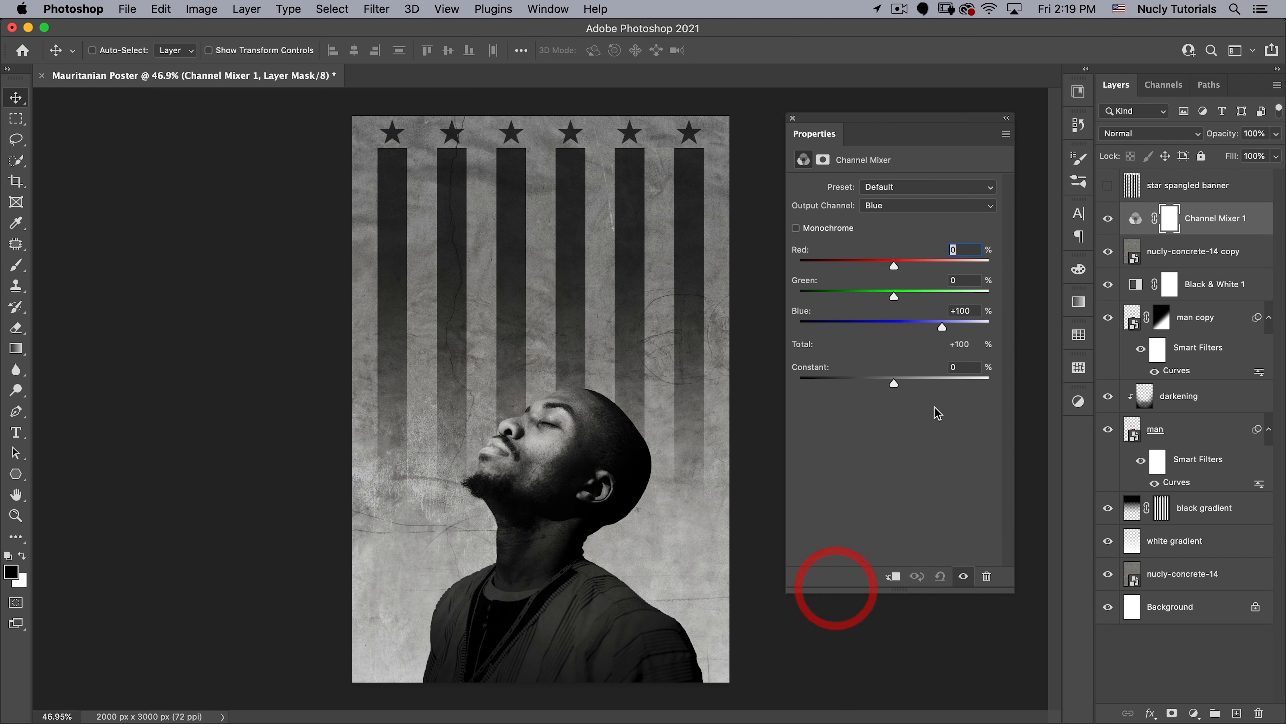
pyautogui.click(930, 309)
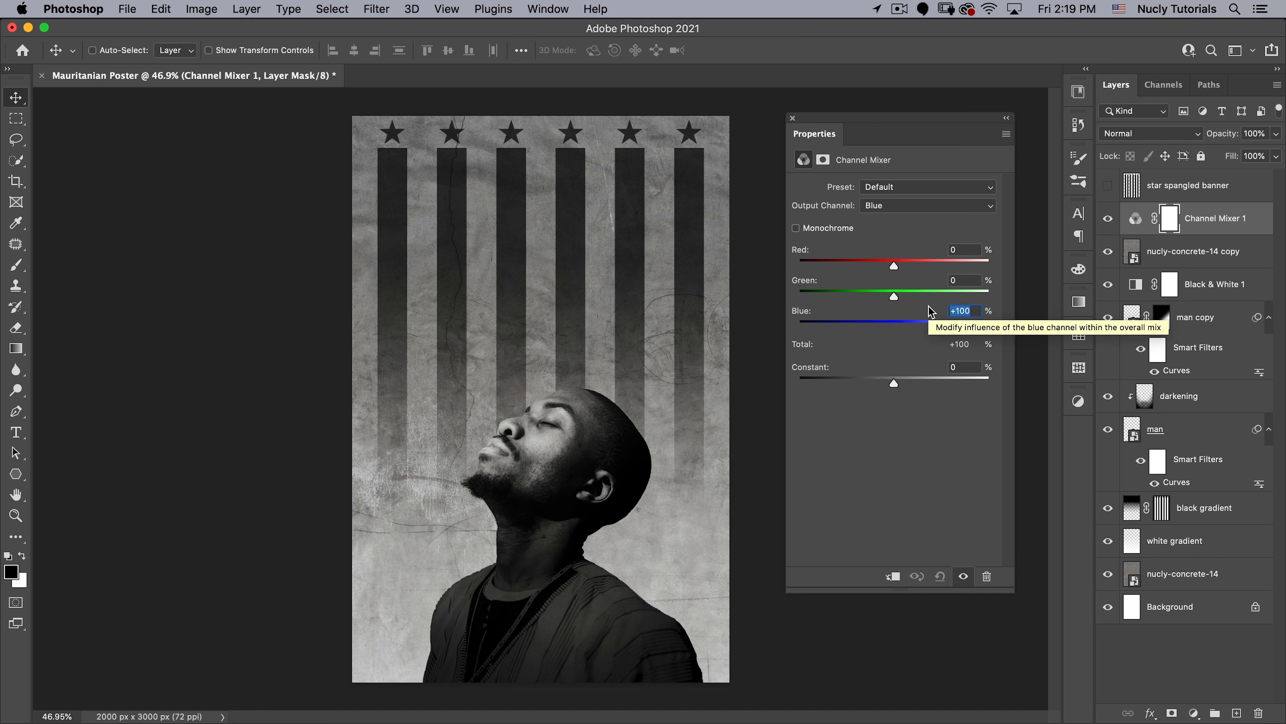
pyautogui.write('30')
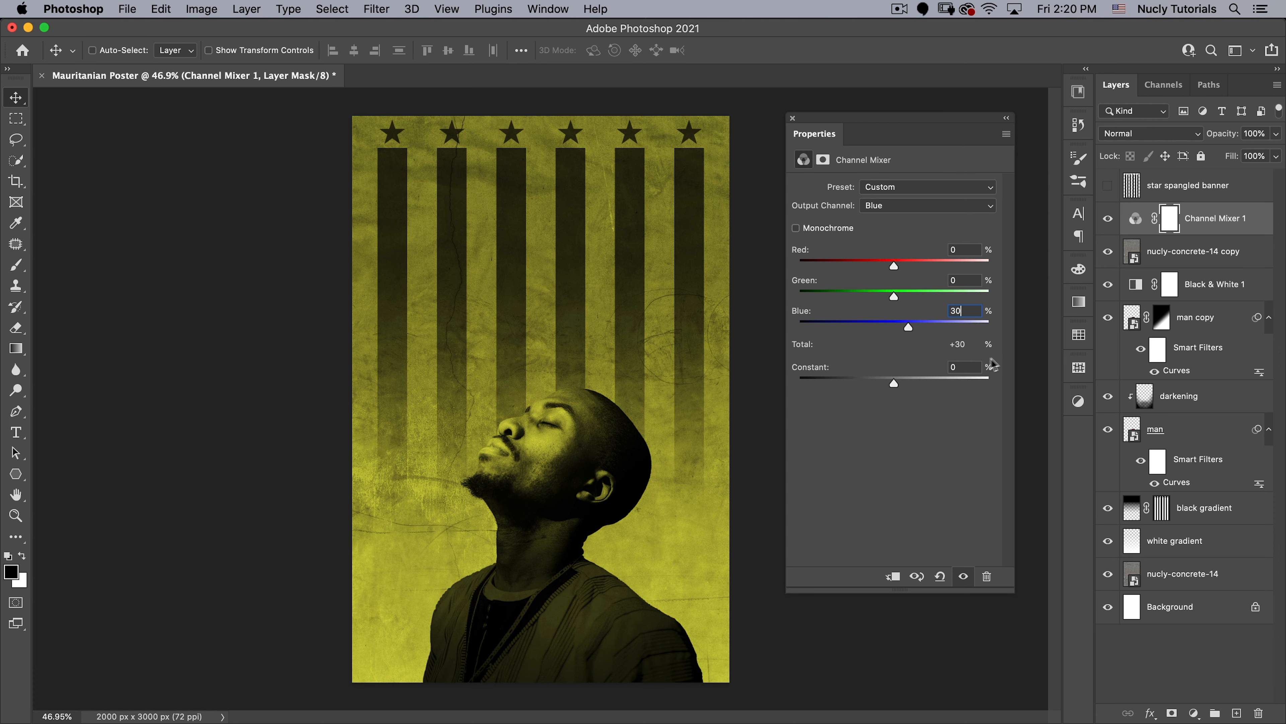
pyautogui.press('Tab')
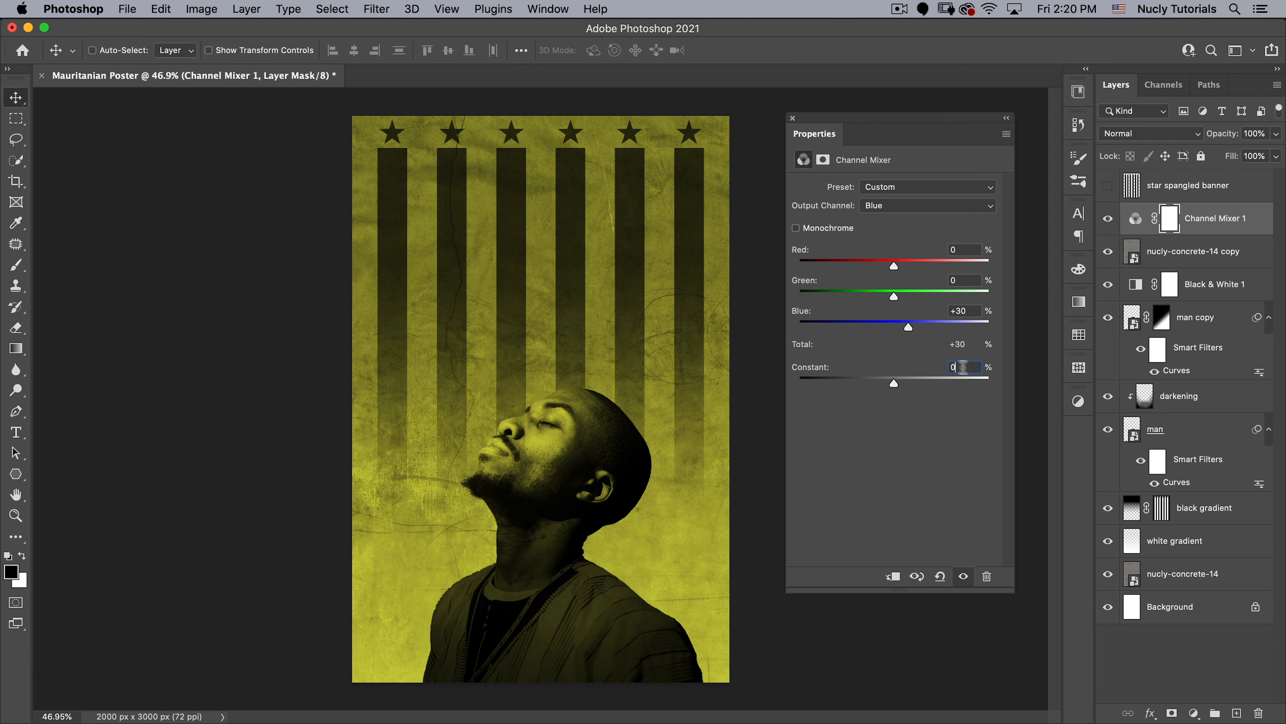
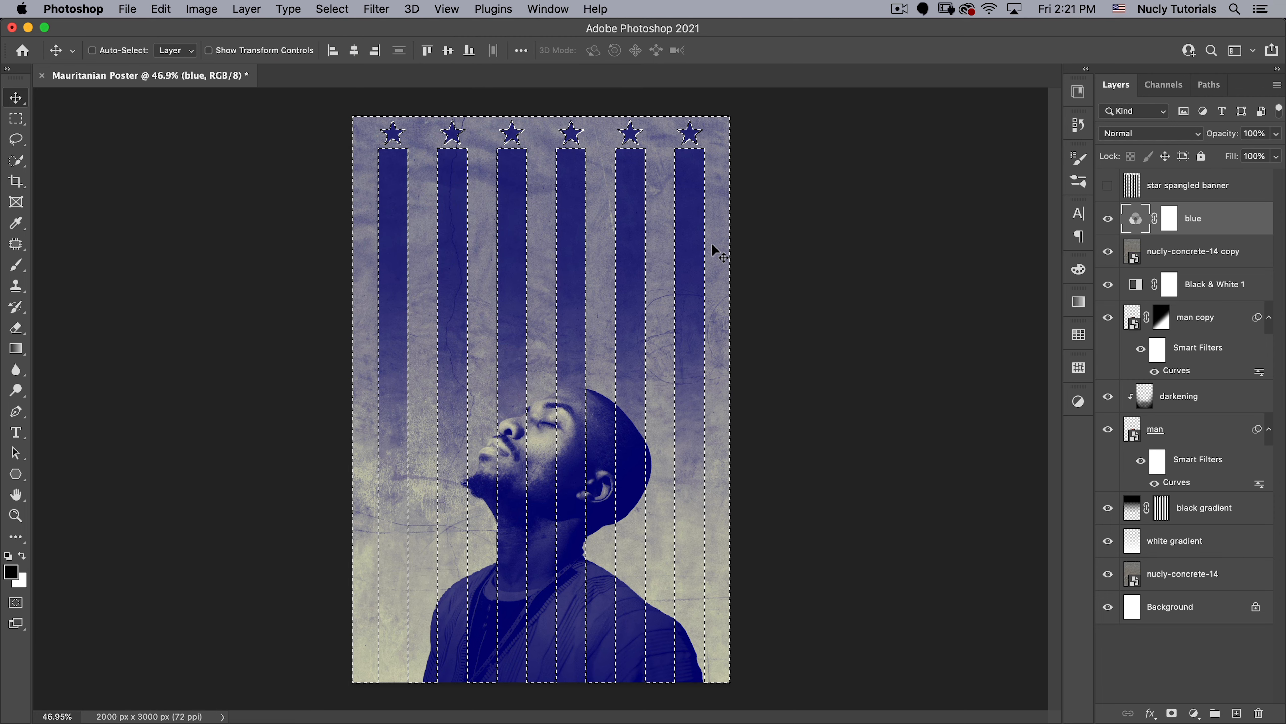
# - Add a Gradient Map adjustment layer masked by the active stripes selection and keep its gradient's starting stop black, 000000
pyautogui.click(1194, 713)
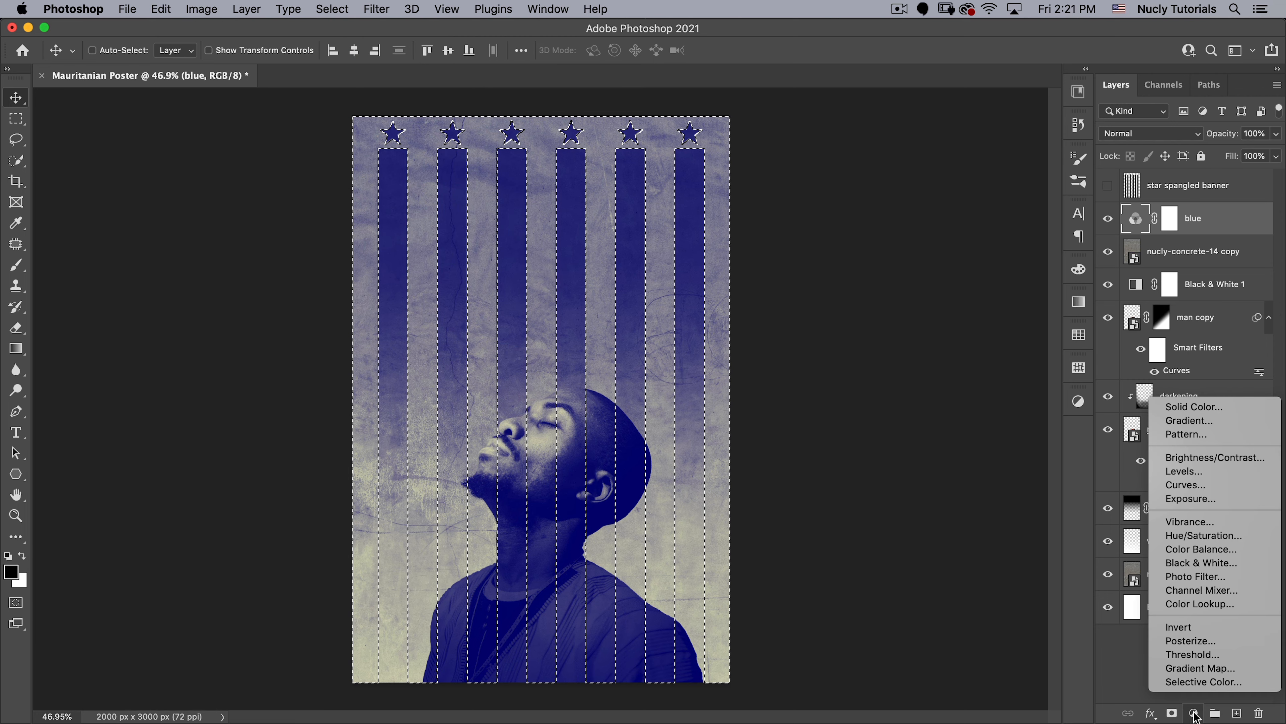
pyautogui.click(1191, 668)
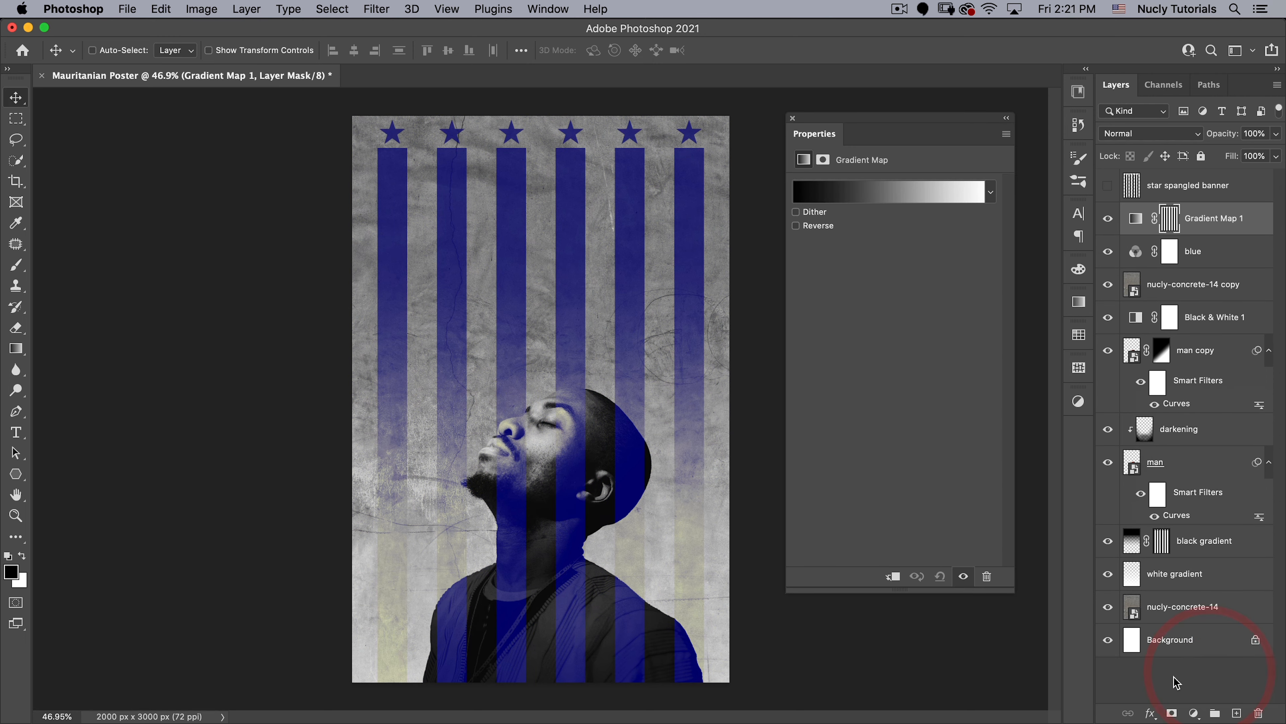
pyautogui.click(842, 197)
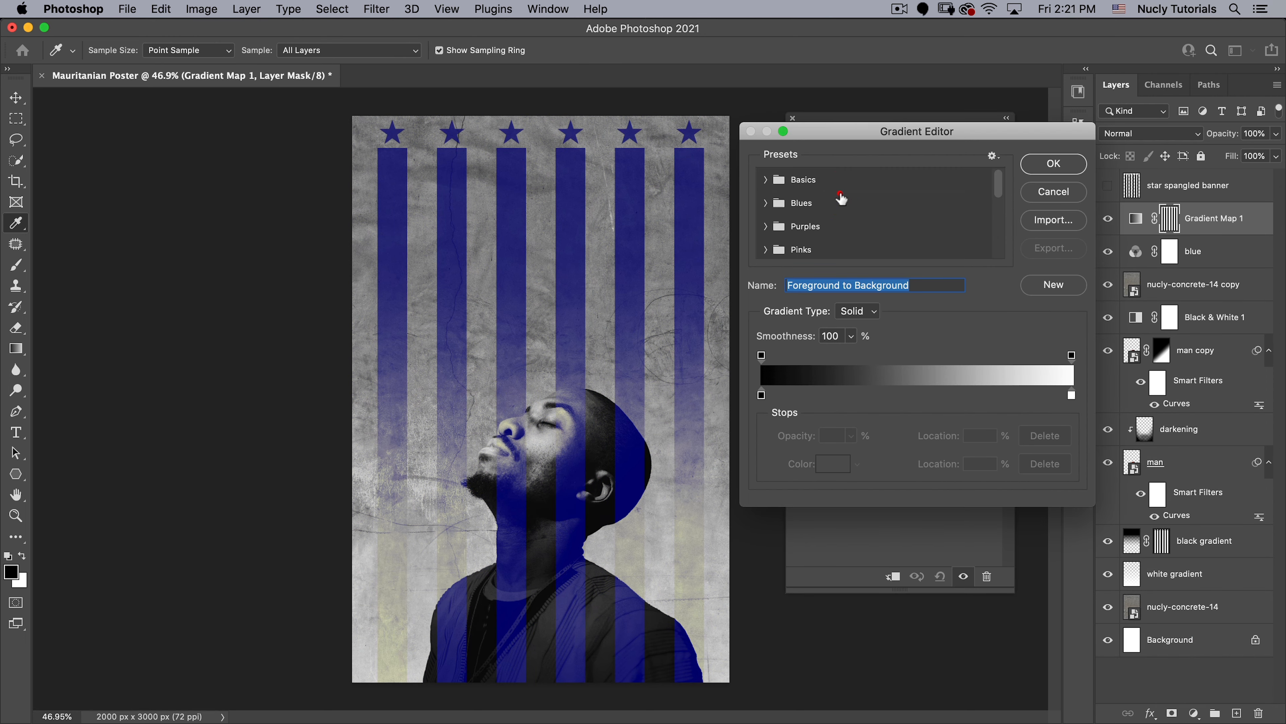
pyautogui.click(763, 394)
pyautogui.click(762, 394)
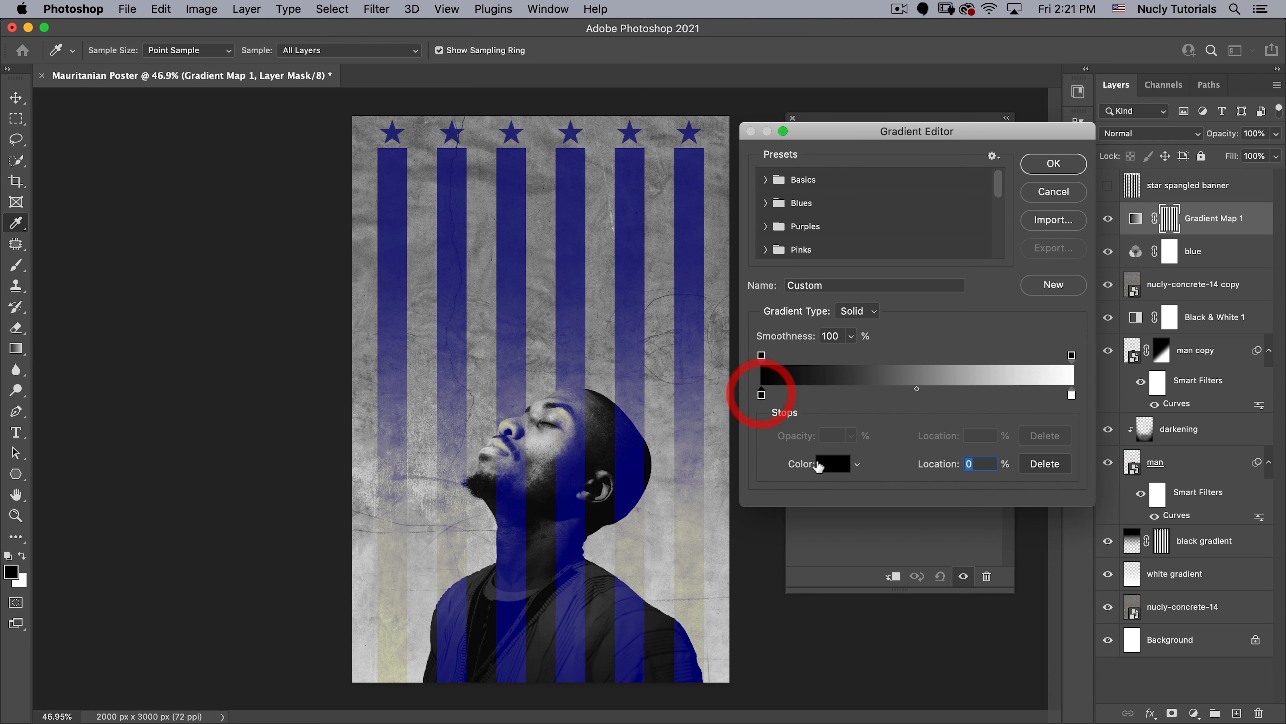
pyautogui.click(833, 464)
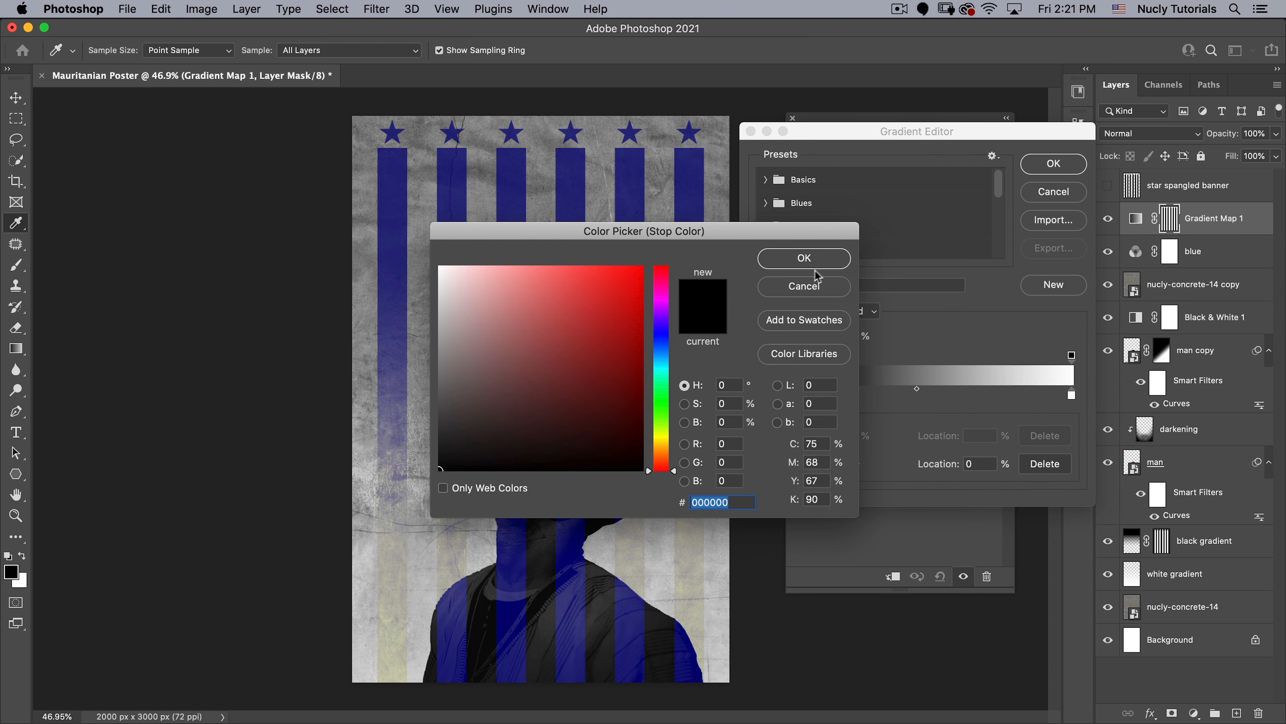
pyautogui.click(817, 258)
# - Add a middle color stop at 49% to the gradient and set its color to ae0000
pyautogui.click(921, 394)
pyautogui.moveTo(921, 395); pyautogui.dragTo(912, 395)
pyautogui.click(833, 463)
pyautogui.moveTo(598, 386)
pyautogui.mouseDown()
pyautogui.moveTo(620, 374)
pyautogui.moveTo(655, 387)
pyautogui.mouseUp()
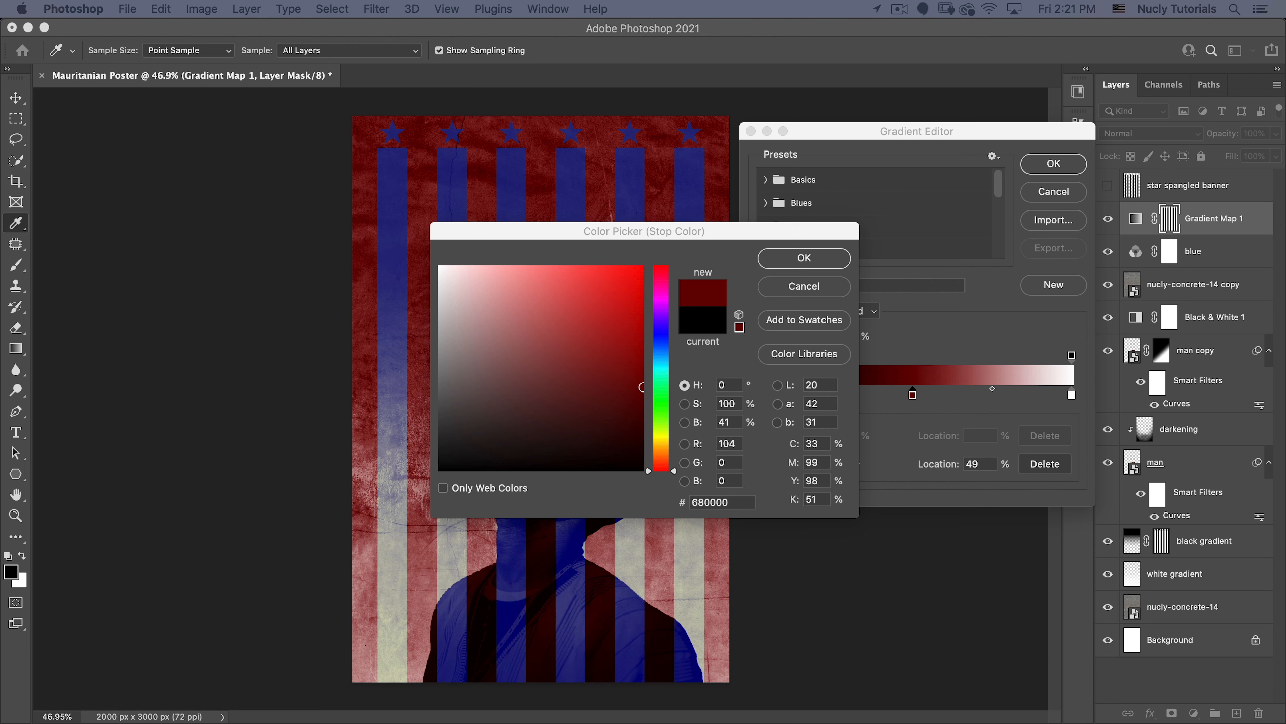
pyautogui.click(698, 507)
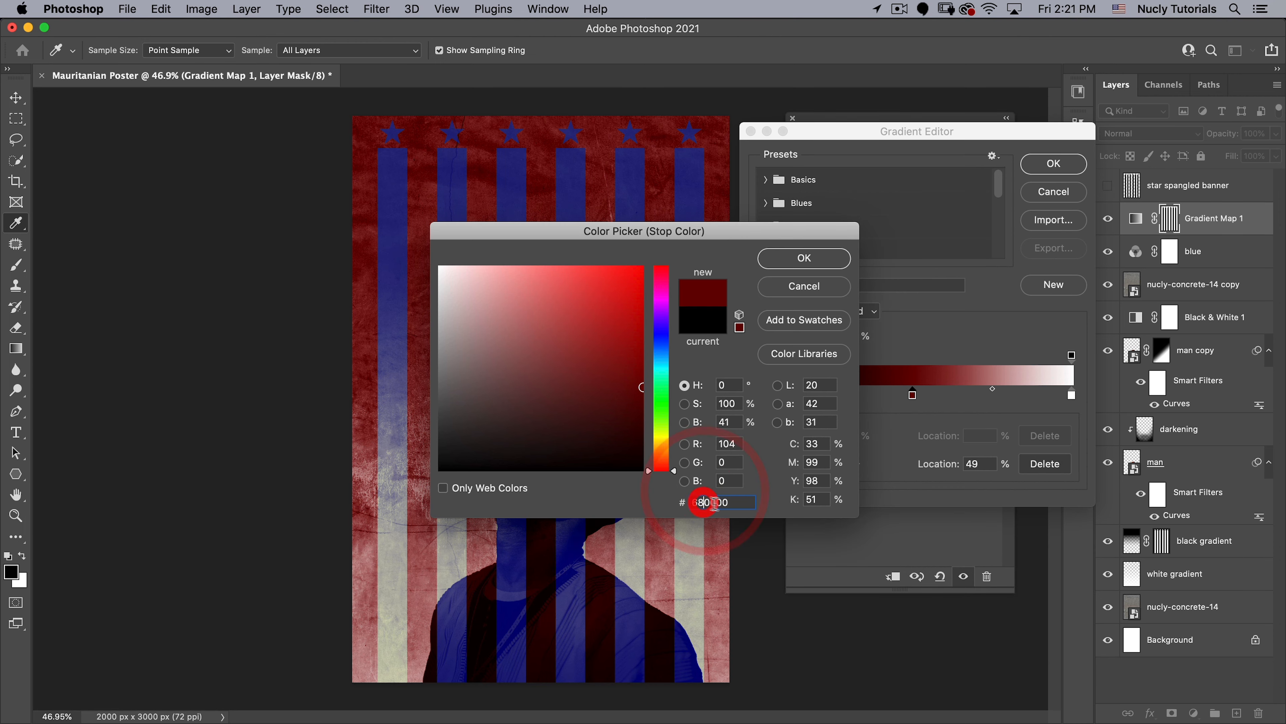
pyautogui.write('ae0000')
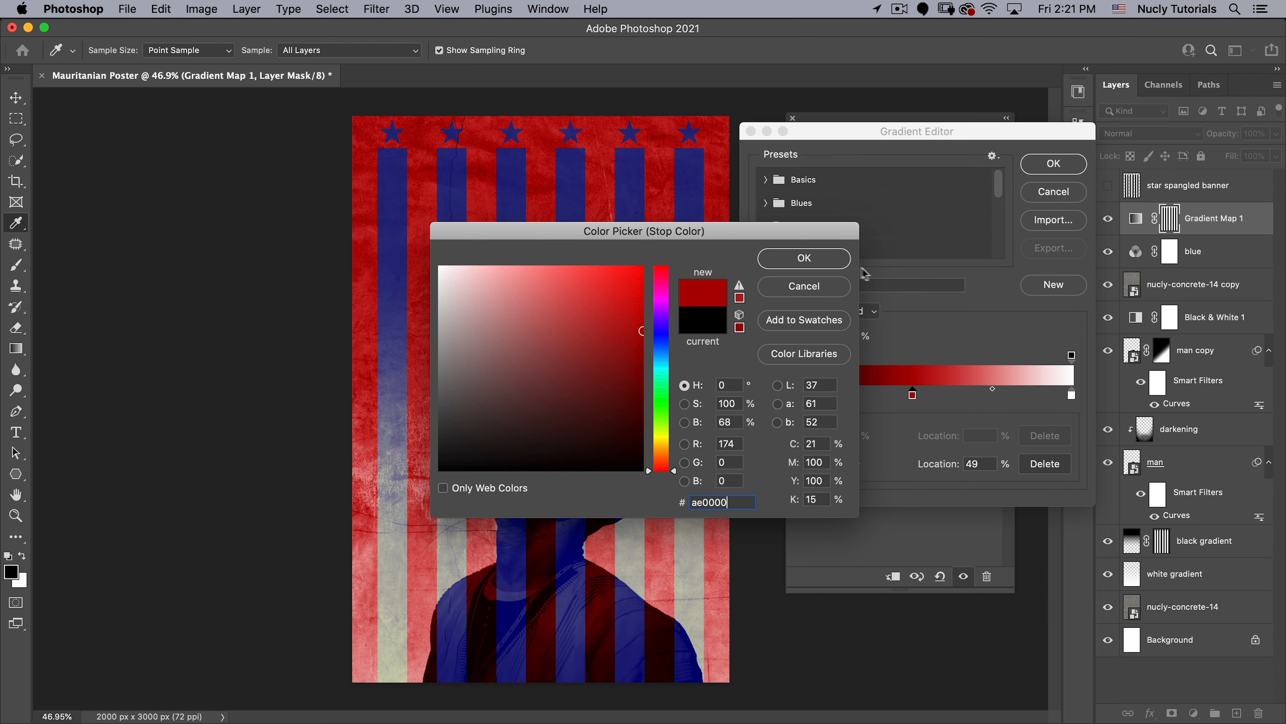
pyautogui.click(804, 258)
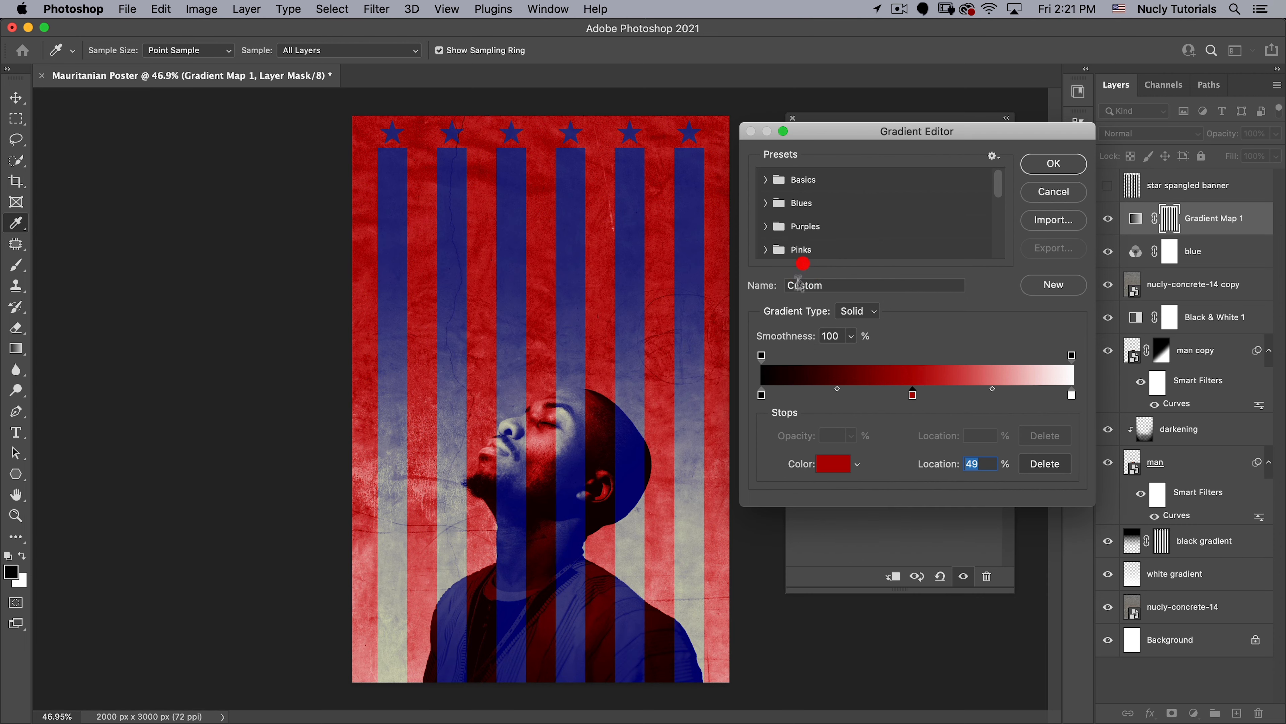
# - Set the gradient's end stop at 100% to ff0000, accept the gradient and put the adjustment's settings away
pyautogui.click(1071, 396)
pyautogui.click(834, 463)
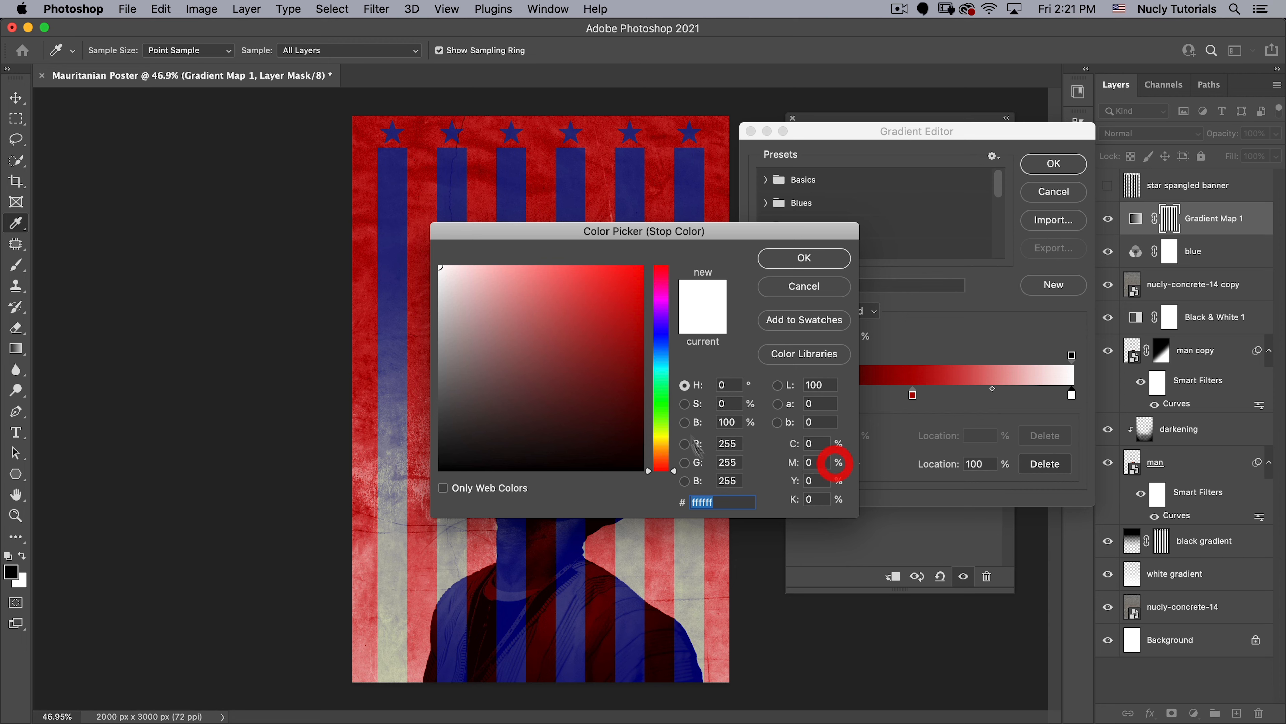
pyautogui.click(644, 268)
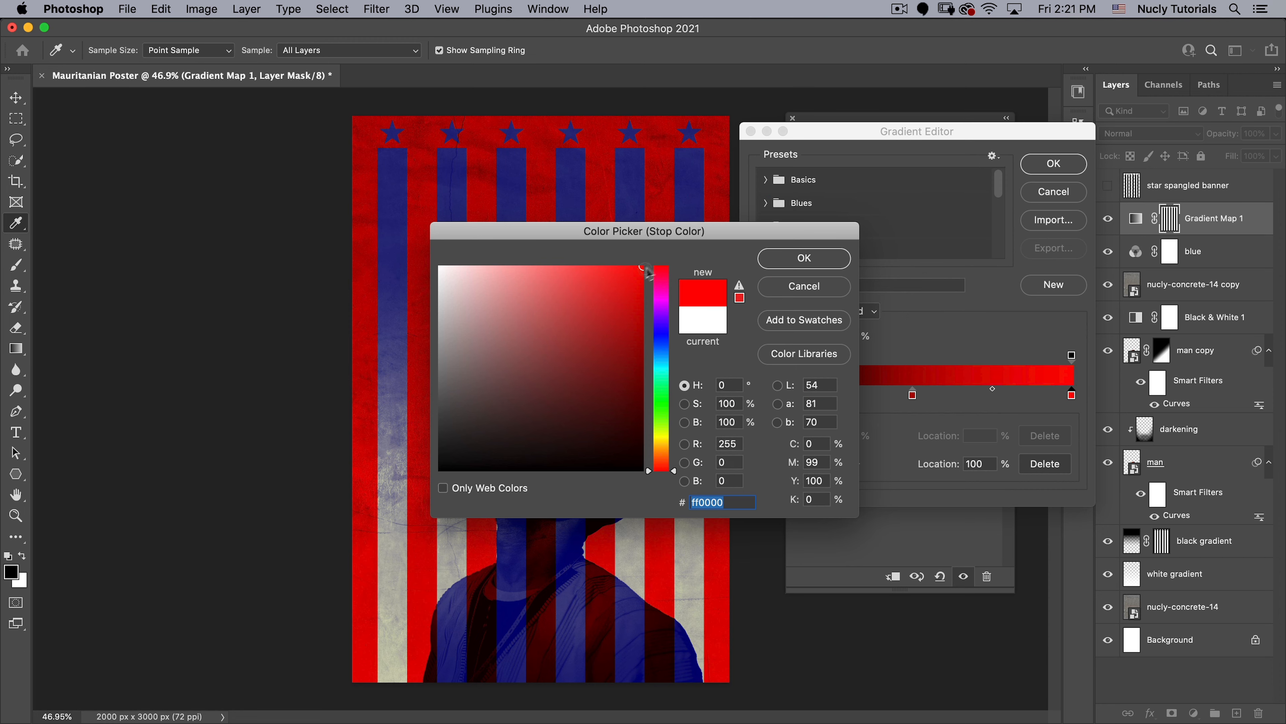
pyautogui.click(806, 258)
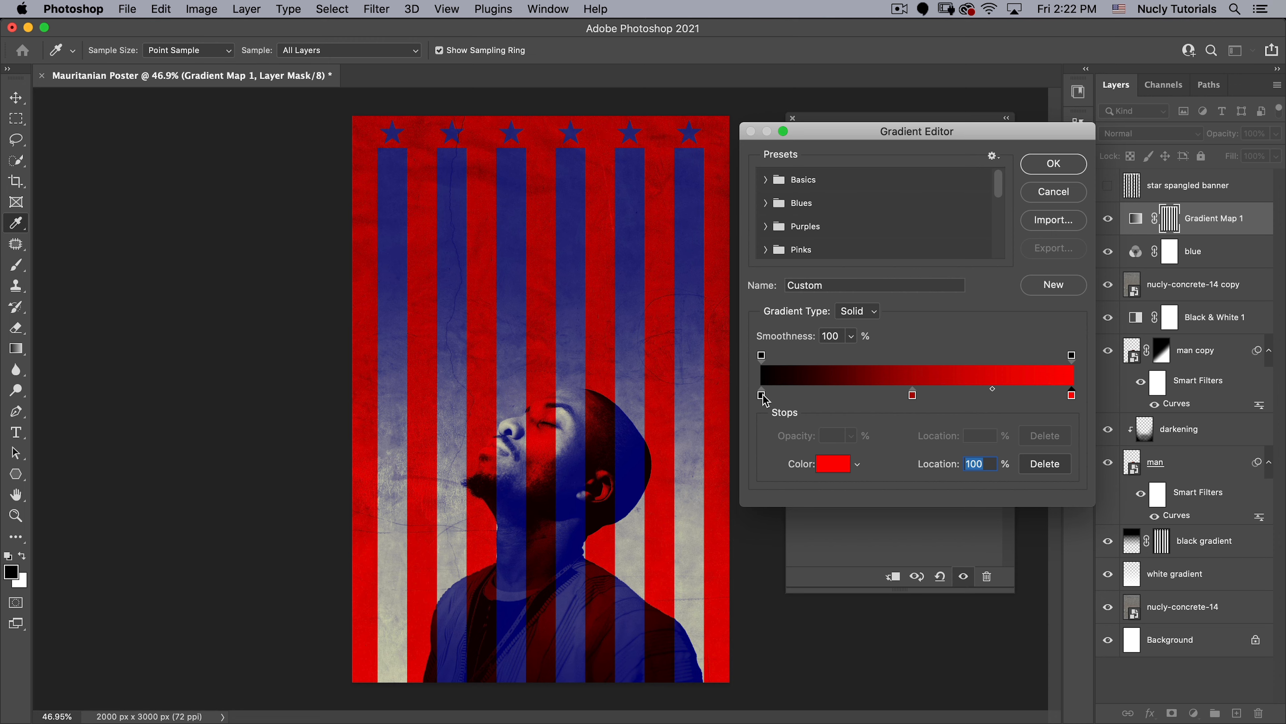
pyautogui.click(1055, 164)
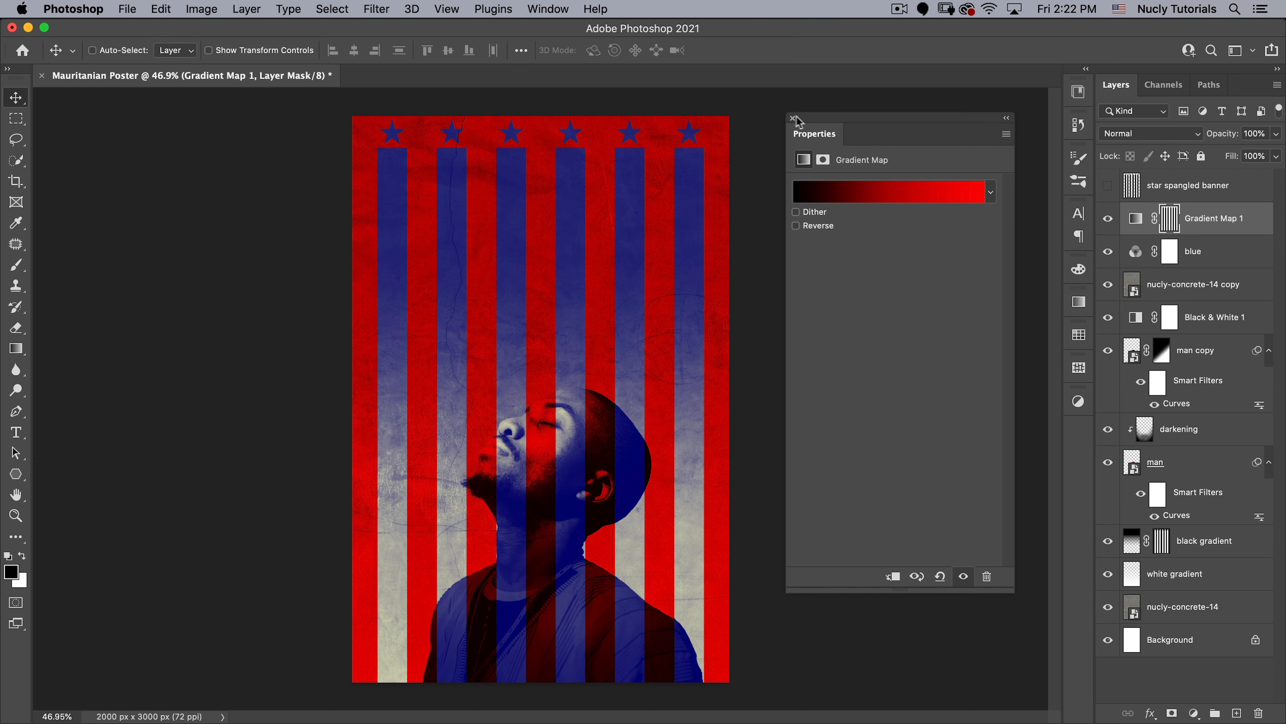
pyautogui.moveTo(806, 137); pyautogui.dragTo(1078, 434)
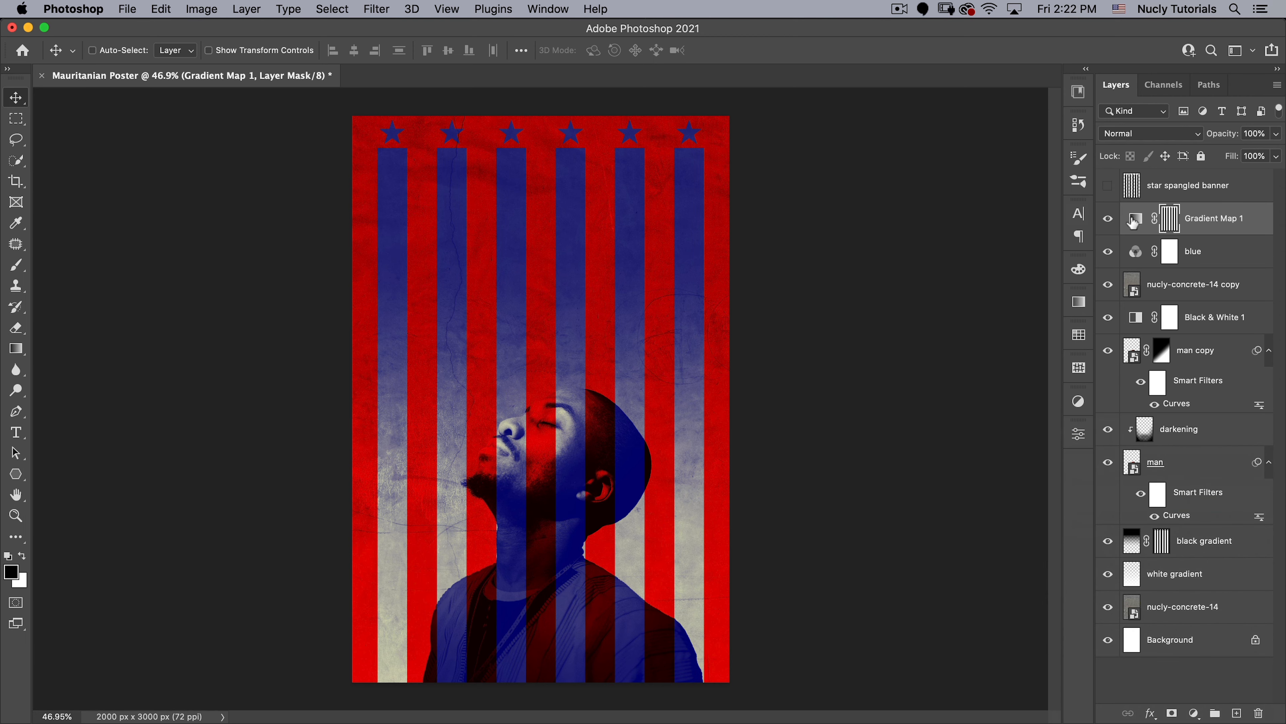
# - Group the Gradient Map layer and mask the man's silhouette out of the group using the man layer's outline
pyautogui.press('super')
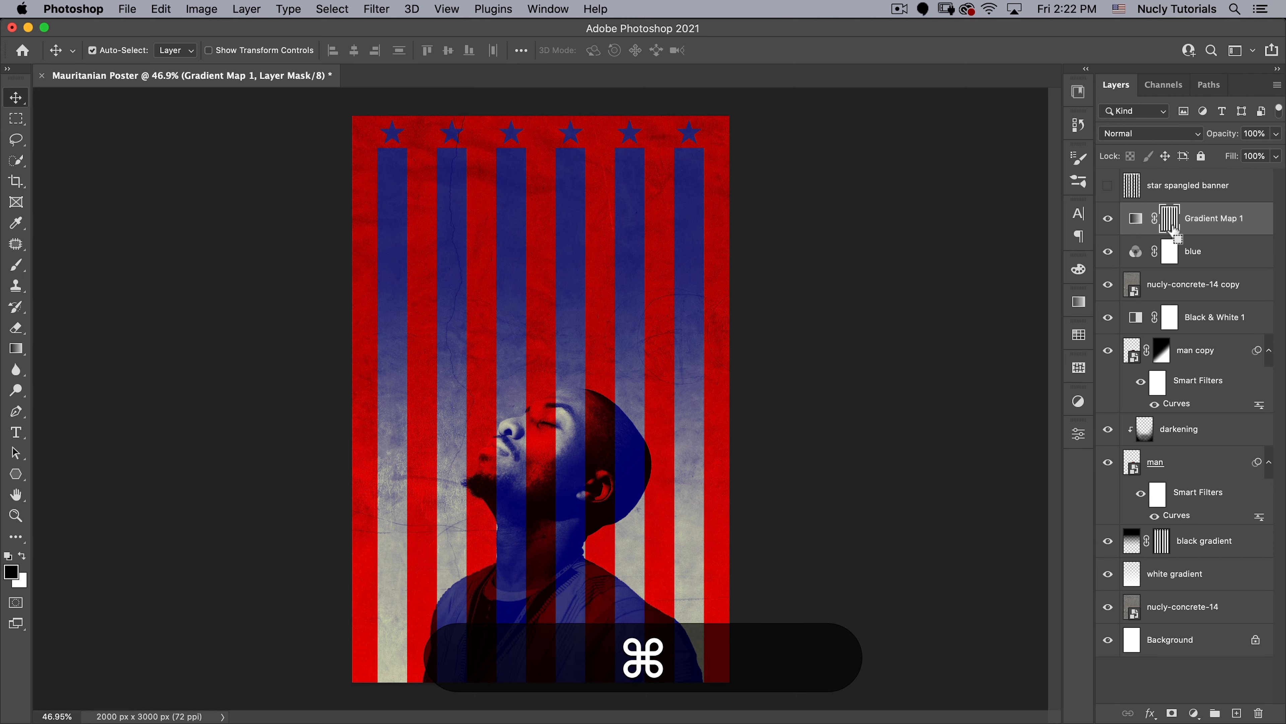
pyautogui.press('super+g')
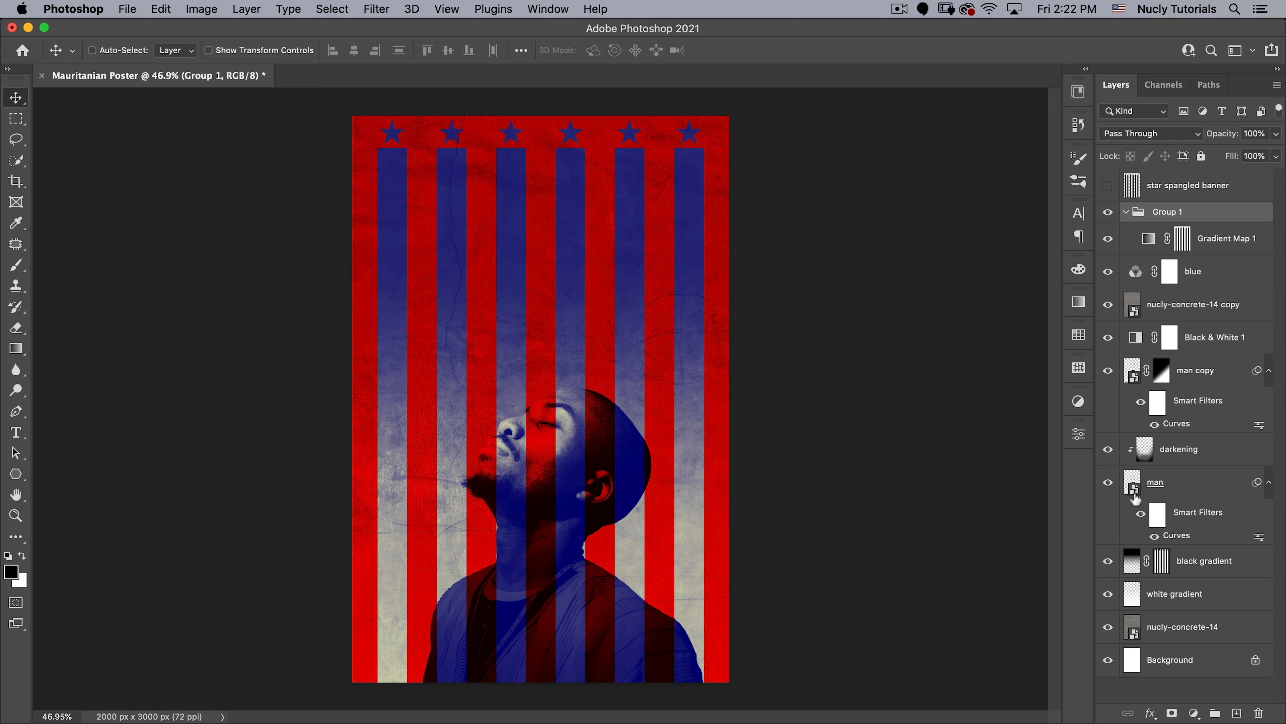
pyautogui.press('super')
pyautogui.keyDown('super'); pyautogui.click(1130, 486); pyautogui.keyUp('super')
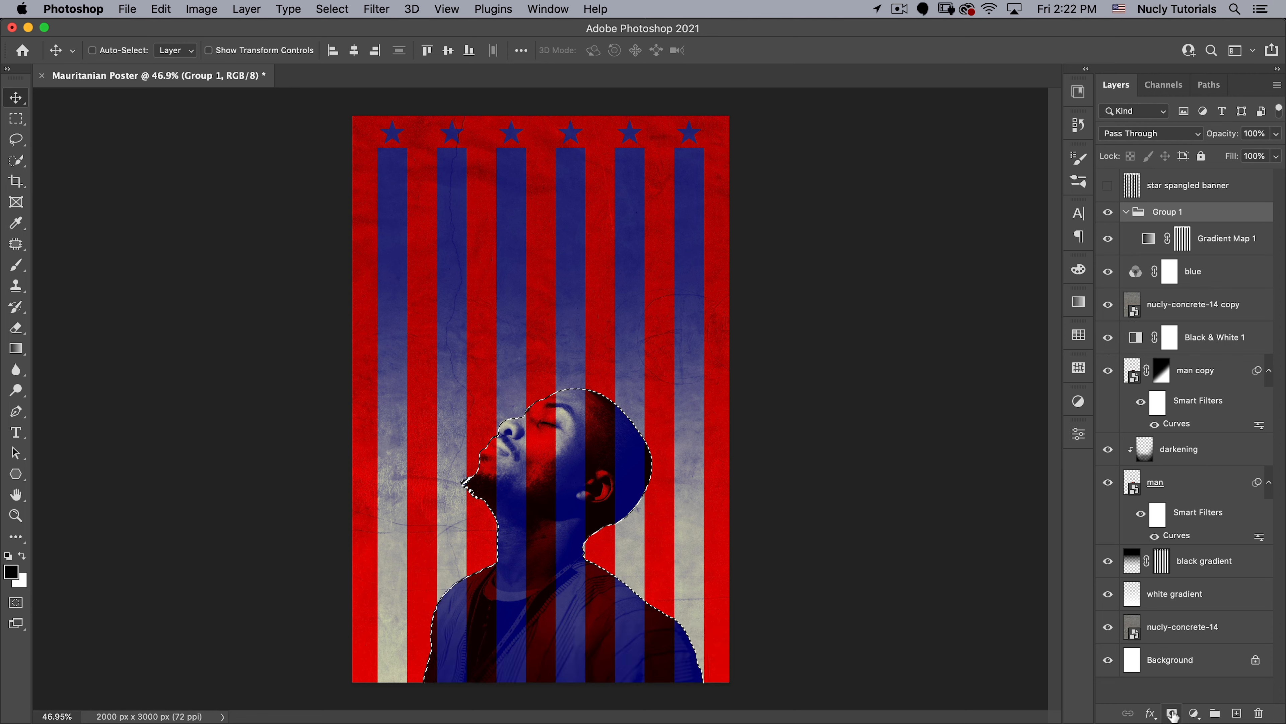
pyautogui.press('alt')
pyautogui.keyDown('alt'); pyautogui.click(1172, 713); pyautogui.keyUp('alt')
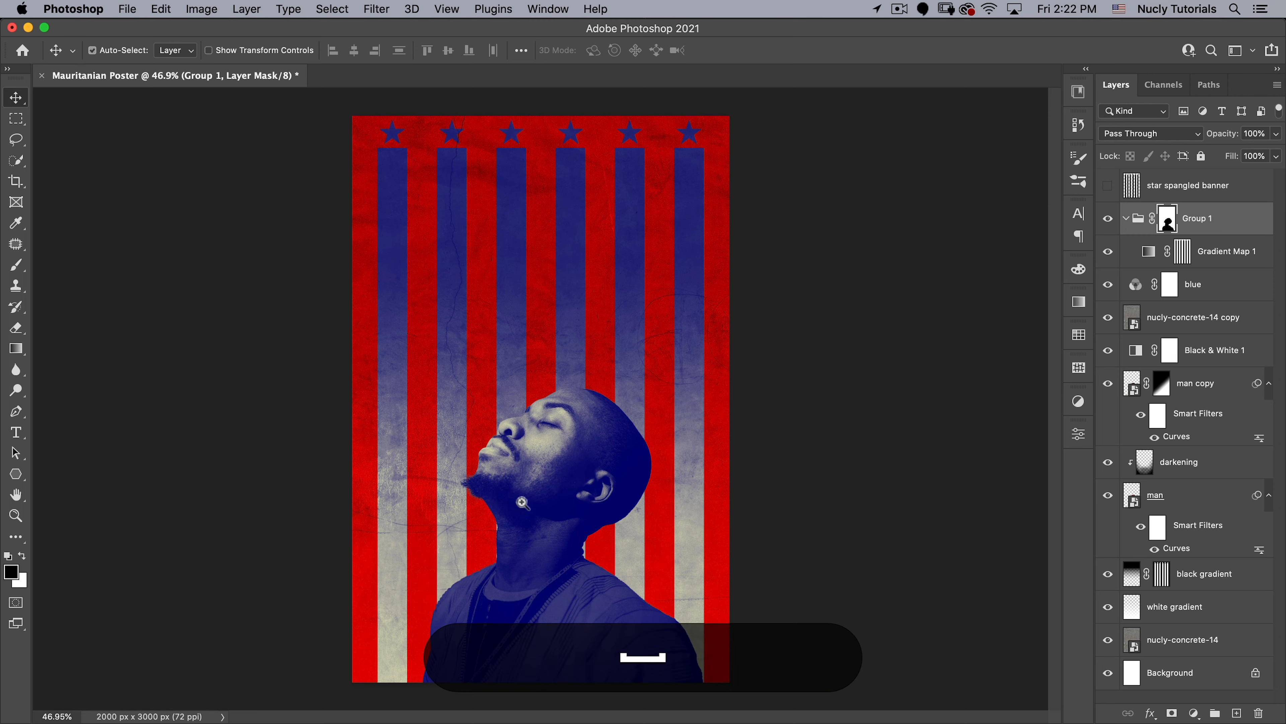
# - With the Pen tool, start a drip-shaped path at the forehead's edge, running past the closed eye and down the cheek to the neck
pyautogui.moveTo(520, 496); pyautogui.dragTo(591, 466)
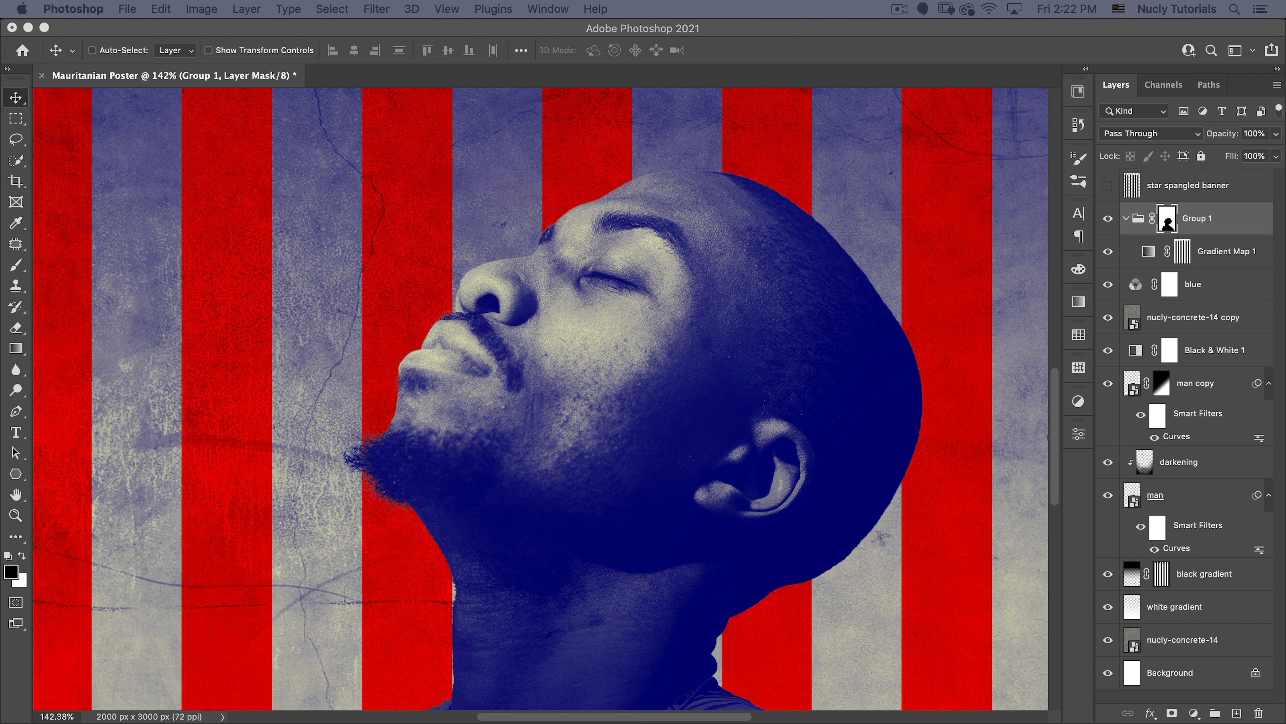
pyautogui.press('space')
pyautogui.click(598, 518)
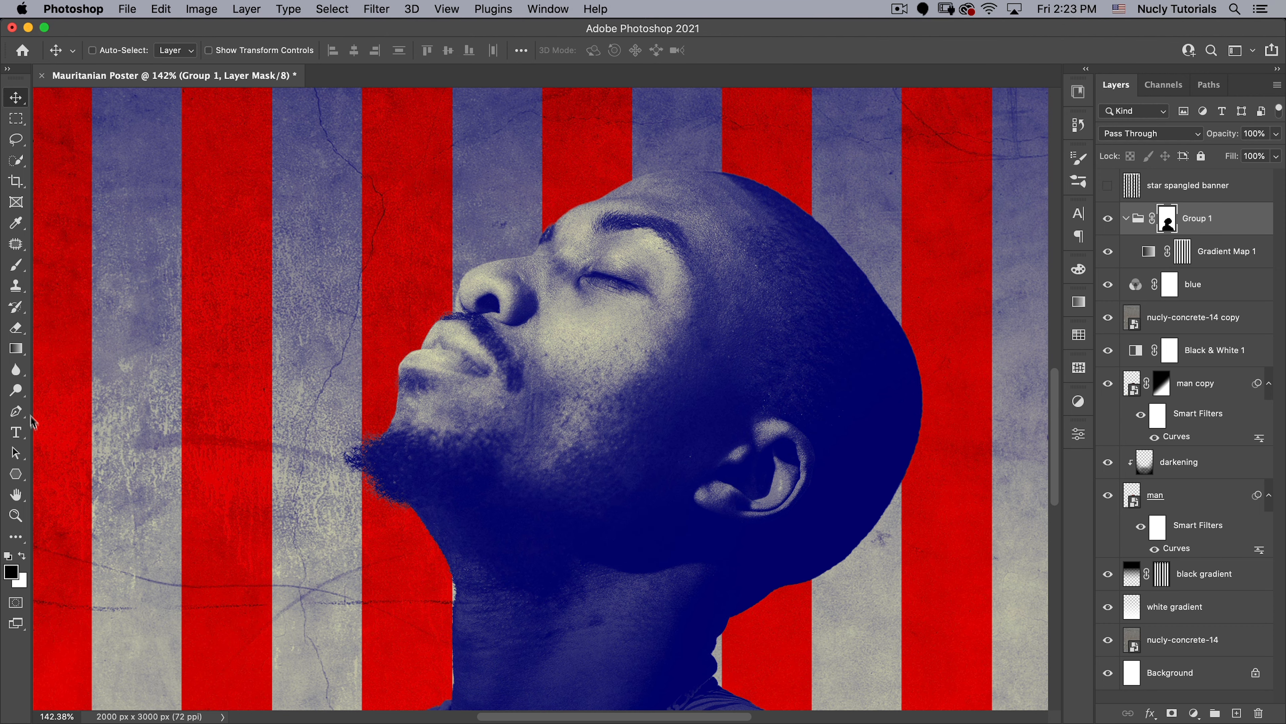
pyautogui.click(16, 411)
pyautogui.press('space')
pyautogui.moveTo(724, 228); pyautogui.dragTo(661, 220)
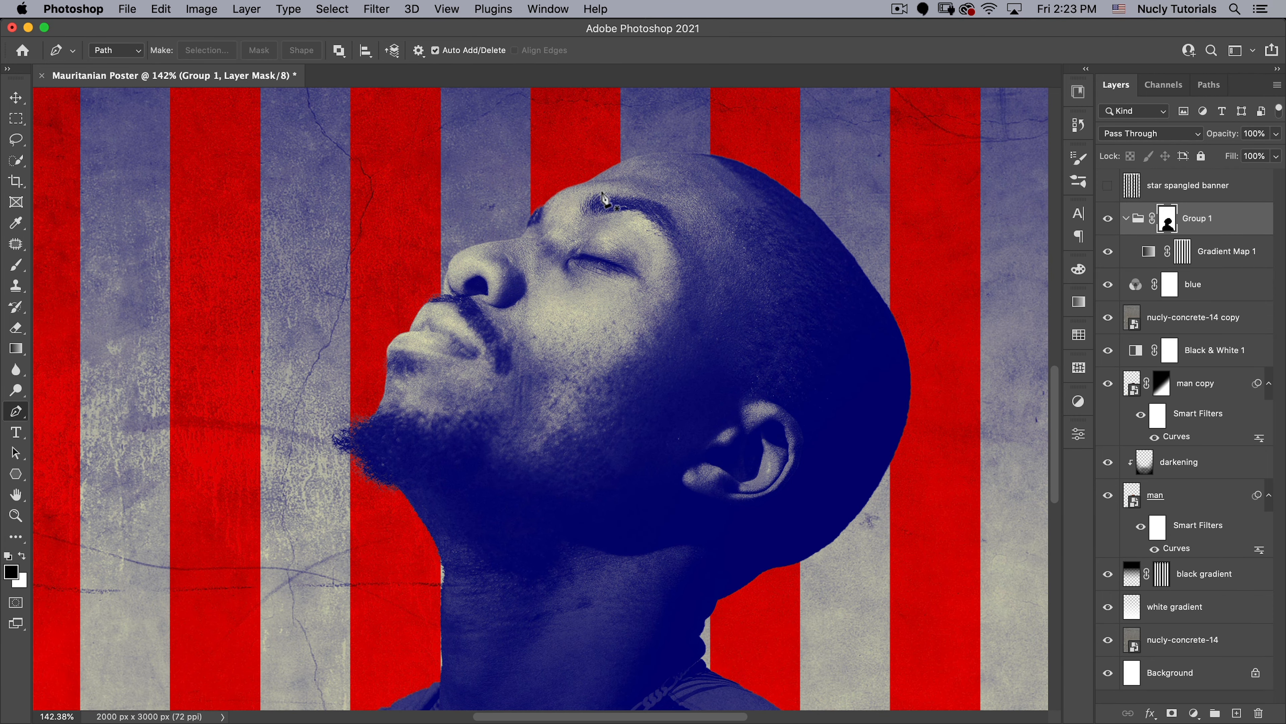
pyautogui.press('space')
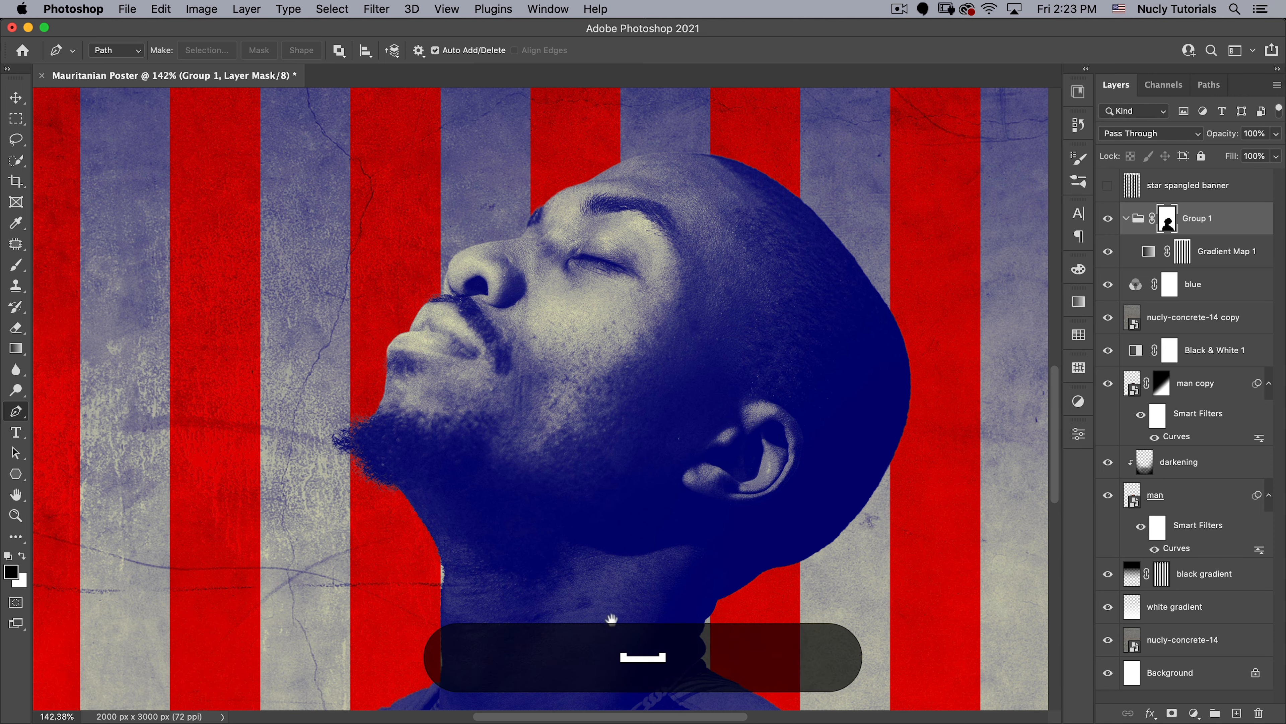
pyautogui.moveTo(608, 628); pyautogui.dragTo(560, 416)
pyautogui.press('super+space')
pyautogui.moveTo(586, 334); pyautogui.dragTo(592, 440)
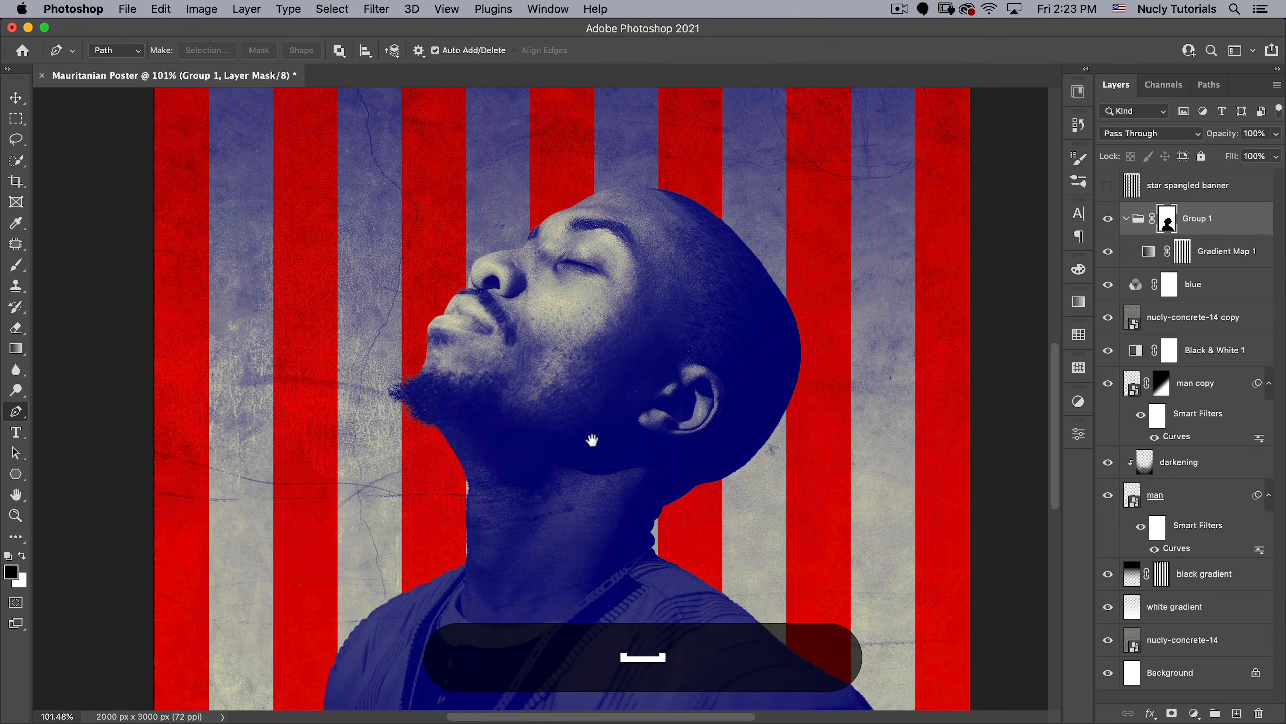
pyautogui.click(582, 202)
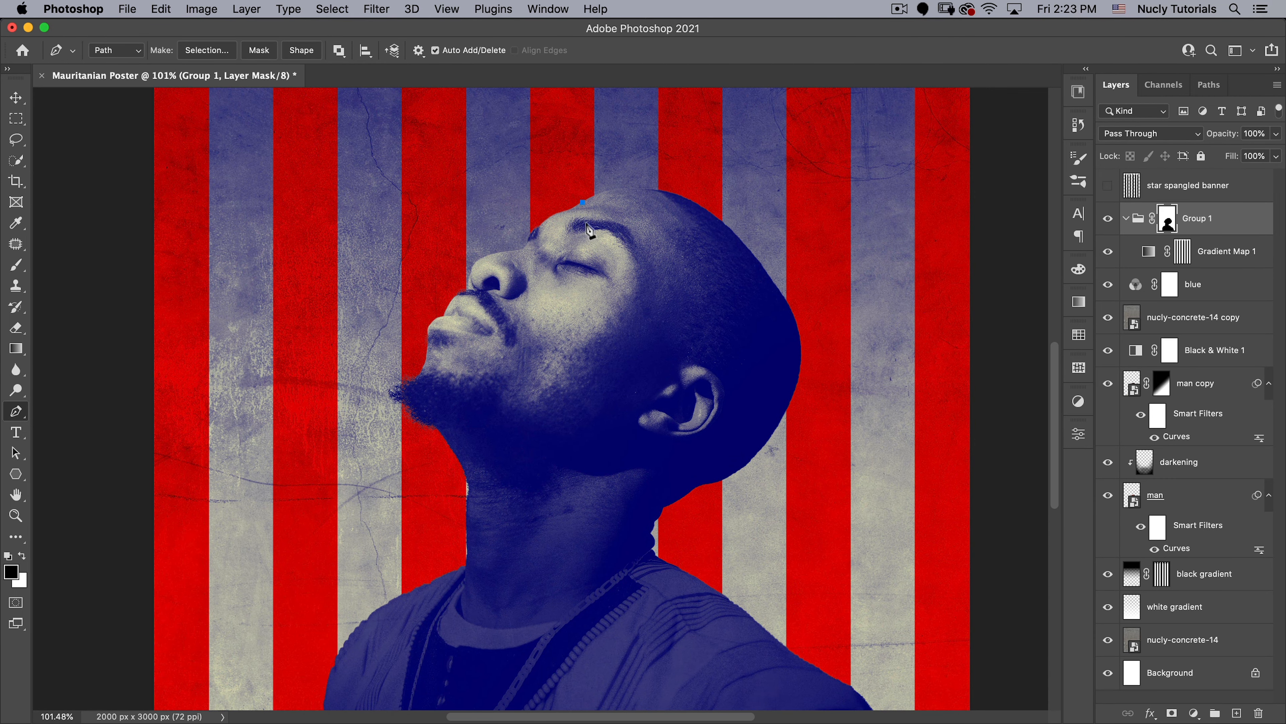
pyautogui.click(585, 267)
pyautogui.click(586, 305)
pyautogui.press('cmd+z')
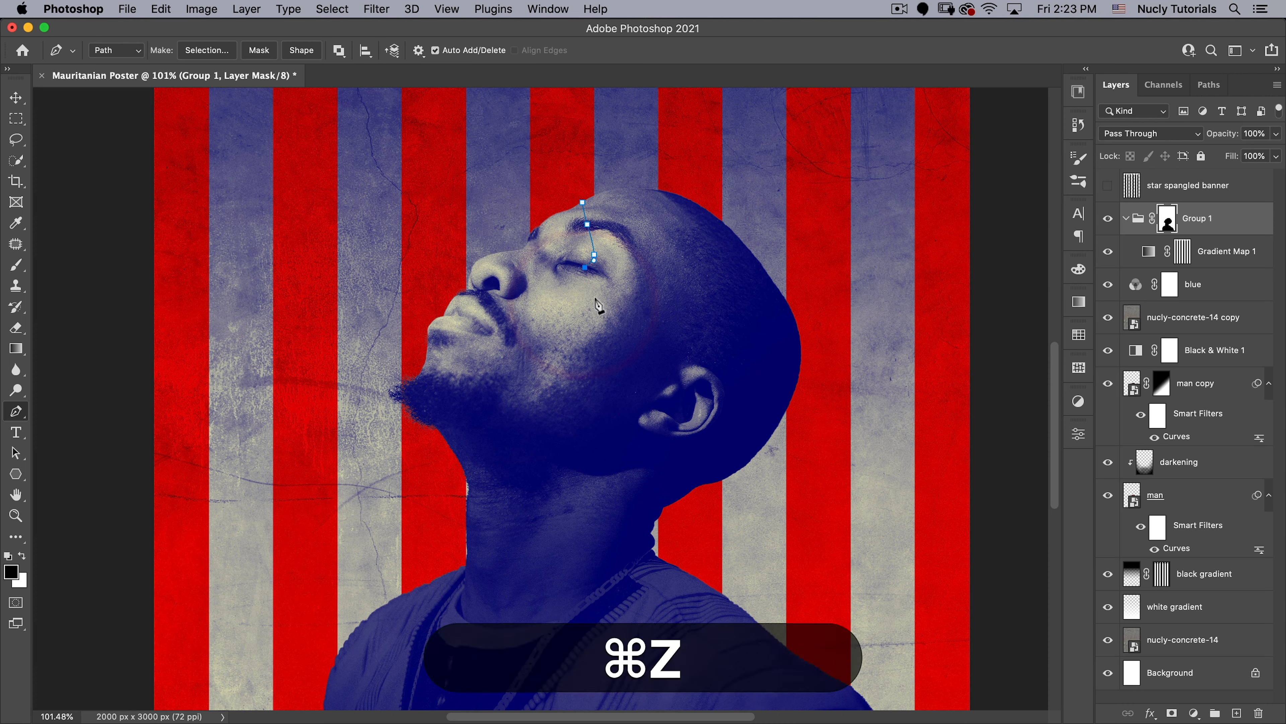
pyautogui.moveTo(597, 319); pyautogui.dragTo(597, 316)
pyautogui.moveTo(597, 370); pyautogui.dragTo(595, 383)
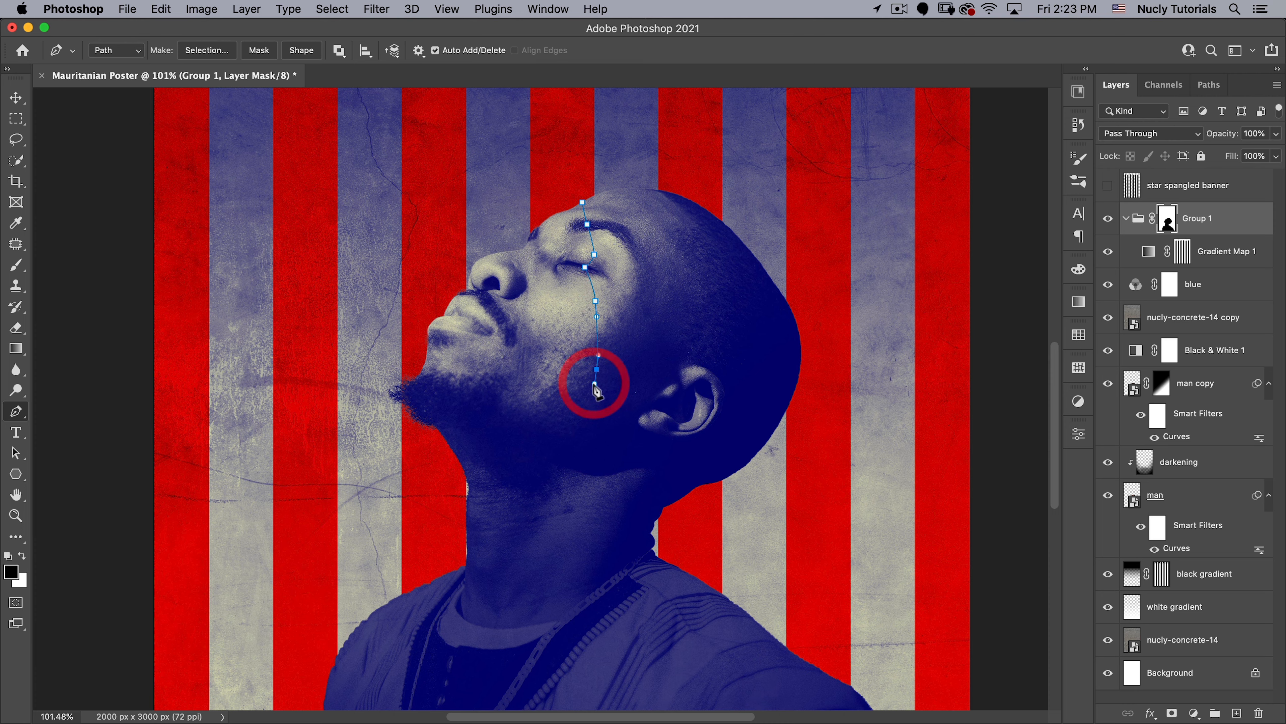
pyautogui.moveTo(589, 441); pyautogui.dragTo(580, 470)
pyautogui.click(585, 495)
# - Continue the path back up to the cheek below the eye, down to a drip point at the collar and back onto the lower neck
pyautogui.moveTo(585, 358); pyautogui.dragTo(587, 347)
pyautogui.moveTo(586, 298); pyautogui.dragTo(579, 380)
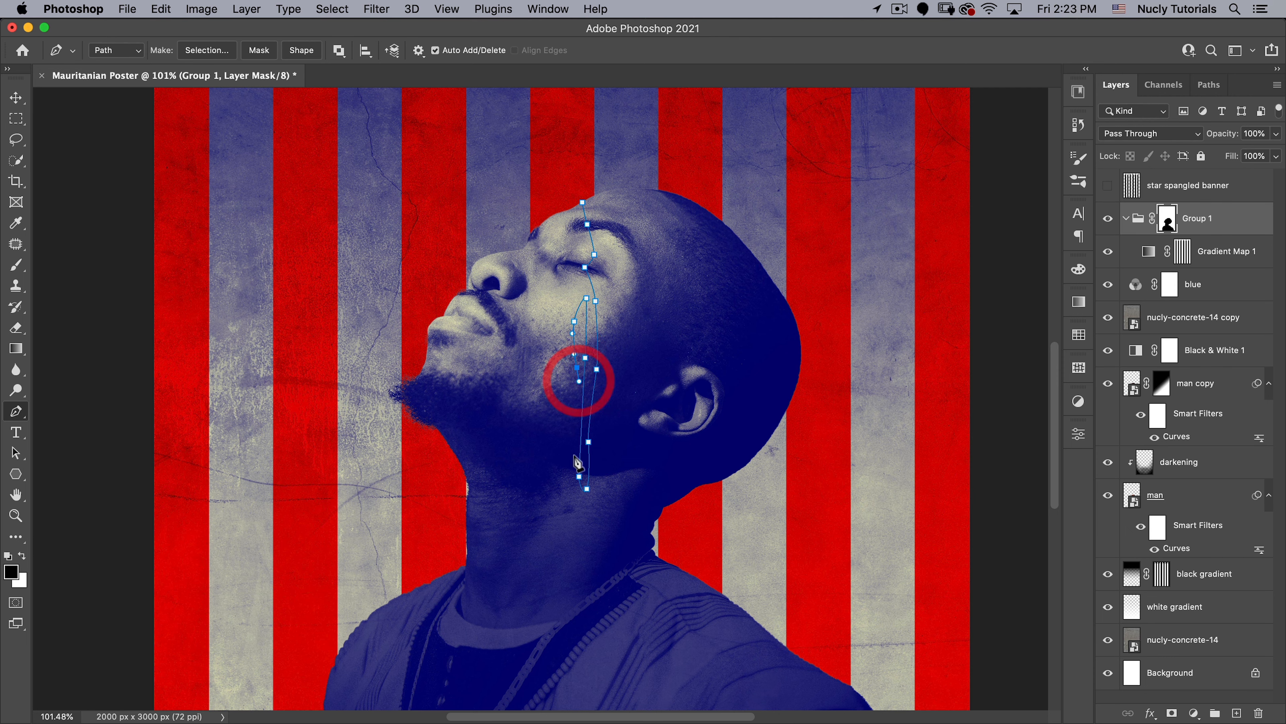
pyautogui.moveTo(571, 506); pyautogui.dragTo(571, 534)
pyautogui.moveTo(576, 611); pyautogui.dragTo(536, 671)
pyautogui.click(551, 629)
pyautogui.moveTo(564, 617); pyautogui.dragTo(568, 575)
pyautogui.click(567, 577)
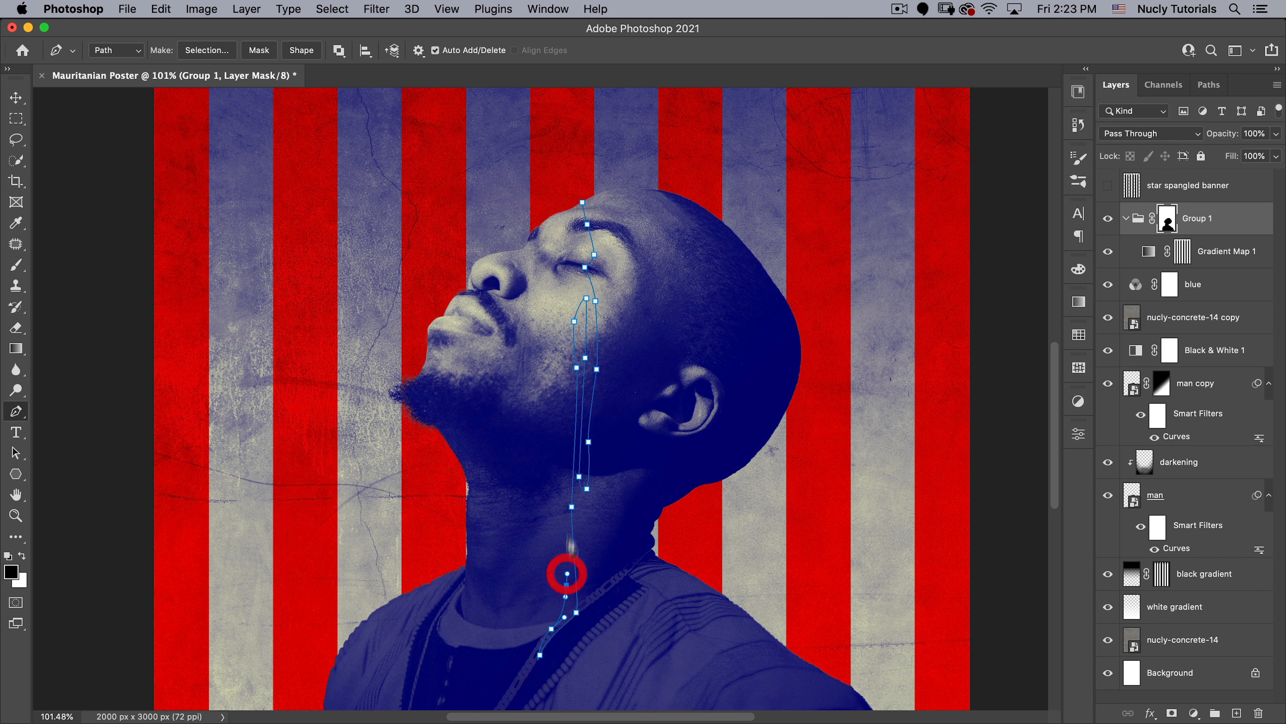
# - Extend the path up to the jaw, down into another drip on the neck and back up to the cheek
pyautogui.moveTo(555, 476); pyautogui.dragTo(547, 417)
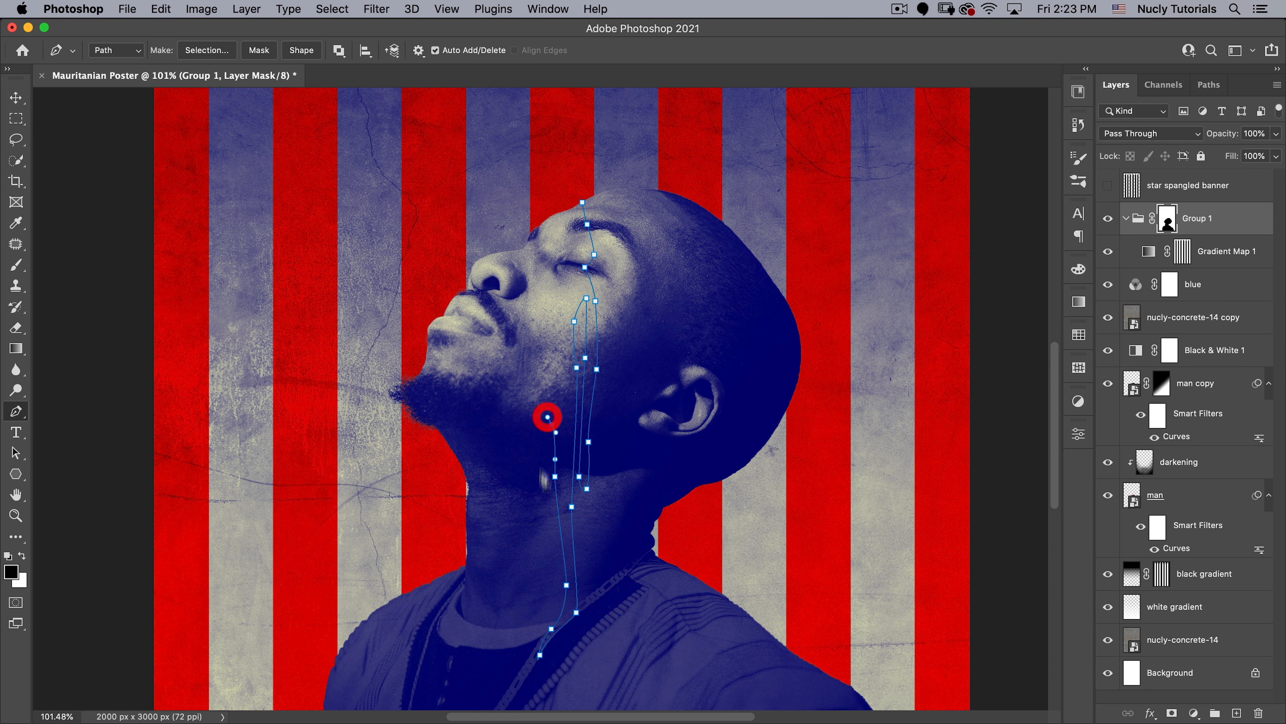
pyautogui.moveTo(530, 517); pyautogui.dragTo(527, 537)
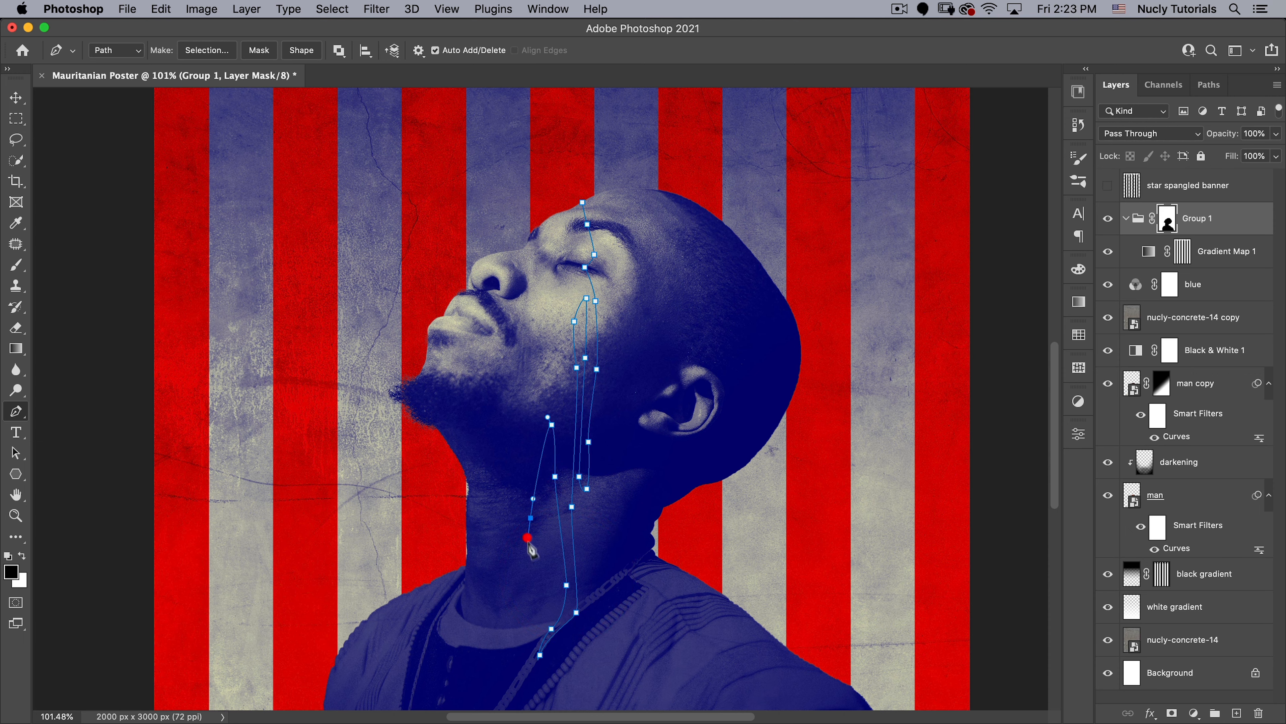
pyautogui.moveTo(536, 588); pyautogui.dragTo(535, 600)
pyautogui.moveTo(514, 512); pyautogui.dragTo(516, 495)
pyautogui.moveTo(539, 386); pyautogui.dragTo(544, 378)
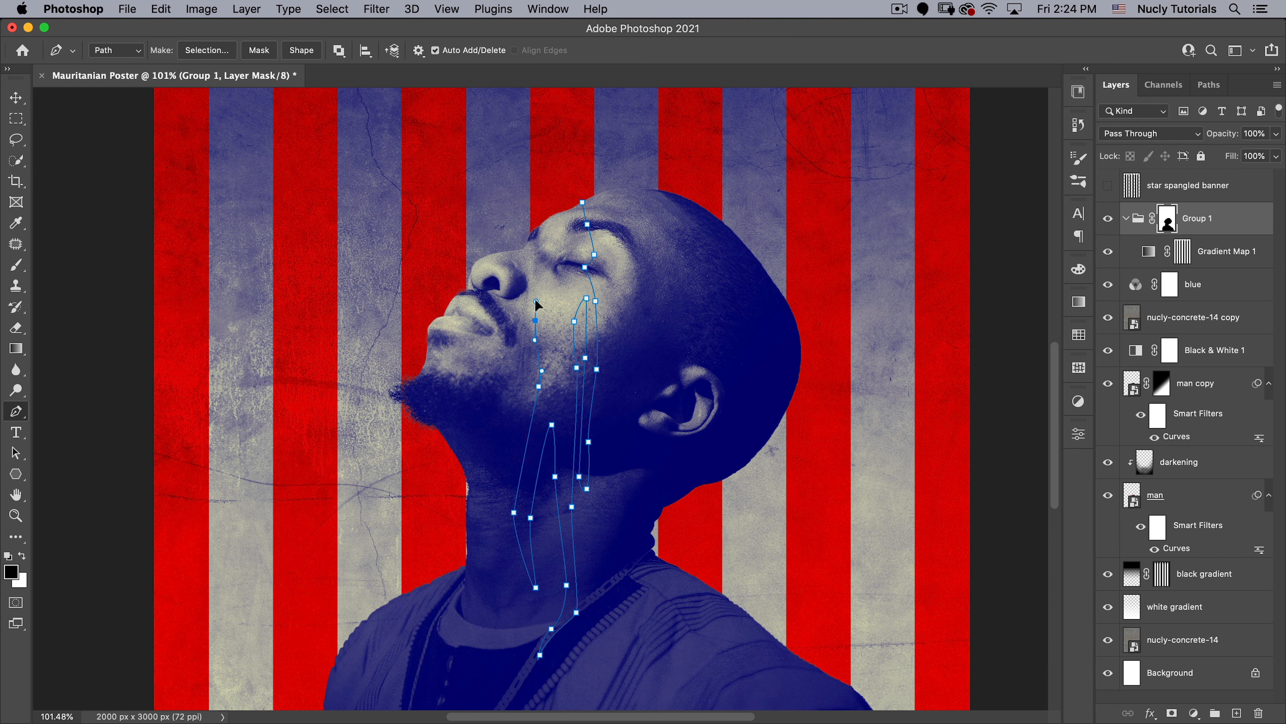
# - Run the path up the face beside the nose to the brow and close it at the forehead starting point
pyautogui.click(536, 301)
pyautogui.moveTo(539, 254); pyautogui.dragTo(540, 246)
pyautogui.click(530, 232)
pyautogui.click(583, 202)
# - Add an anchor point on the path's forehead segment and move it outward beyond the head's edge
pyautogui.click(557, 221)
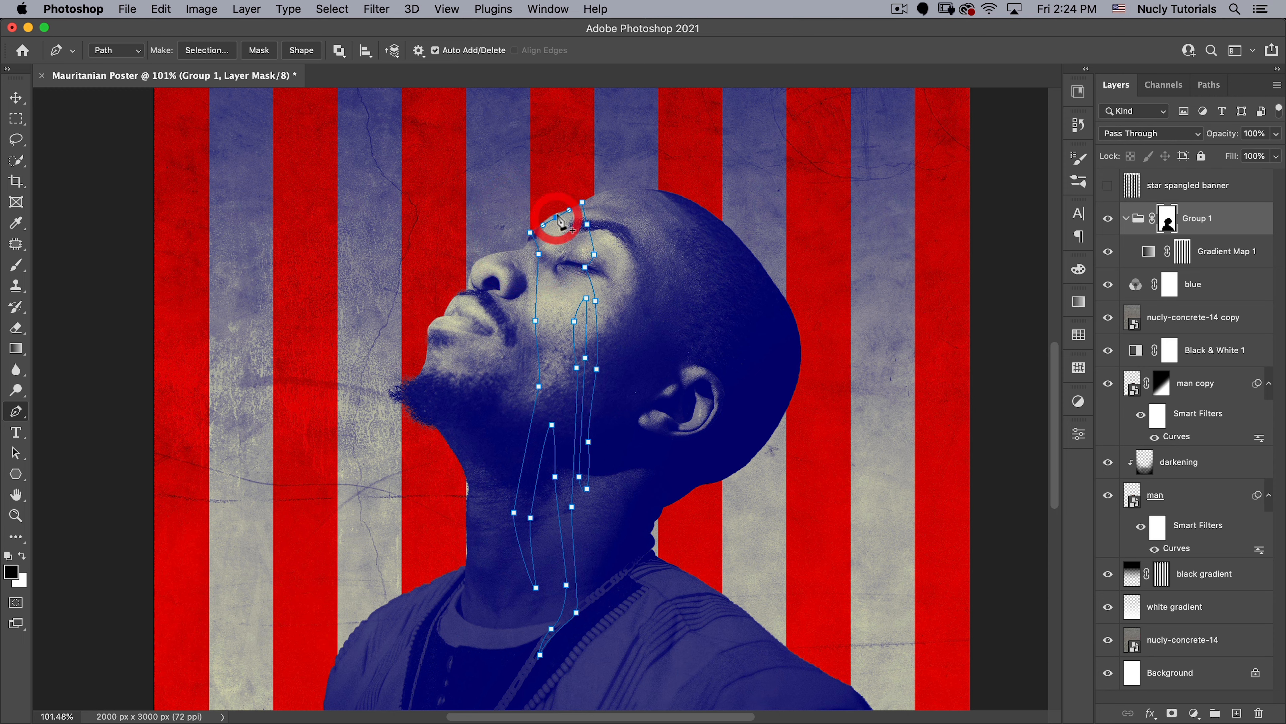
pyautogui.press('a')
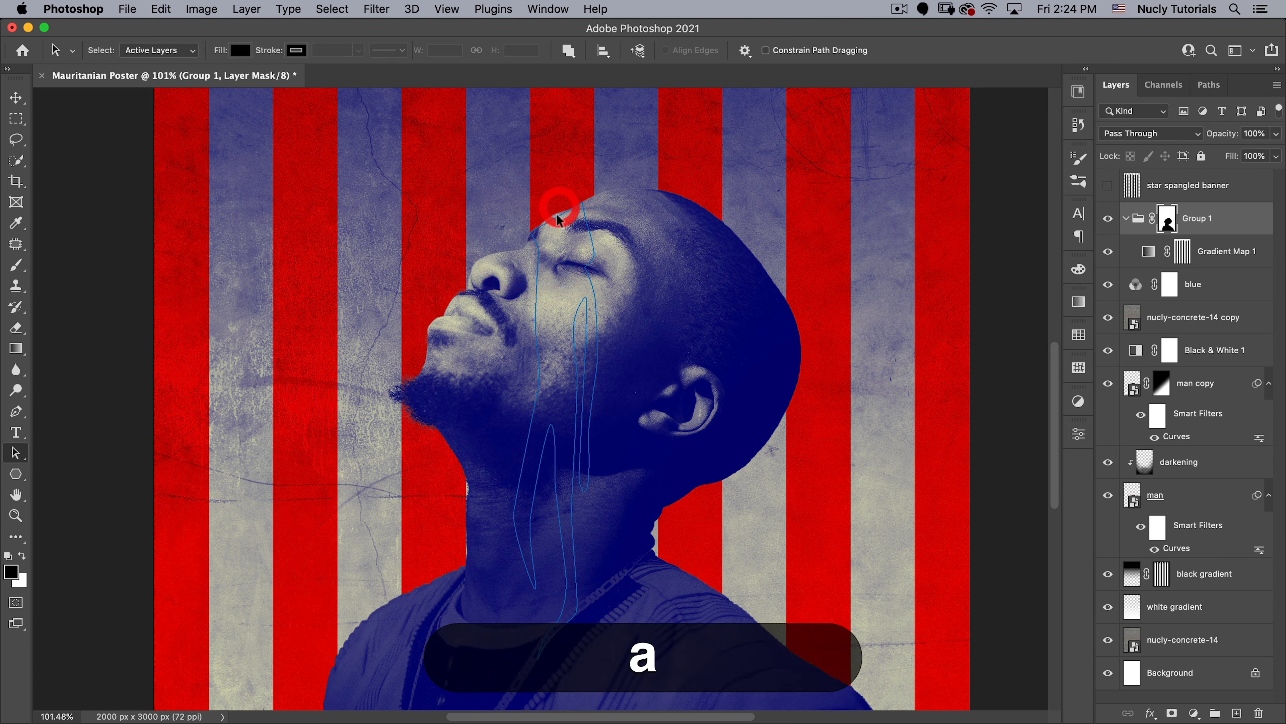
pyautogui.click(557, 223)
pyautogui.hotkey('shift', 'a')
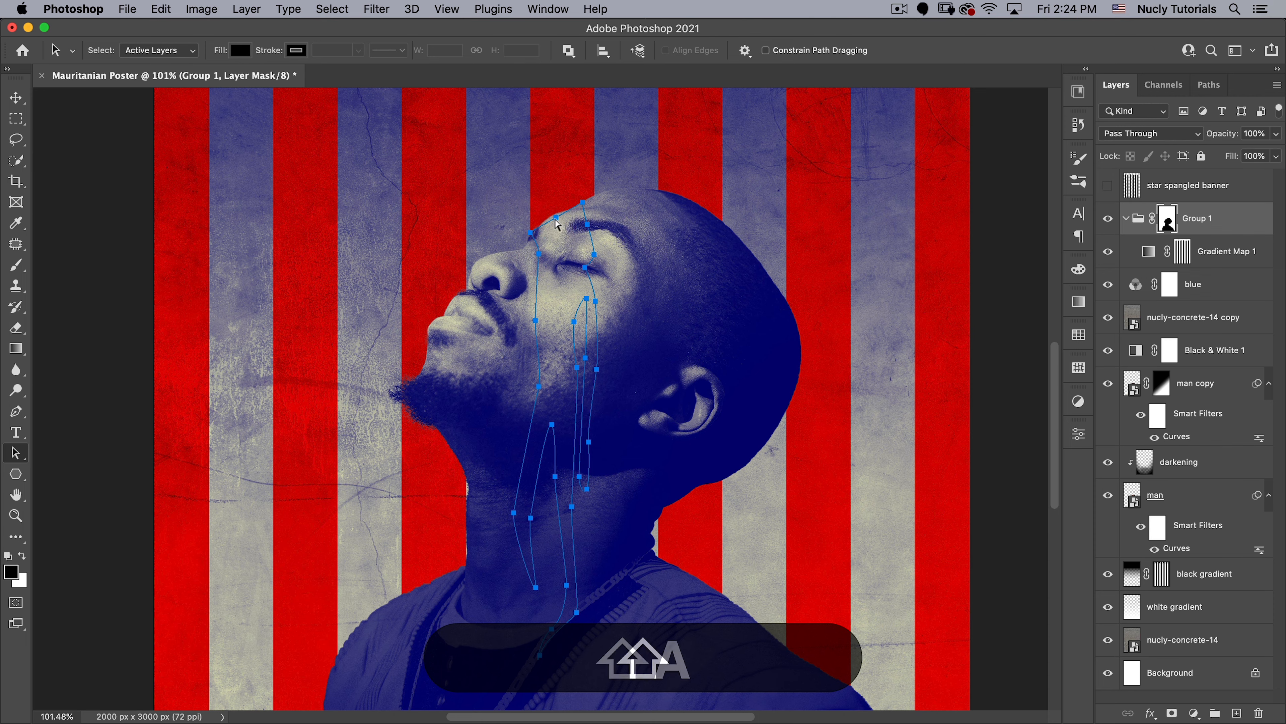
pyautogui.click(545, 210)
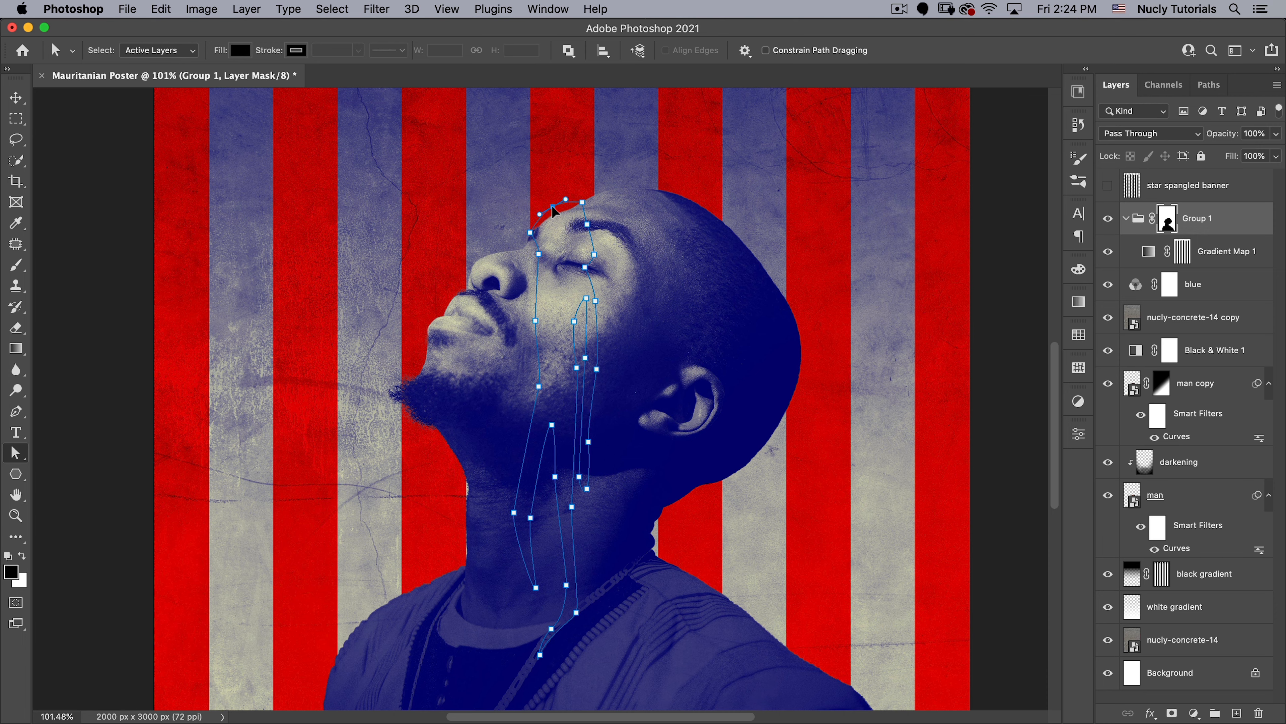
# - Move the face path's forehead anchor point slightly higher beyond the head's edge
pyautogui.moveTo(582, 203); pyautogui.dragTo(582, 195)
pyautogui.click(530, 232)
pyautogui.click(519, 181)
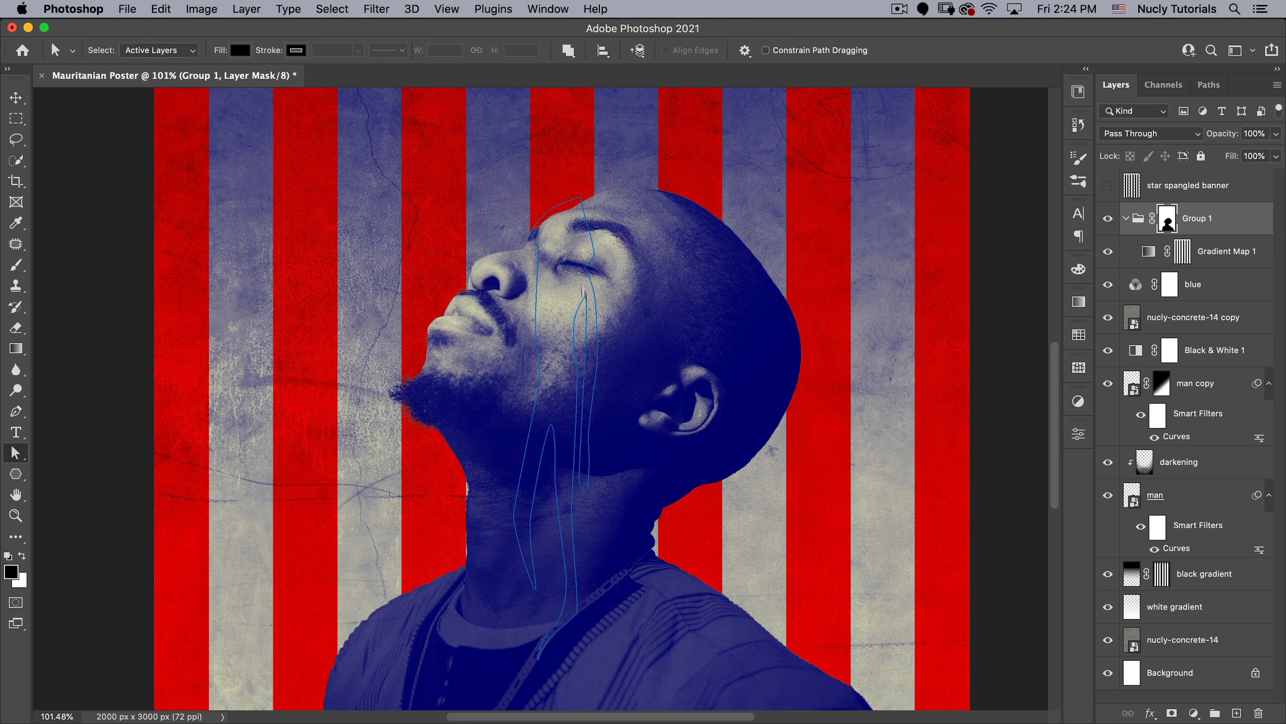
# - Reshape the face path's neck drips by shifting their anchor points on the neck, at the notch below the jaw and near the collar
pyautogui.keyDown('super'); pyautogui.click(608, 559); pyautogui.keyUp('super')
pyautogui.moveTo(508, 395); pyautogui.dragTo(550, 279)
pyautogui.click(527, 300)
pyautogui.moveTo(511, 376); pyautogui.dragTo(520, 370)
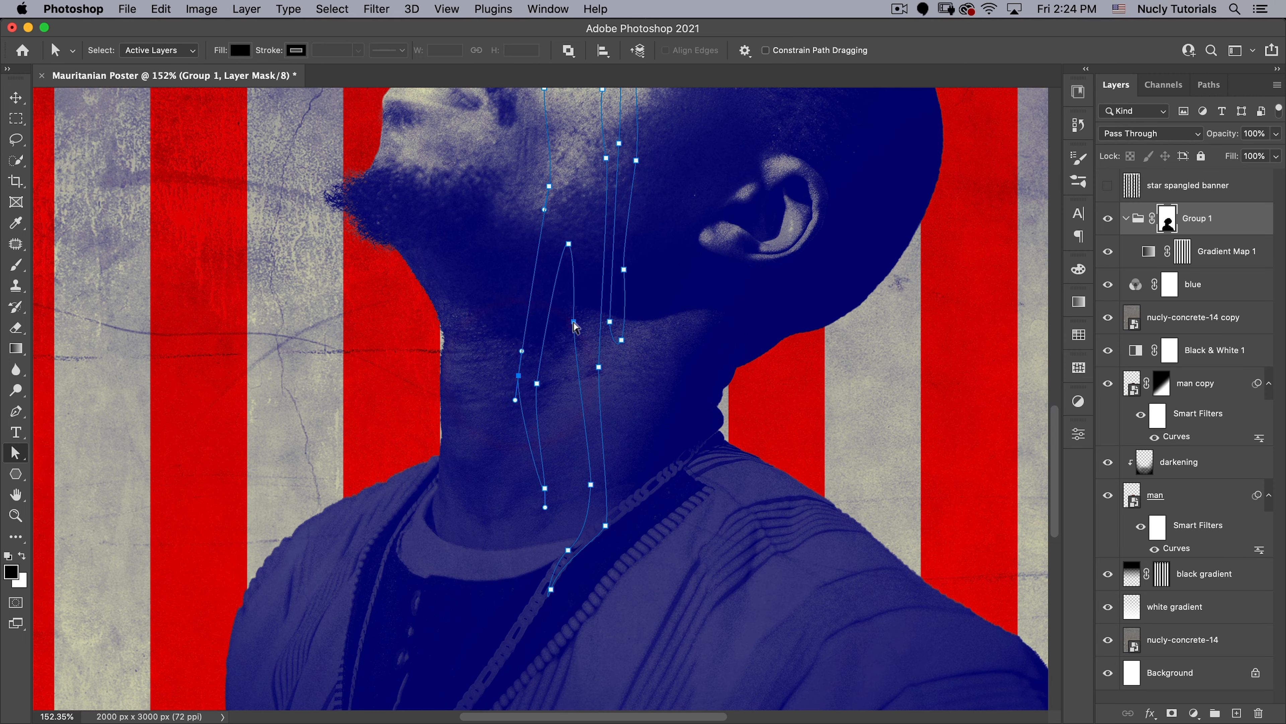
pyautogui.moveTo(573, 321); pyautogui.dragTo(574, 365)
pyautogui.moveTo(569, 244); pyautogui.dragTo(574, 246)
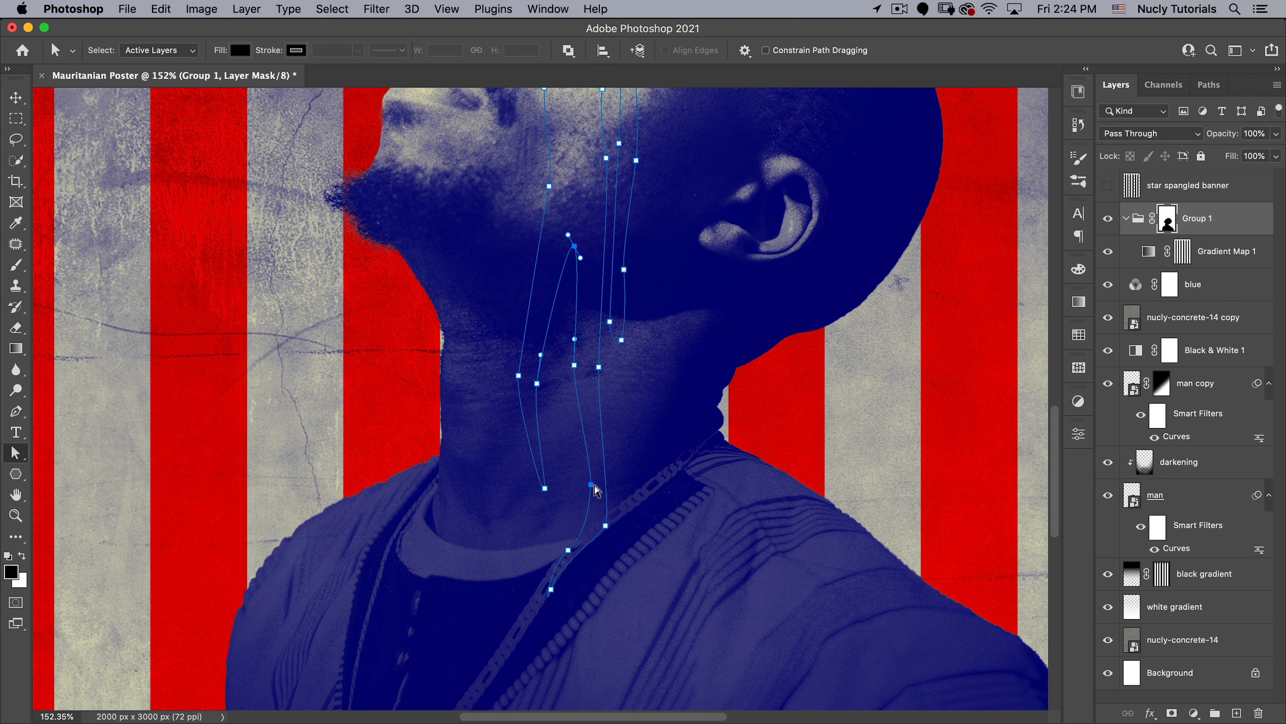
pyautogui.moveTo(591, 484); pyautogui.dragTo(589, 487)
pyautogui.click(612, 529)
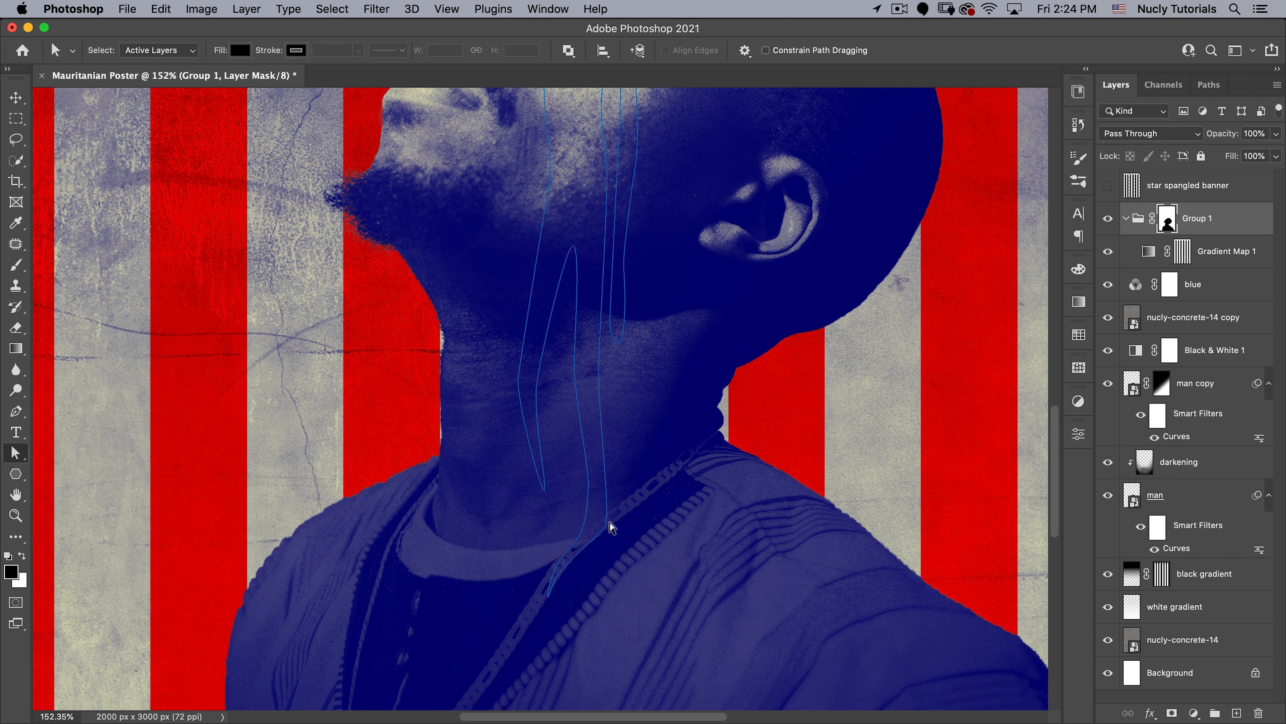
pyautogui.click(612, 528)
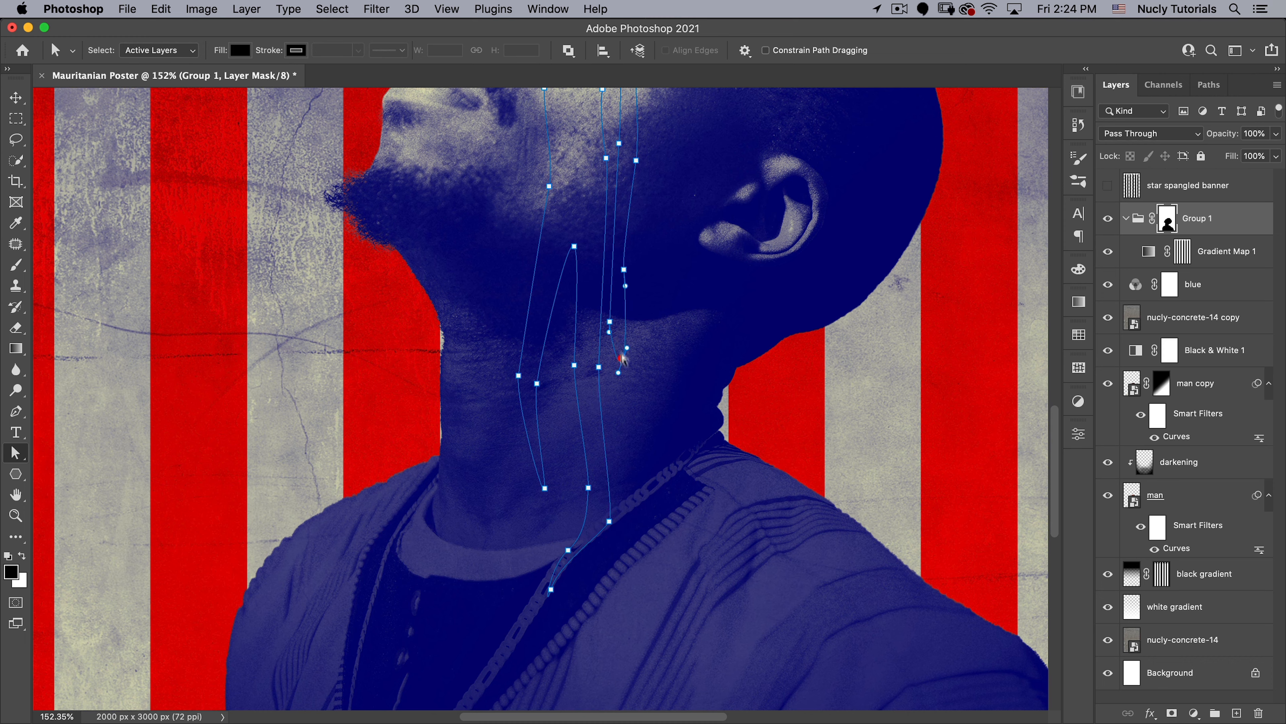
# - Refine the thin drip below the jaw by shifting its side anchor points and adjusting the curve at its tip
pyautogui.moveTo(612, 327); pyautogui.dragTo(615, 318)
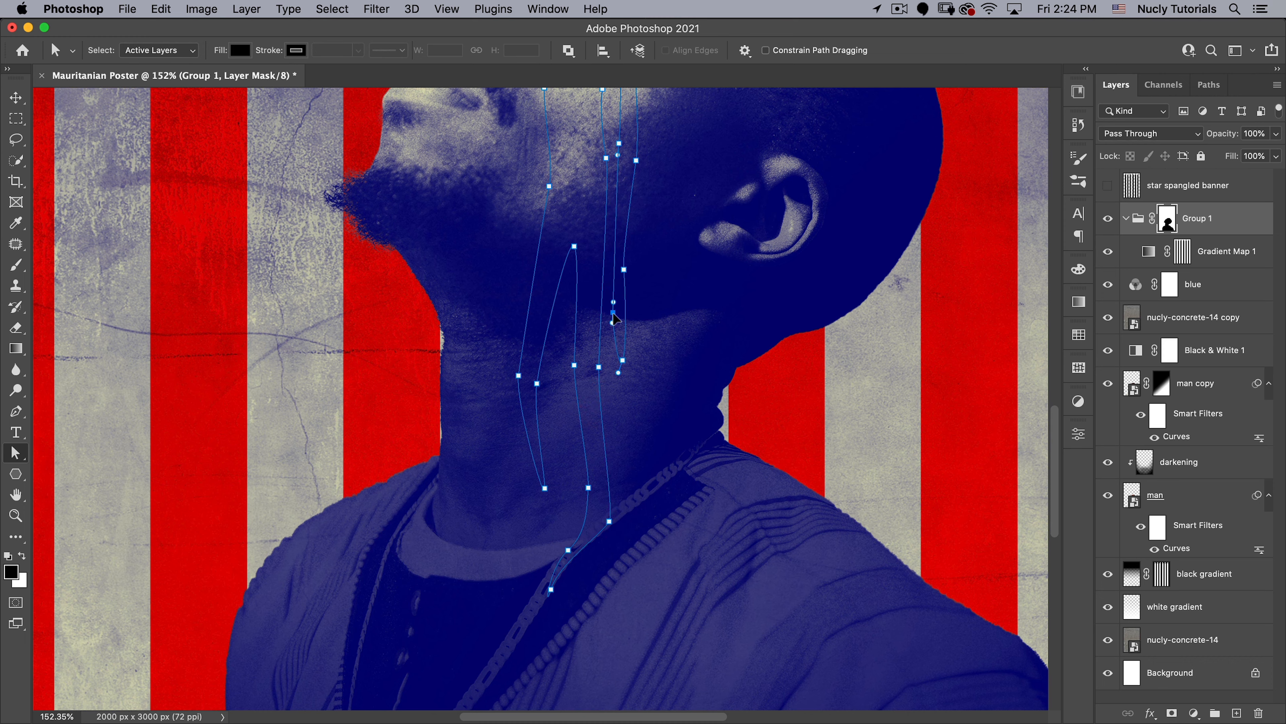
pyautogui.click(625, 268)
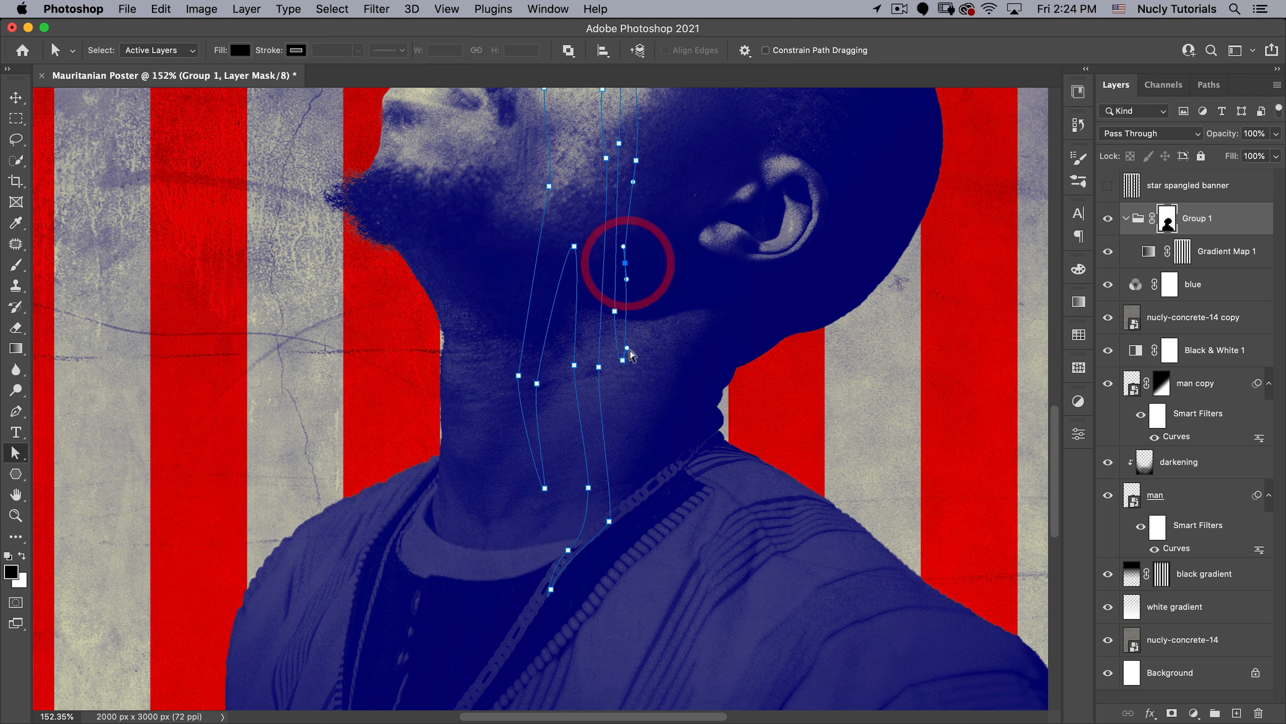
pyautogui.moveTo(628, 348); pyautogui.dragTo(630, 353)
# - Shift the face path's anchor points on the closed eyelid and just above it to smooth the line across the eye
pyautogui.press('space')
pyautogui.moveTo(661, 226); pyautogui.dragTo(690, 440)
pyautogui.click(649, 271)
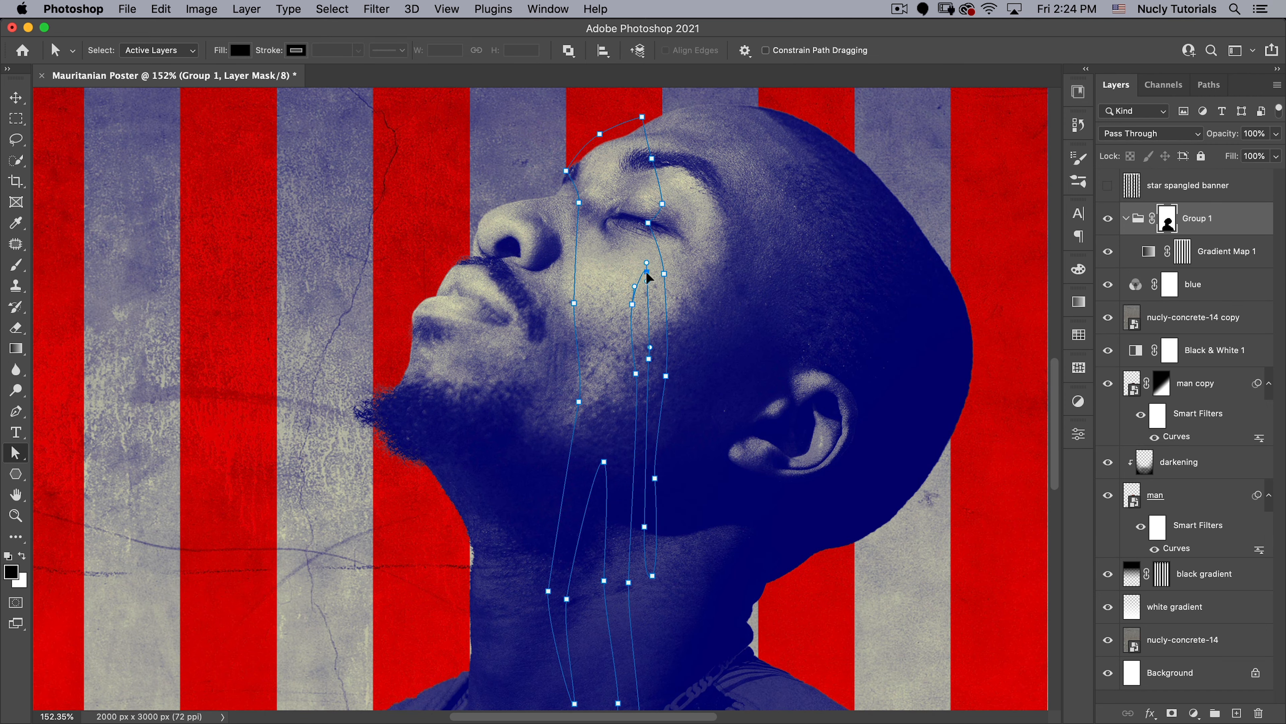
pyautogui.press('super+space')
pyautogui.moveTo(649, 209); pyautogui.dragTo(710, 186)
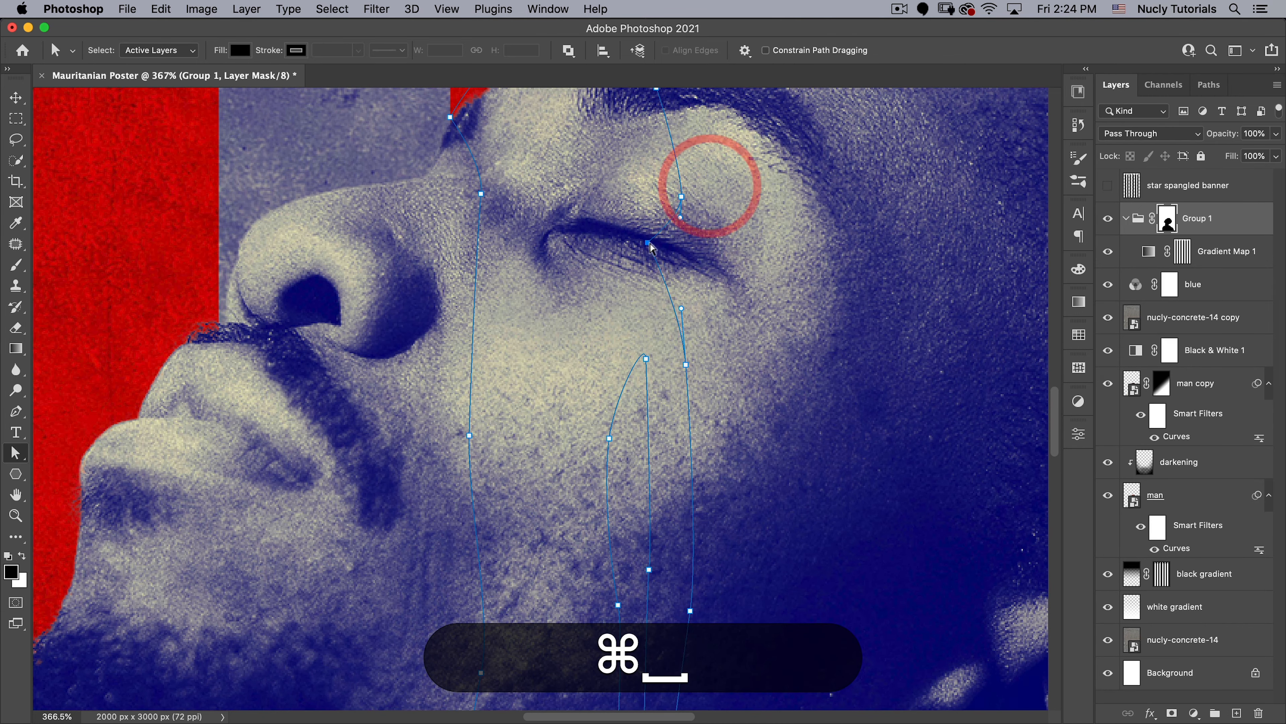
pyautogui.moveTo(649, 242); pyautogui.dragTo(661, 245)
pyautogui.moveTo(681, 196); pyautogui.dragTo(675, 192)
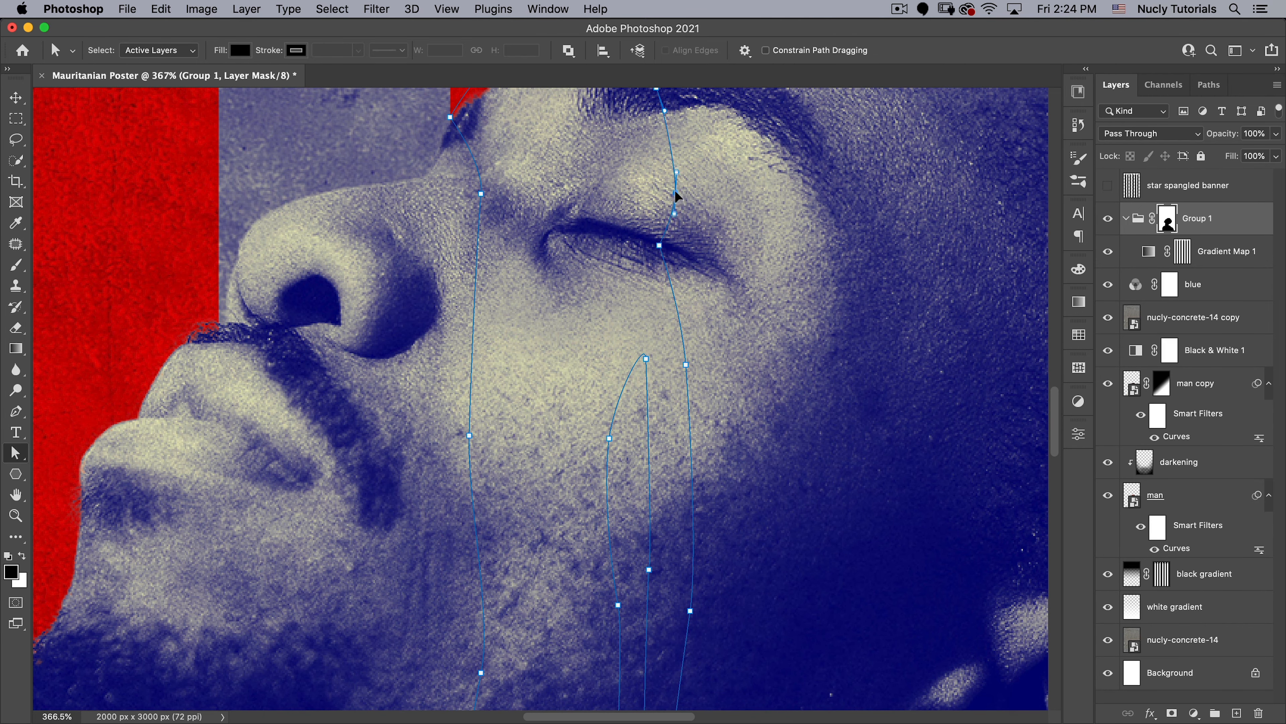
pyautogui.click(659, 245)
pyautogui.click(658, 243)
# - Start a second Pen path between the nose and upper lip and run it down across the mouth into the beard
pyautogui.press('super+space')
pyautogui.moveTo(706, 321); pyautogui.dragTo(567, 318)
pyautogui.press('super+space')
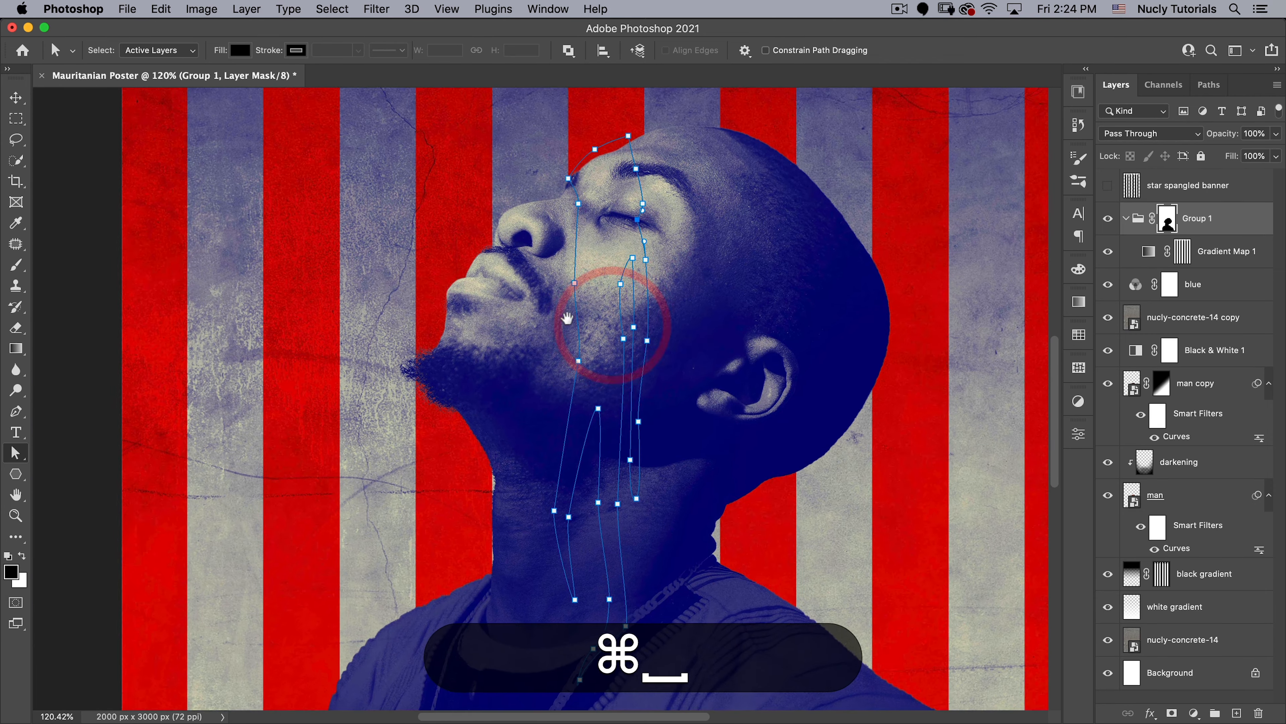
pyautogui.click(567, 318)
pyautogui.press('p')
pyautogui.press('p')
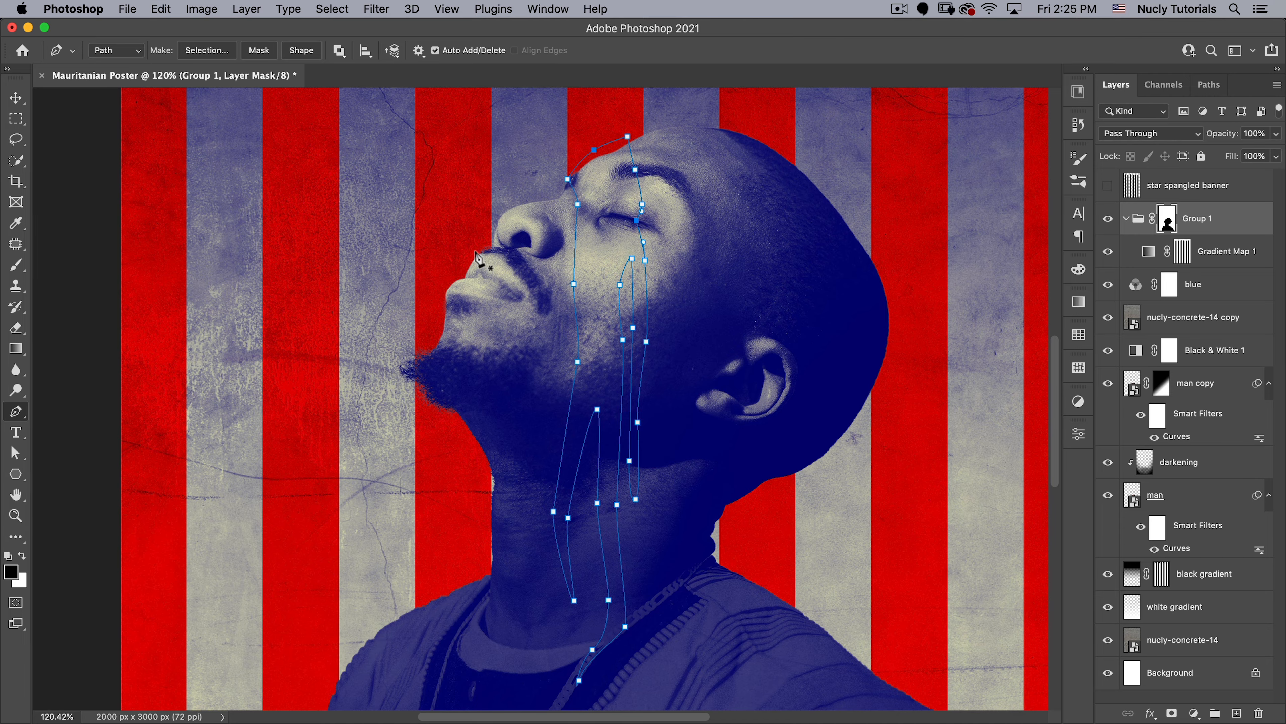
pyautogui.press('super+space')
pyautogui.moveTo(470, 251); pyautogui.dragTo(521, 282)
pyautogui.click(508, 238)
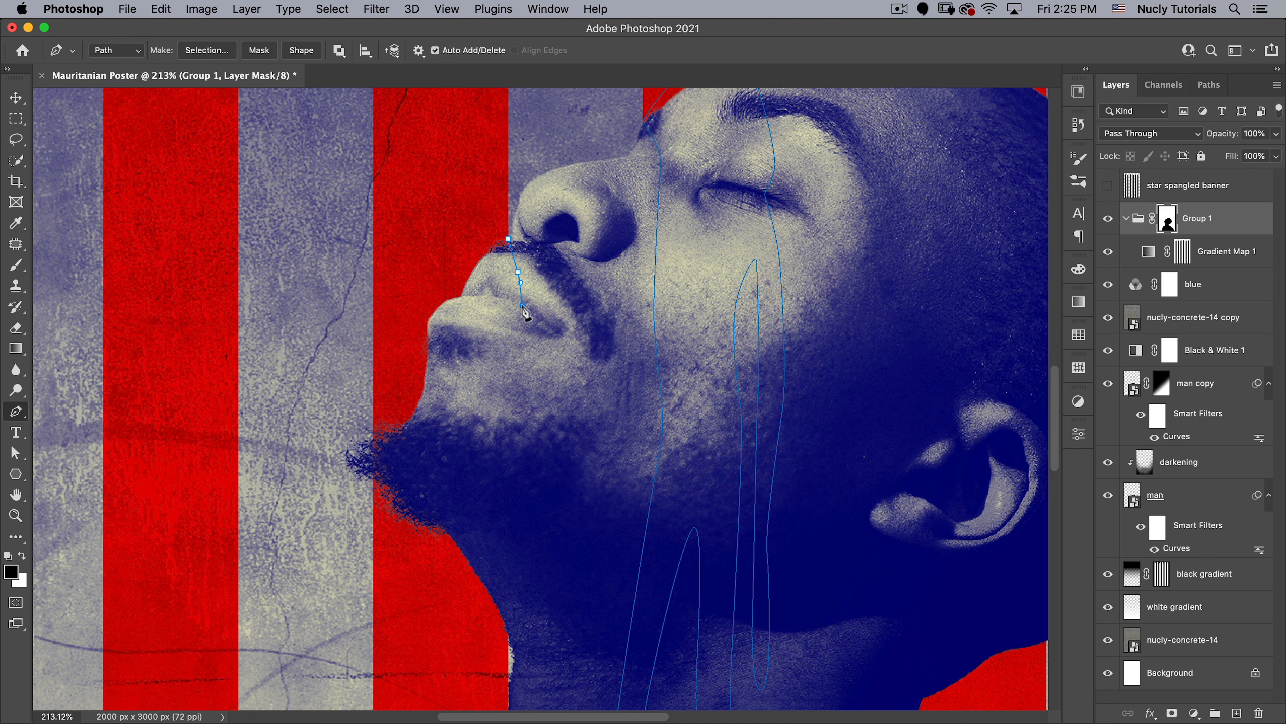
pyautogui.moveTo(540, 320); pyautogui.dragTo(533, 319)
pyautogui.click(533, 321)
pyautogui.moveTo(554, 381); pyautogui.dragTo(554, 381)
pyautogui.moveTo(540, 440); pyautogui.dragTo(531, 463)
# - Continue the path below the jaw, shape a thin drip at the front of the neck and loop out past the neck's edge
pyautogui.moveTo(521, 527); pyautogui.dragTo(522, 347)
pyautogui.press('space')
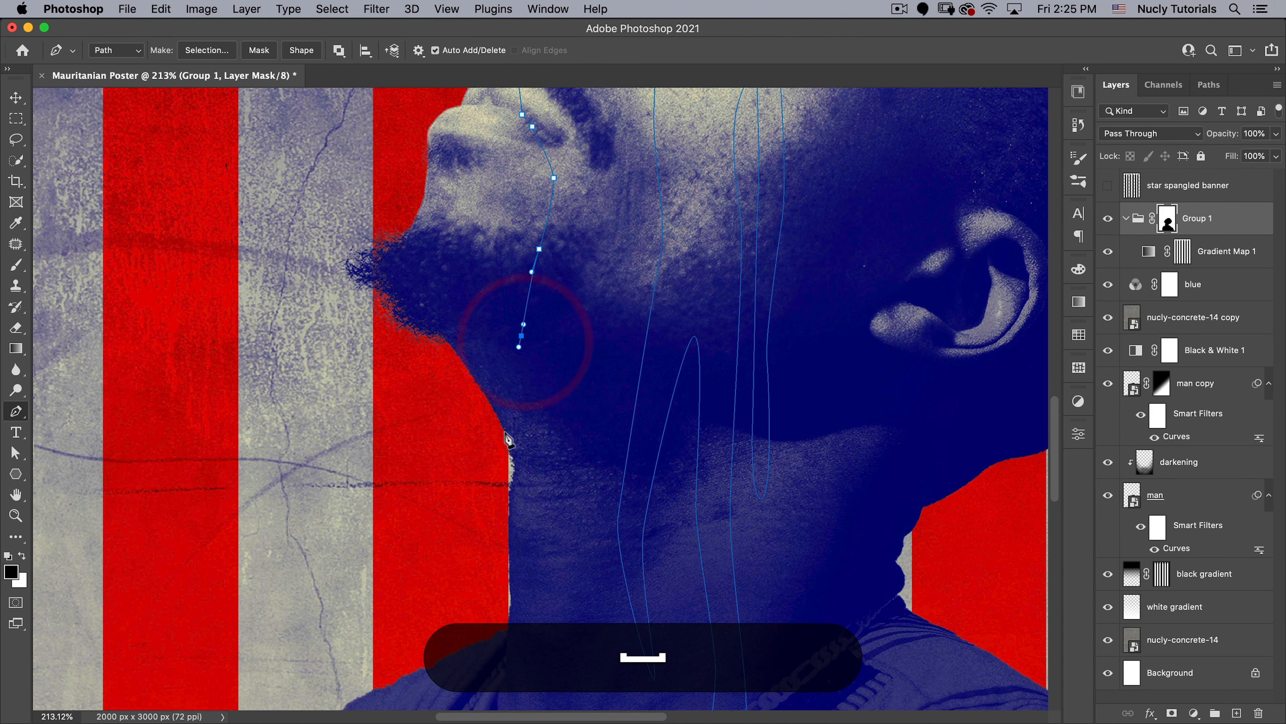
pyautogui.moveTo(506, 430); pyautogui.dragTo(502, 443)
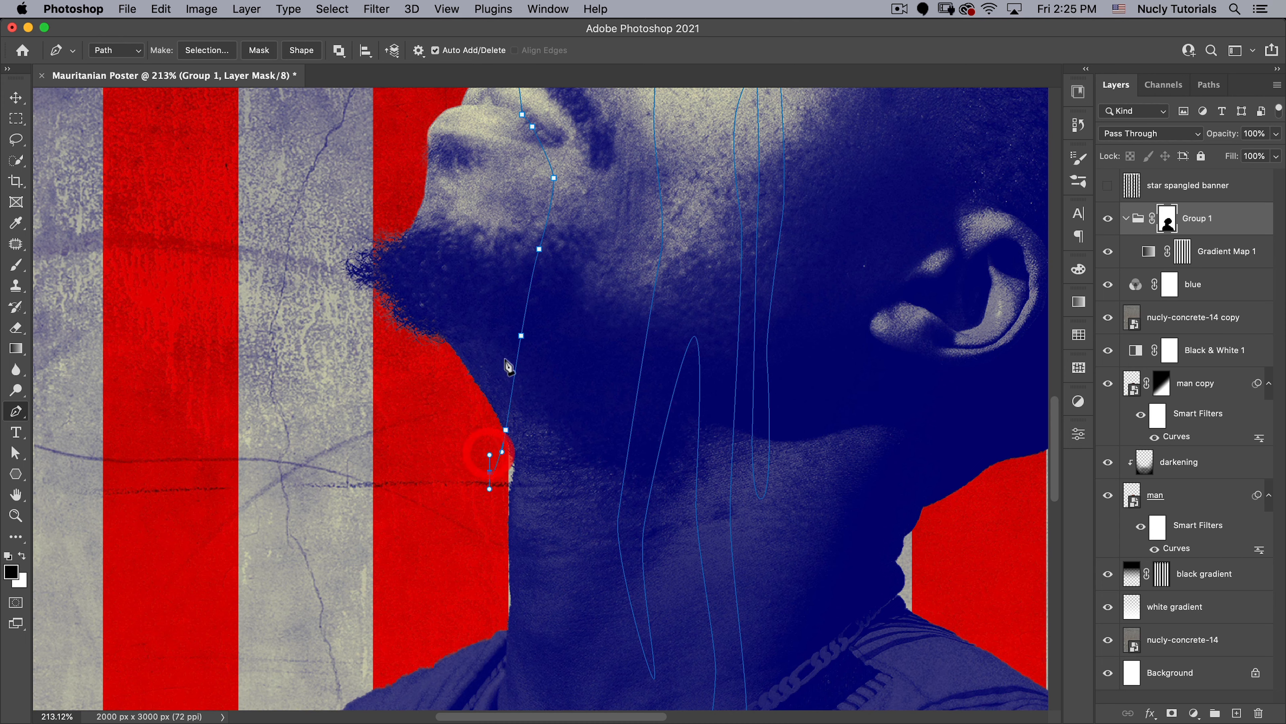
pyautogui.moveTo(507, 337); pyautogui.dragTo(449, 384)
pyautogui.press('super')
pyautogui.press('super+z')
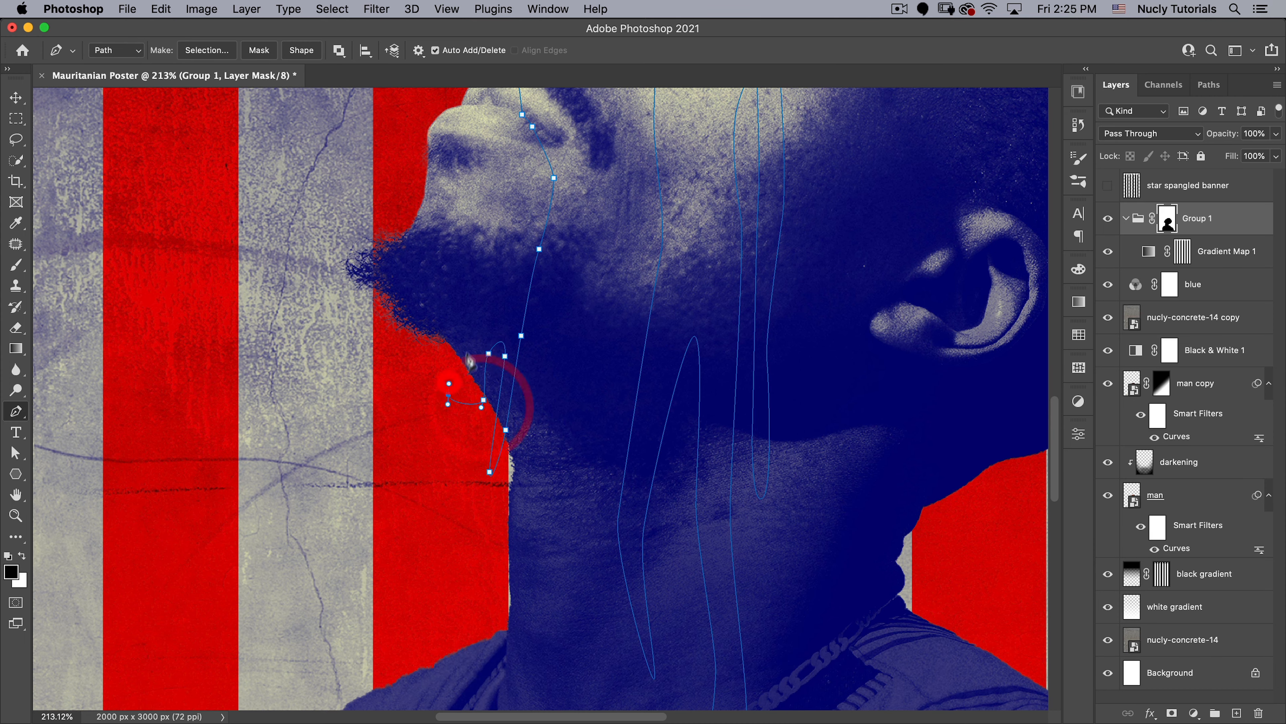
# - Run the path back up through the beard, chin and lips, out past the upper lip, and close it at its starting point
pyautogui.moveTo(482, 320); pyautogui.dragTo(481, 320)
pyautogui.moveTo(492, 258); pyautogui.dragTo(540, 382)
pyautogui.press('space')
pyautogui.moveTo(527, 318); pyautogui.dragTo(530, 299)
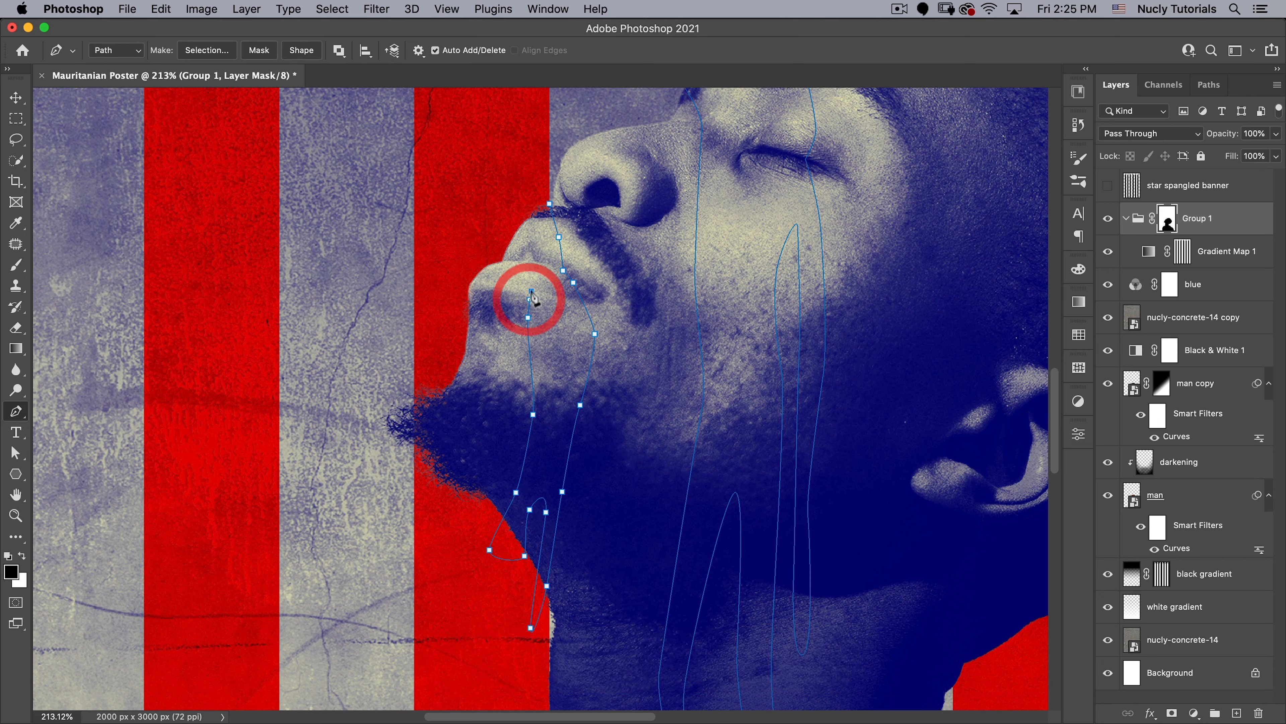
pyautogui.click(531, 291)
pyautogui.click(533, 263)
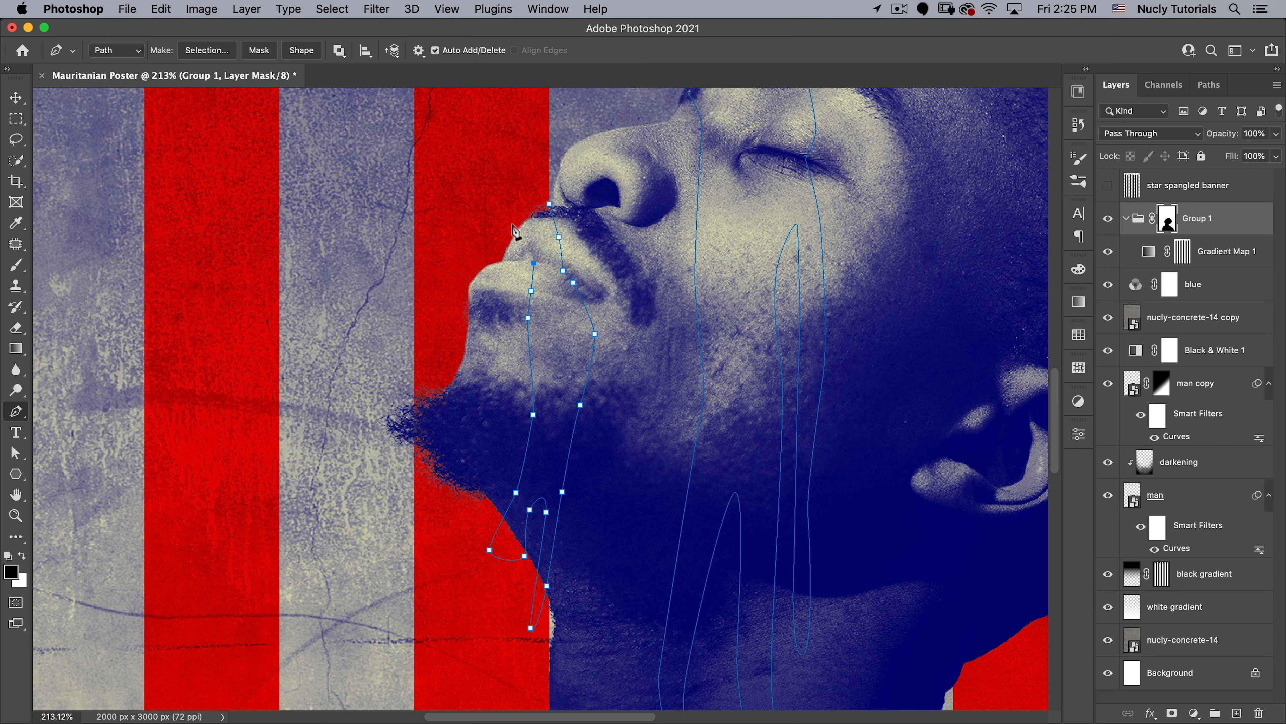
pyautogui.moveTo(516, 189); pyautogui.dragTo(523, 184)
pyautogui.click(550, 203)
# - Start a third path at the head's upper edge, run it down the side of the head and along the top of the ear
pyautogui.press('space')
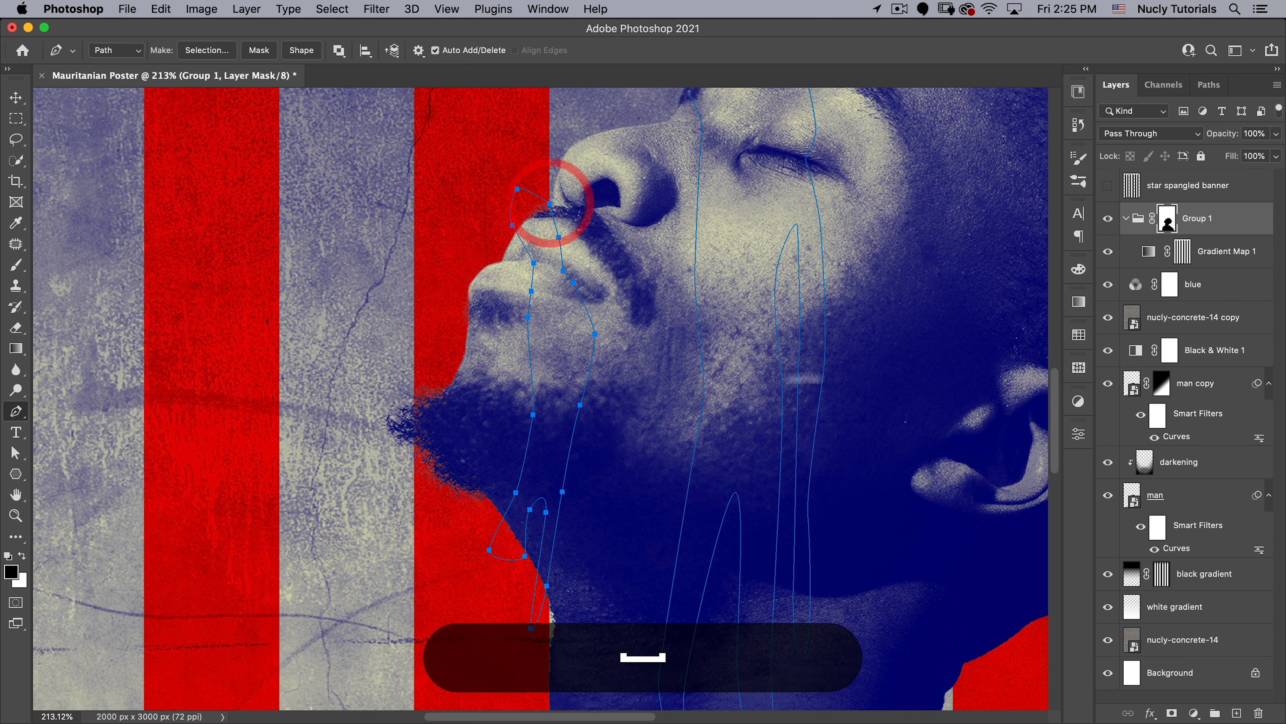
pyautogui.moveTo(849, 391); pyautogui.dragTo(473, 559)
pyautogui.moveTo(588, 224); pyautogui.dragTo(616, 265)
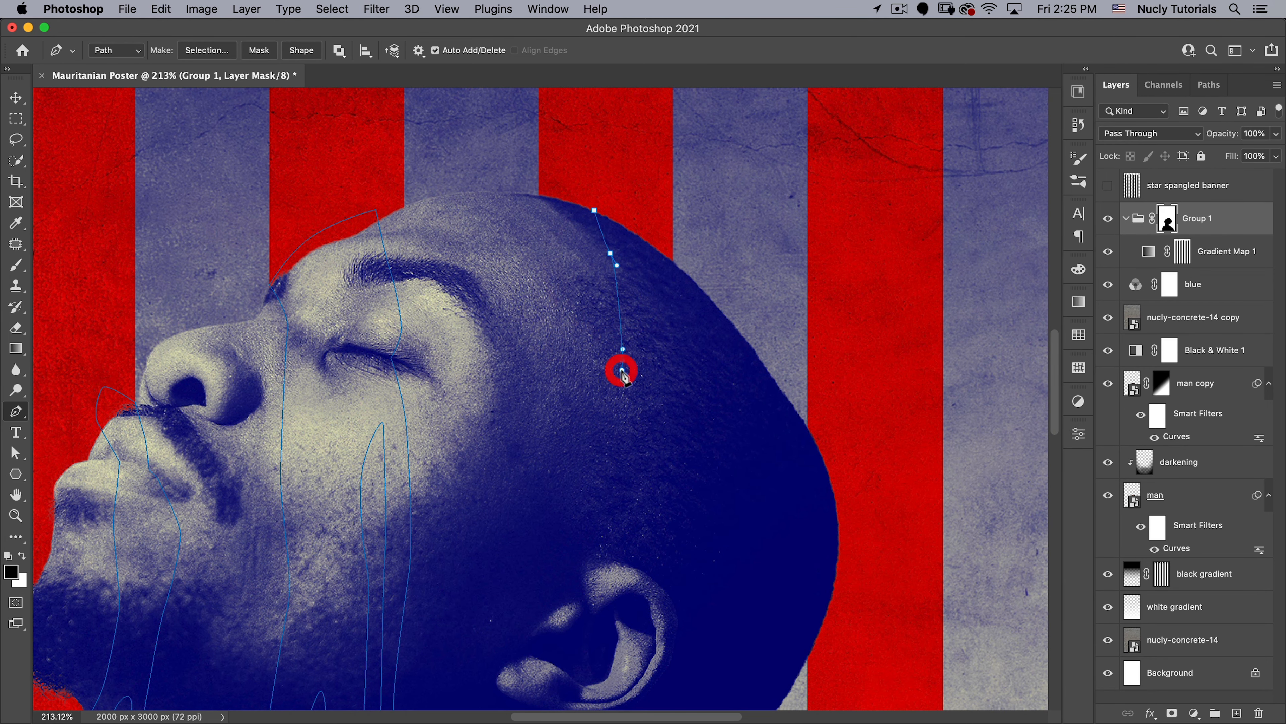
pyautogui.moveTo(645, 383); pyautogui.dragTo(642, 248)
pyautogui.moveTo(608, 308); pyautogui.dragTo(608, 338)
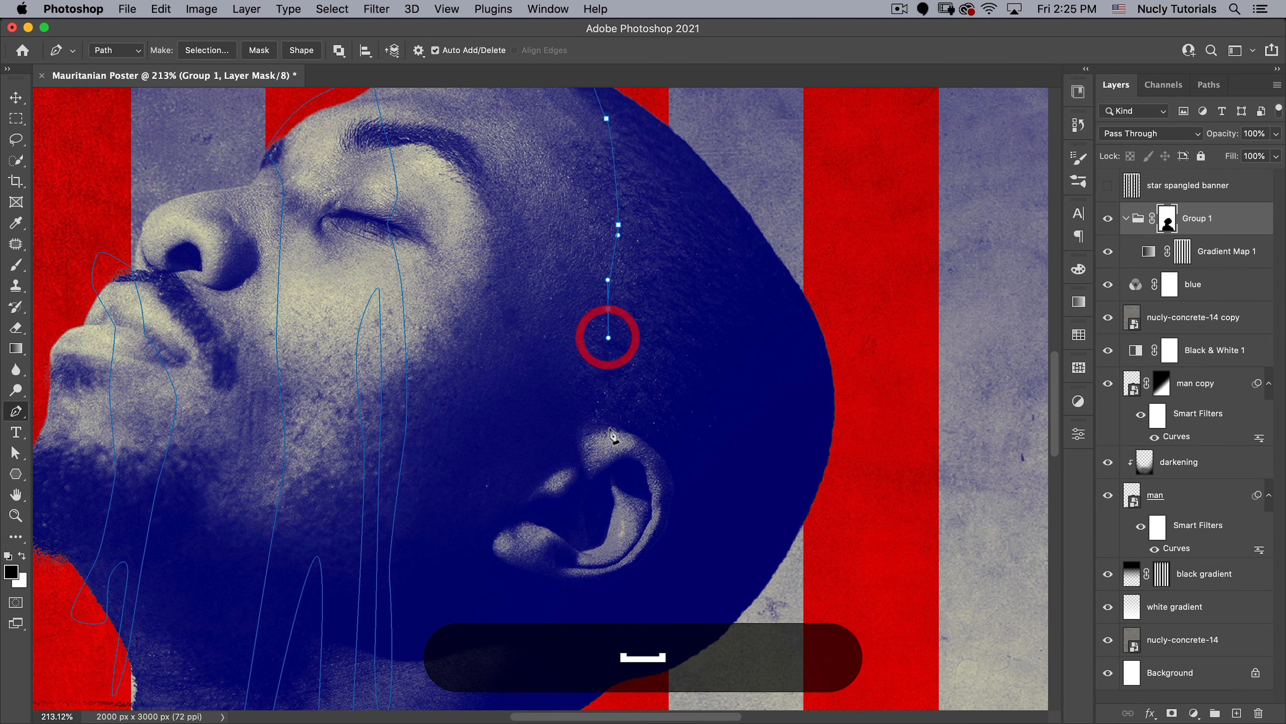
pyautogui.moveTo(610, 426); pyautogui.dragTo(644, 445)
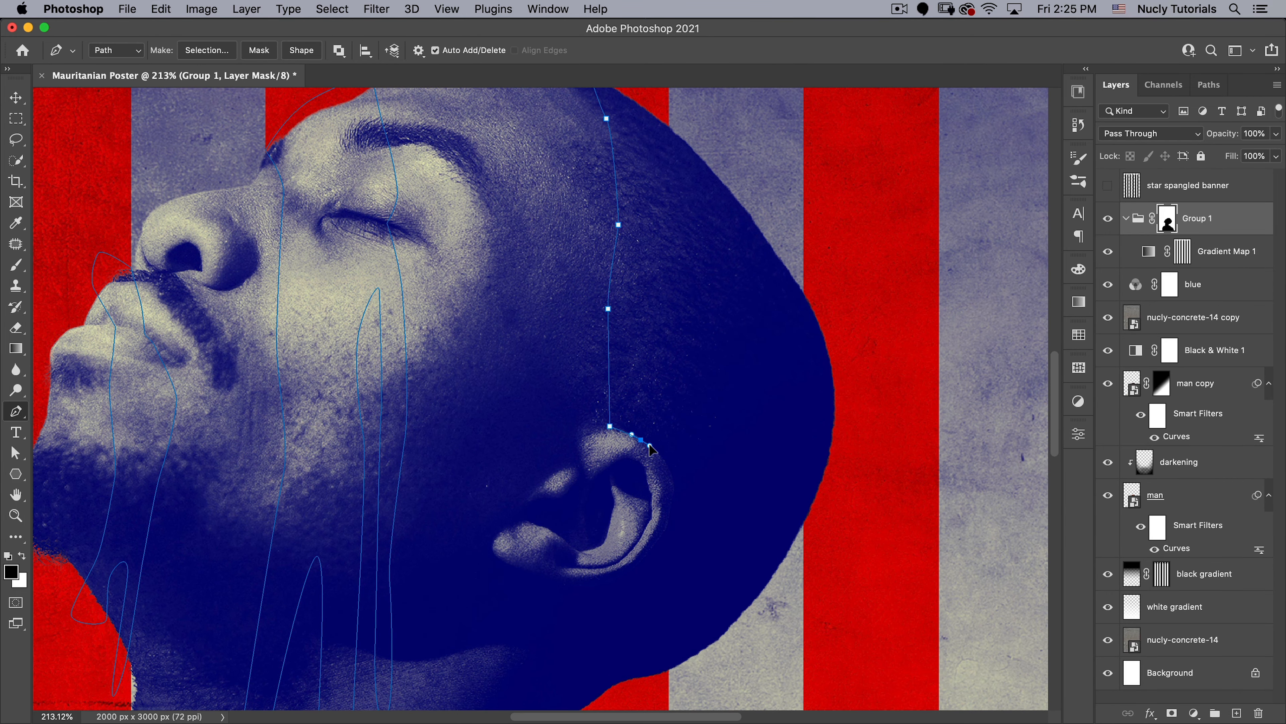
pyautogui.keyDown('alt'); pyautogui.click(641, 440); pyautogui.keyUp('alt')
# - Run the path up from the ear, round a narrow notch on the side of the head and come back down
pyautogui.moveTo(629, 376); pyautogui.dragTo(629, 362)
pyautogui.moveTo(636, 284); pyautogui.dragTo(636, 268)
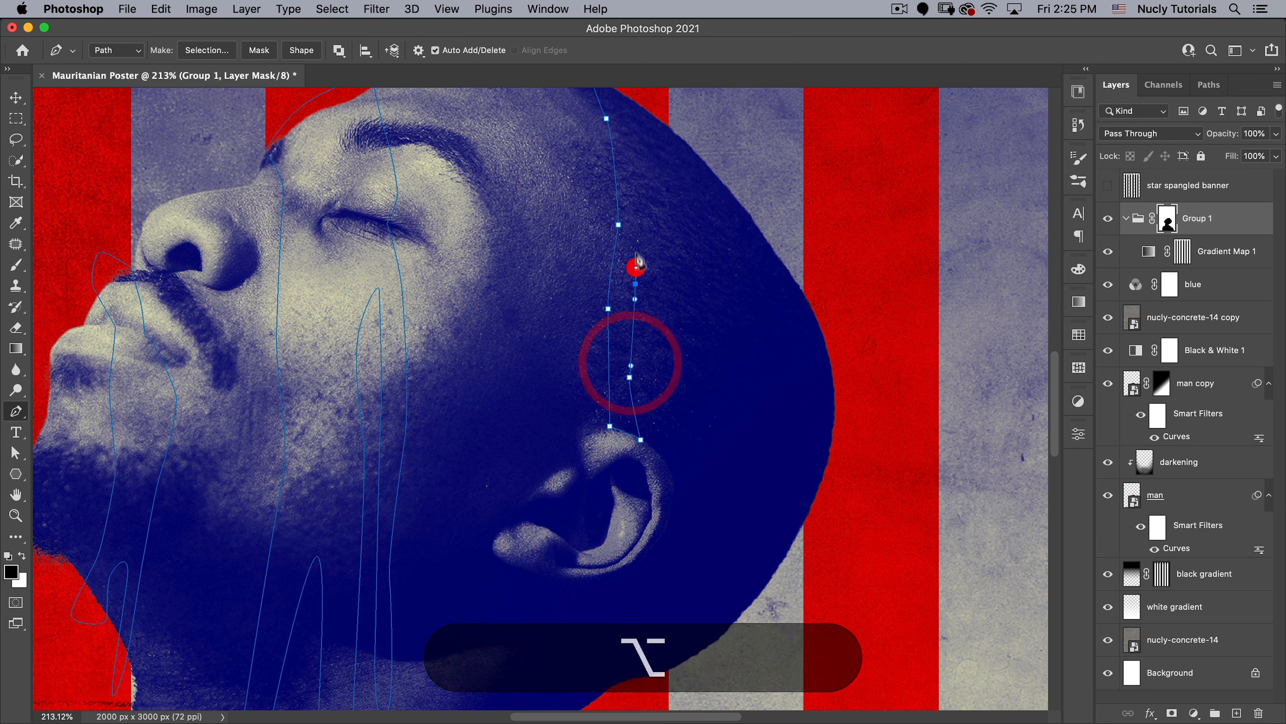
pyautogui.moveTo(637, 191); pyautogui.dragTo(637, 192)
pyautogui.press('super+z')
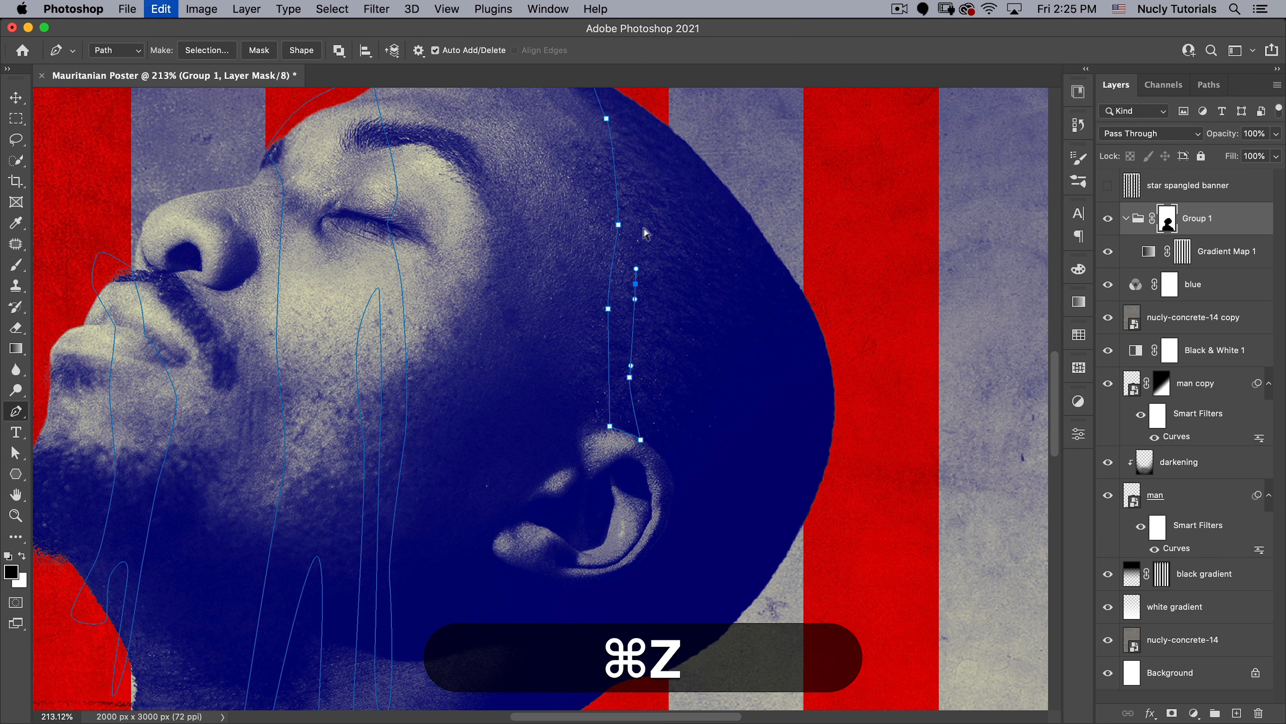
pyautogui.moveTo(654, 249); pyautogui.dragTo(659, 299)
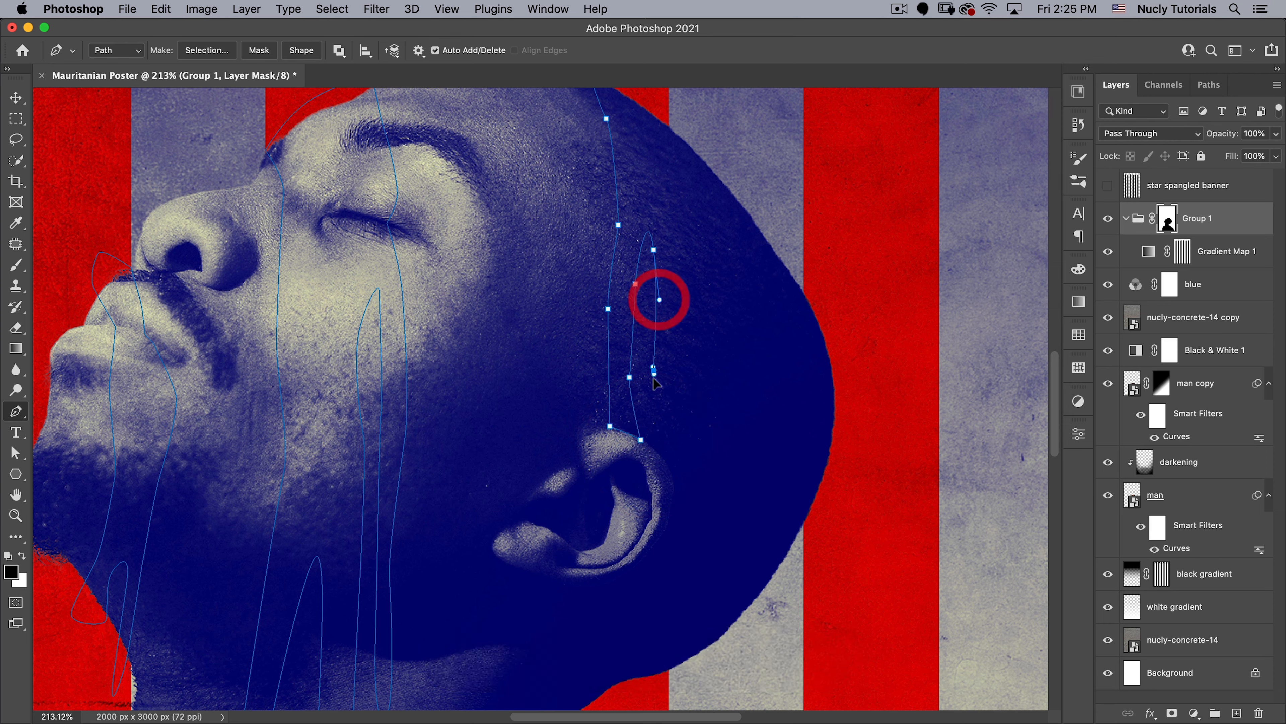
pyautogui.moveTo(654, 370); pyautogui.dragTo(653, 384)
# - Continue the path around the back of the ear and down to a drip point at the base of the skull
pyautogui.click(666, 460)
pyautogui.moveTo(667, 465); pyautogui.dragTo(674, 287)
pyautogui.click(606, 365)
pyautogui.moveTo(606, 370); pyautogui.dragTo(589, 406)
pyautogui.moveTo(572, 470); pyautogui.dragTo(566, 489)
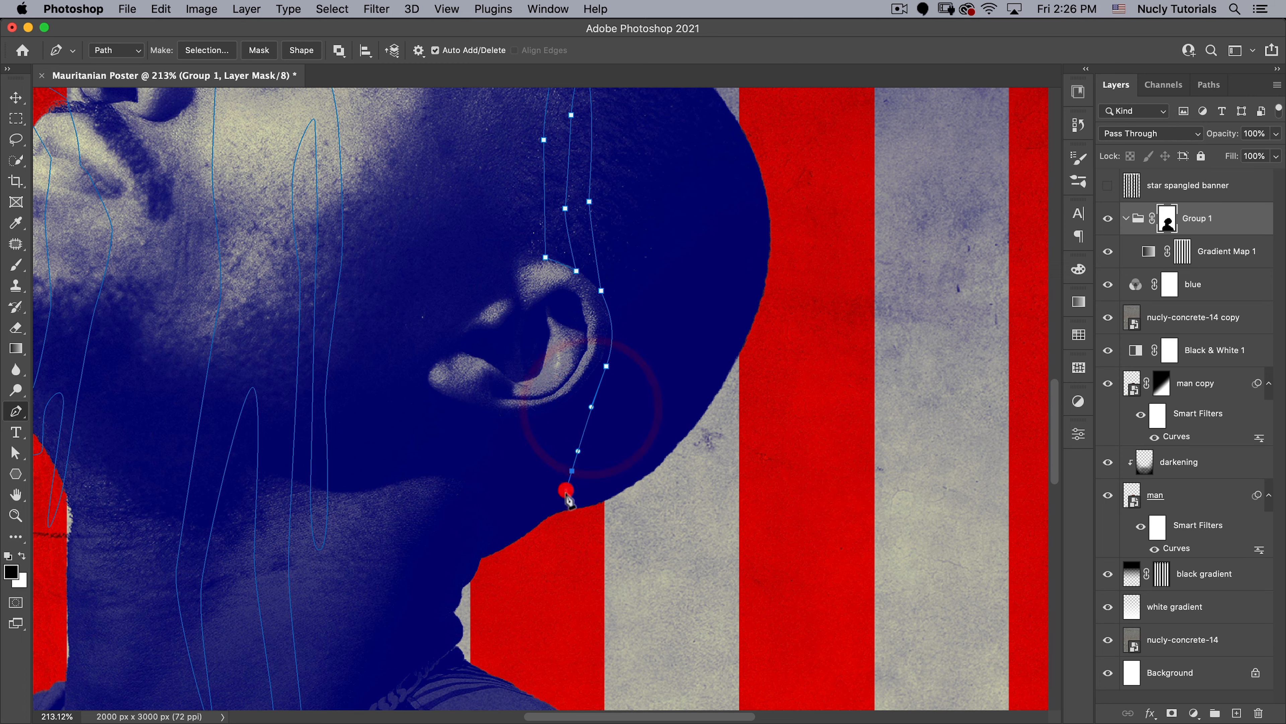
pyautogui.click(561, 515)
# - Run the path back up behind the ear to the head's edge, out above the head, and close it at its starting point
pyautogui.click(597, 453)
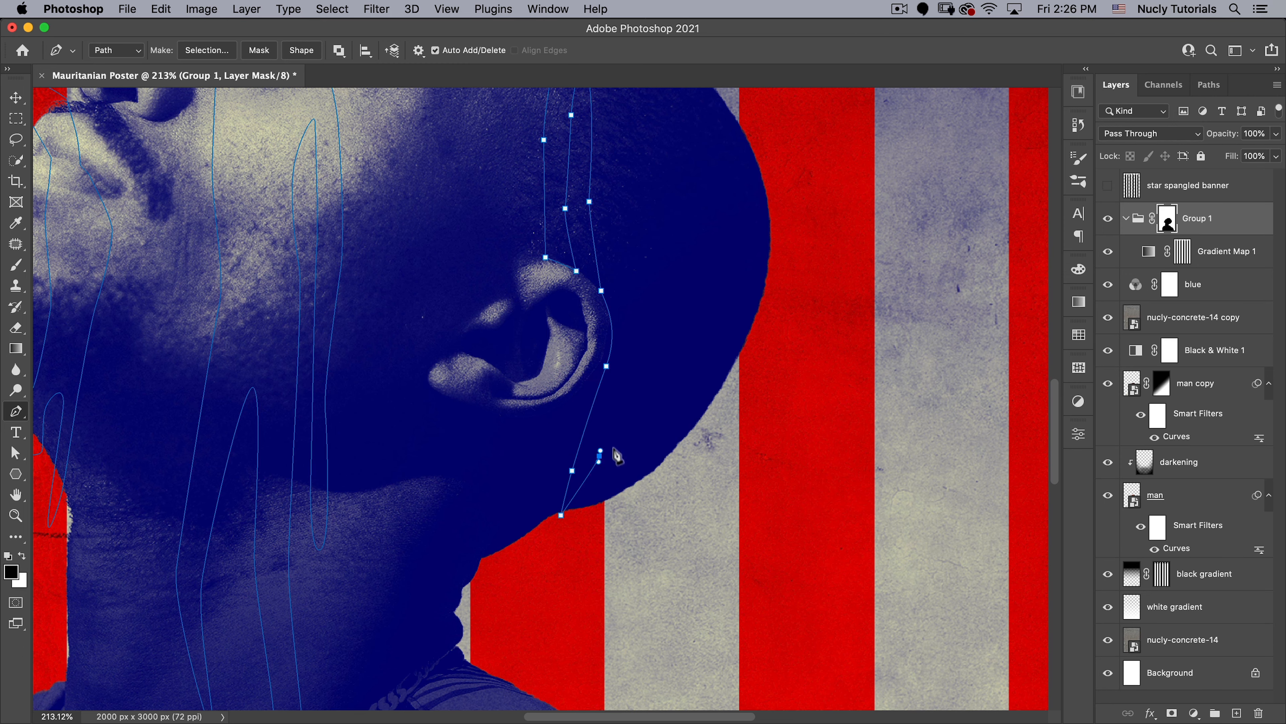
pyautogui.press('super+z')
pyautogui.moveTo(628, 347); pyautogui.dragTo(634, 319)
pyautogui.moveTo(631, 255); pyautogui.dragTo(624, 208)
pyautogui.press('space')
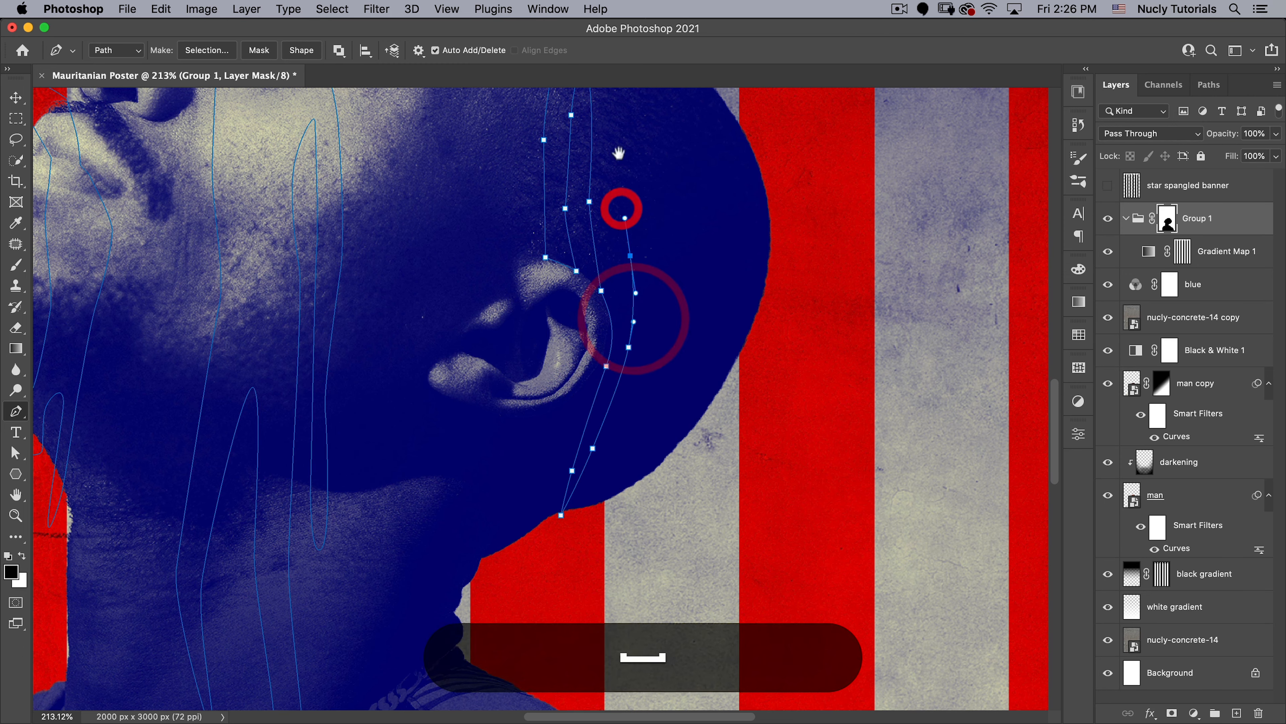
pyautogui.moveTo(619, 147); pyautogui.dragTo(668, 490)
pyautogui.moveTo(656, 398); pyautogui.dragTo(655, 371)
pyautogui.click(655, 340)
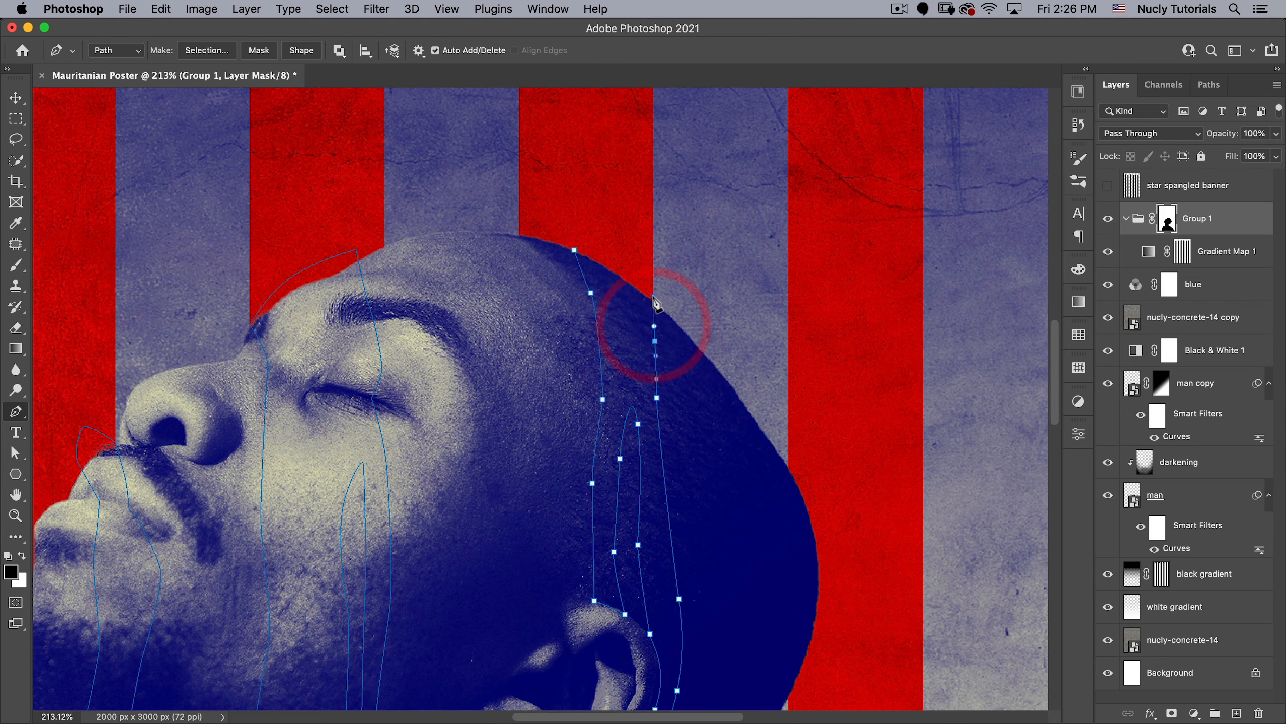
pyautogui.click(653, 295)
pyautogui.click(606, 187)
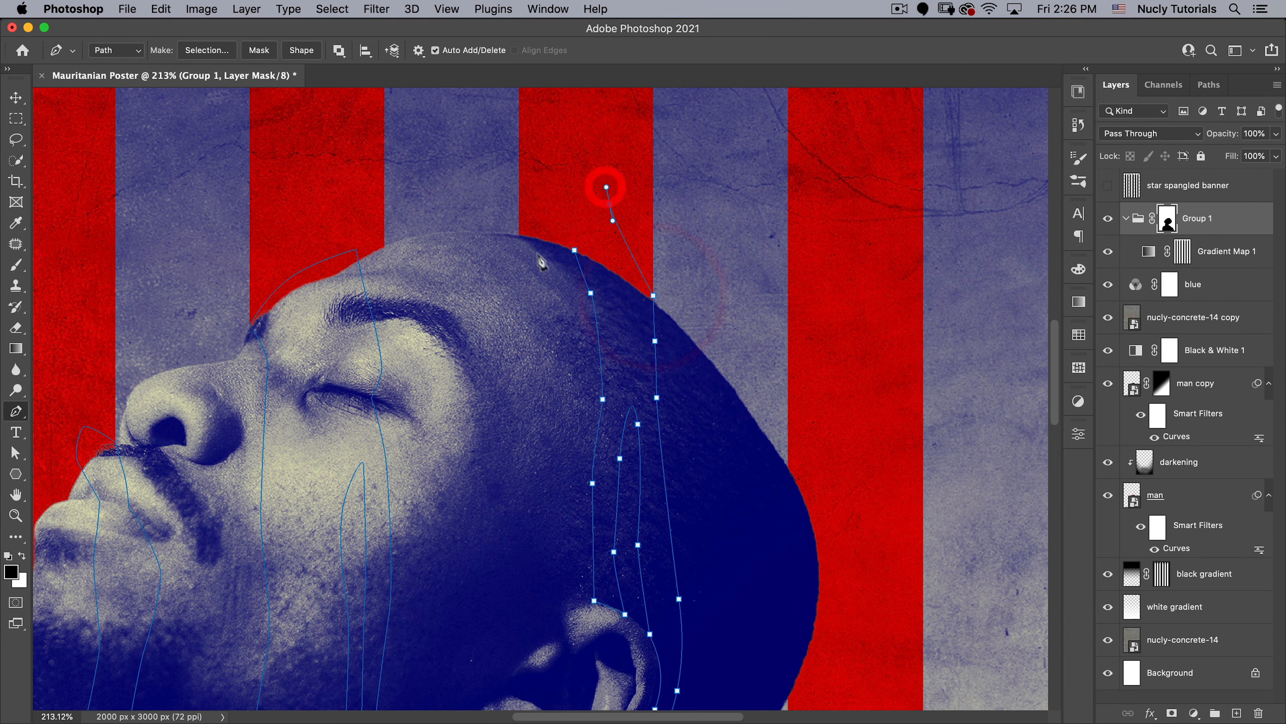
pyautogui.click(575, 251)
# - Select all three drip paths together with the Direct Selection tool and convert them into a selection
pyautogui.press('super+space')
pyautogui.moveTo(599, 351); pyautogui.dragTo(548, 448)
pyautogui.press('space')
pyautogui.moveTo(616, 411); pyautogui.dragTo(692, 300)
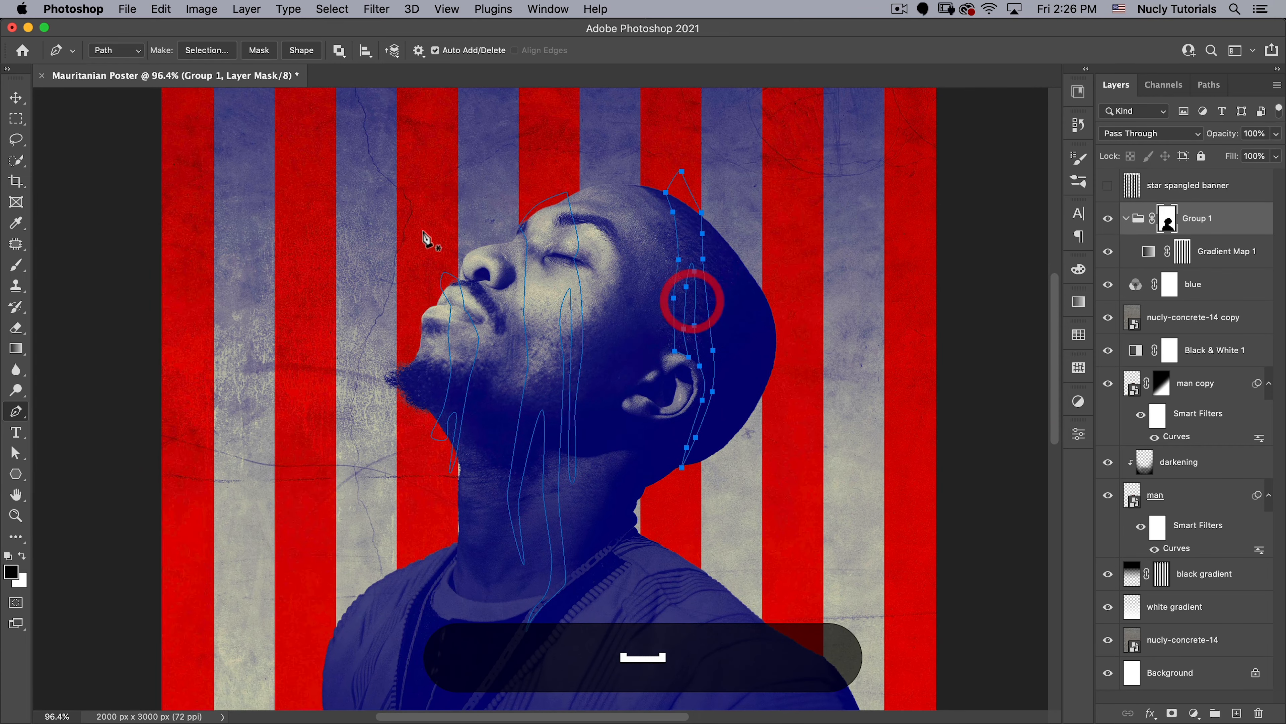
pyautogui.press('a')
pyautogui.click(16, 459)
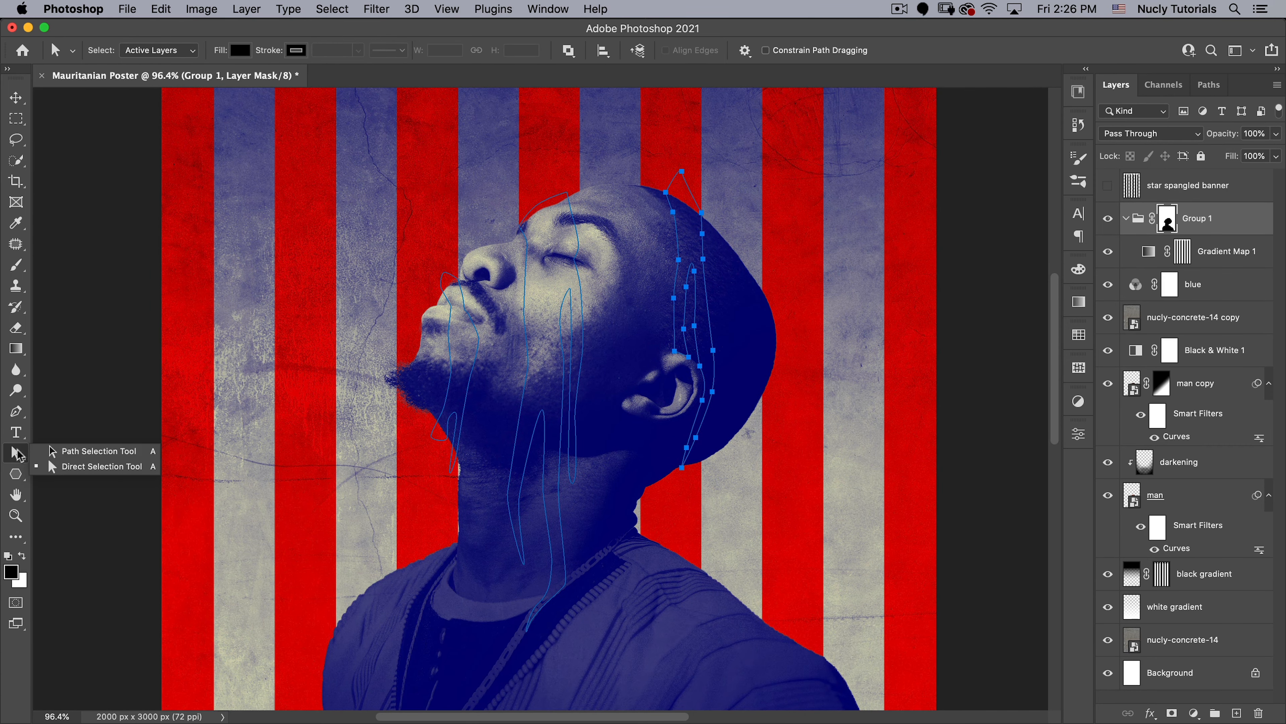
pyautogui.click(57, 463)
pyautogui.moveTo(337, 195); pyautogui.dragTo(787, 398)
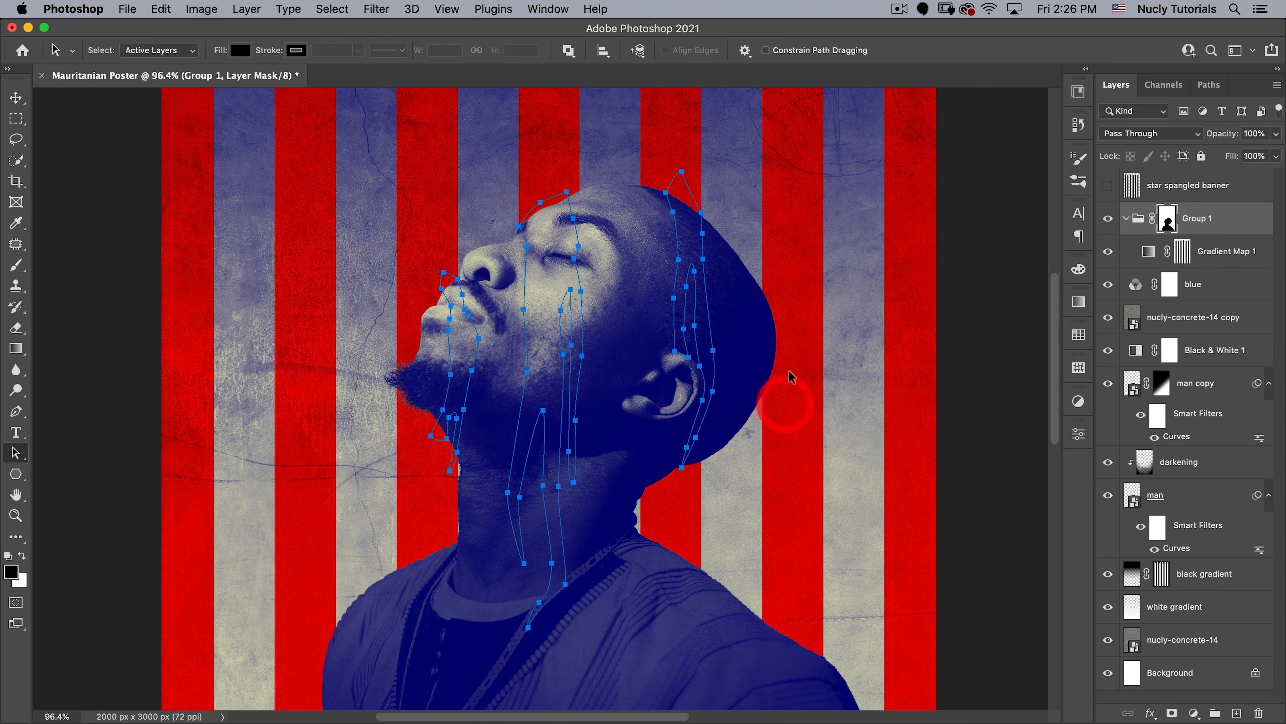
pyautogui.rightClick(635, 234)
pyautogui.click(694, 303)
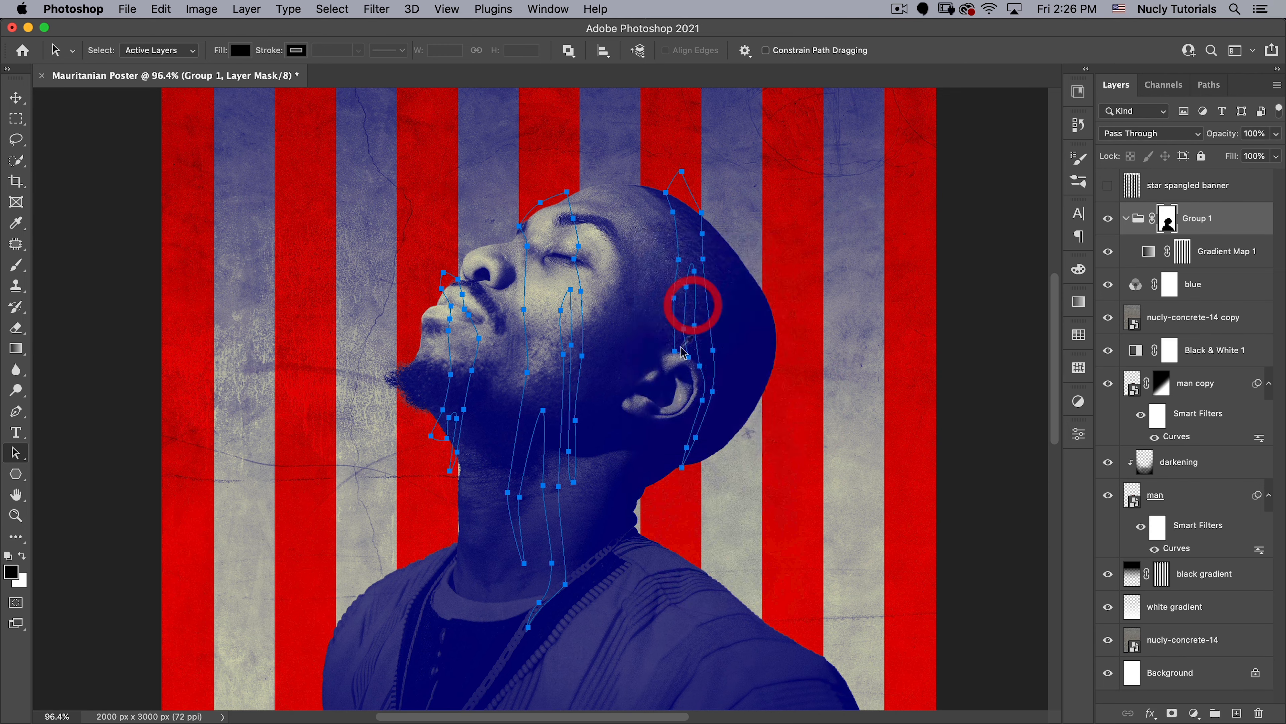
pyautogui.press('Return')
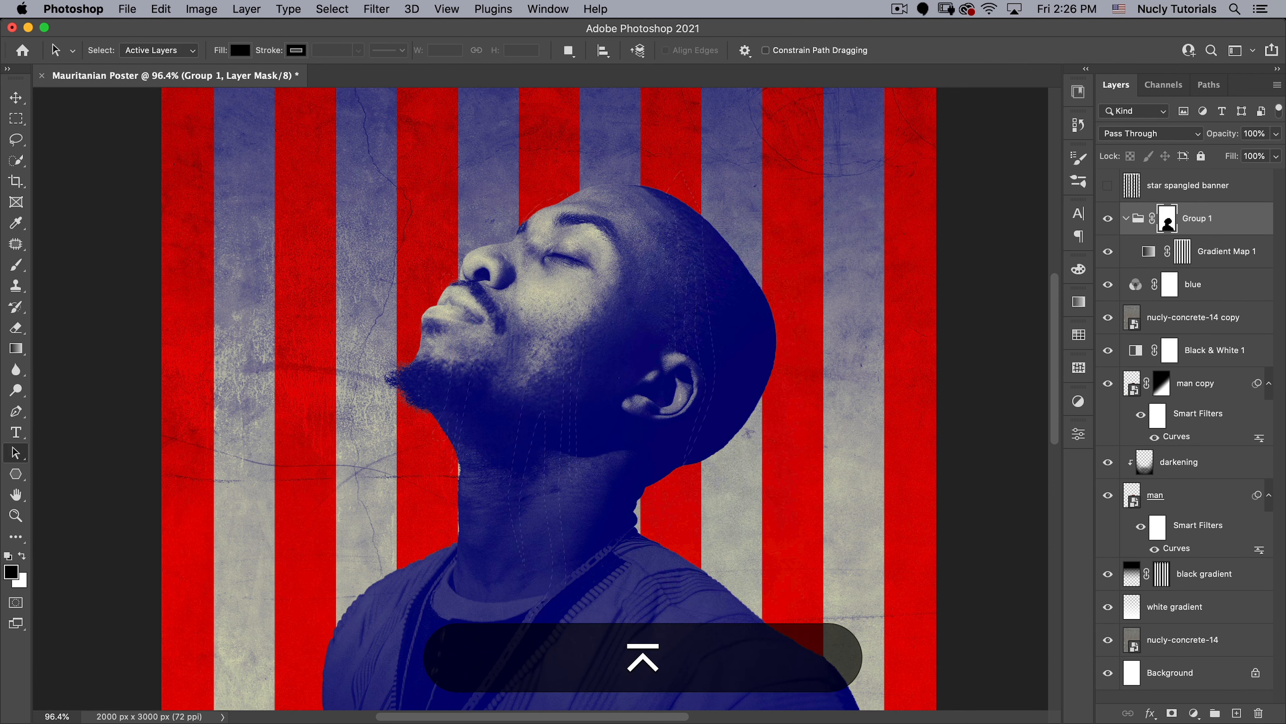
# - Fill the drip selection with white on the Group 1 layer mask, then deselect
pyautogui.click(1170, 223)
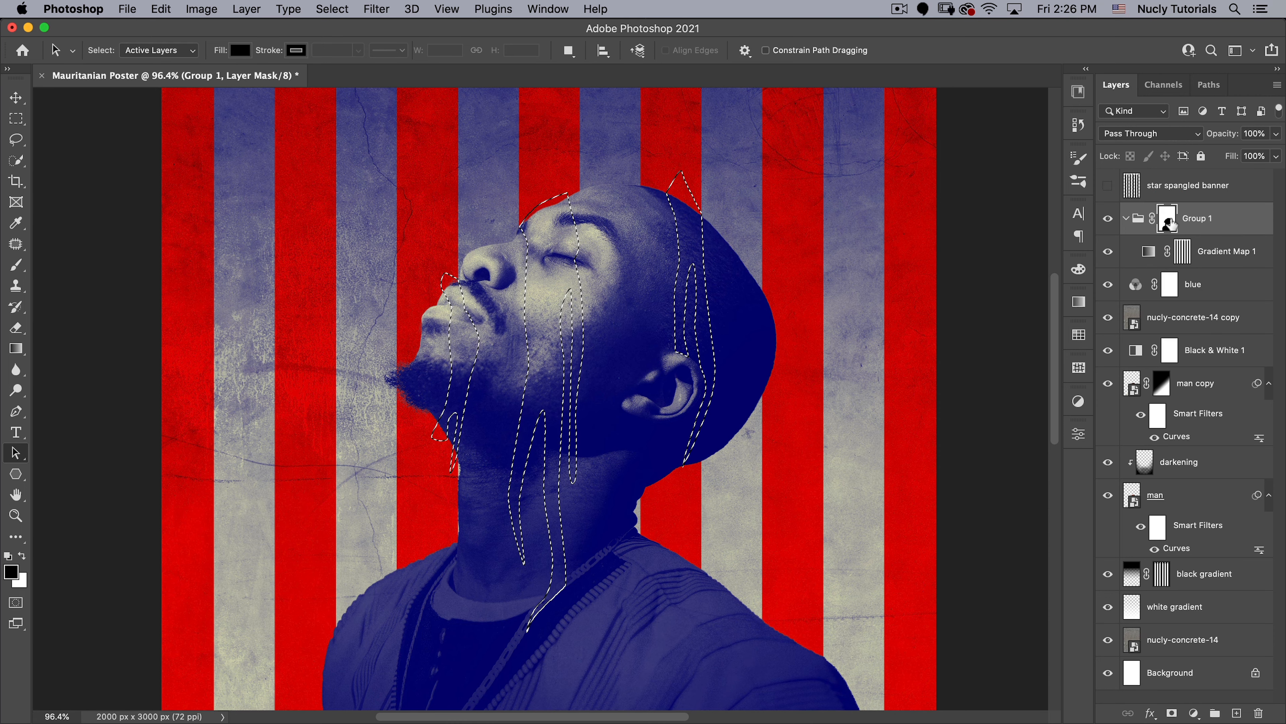
pyautogui.click(1169, 223)
pyautogui.press('x')
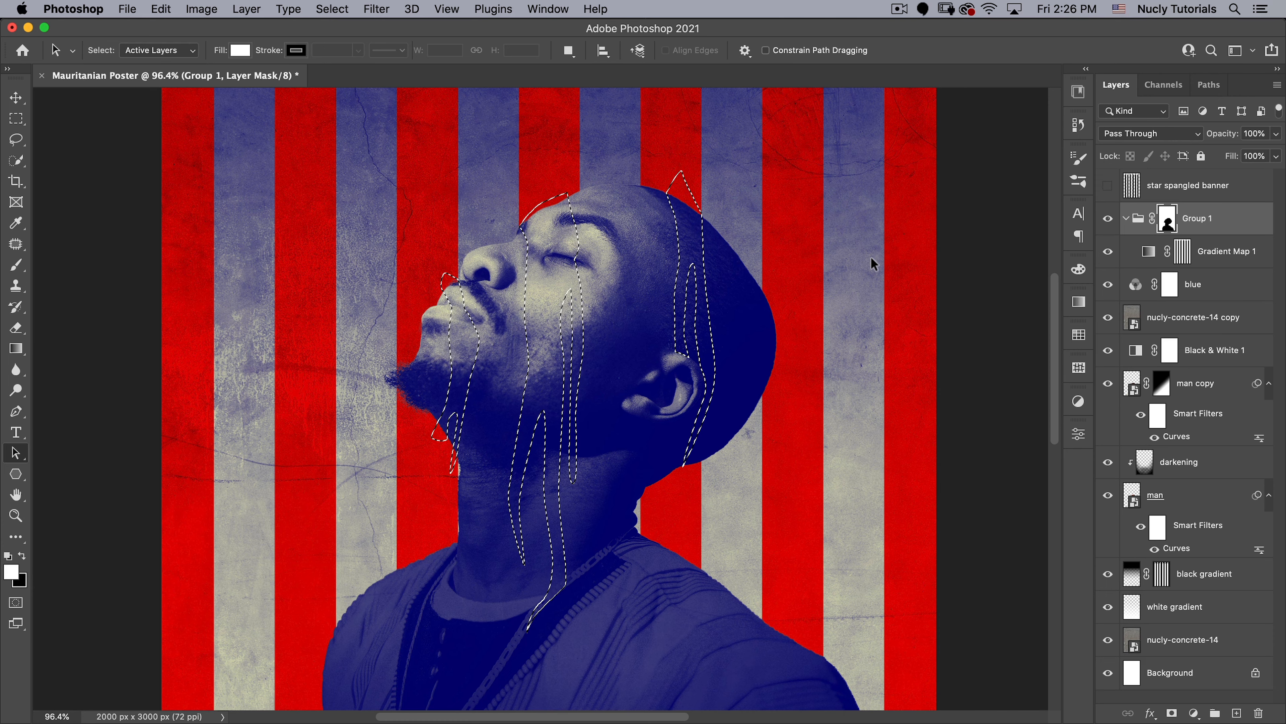
pyautogui.press('alt')
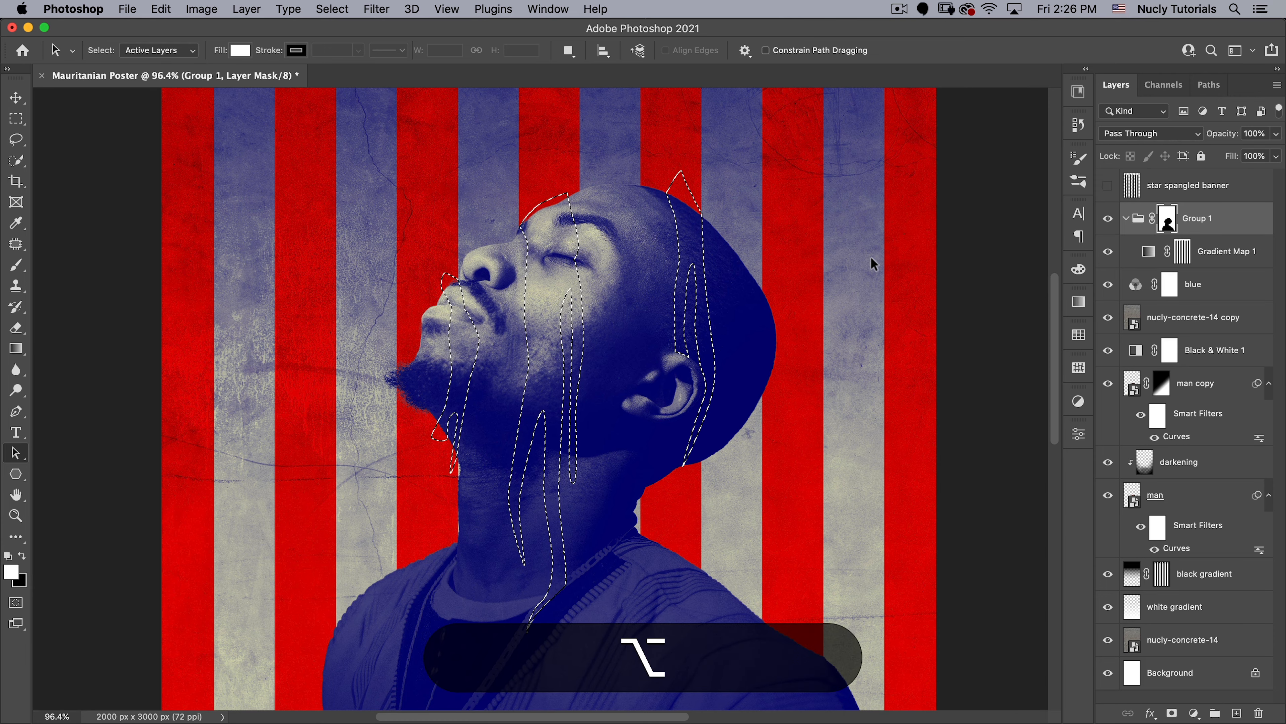
pyautogui.hotkey('alt', 'BackSpace')
pyautogui.press('super+d')
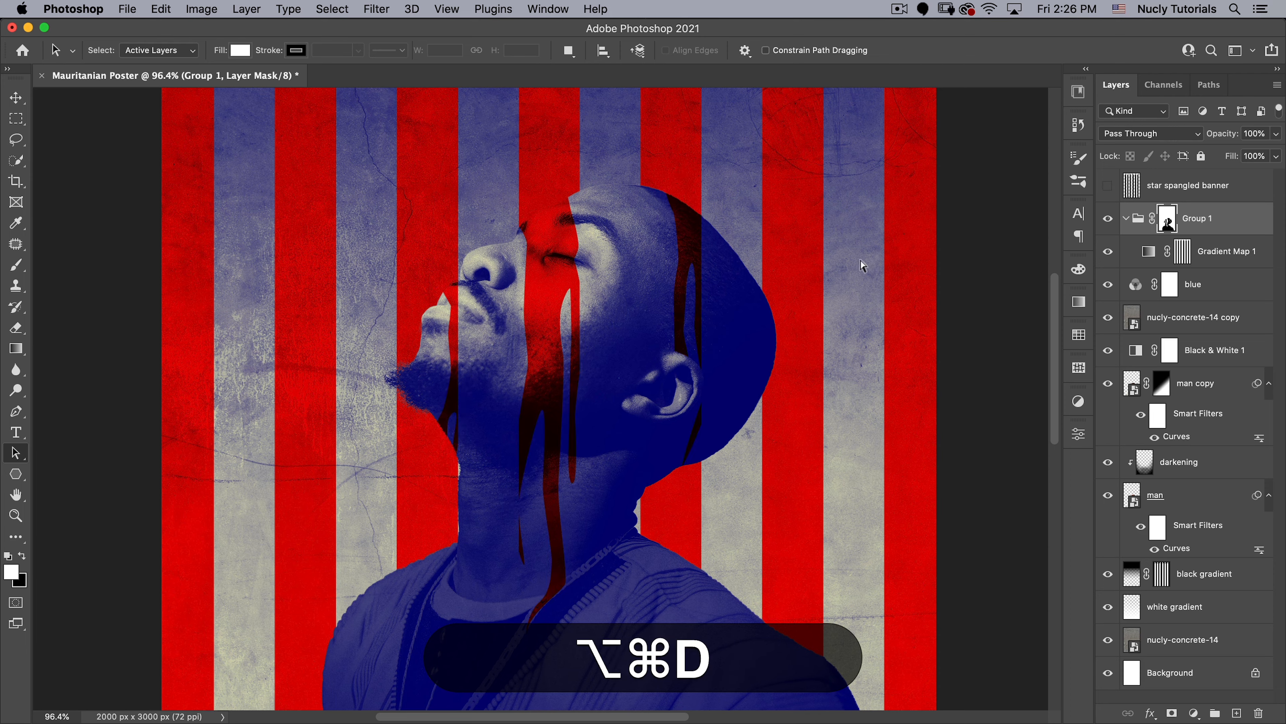
# - Examine how the striped drips on the face and head look within the whole poster
pyautogui.press('super+space')
pyautogui.moveTo(518, 347); pyautogui.dragTo(454, 396)
pyautogui.press('v')
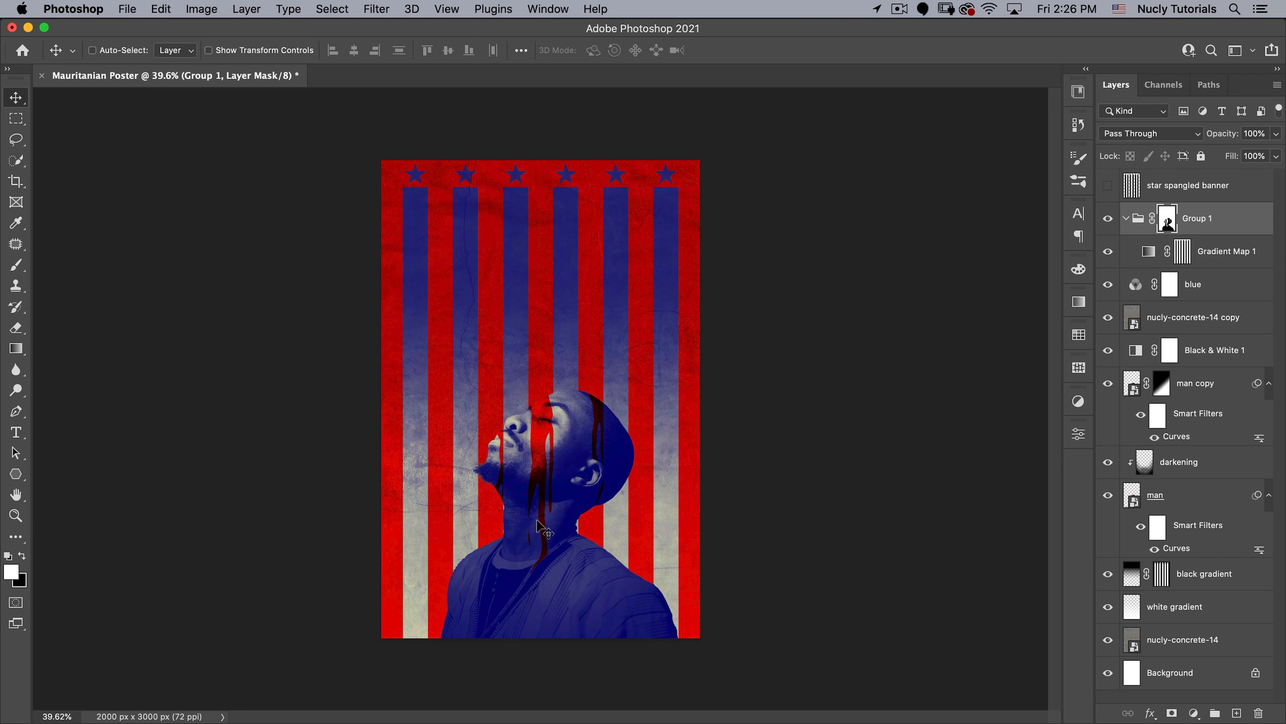
pyautogui.press('super+space')
pyautogui.moveTo(547, 514); pyautogui.dragTo(591, 378)
pyautogui.press('space')
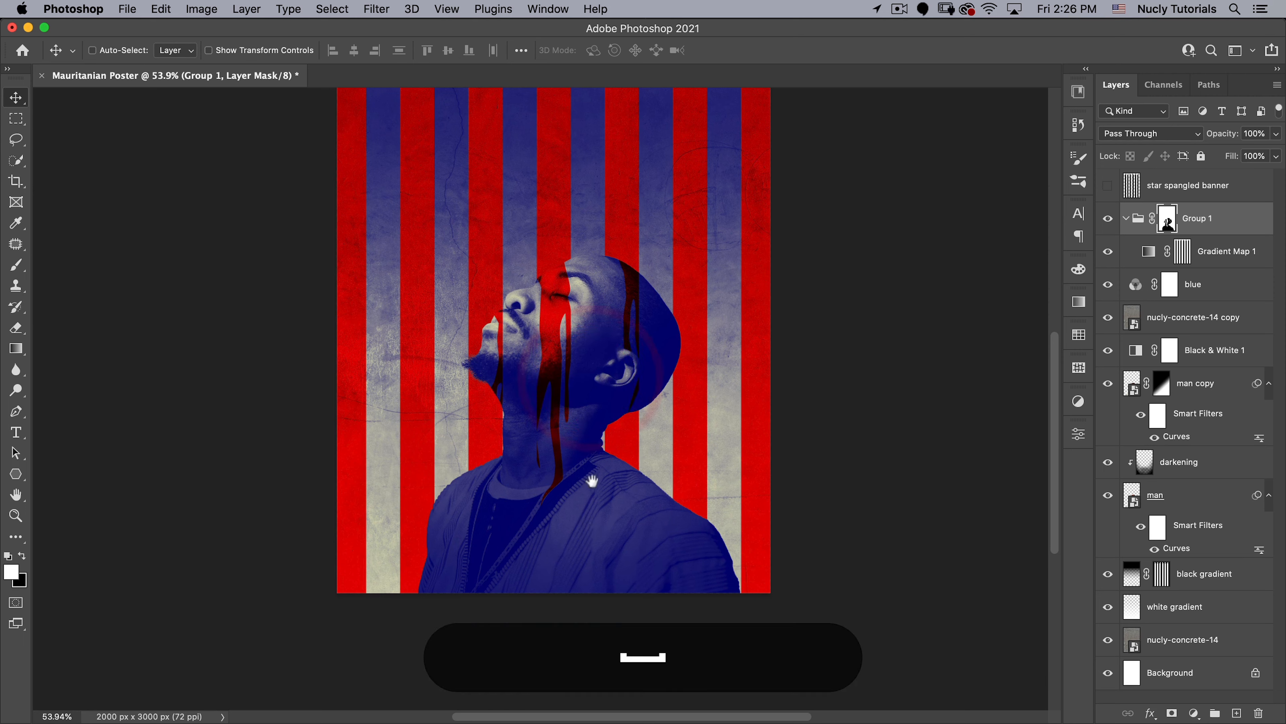
pyautogui.moveTo(592, 480); pyautogui.dragTo(574, 553)
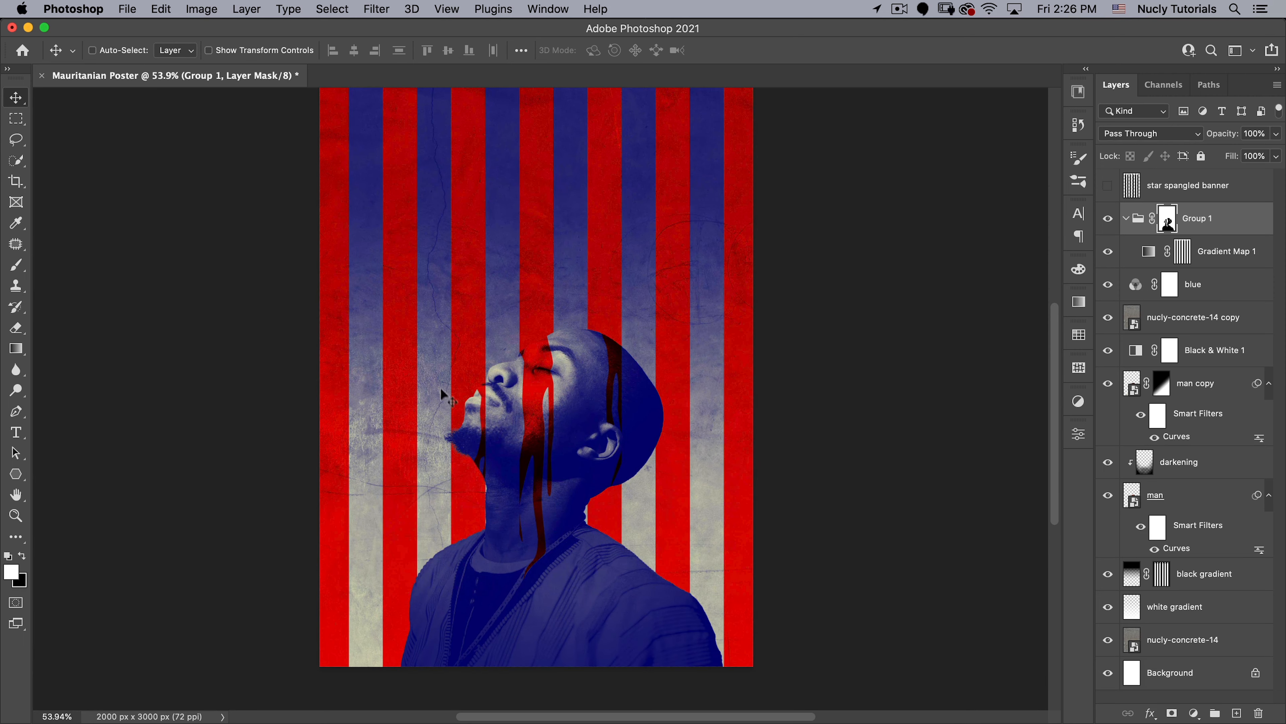
pyautogui.press('space')
pyautogui.moveTo(512, 243)
pyautogui.mouseDown()
pyautogui.moveTo(517, 299)
pyautogui.moveTo(527, 280)
pyautogui.mouseUp()
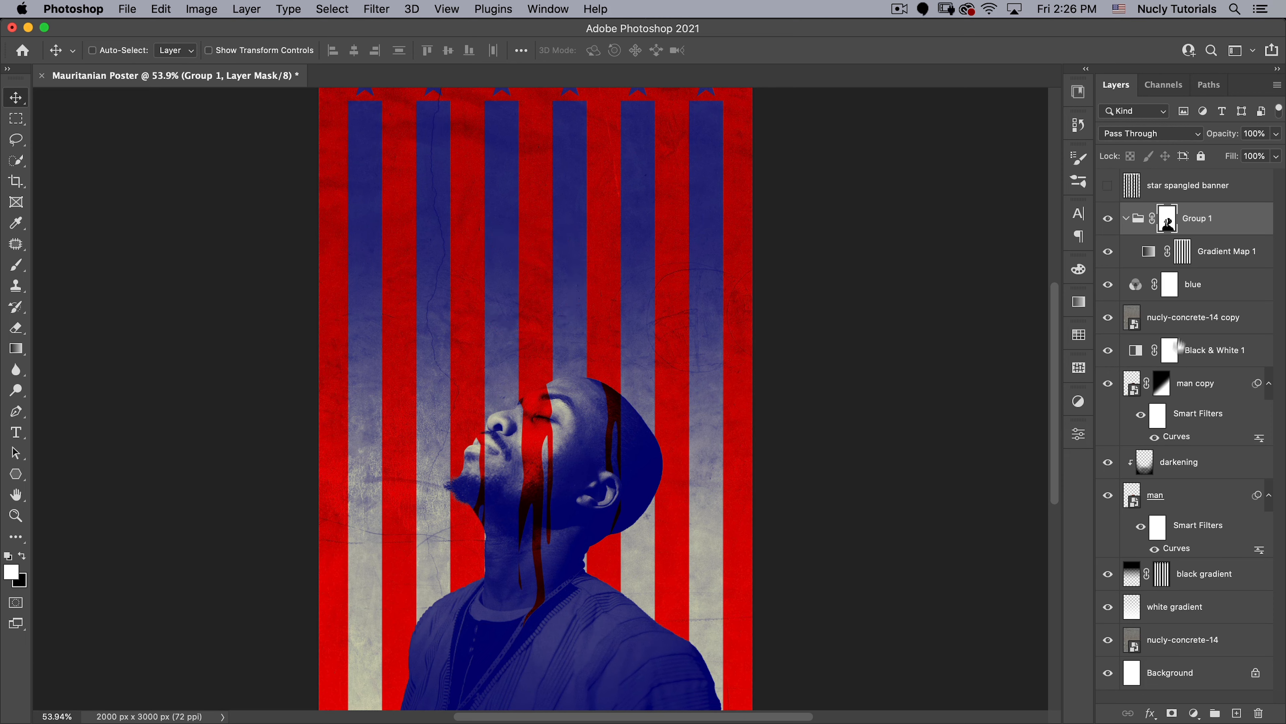
# - Add a Curves adjustment above the nucly-concrete-14 copy layer, raising the highlights slightly and adjusting the shadows
pyautogui.click(1195, 318)
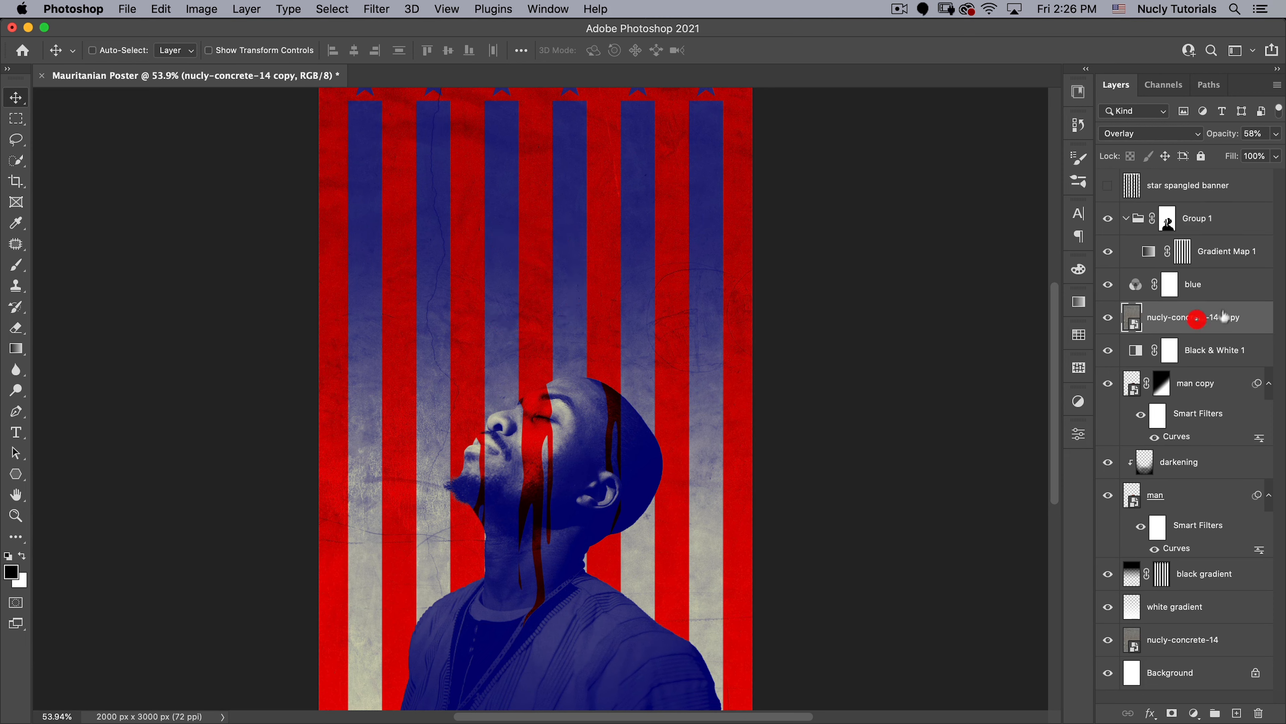
pyautogui.click(1194, 712)
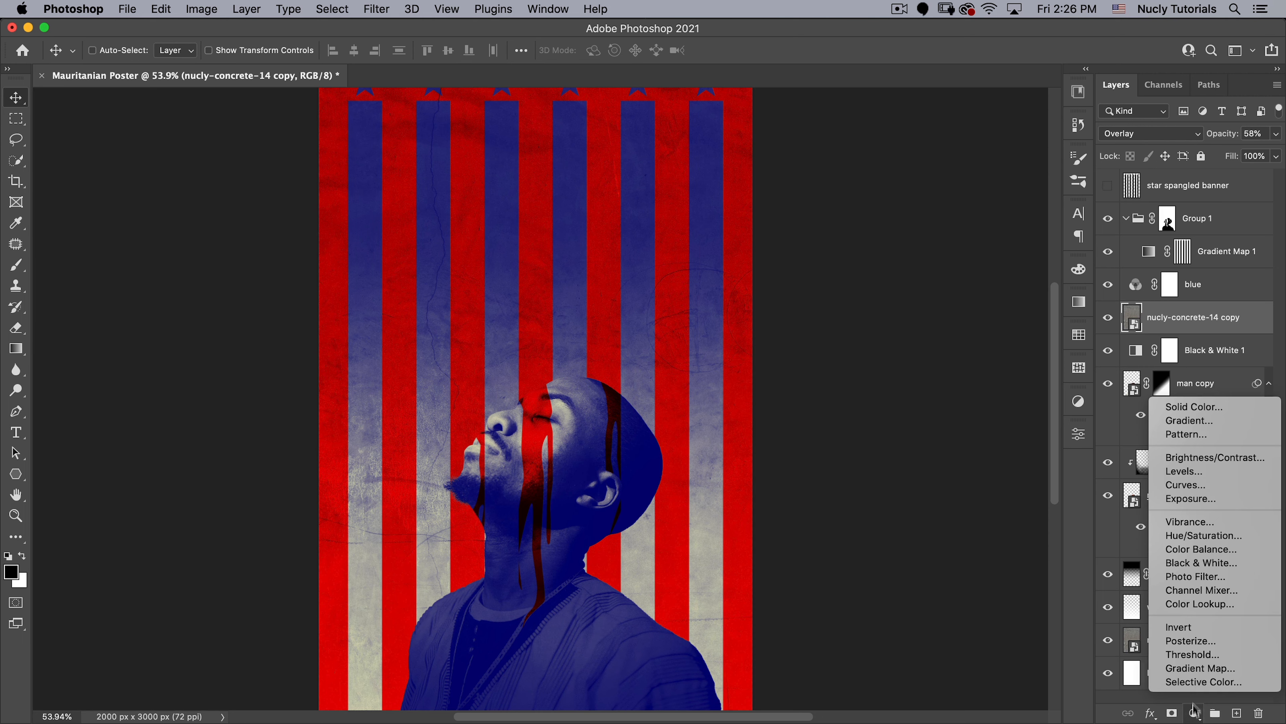
pyautogui.click(1212, 485)
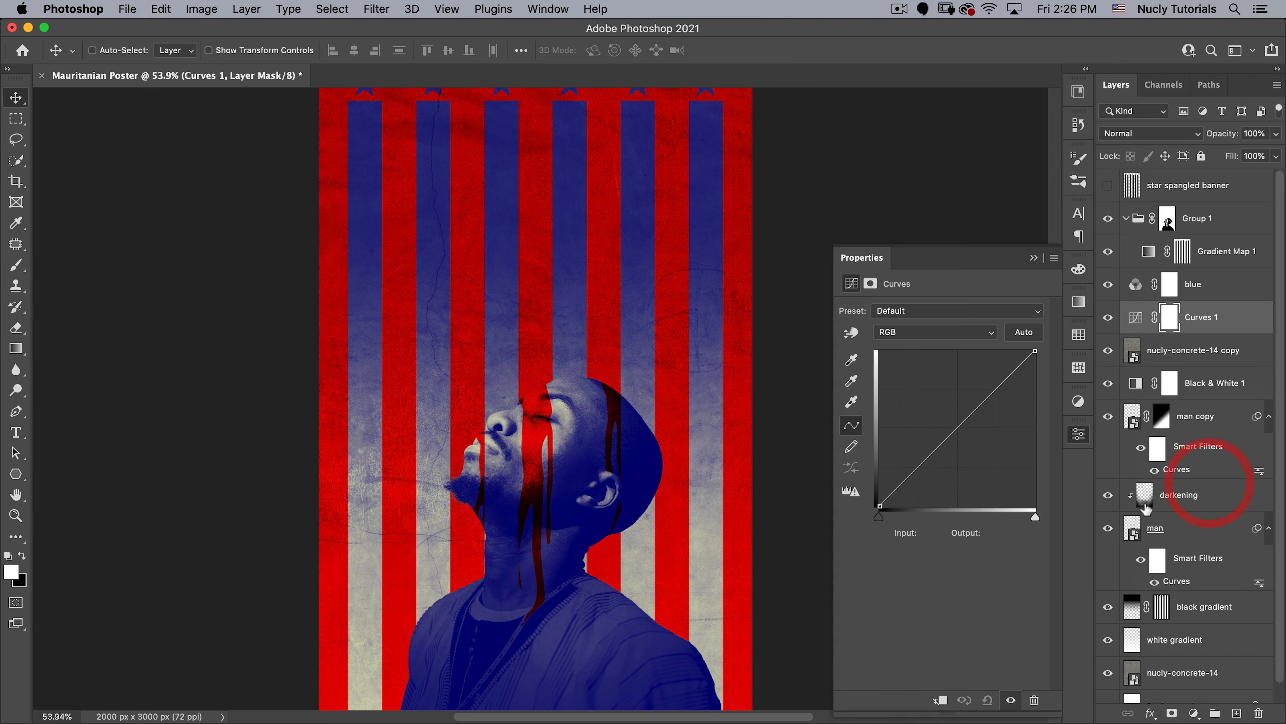
pyautogui.moveTo(995, 388); pyautogui.dragTo(996, 381)
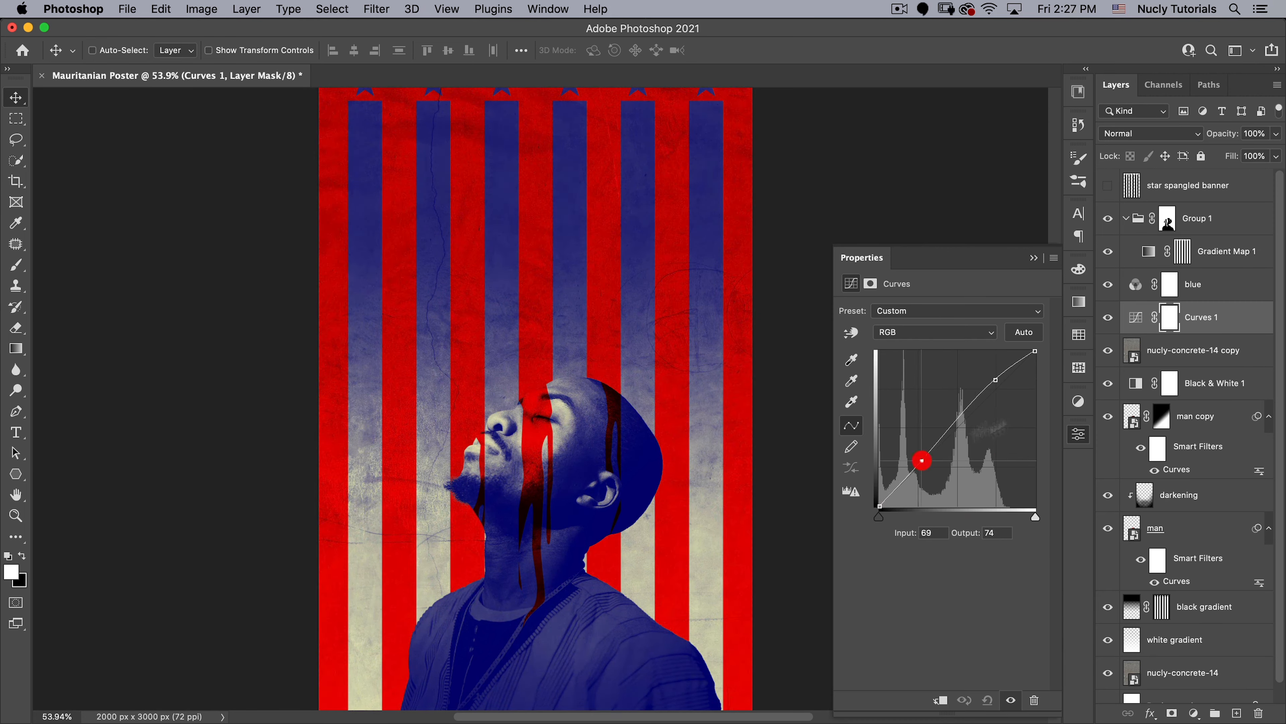
pyautogui.click(1078, 435)
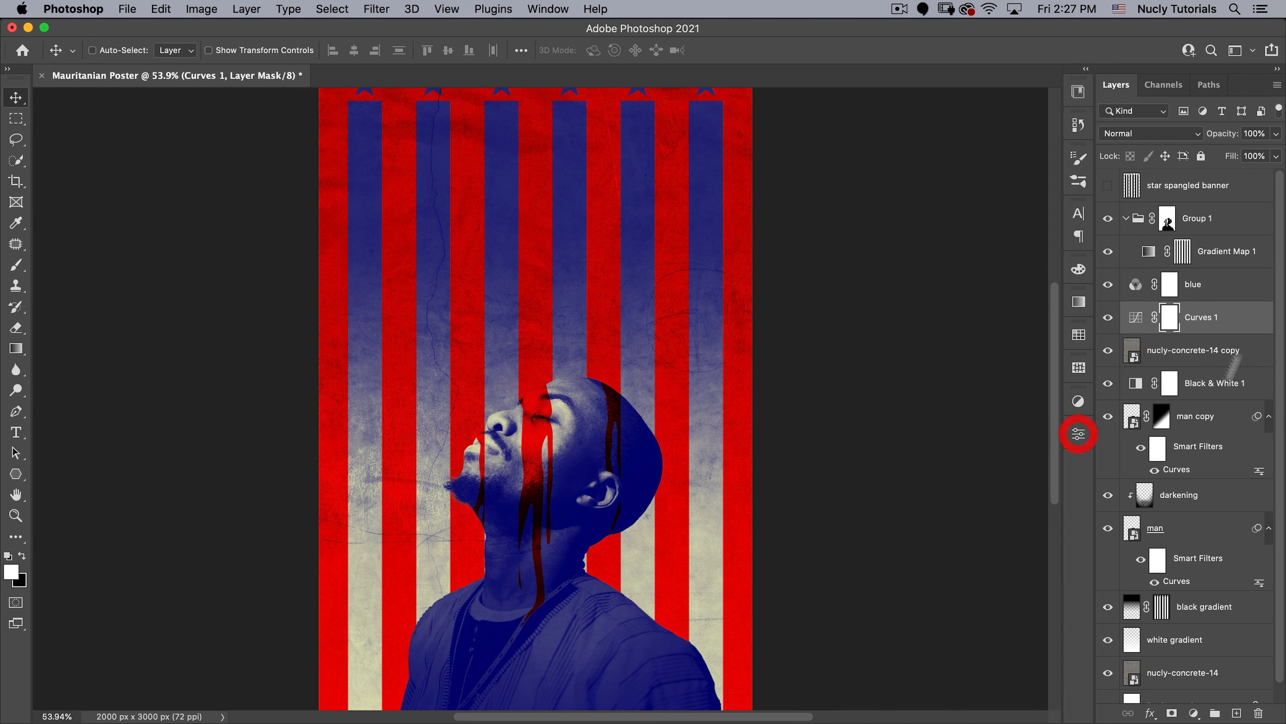
# - Place nucly-concrete-37.jpg as an embedded image directly above Group 1
pyautogui.click(1232, 217)
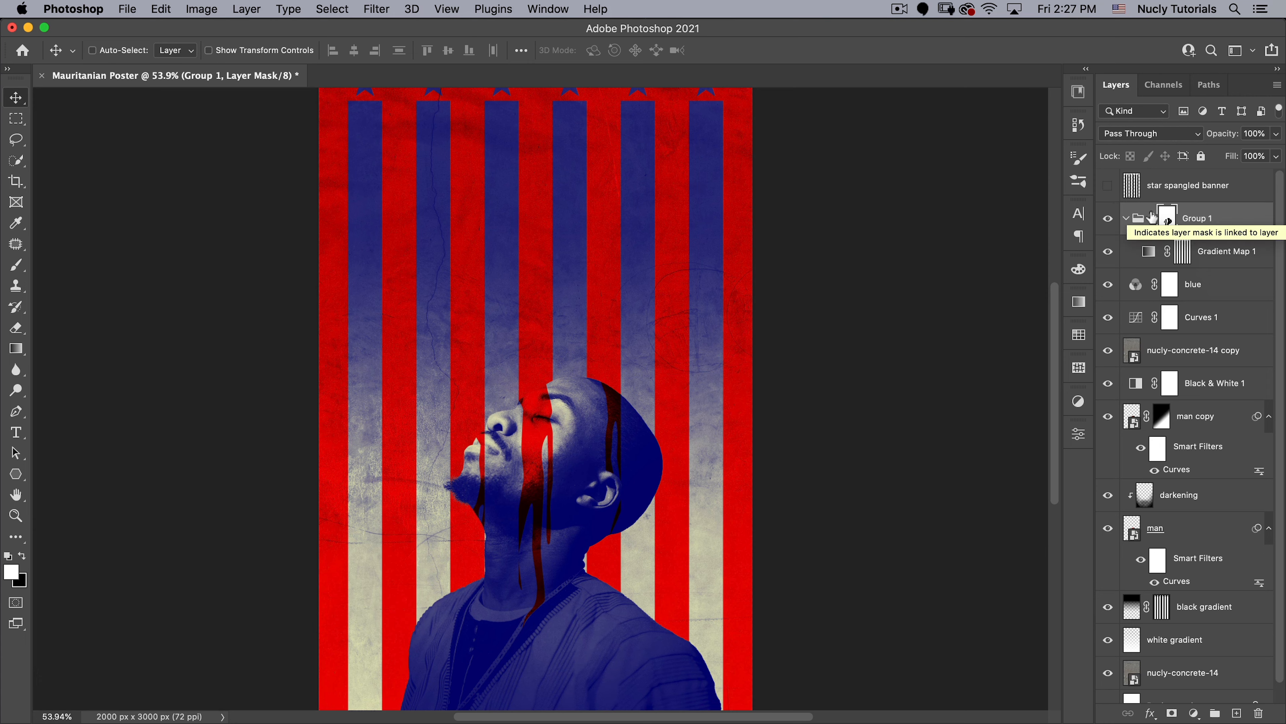
pyautogui.click(127, 9)
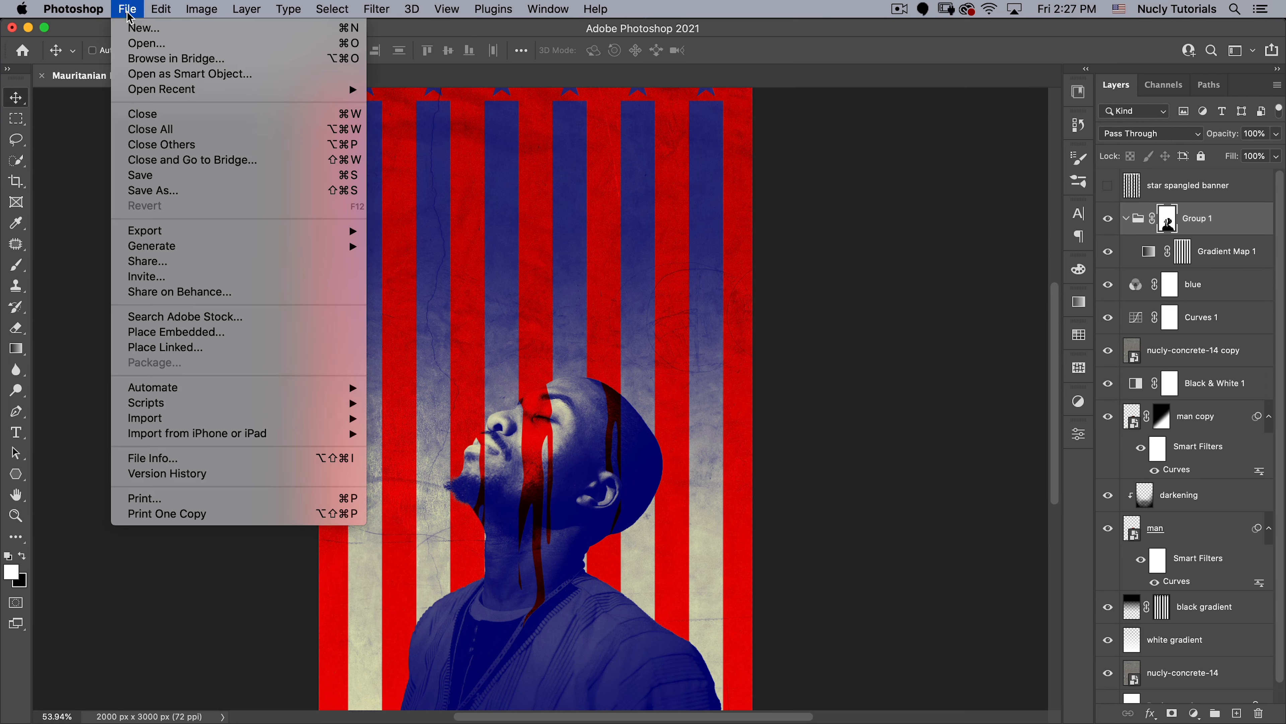
pyautogui.click(173, 331)
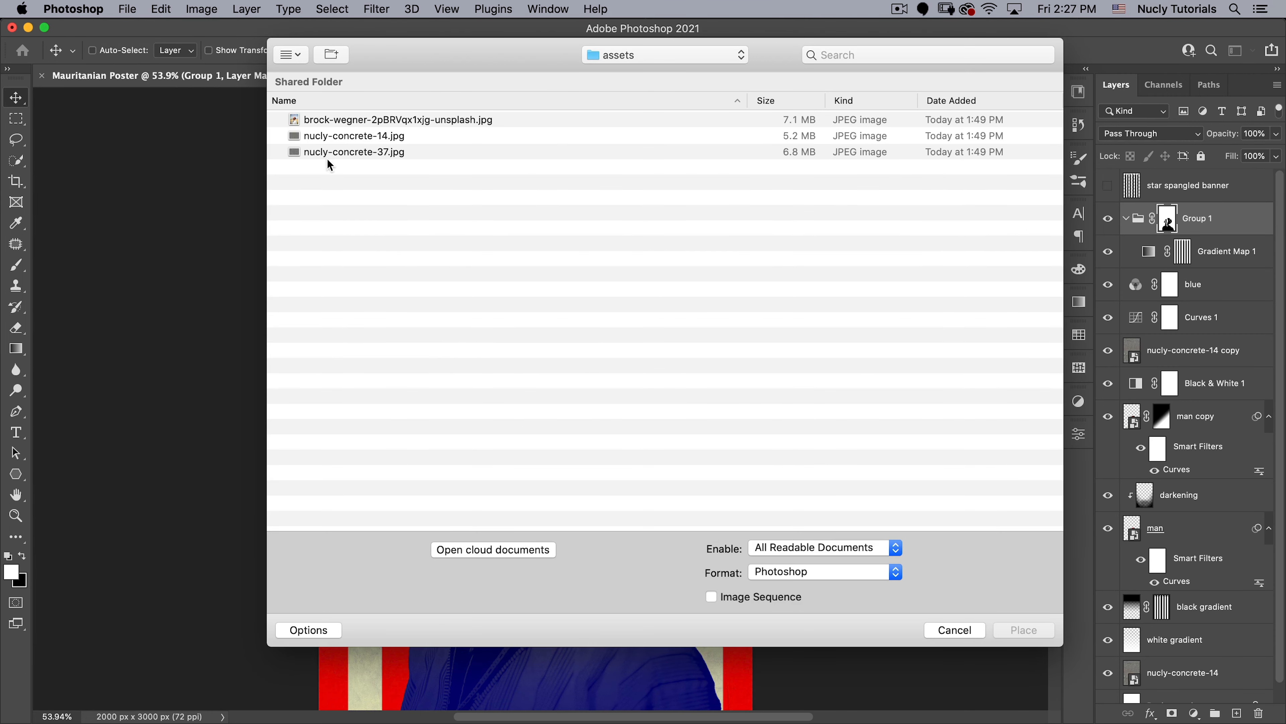
pyautogui.click(342, 152)
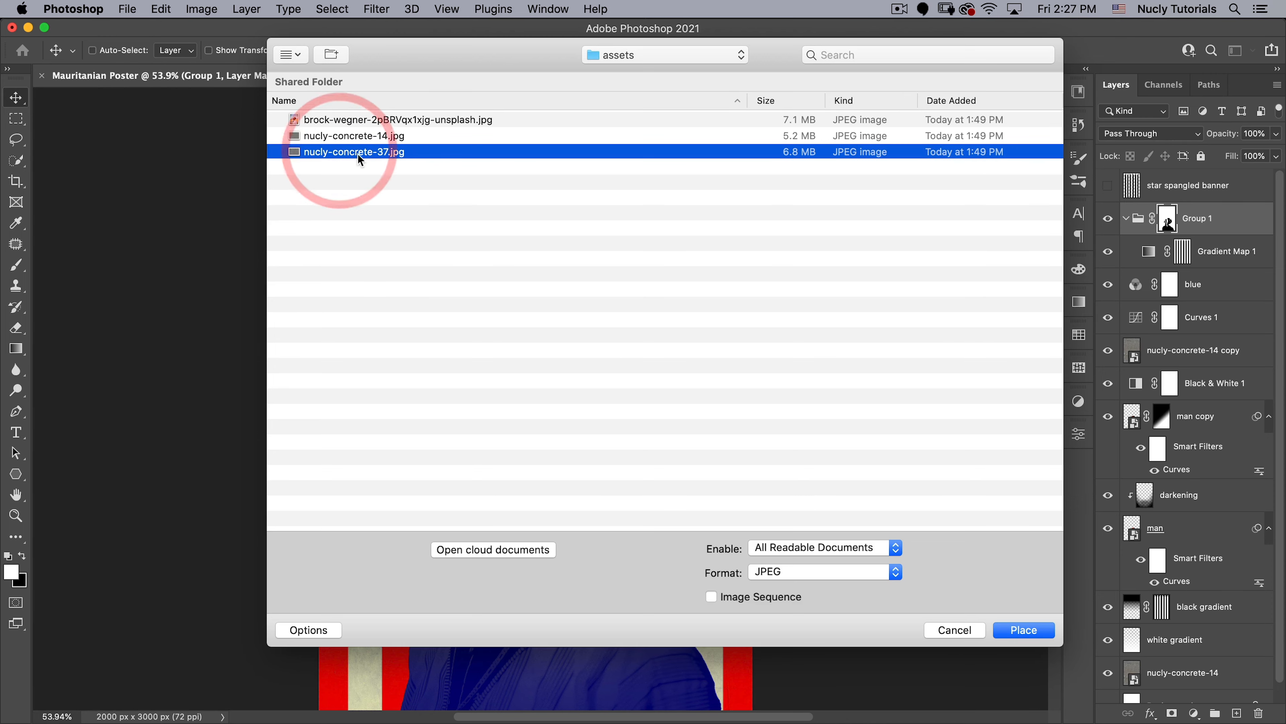
pyautogui.click(1024, 629)
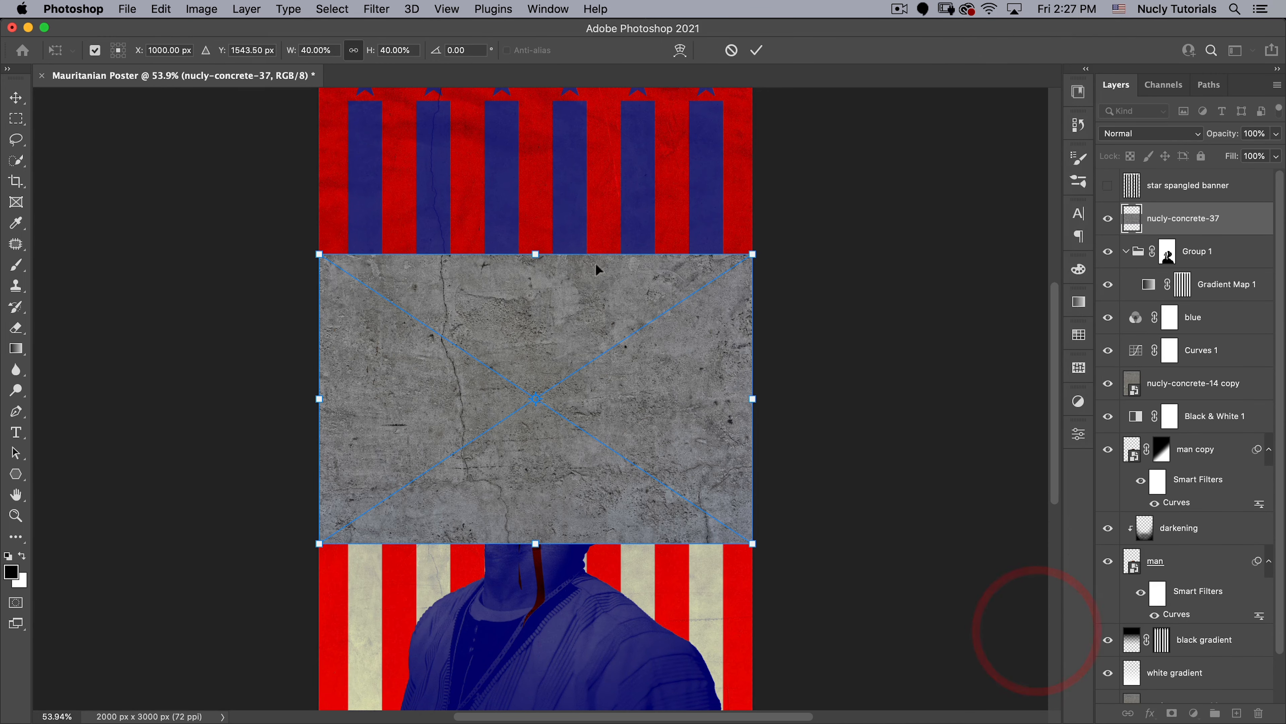
# - Rotate the placed concrete to -90° and scale it from its centre to about 62% so it covers the whole poster
pyautogui.moveTo(637, 236); pyautogui.dragTo(393, 245)
pyautogui.keyDown('alt'); pyautogui.click(608, 271); pyautogui.keyUp('alt')
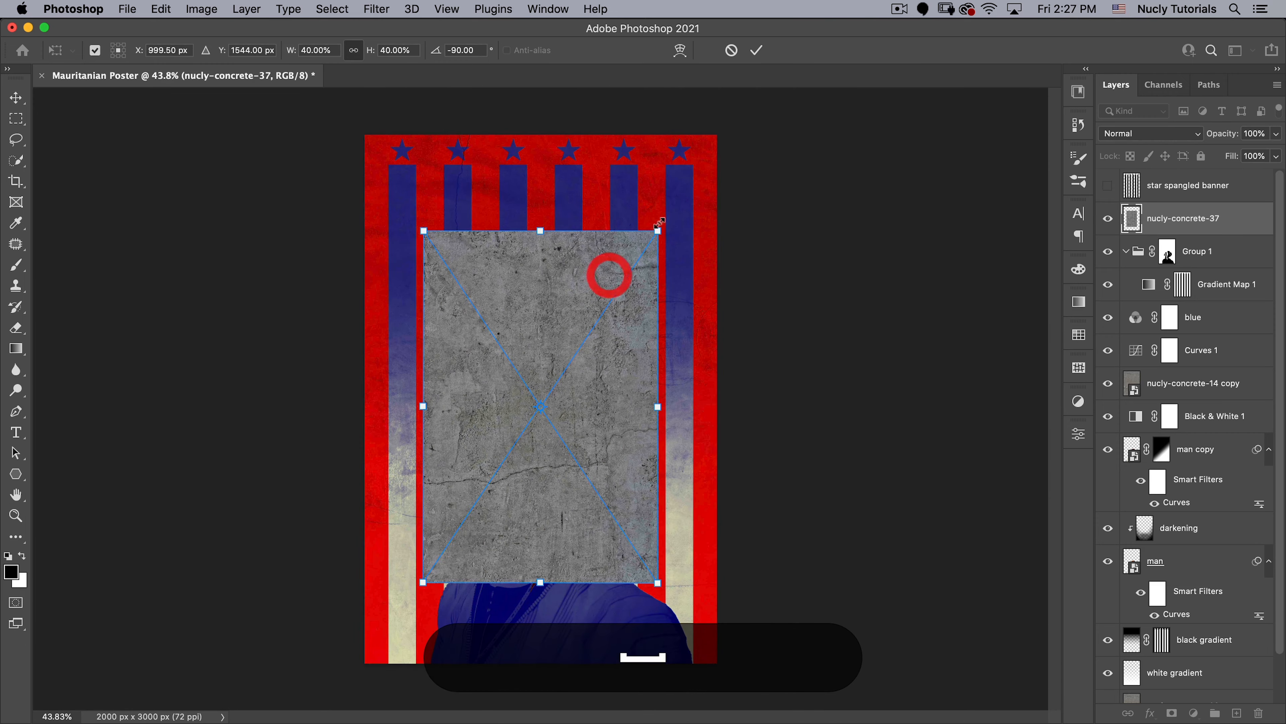
pyautogui.moveTo(660, 230); pyautogui.dragTo(733, 138)
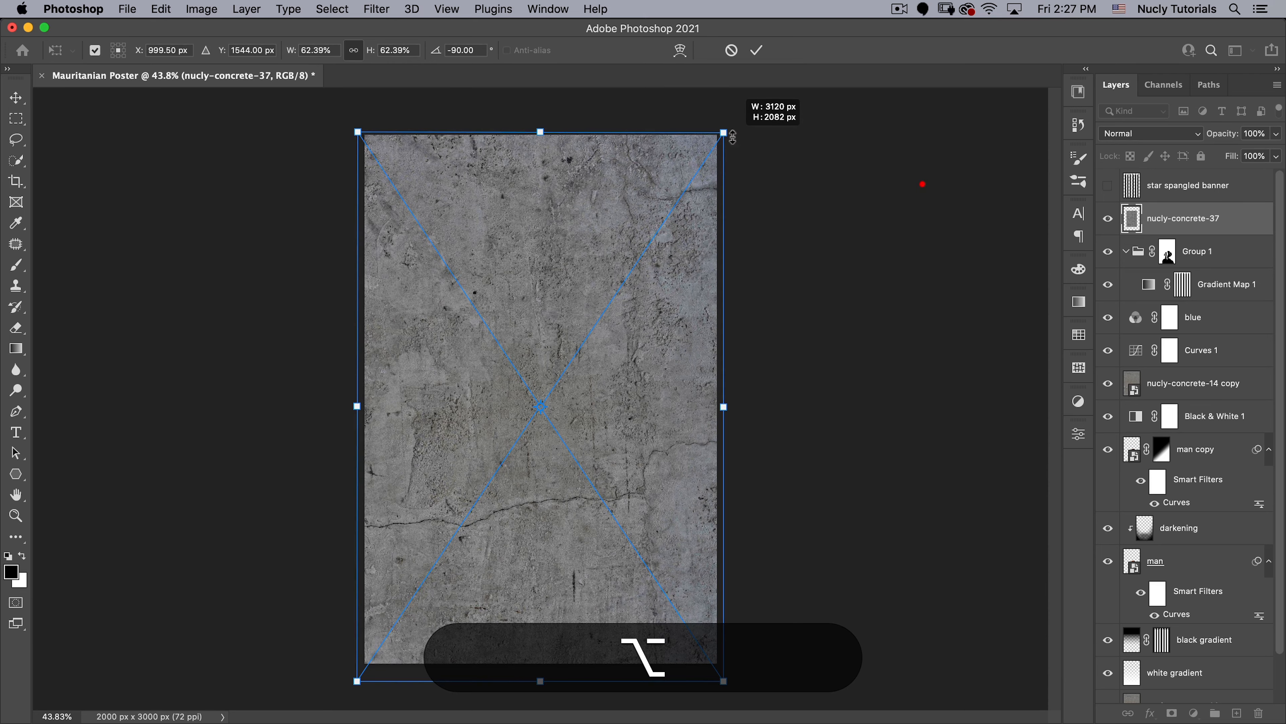
pyautogui.click(757, 49)
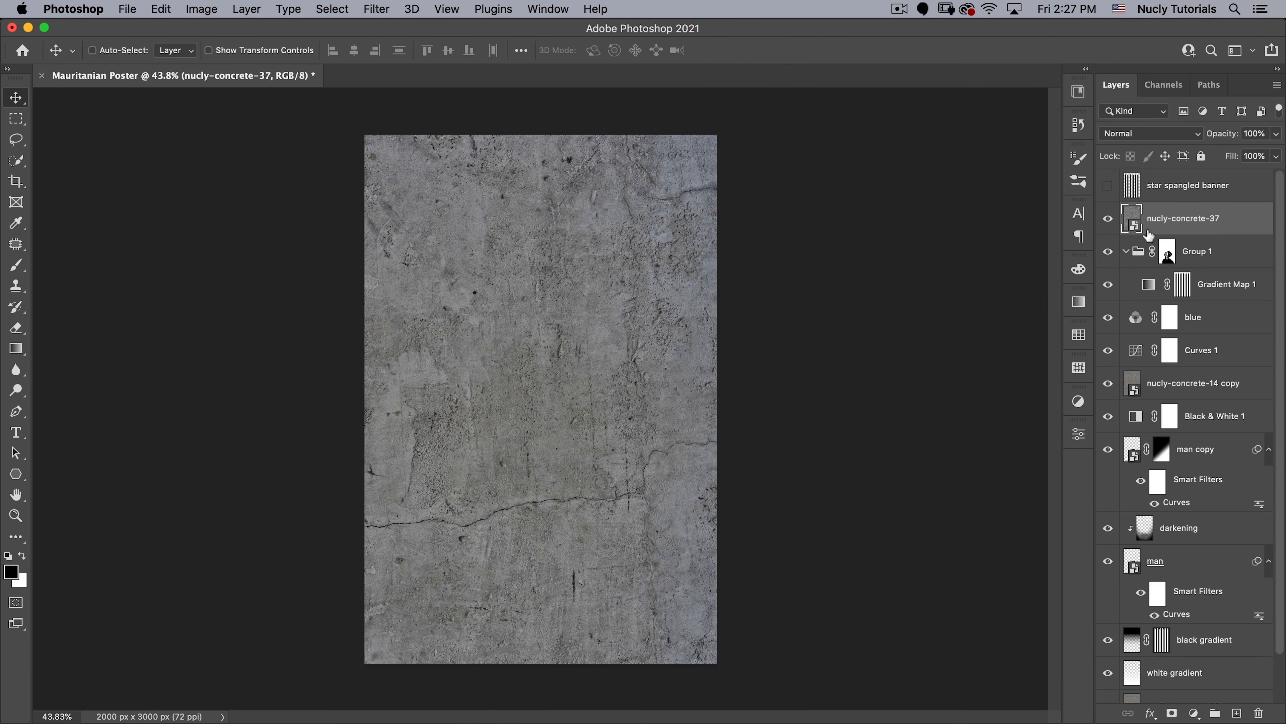
# - Try the Overlay blend mode on the nucly-concrete-37 layer and inspect the texture on the stars and stripes
pyautogui.moveTo(563, 422); pyautogui.dragTo(574, 422)
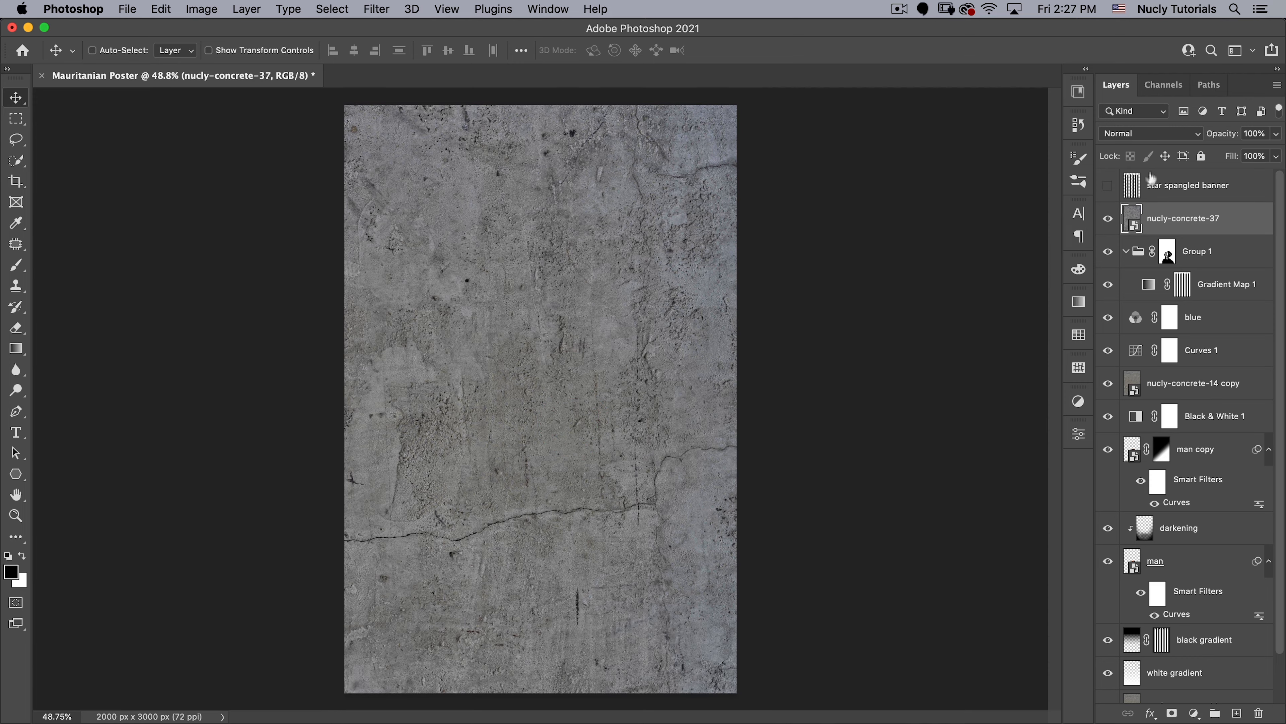
pyautogui.click(1145, 134)
pyautogui.click(1126, 307)
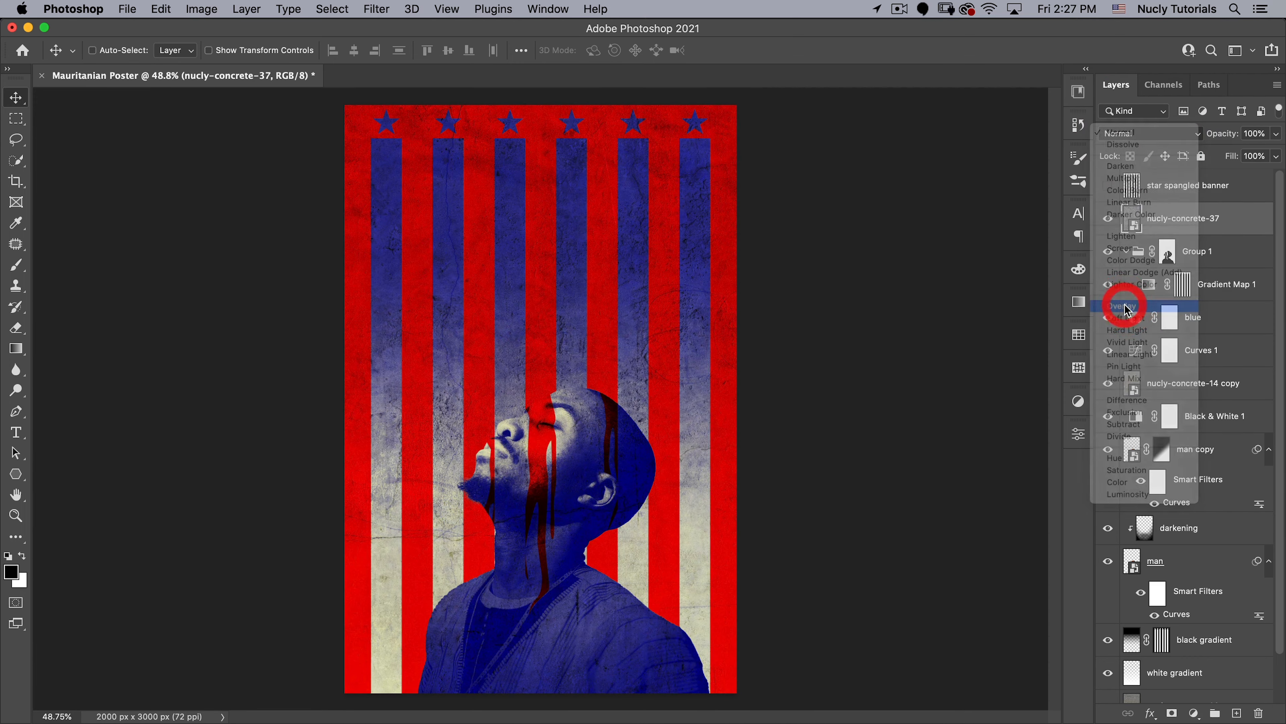
pyautogui.moveTo(385, 123); pyautogui.dragTo(473, 96)
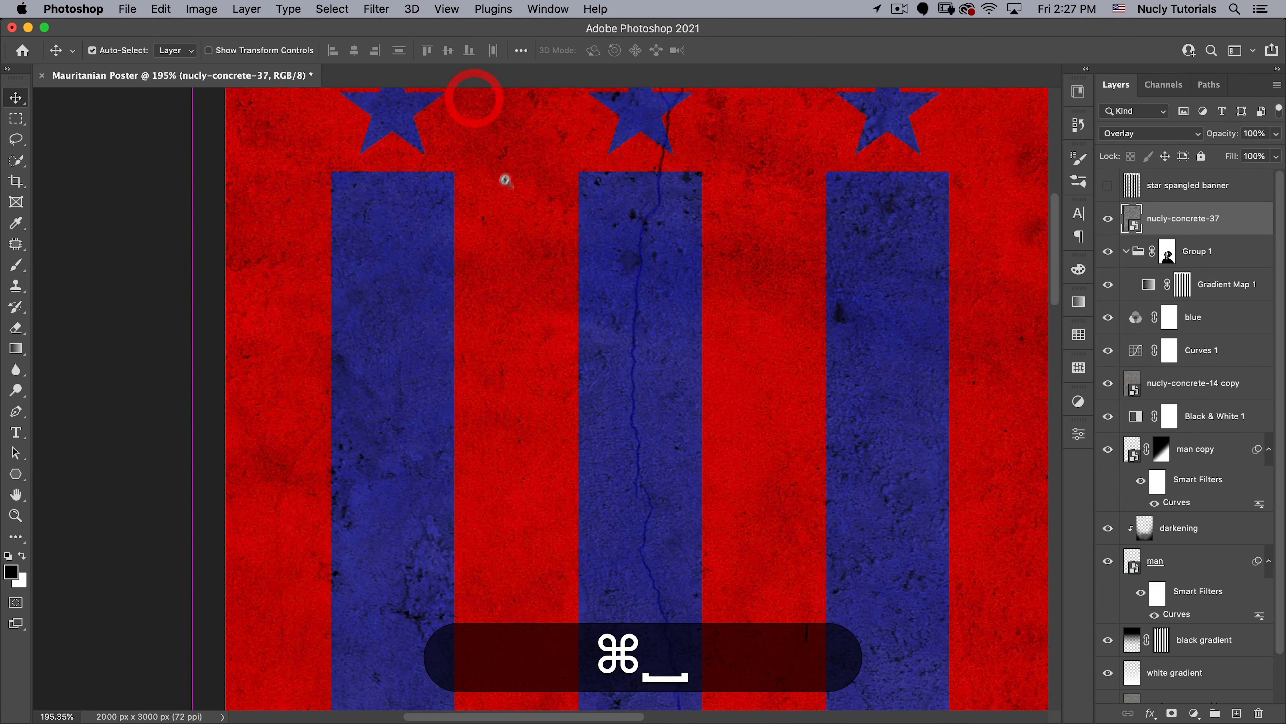
pyautogui.moveTo(510, 222); pyautogui.dragTo(445, 264)
pyautogui.moveTo(620, 390); pyautogui.dragTo(537, 254)
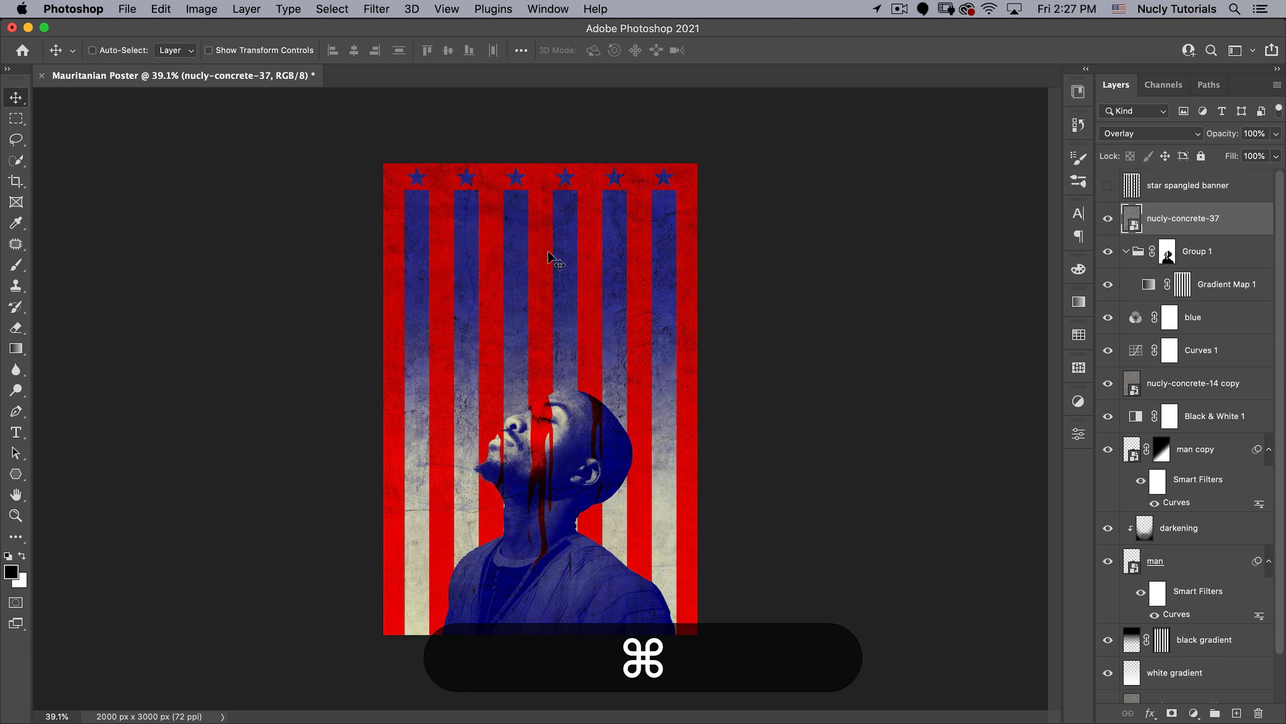
# - Set the nucly-concrete-37 layer's blend mode to Multiply and rename the layer multiply
pyautogui.click(1133, 135)
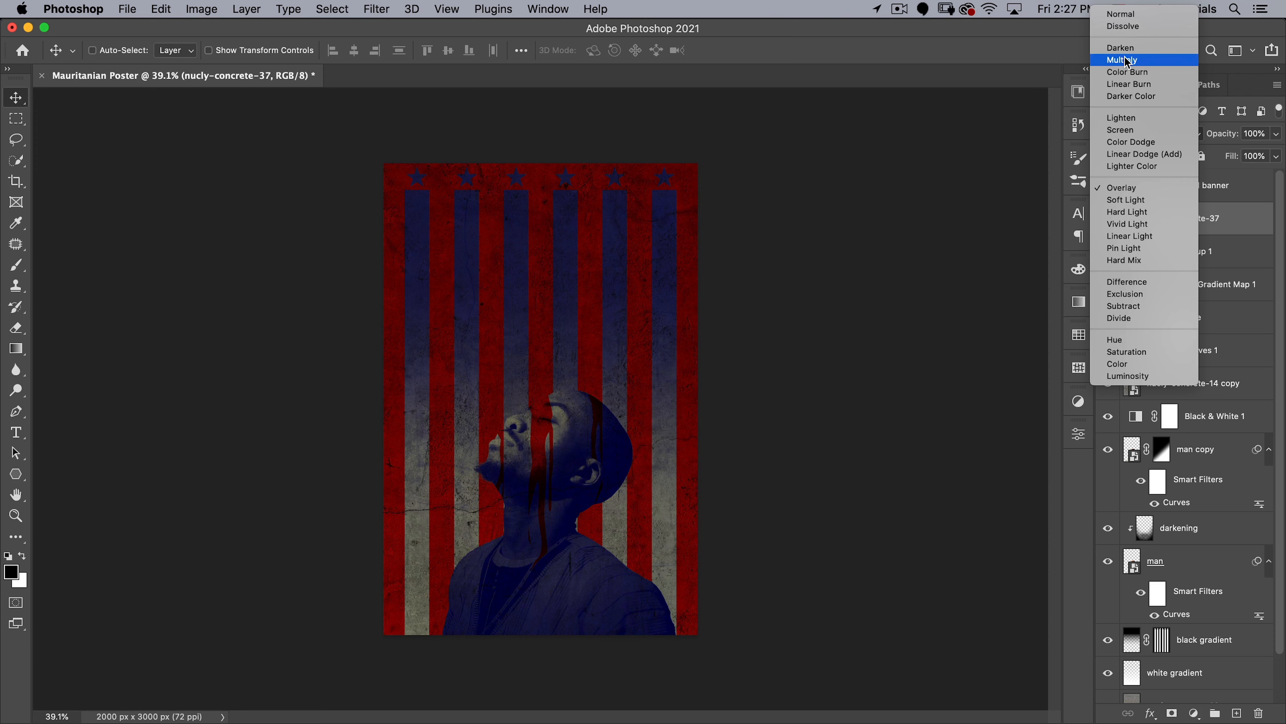
pyautogui.click(1127, 62)
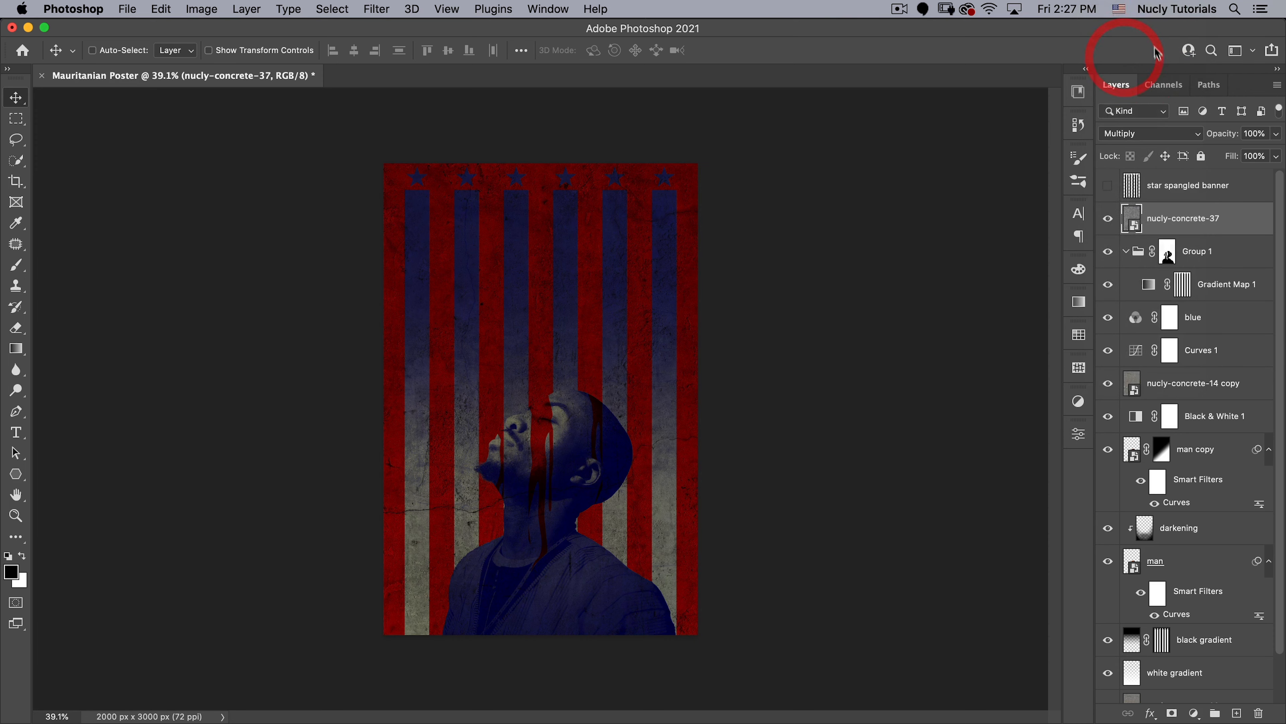
pyautogui.click(1133, 134)
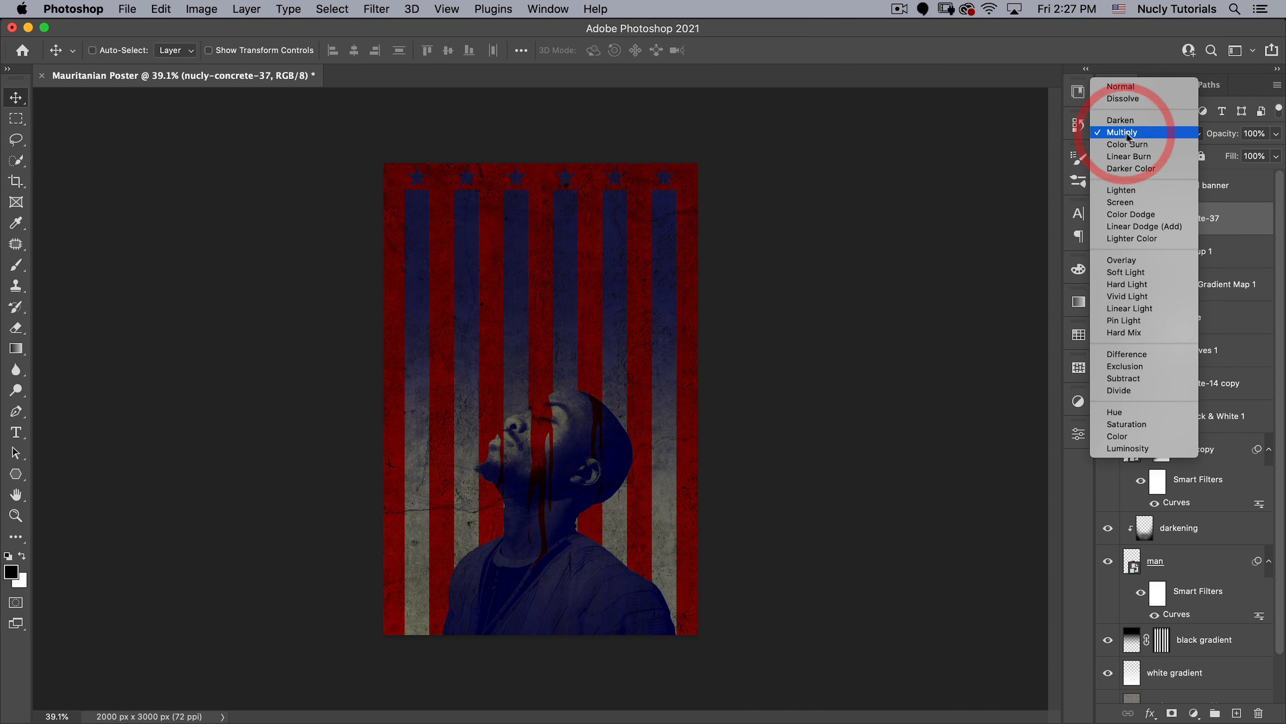
pyautogui.click(1122, 133)
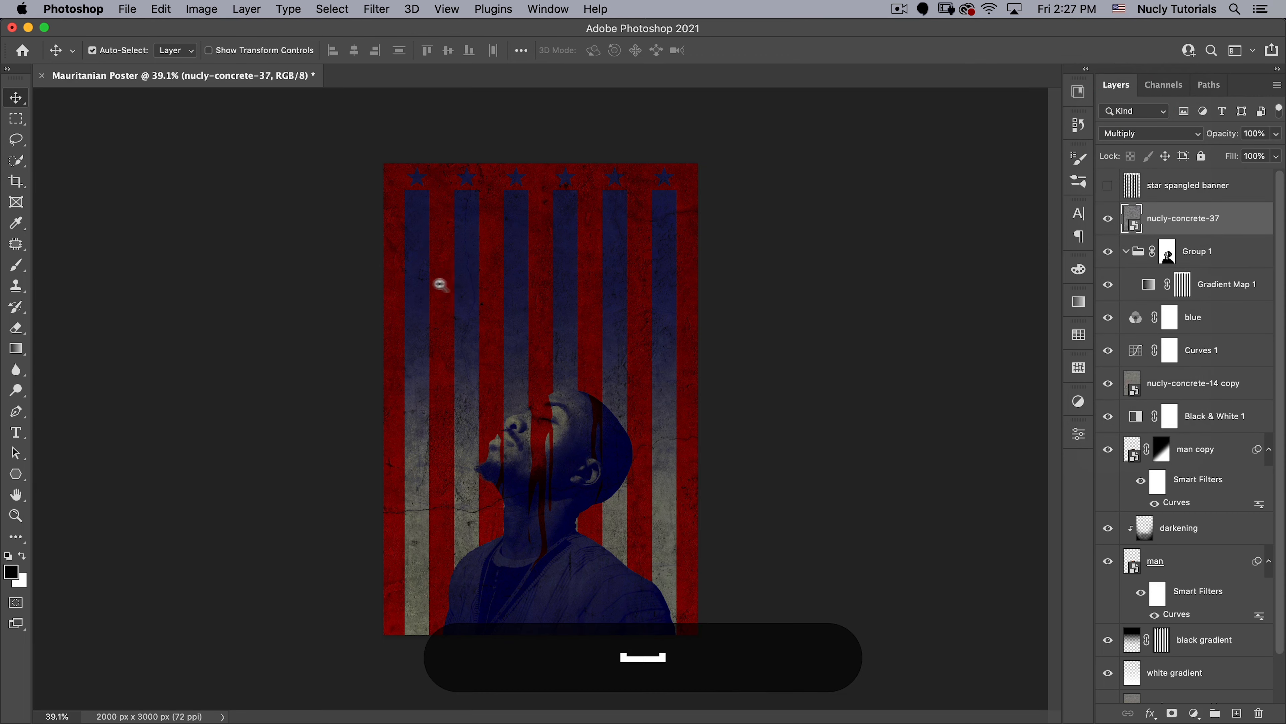
pyautogui.moveTo(441, 280); pyautogui.dragTo(473, 268)
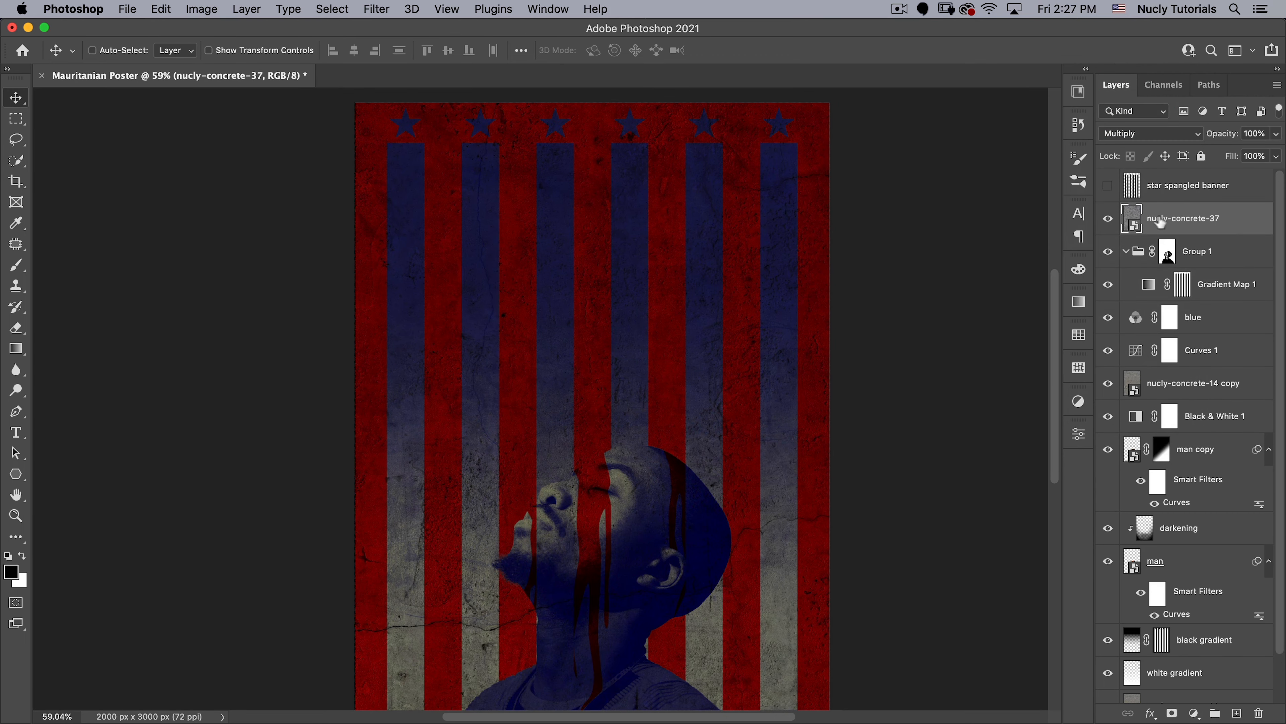
pyautogui.write('ultiply')
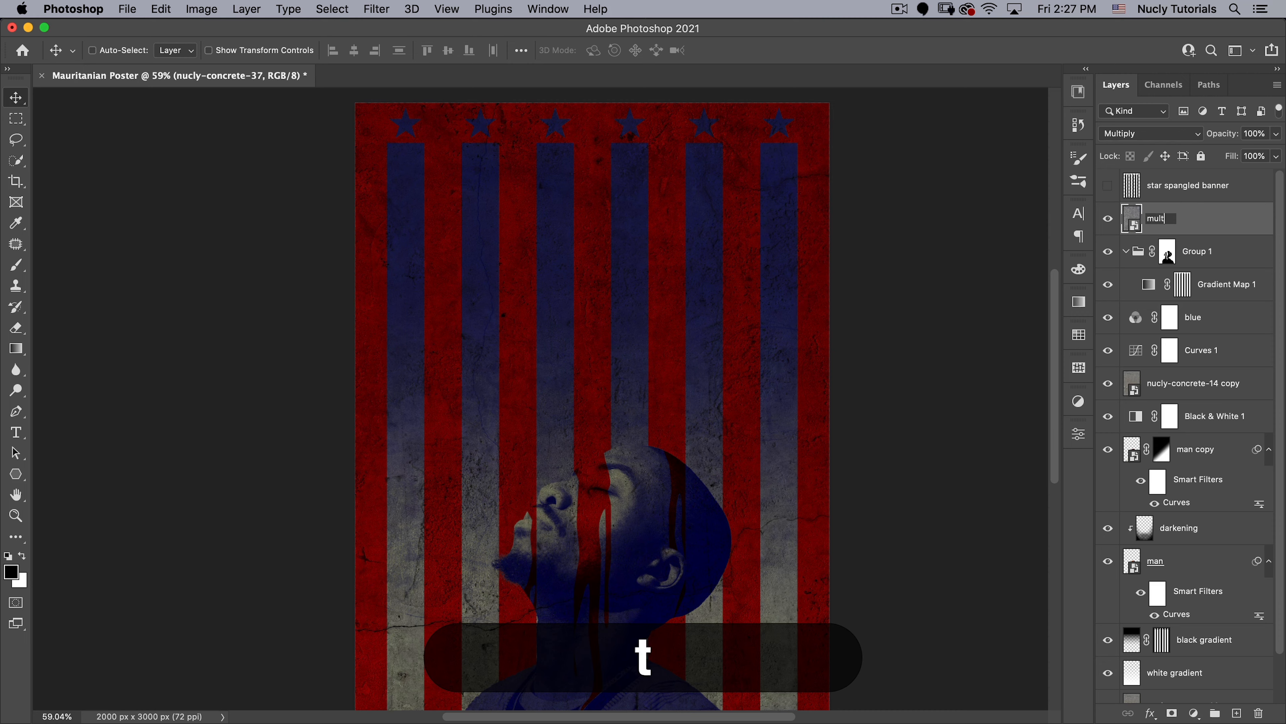
pyautogui.press('Return')
pyautogui.press('super')
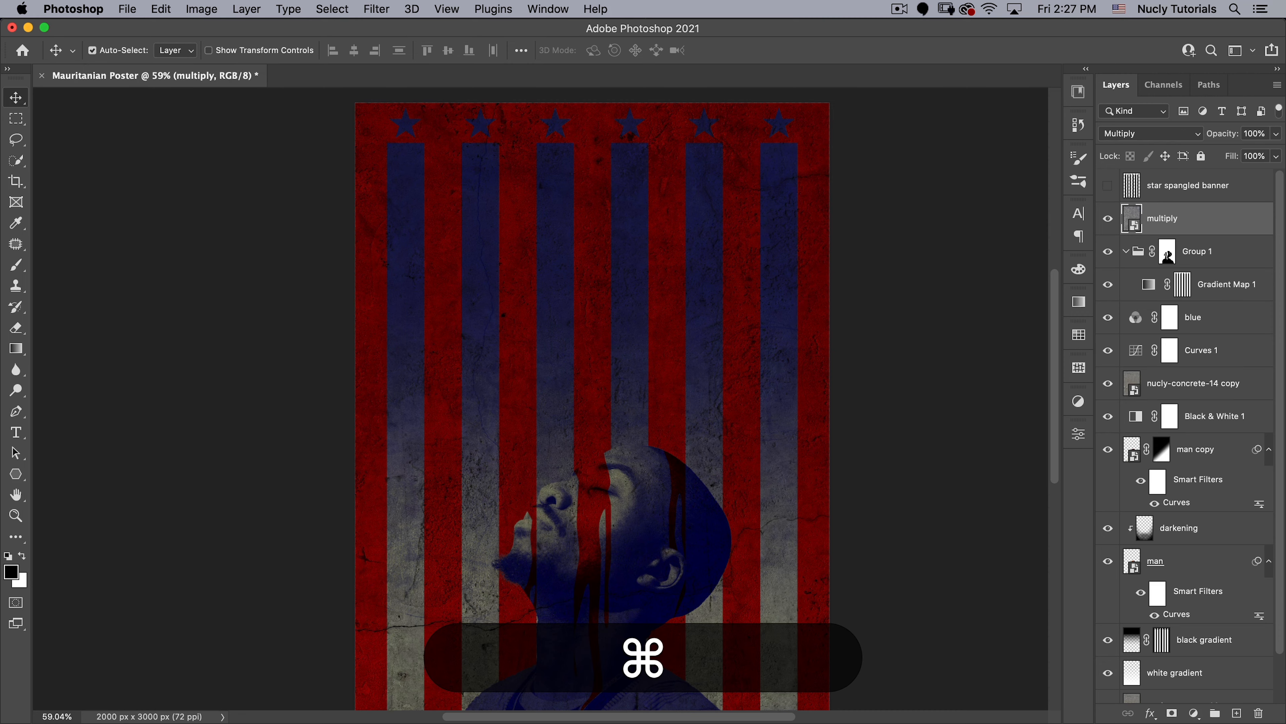
# - Set the multiply layer's blend mode to Normal and inspect the bare concrete texture
pyautogui.click(1139, 132)
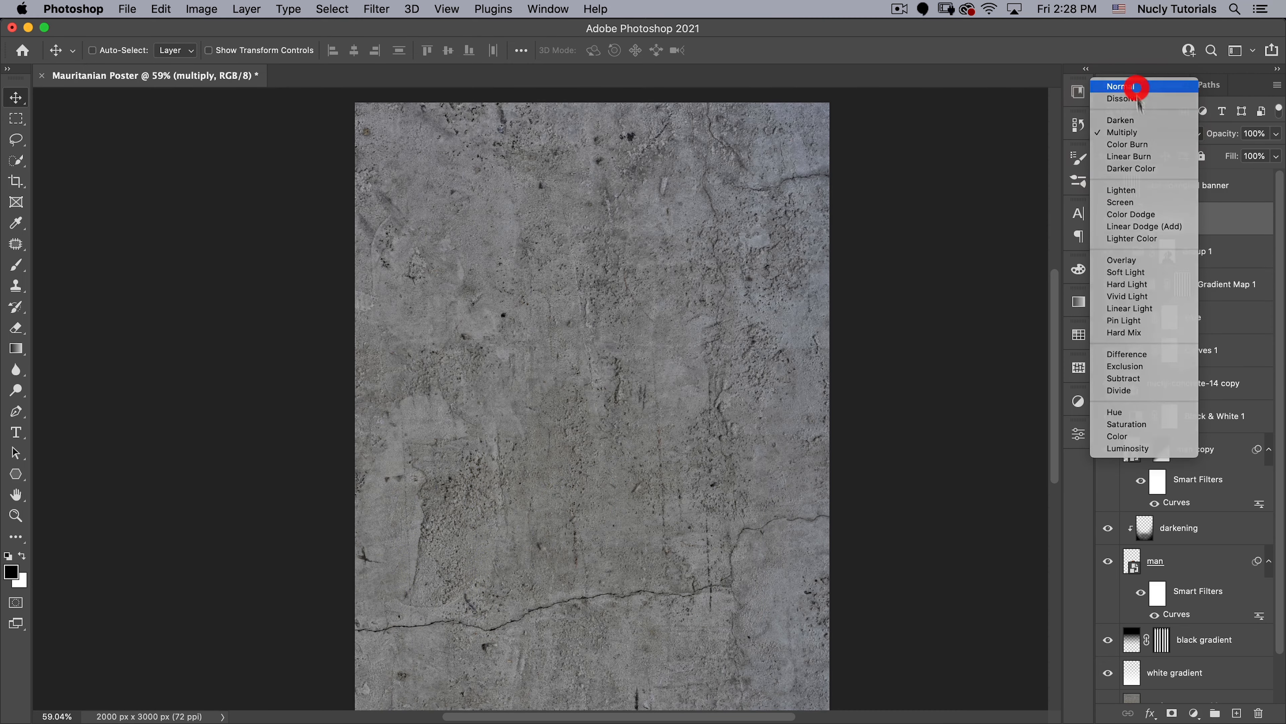
pyautogui.click(1127, 86)
pyautogui.moveTo(600, 439); pyautogui.dragTo(638, 391)
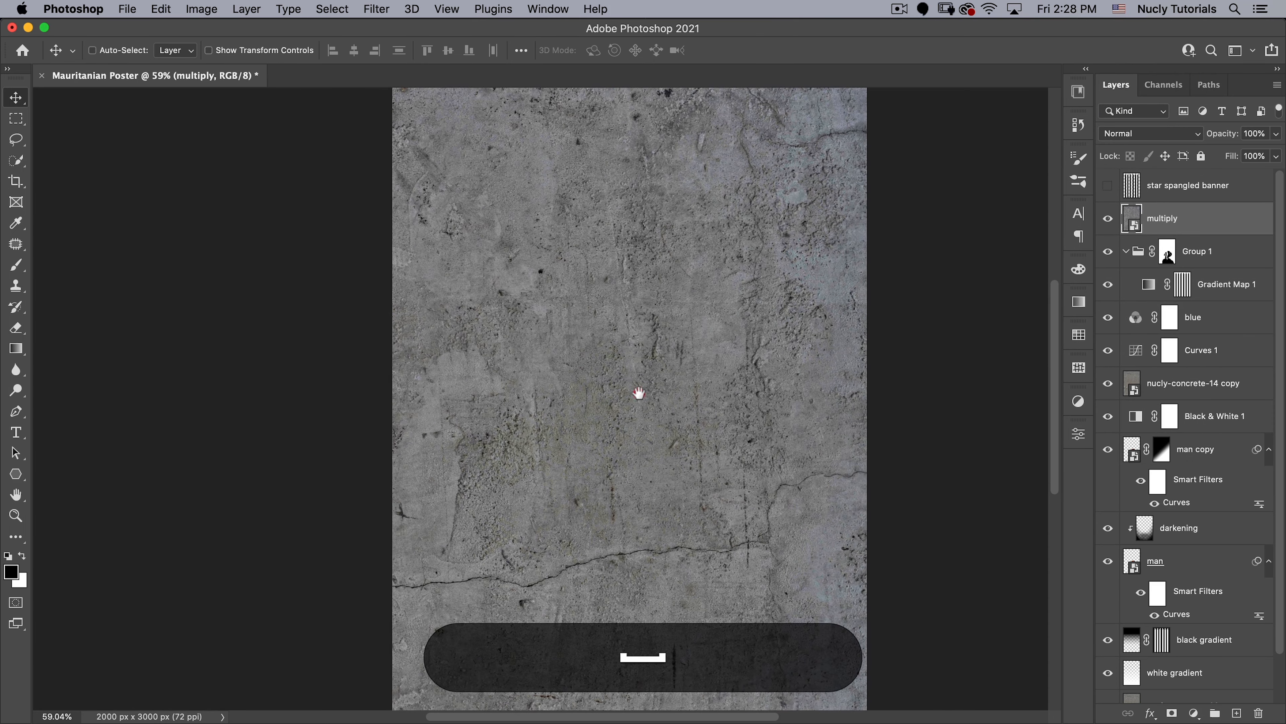
pyautogui.moveTo(680, 191); pyautogui.dragTo(667, 260)
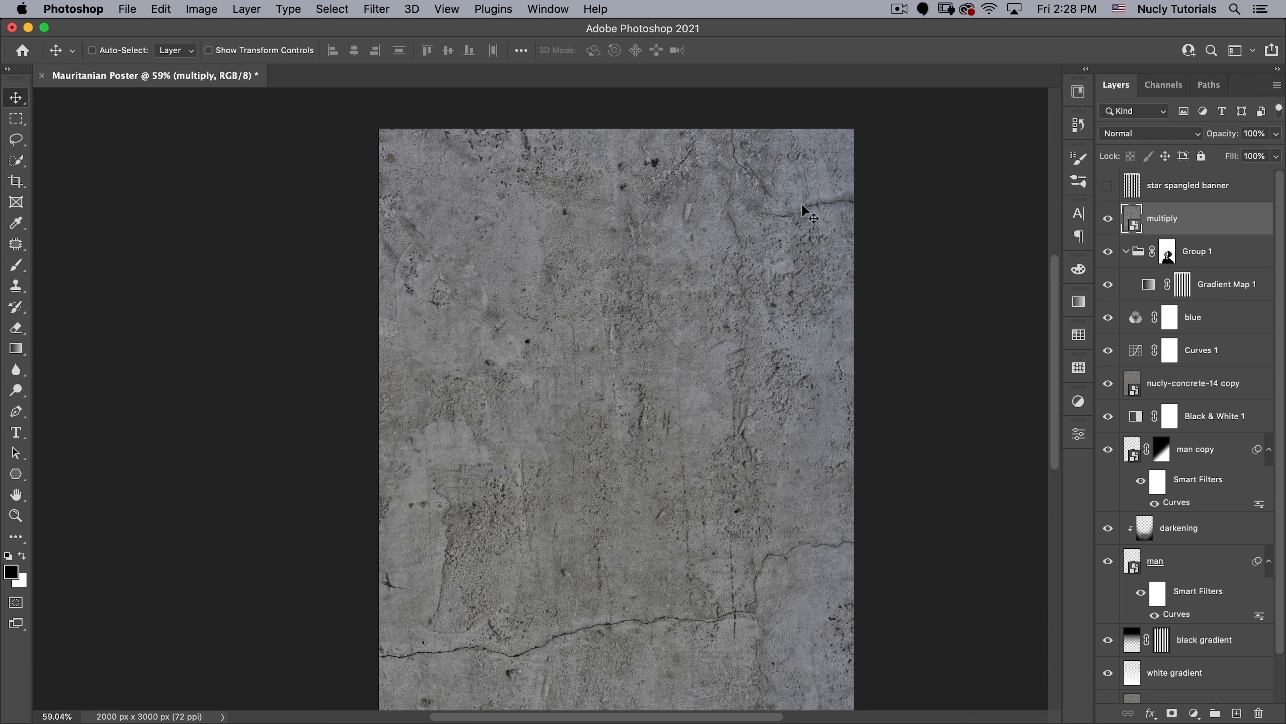
# - Apply Curves to the multiply layer with the black point at input 28 and the white point pulled far inward, and restore Multiply blending
pyautogui.press('super')
pyautogui.press('super+m')
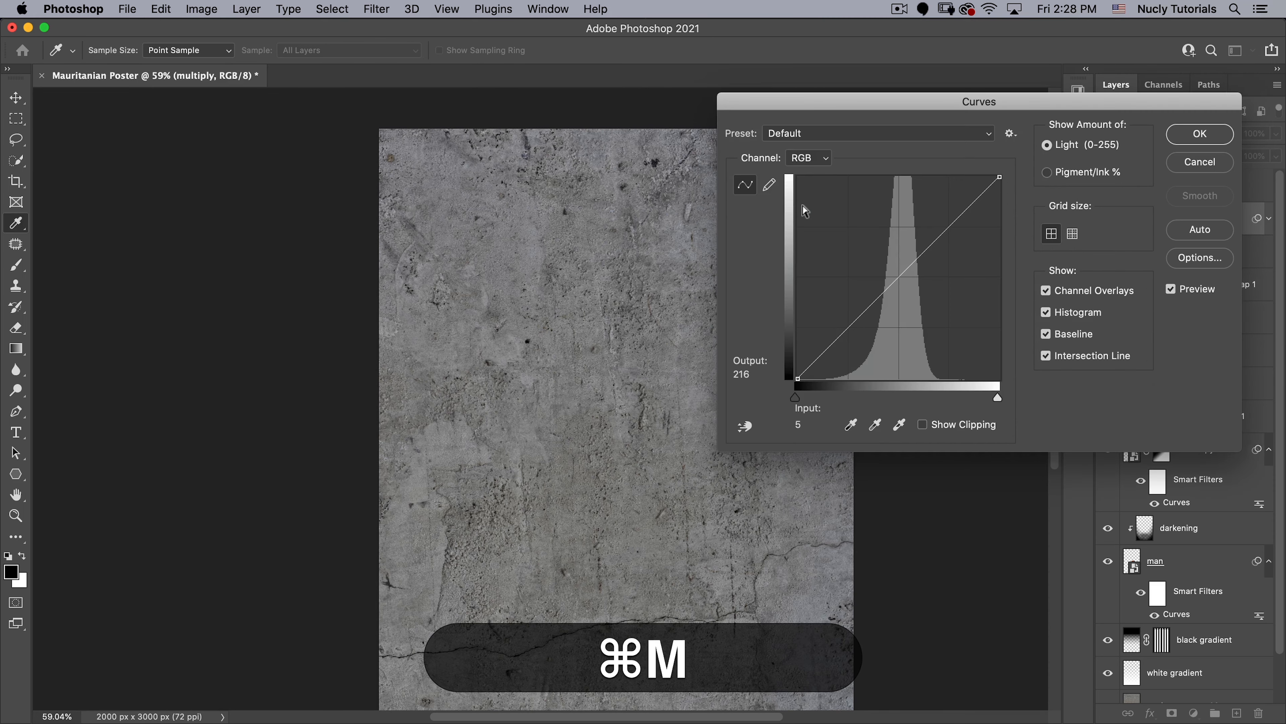
pyautogui.moveTo(800, 104); pyautogui.dragTo(764, 85)
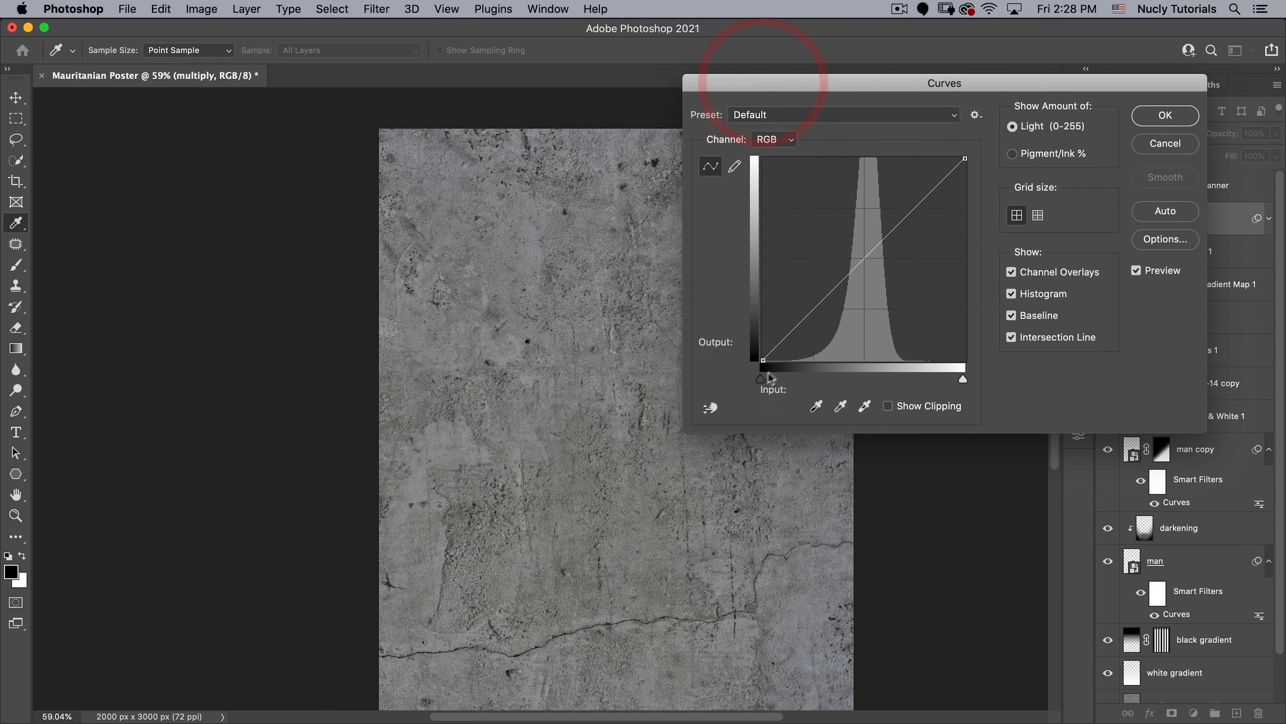
pyautogui.moveTo(778, 381)
pyautogui.mouseDown()
pyautogui.moveTo(798, 381)
pyautogui.moveTo(784, 381)
pyautogui.mouseUp()
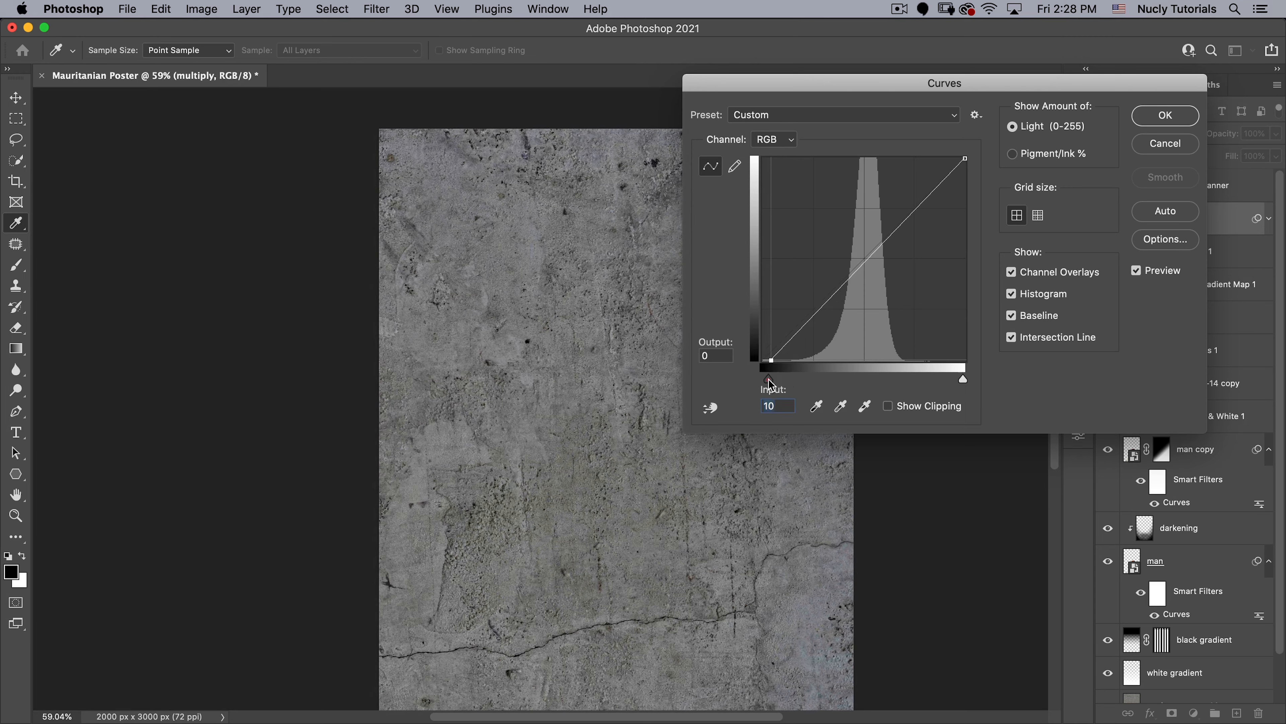
pyautogui.moveTo(960, 384); pyautogui.dragTo(791, 384)
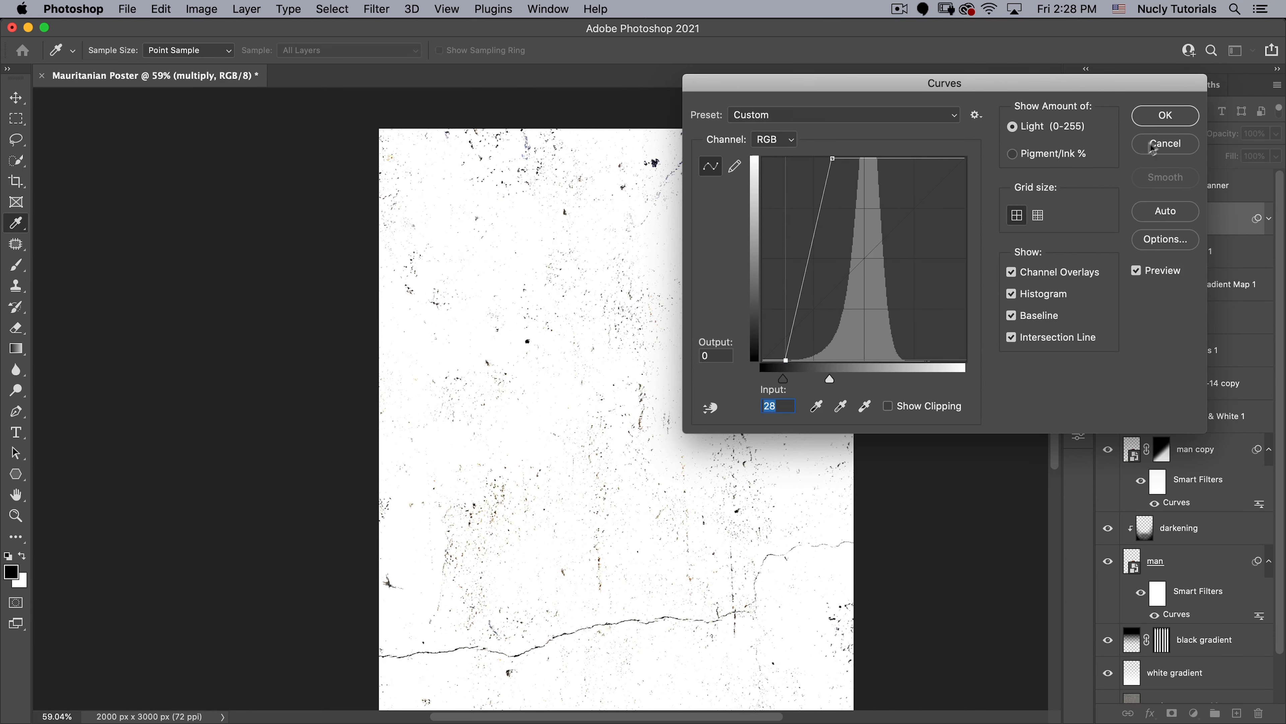
pyautogui.click(1165, 116)
pyautogui.click(1130, 133)
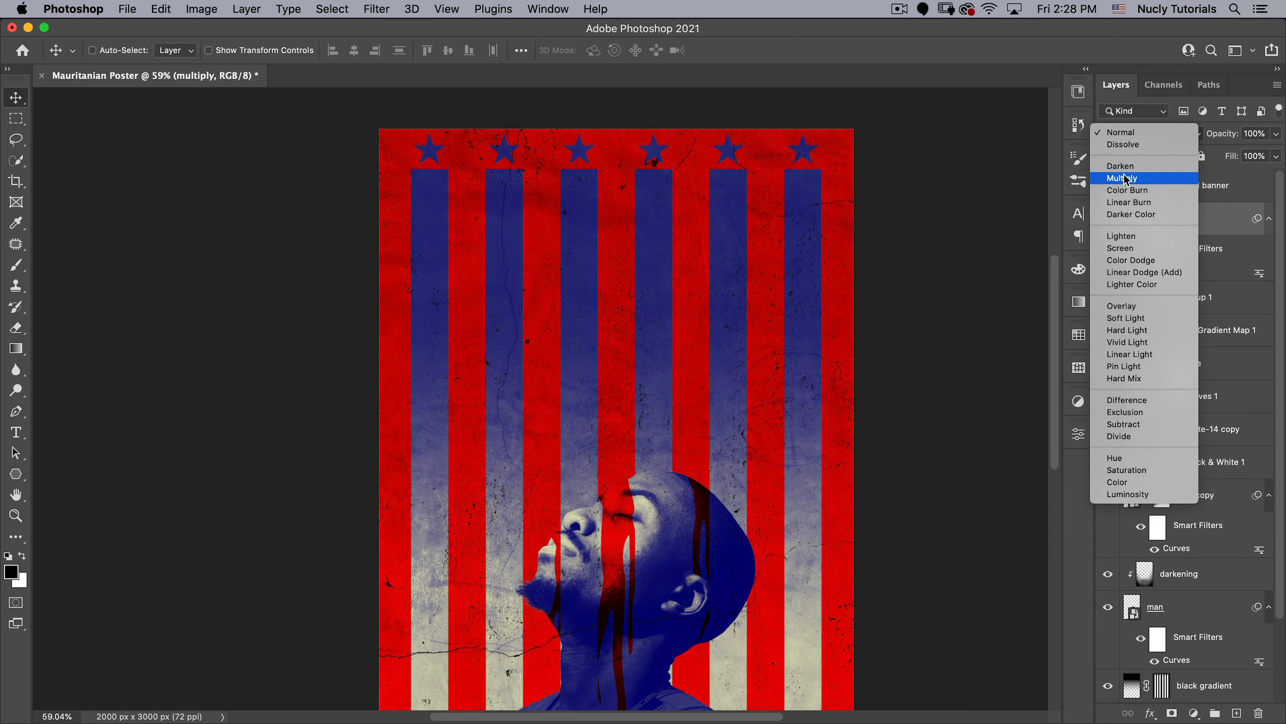
pyautogui.click(1123, 177)
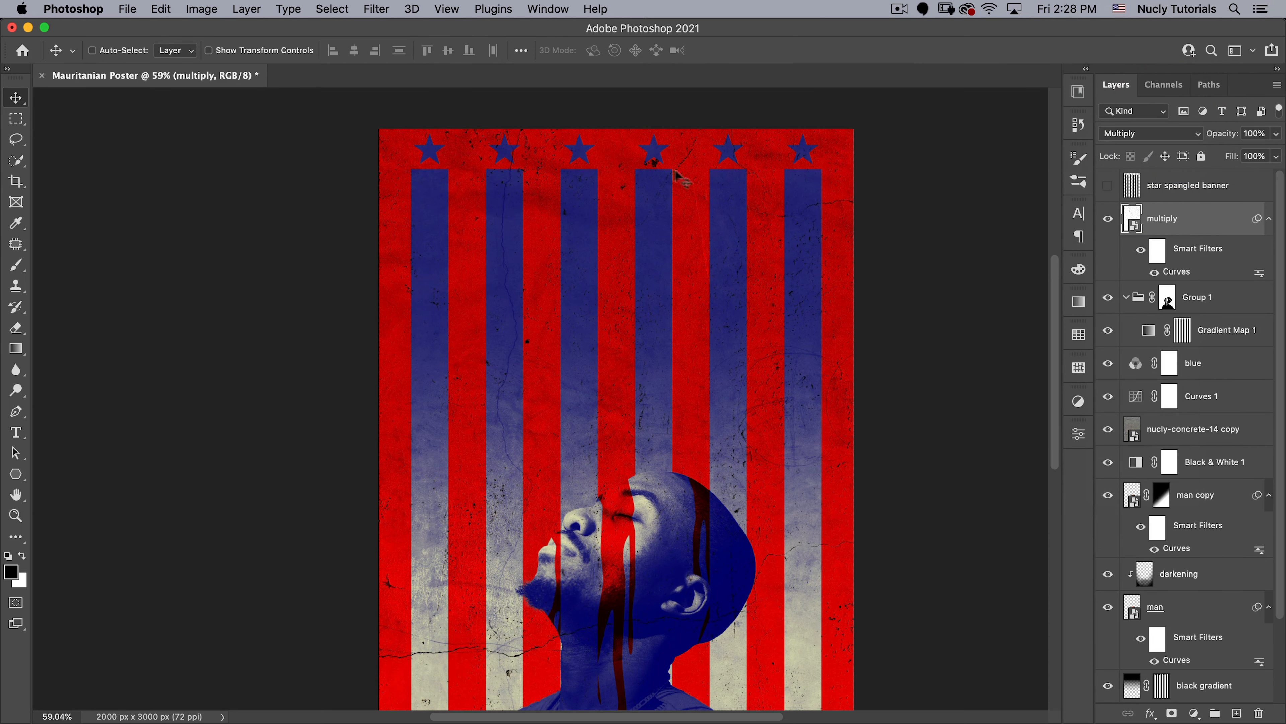
# - Edit the multiply layer's Curves filter, returning the black point to 0 and moving the white point to roughly the middle of the input range
pyautogui.scroll(-5, 540, 405)
pyautogui.moveTo(528, 456); pyautogui.dragTo(477, 455)
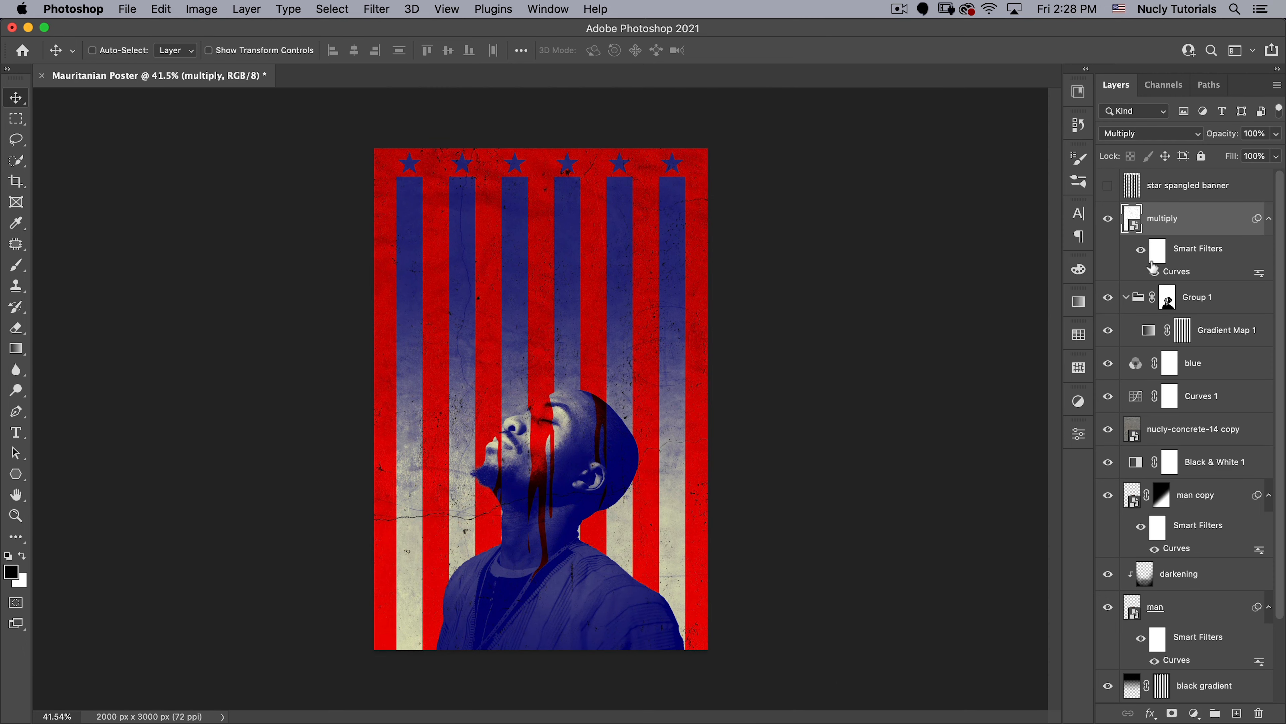
pyautogui.doubleClick(1167, 273)
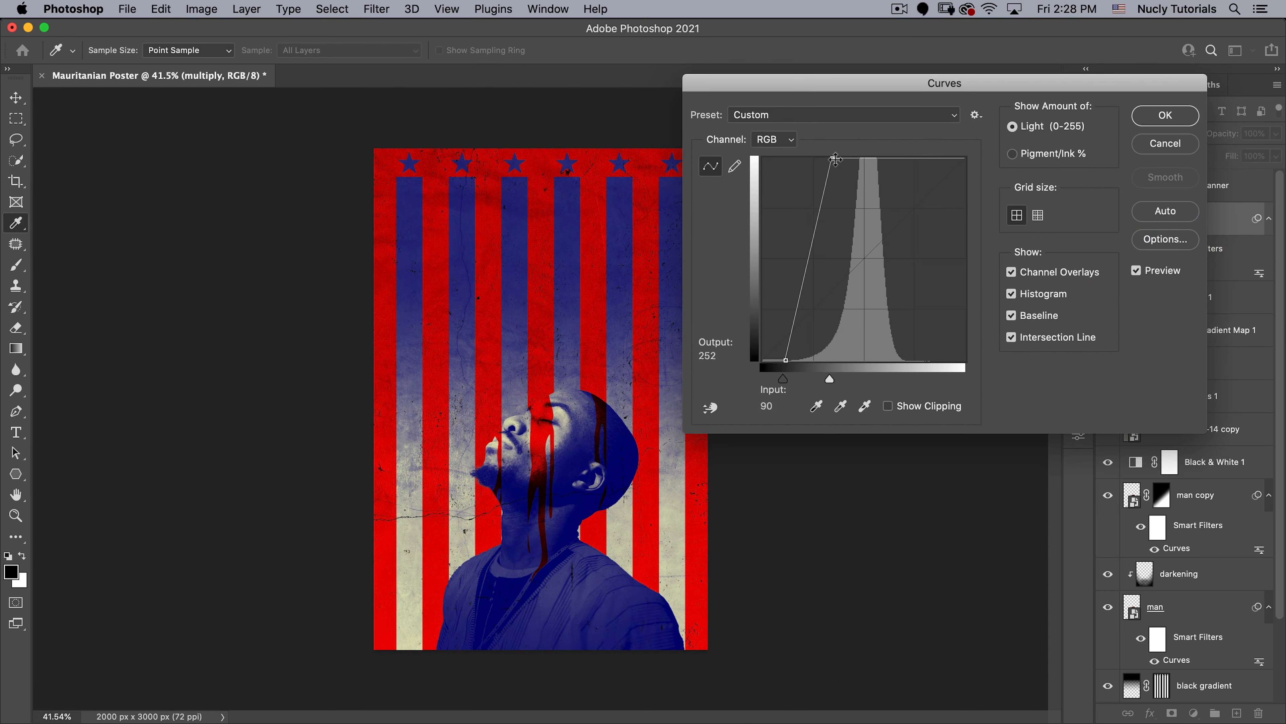
pyautogui.moveTo(835, 158); pyautogui.dragTo(855, 156)
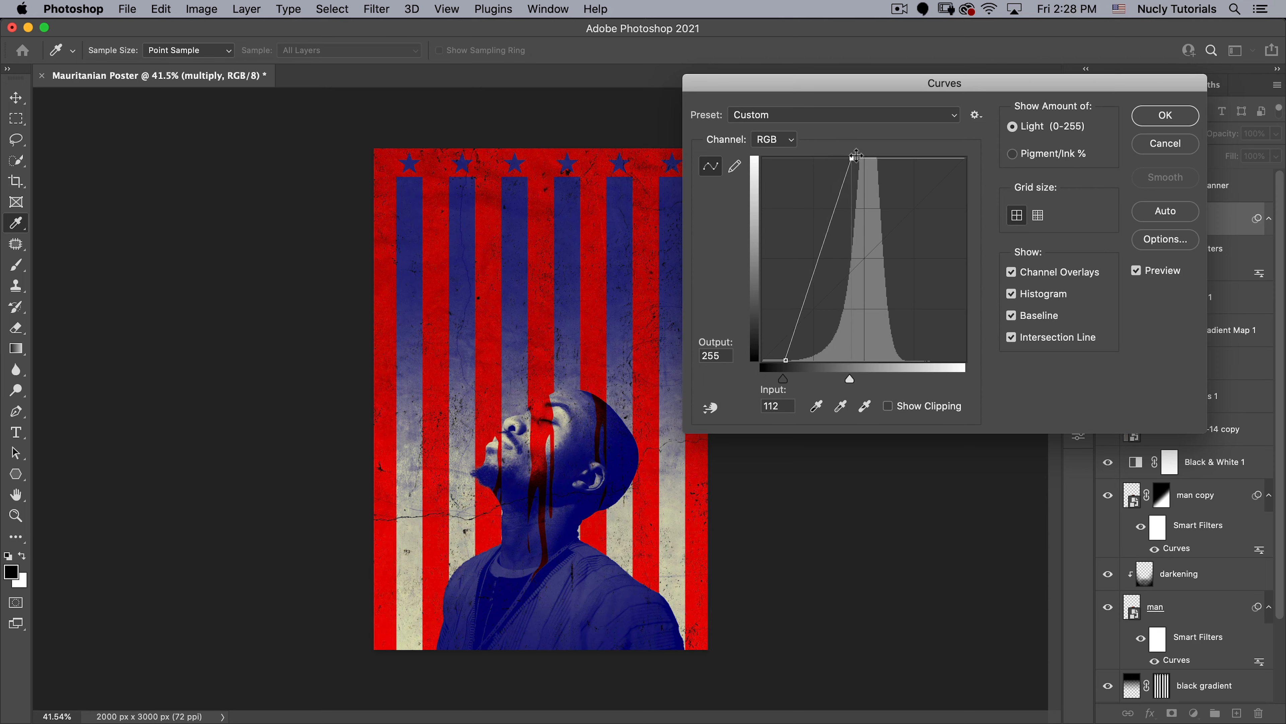
pyautogui.moveTo(782, 379); pyautogui.dragTo(761, 383)
pyautogui.moveTo(852, 157); pyautogui.dragTo(863, 154)
pyautogui.click(1149, 118)
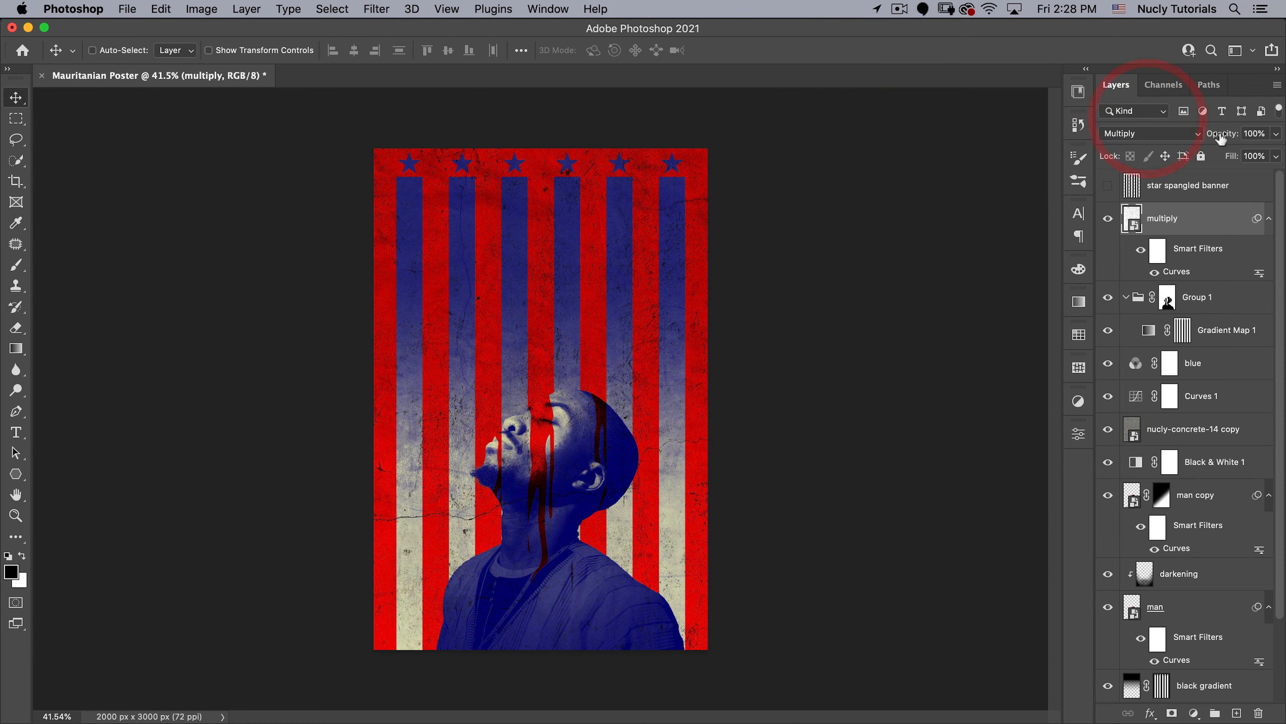
# - Lower the multiply layer's opacity to 60% and duplicate the layer under the name screen
pyautogui.moveTo(1222, 135); pyautogui.dragTo(1193, 137)
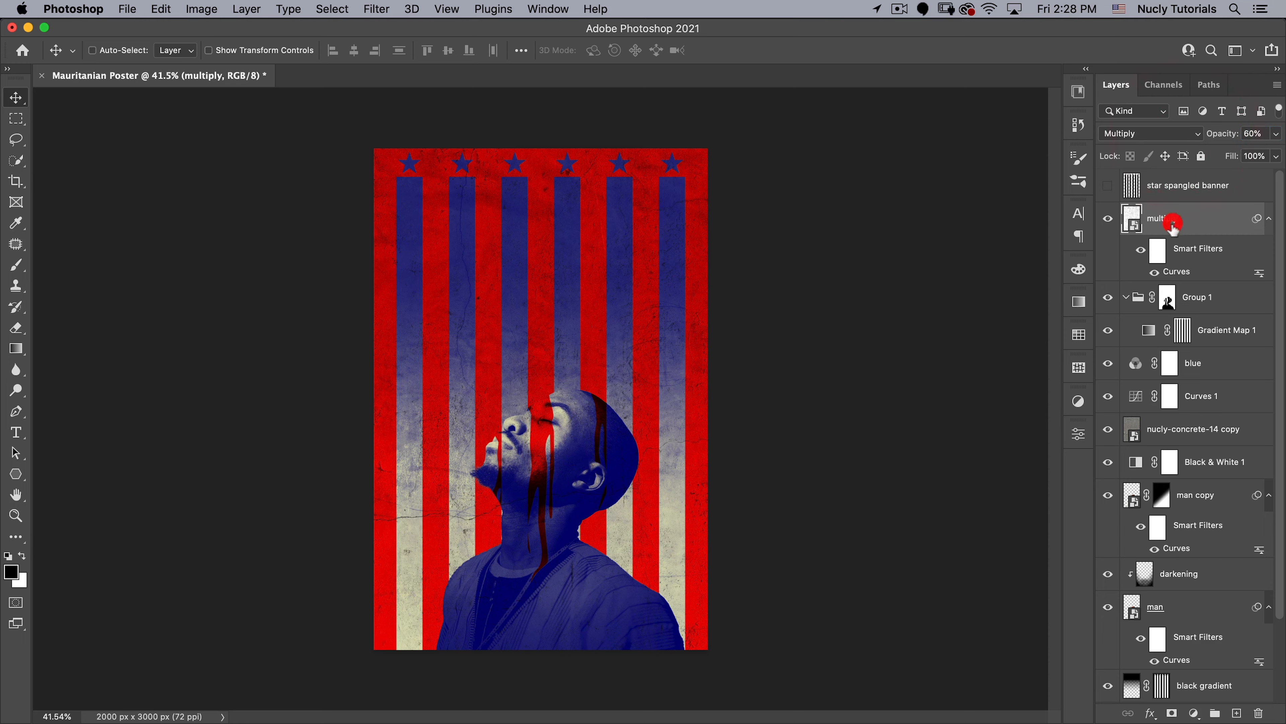
pyautogui.click(1160, 219)
pyautogui.press('super+j')
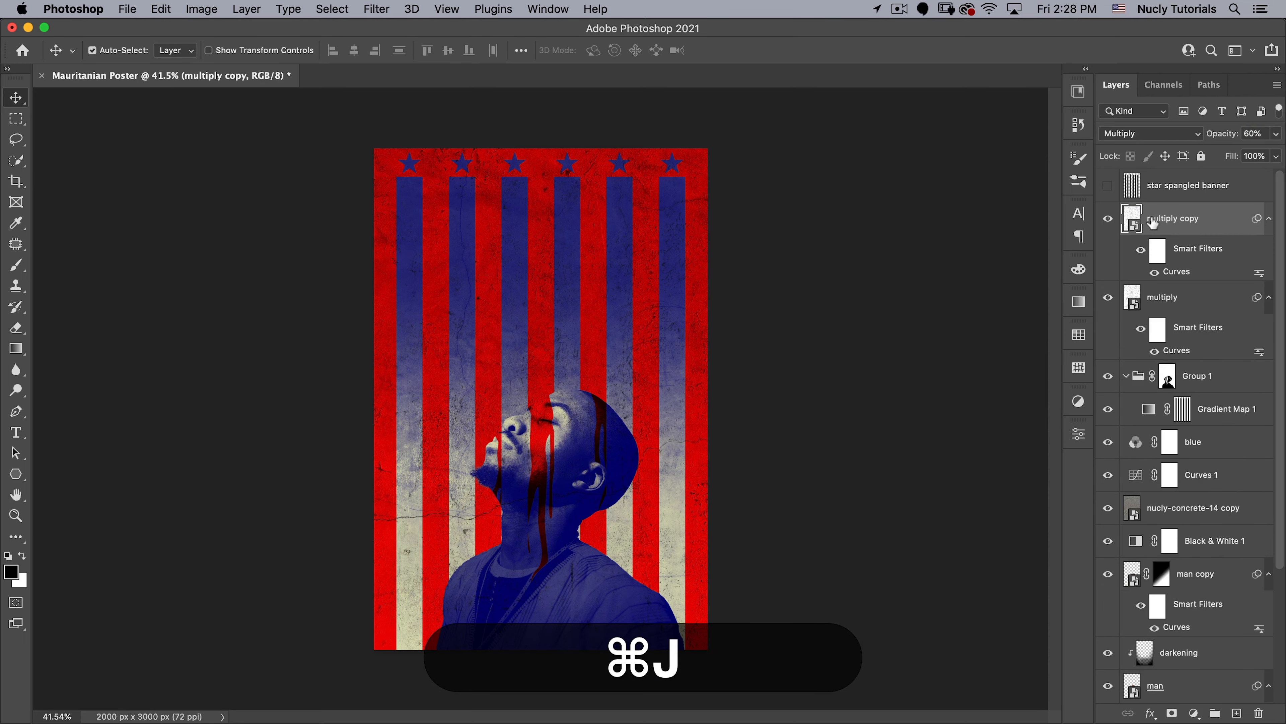
pyautogui.doubleClick(1169, 219)
pyautogui.write('scree')
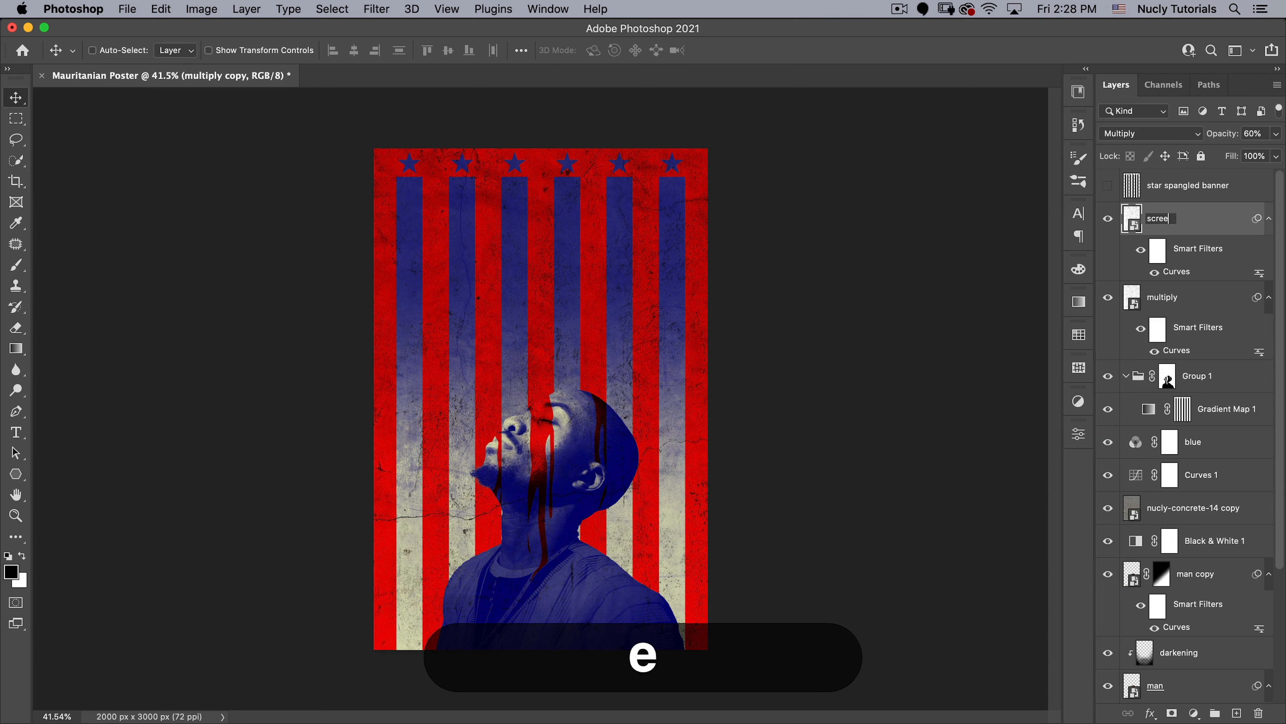
pyautogui.write('n')
pyautogui.press('Return')
# - Try the Screen blend mode on the screen layer and set the layer to Normal at 100% opacity
pyautogui.click(1160, 133)
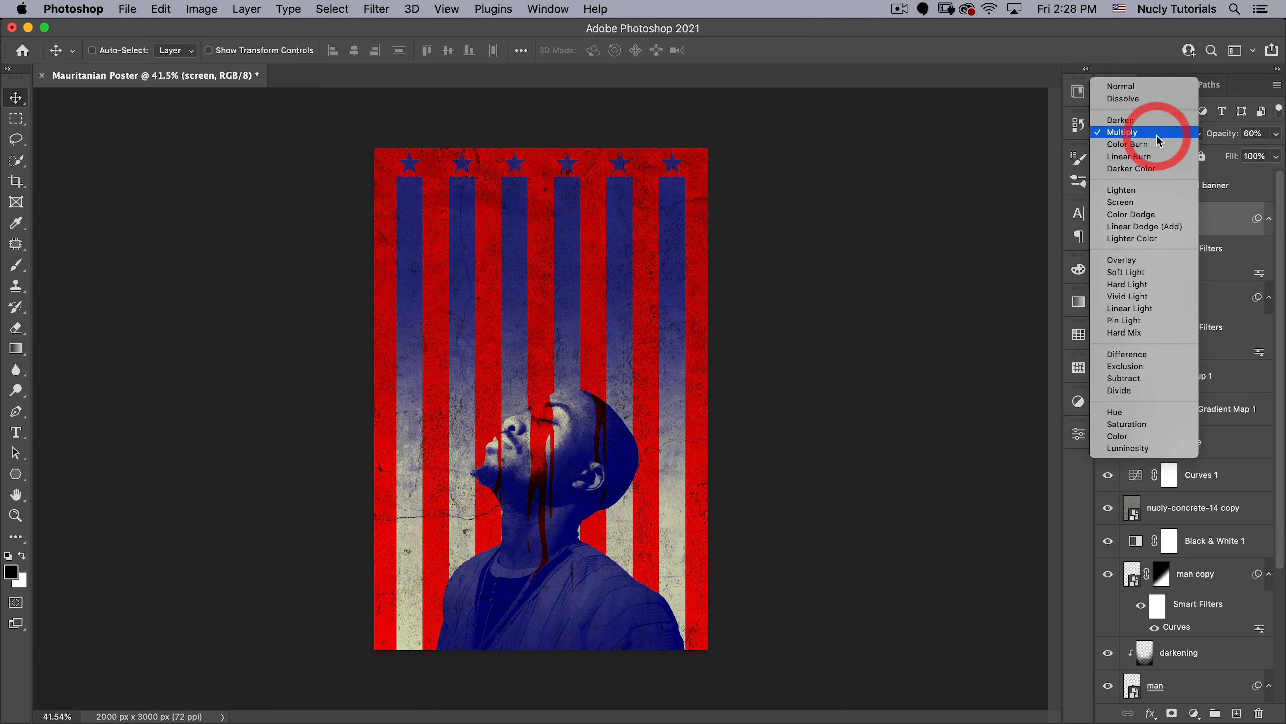
pyautogui.click(1148, 202)
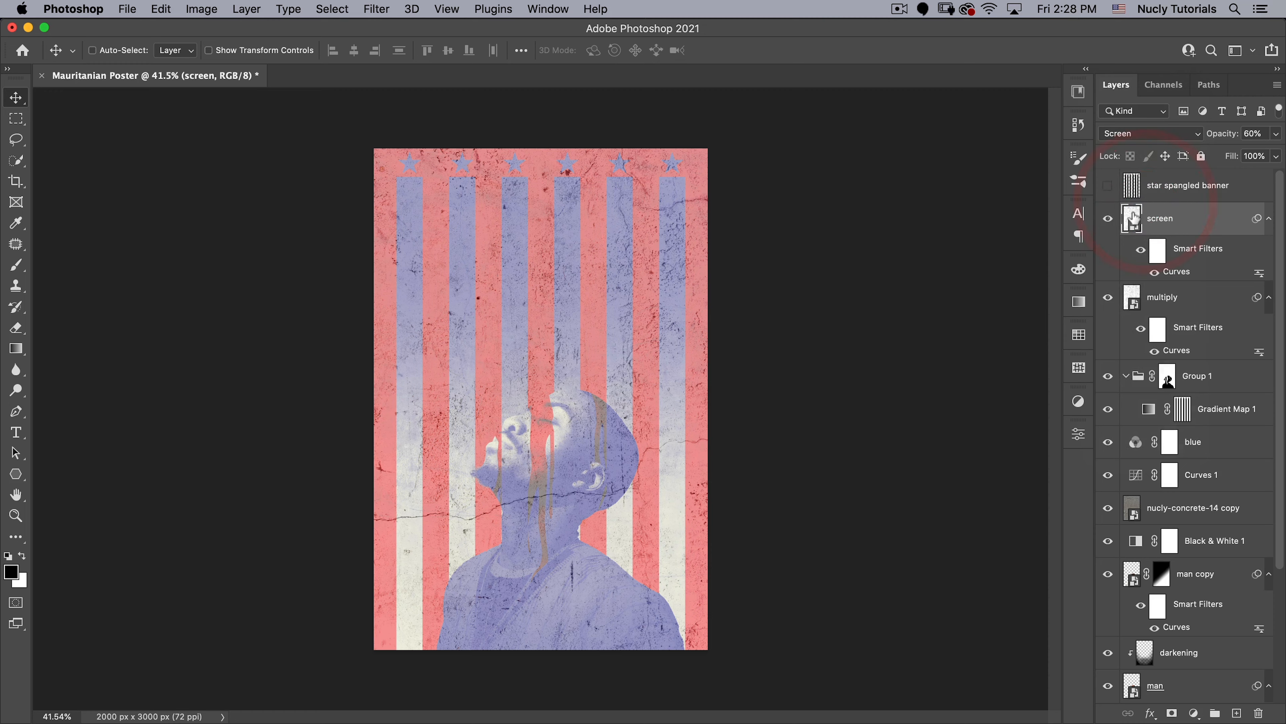
pyautogui.click(1130, 136)
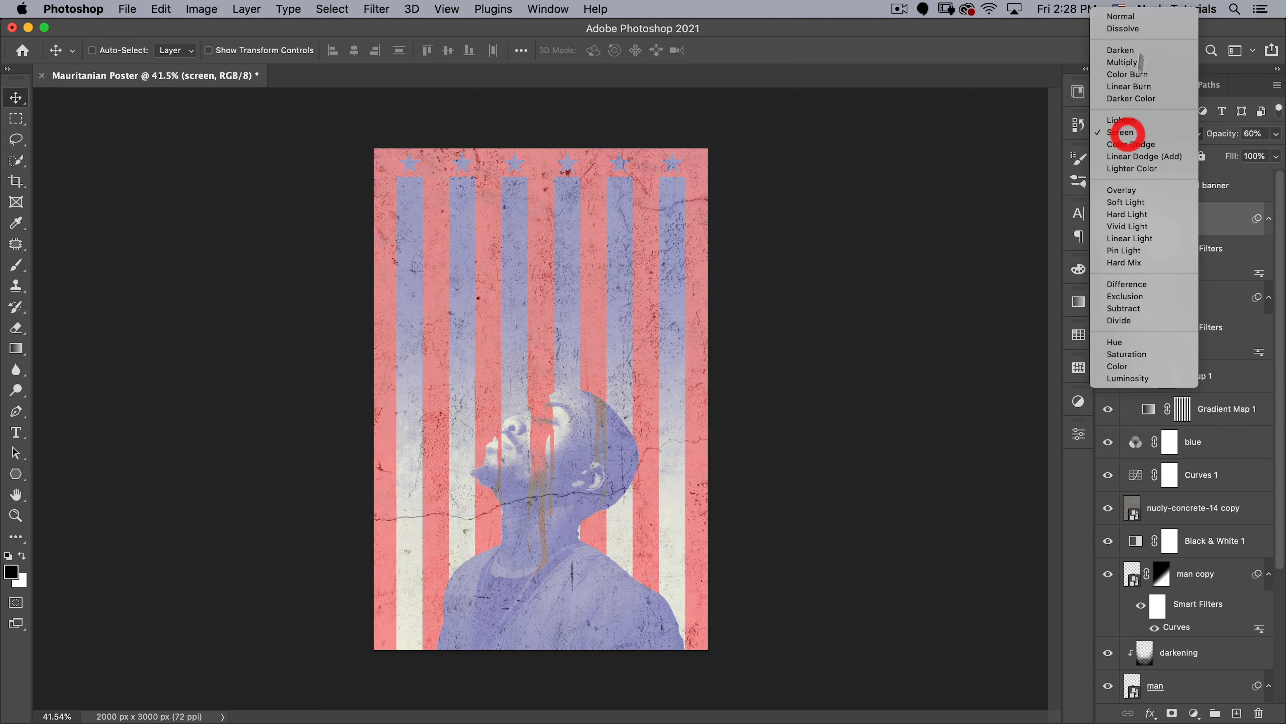
pyautogui.click(1130, 23)
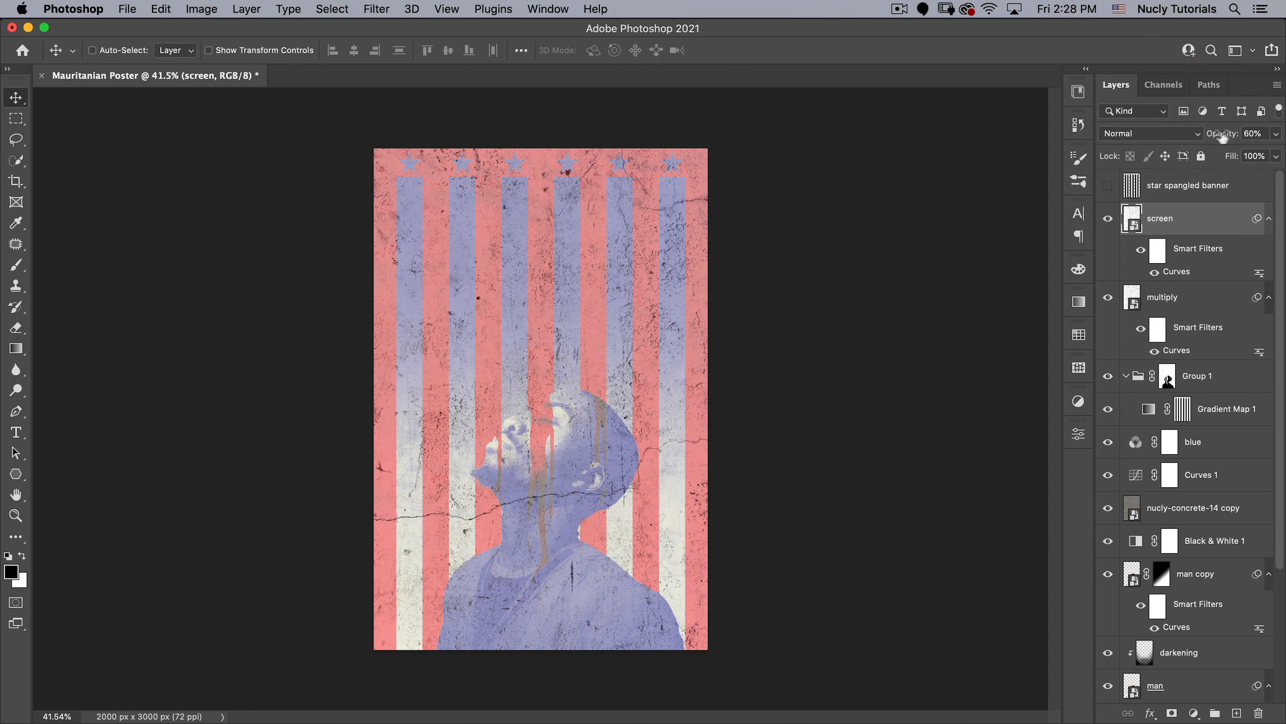
pyautogui.press('0')
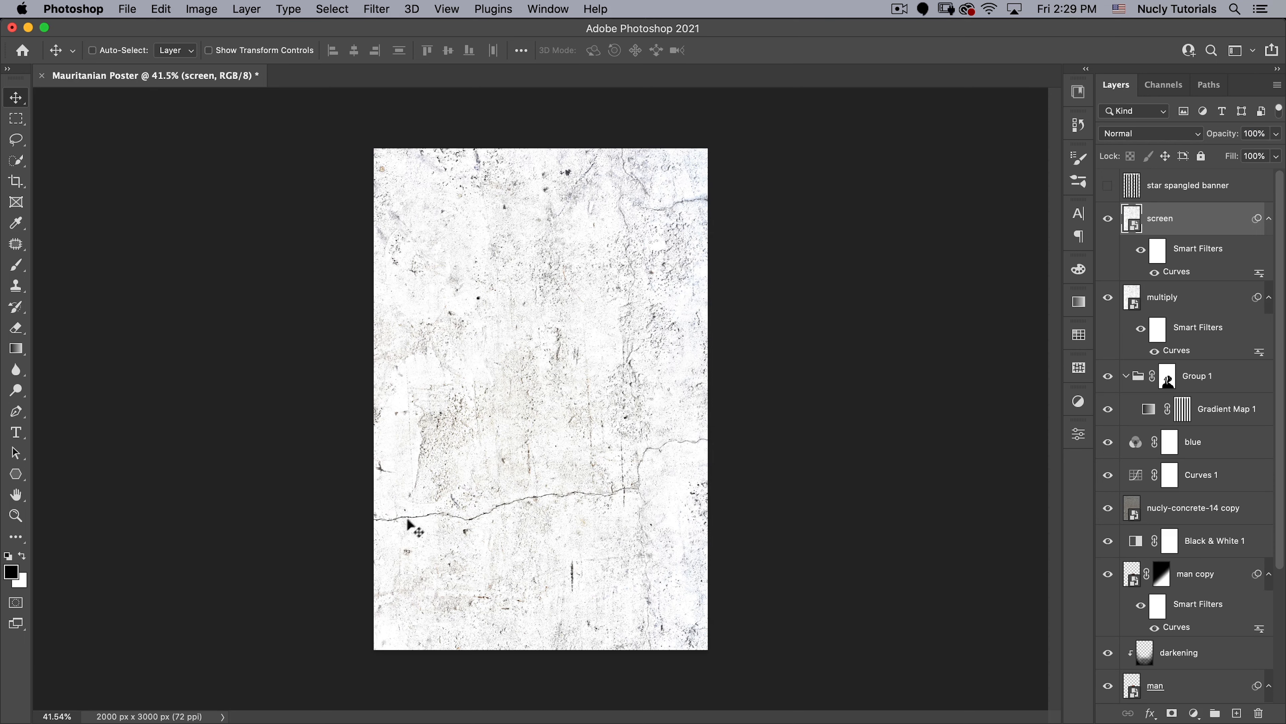
# - Reset the screen layer's Curves filter, pulling the black point past the histogram peak and the white point to input 208 to isolate light specks
pyautogui.doubleClick(1178, 273)
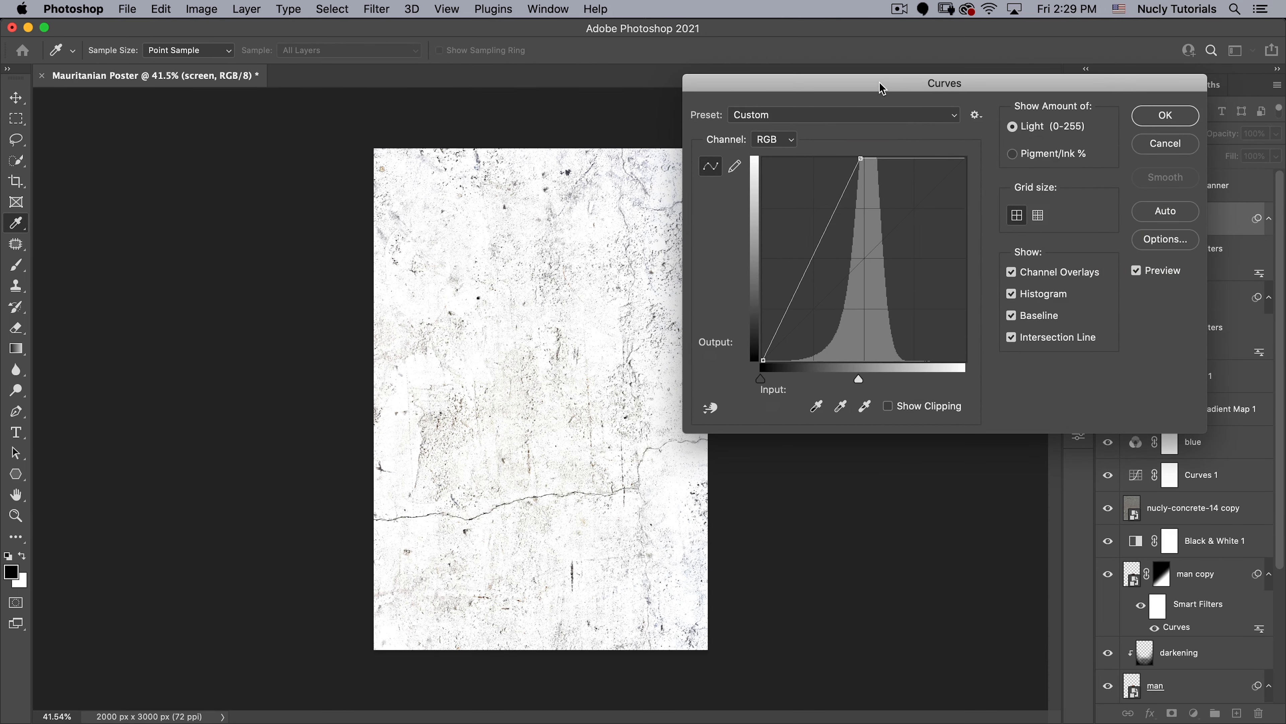
pyautogui.moveTo(882, 89); pyautogui.dragTo(833, 89)
pyautogui.press('alt')
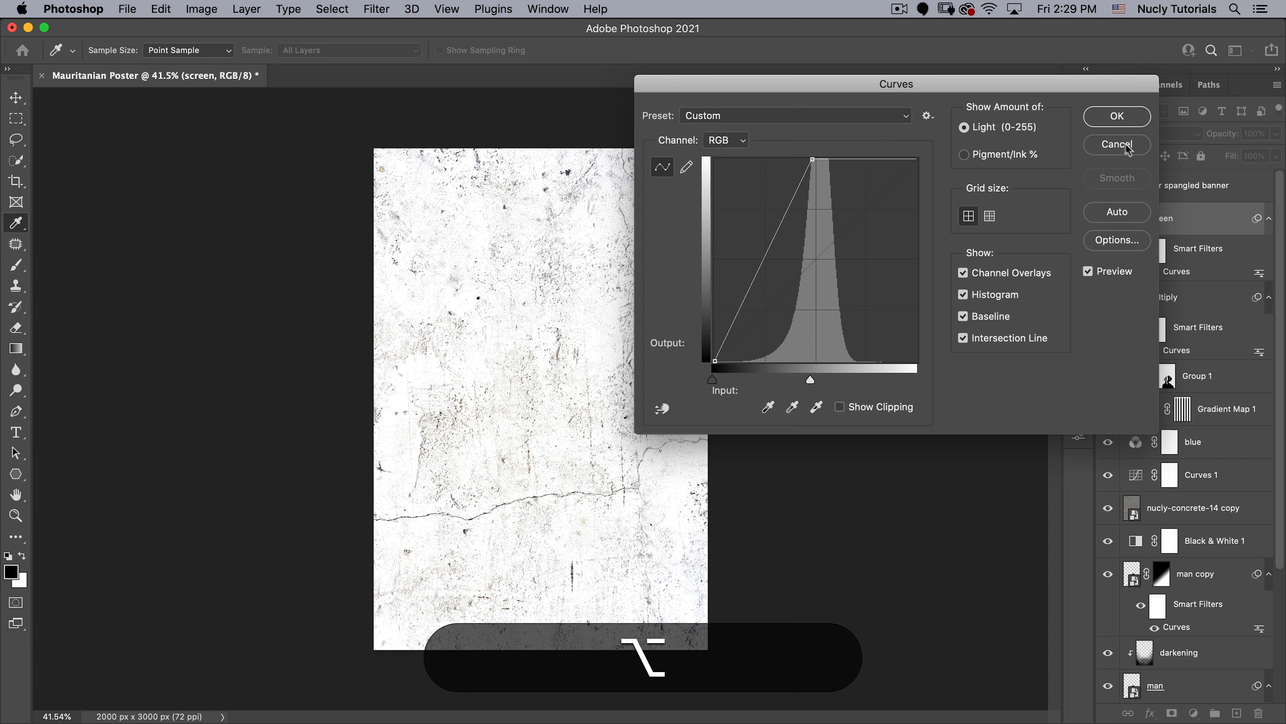
pyautogui.keyDown('alt'); pyautogui.click(1118, 146); pyautogui.keyUp('alt')
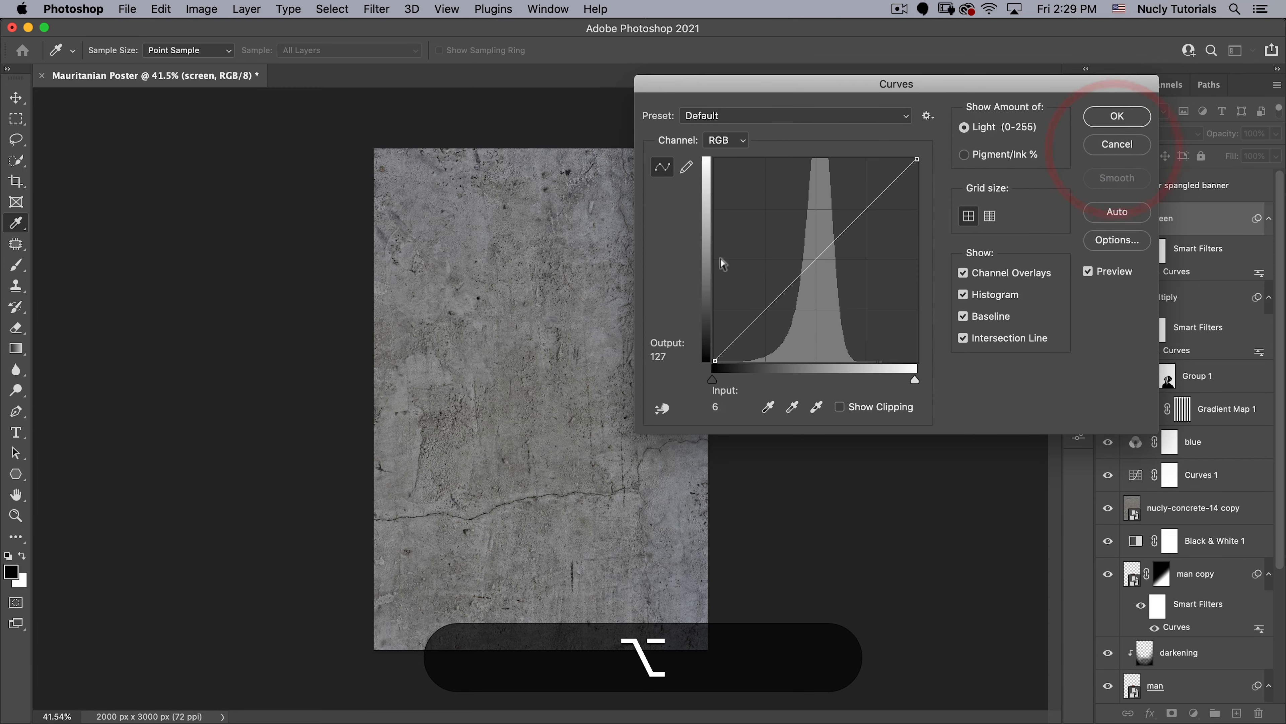
pyautogui.moveTo(713, 380); pyautogui.dragTo(833, 380)
pyautogui.moveTo(914, 380); pyautogui.dragTo(874, 380)
pyautogui.press('space')
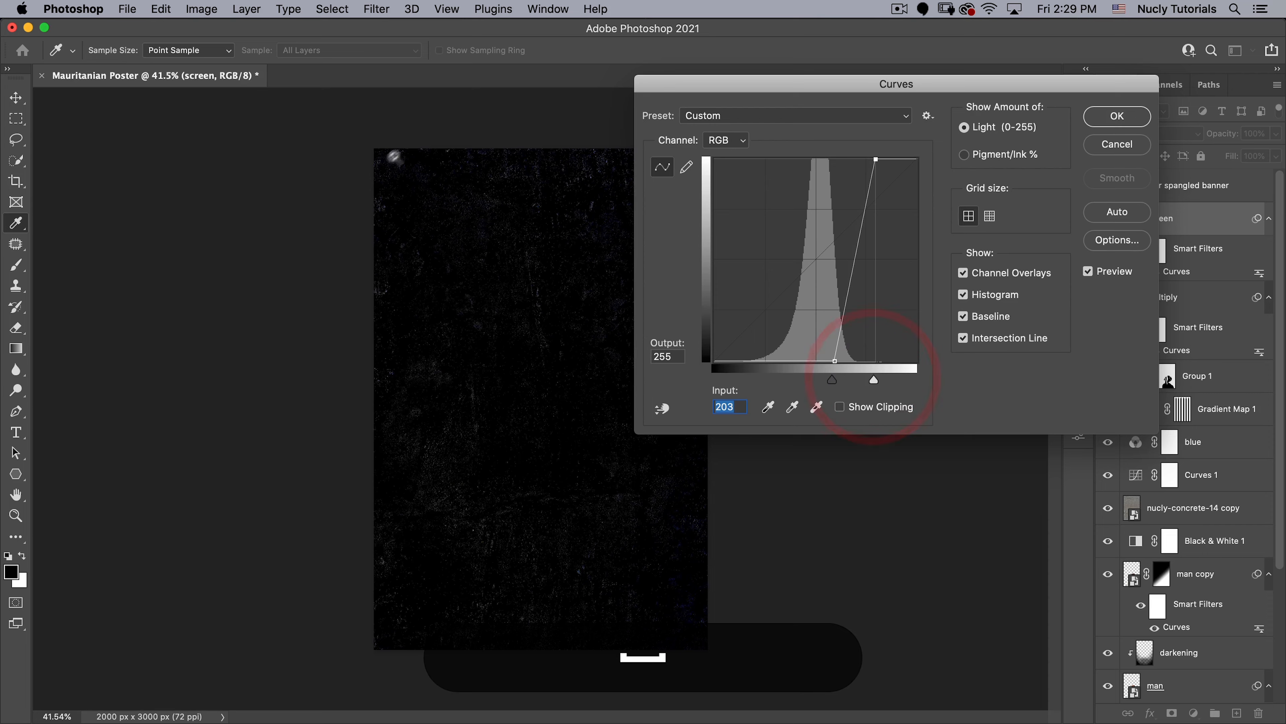
pyautogui.moveTo(378, 170); pyautogui.dragTo(452, 144)
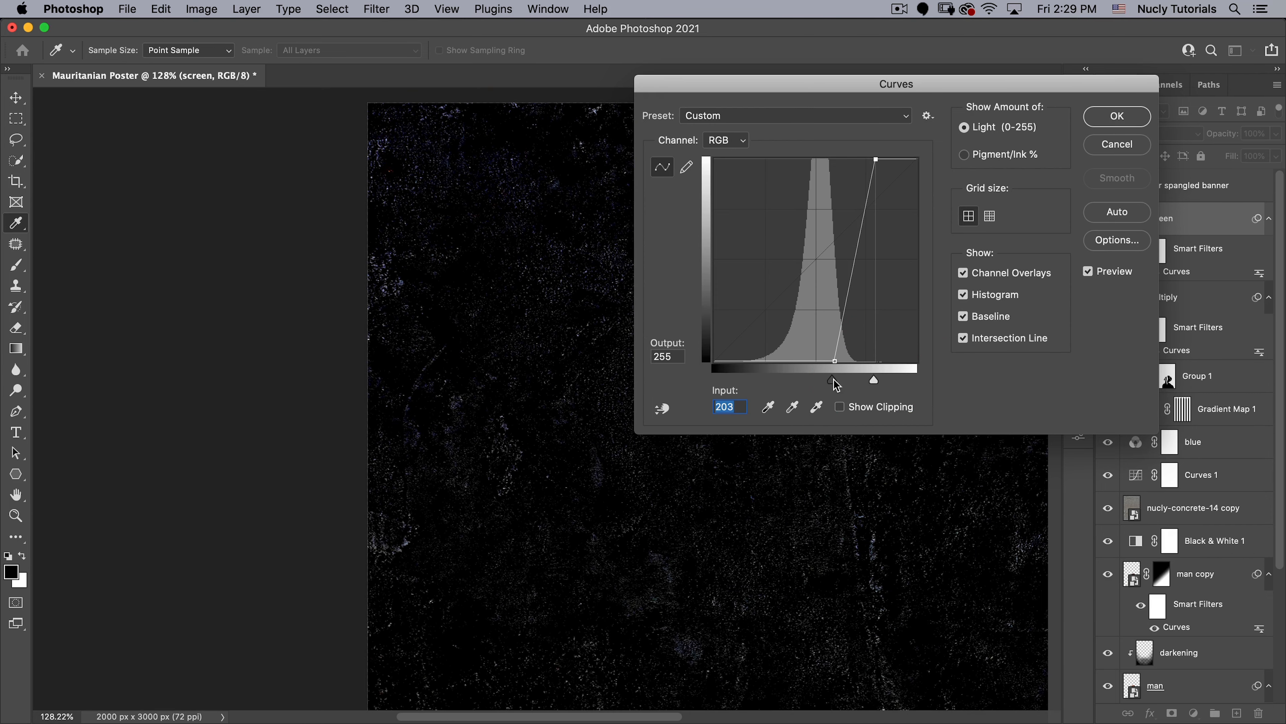
pyautogui.moveTo(833, 378); pyautogui.dragTo(878, 381)
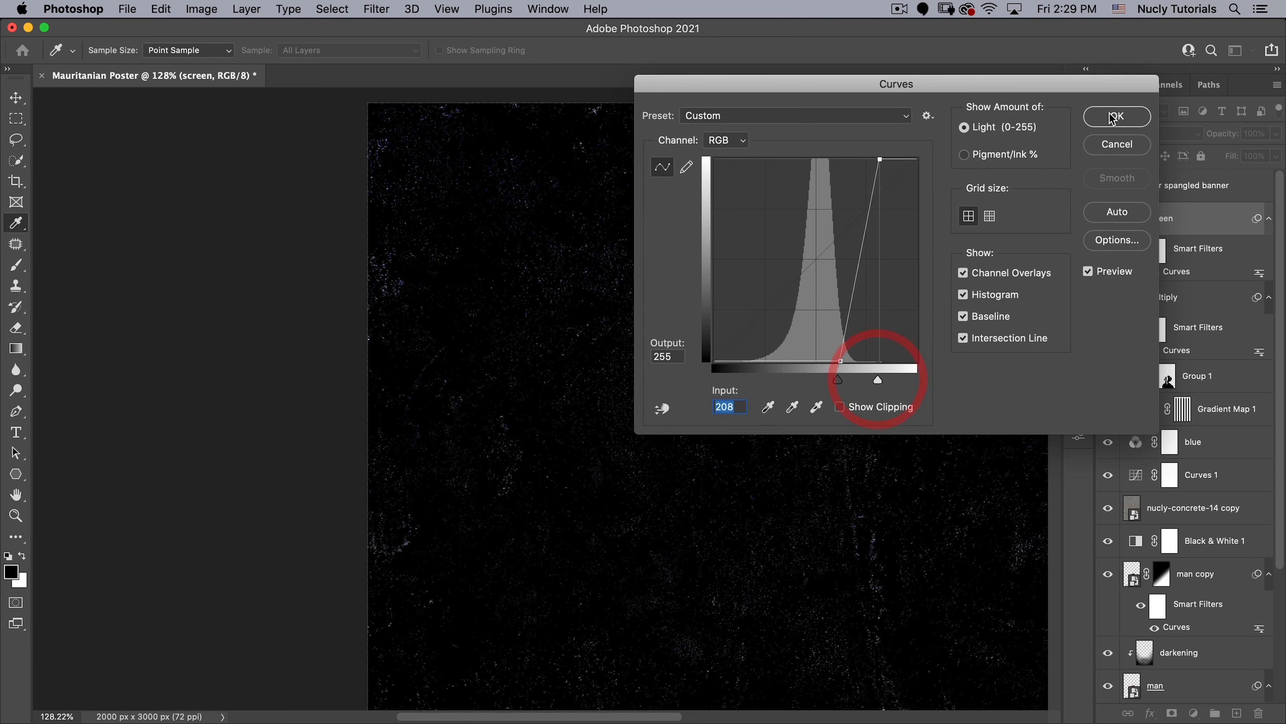
pyautogui.click(1112, 117)
# - Set the screen layer's blend mode to Screen and inspect the texture on the stars, stripes and portrait
pyautogui.click(1129, 134)
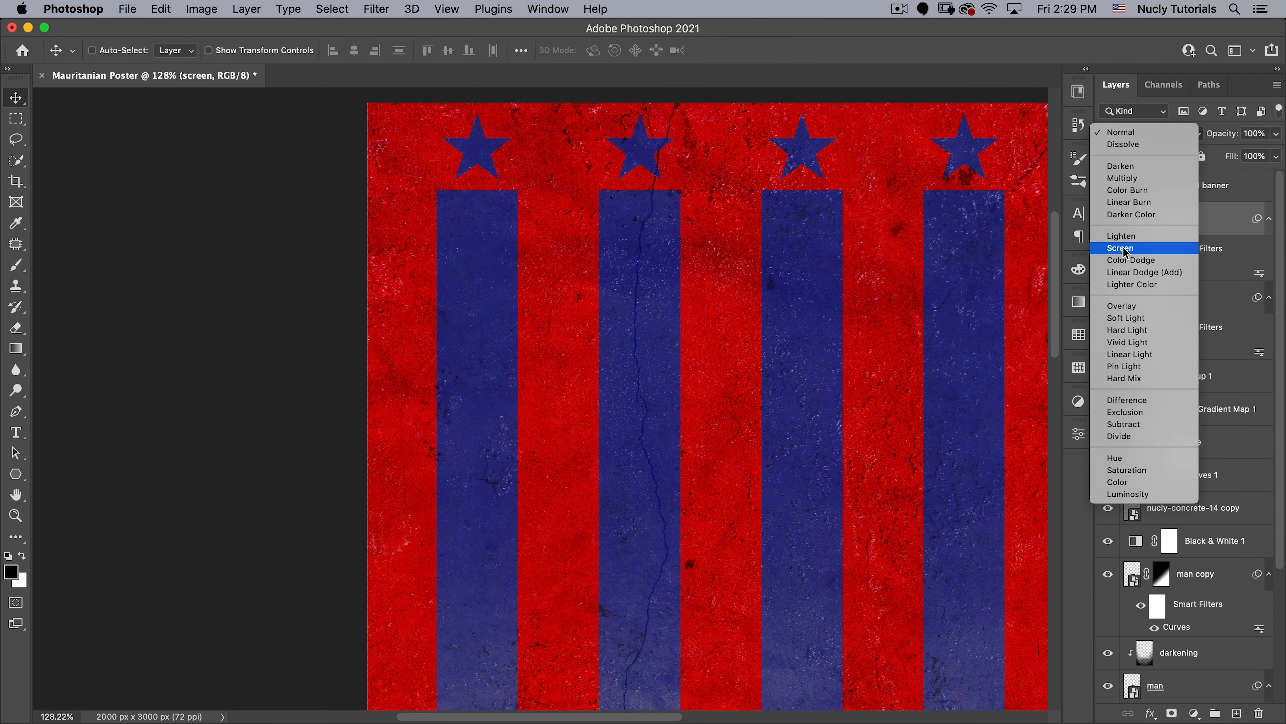
pyautogui.click(1123, 249)
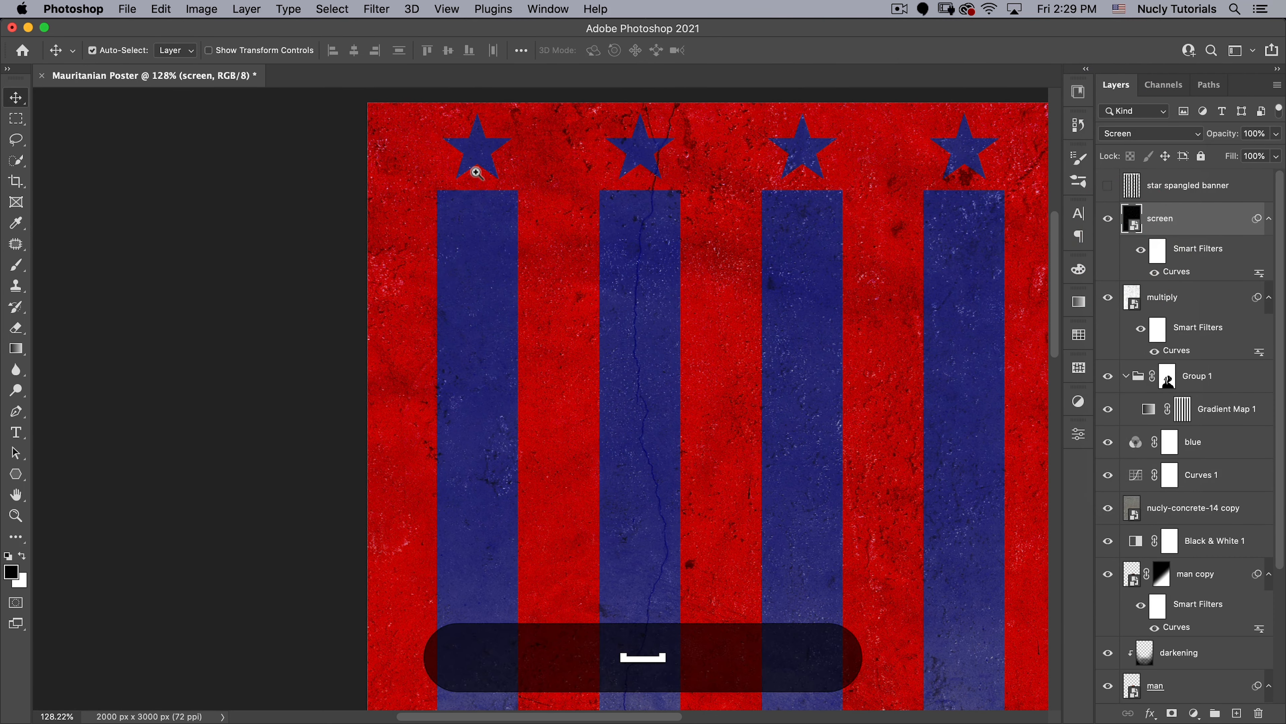
pyautogui.moveTo(458, 179); pyautogui.dragTo(423, 202)
pyautogui.moveTo(652, 285); pyautogui.dragTo(585, 182)
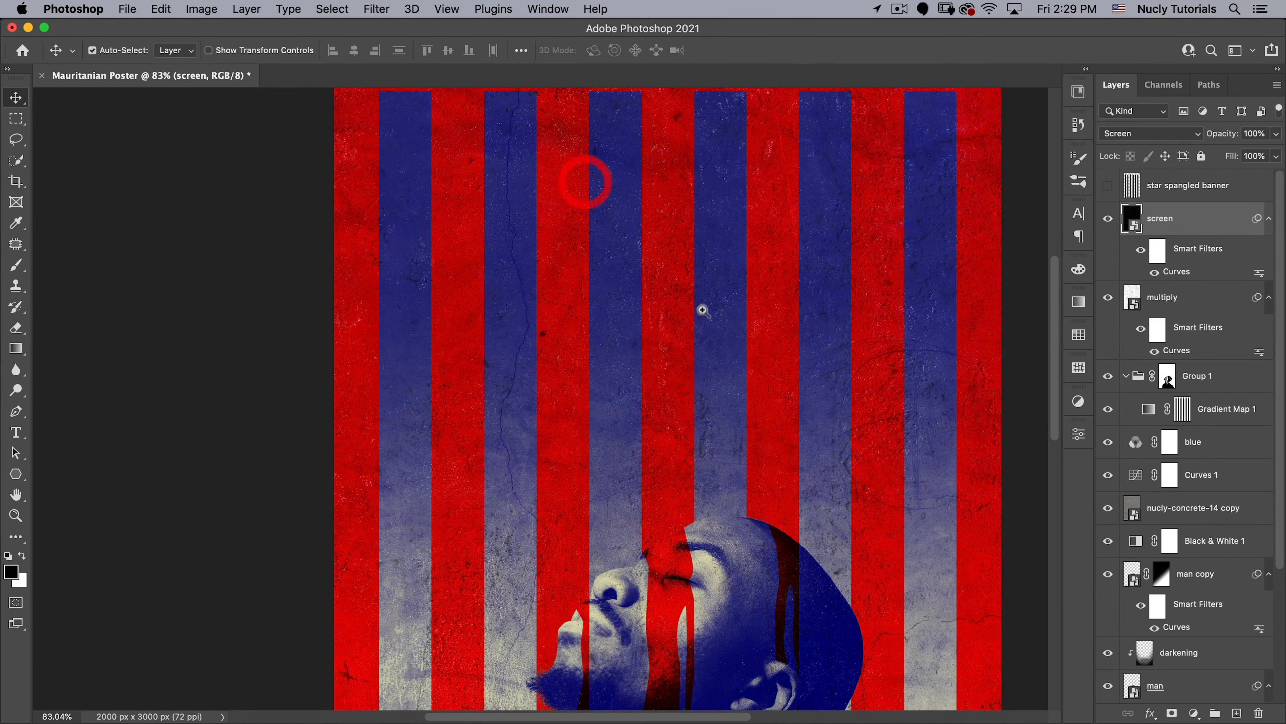
pyautogui.moveTo(701, 307); pyautogui.dragTo(663, 326)
pyautogui.moveTo(611, 529); pyautogui.dragTo(680, 462)
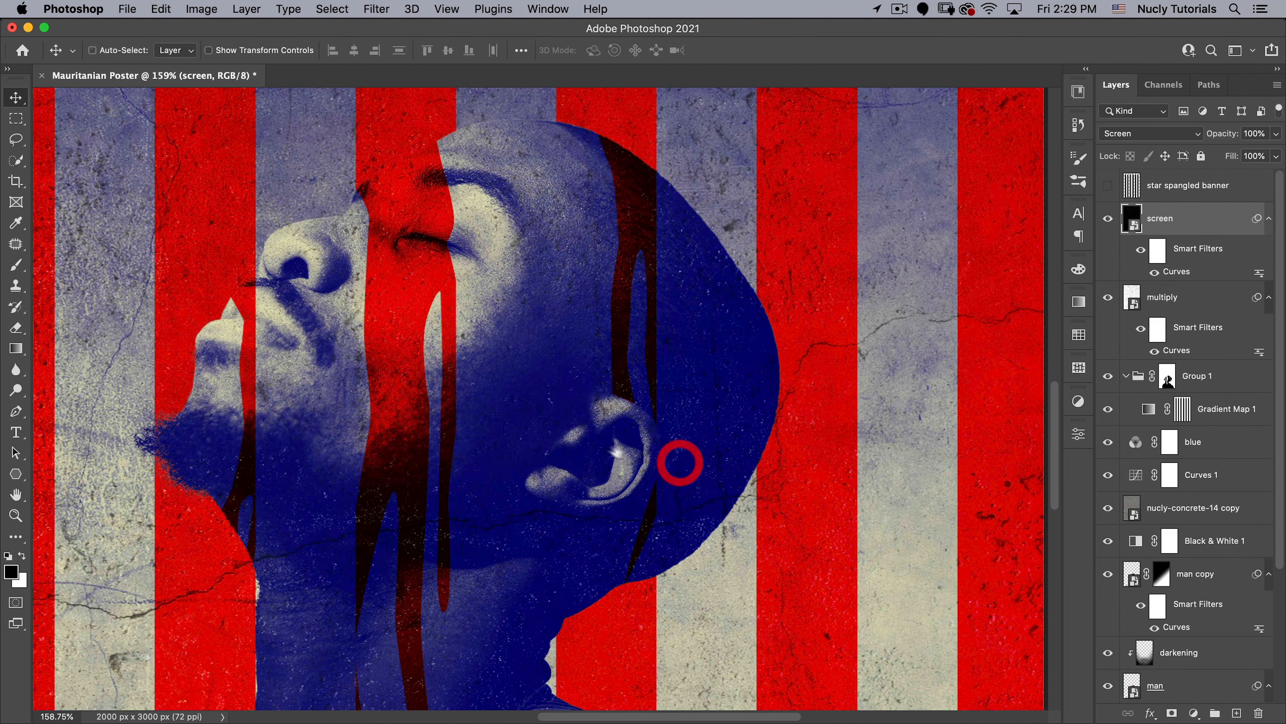
pyautogui.moveTo(563, 361); pyautogui.dragTo(480, 417)
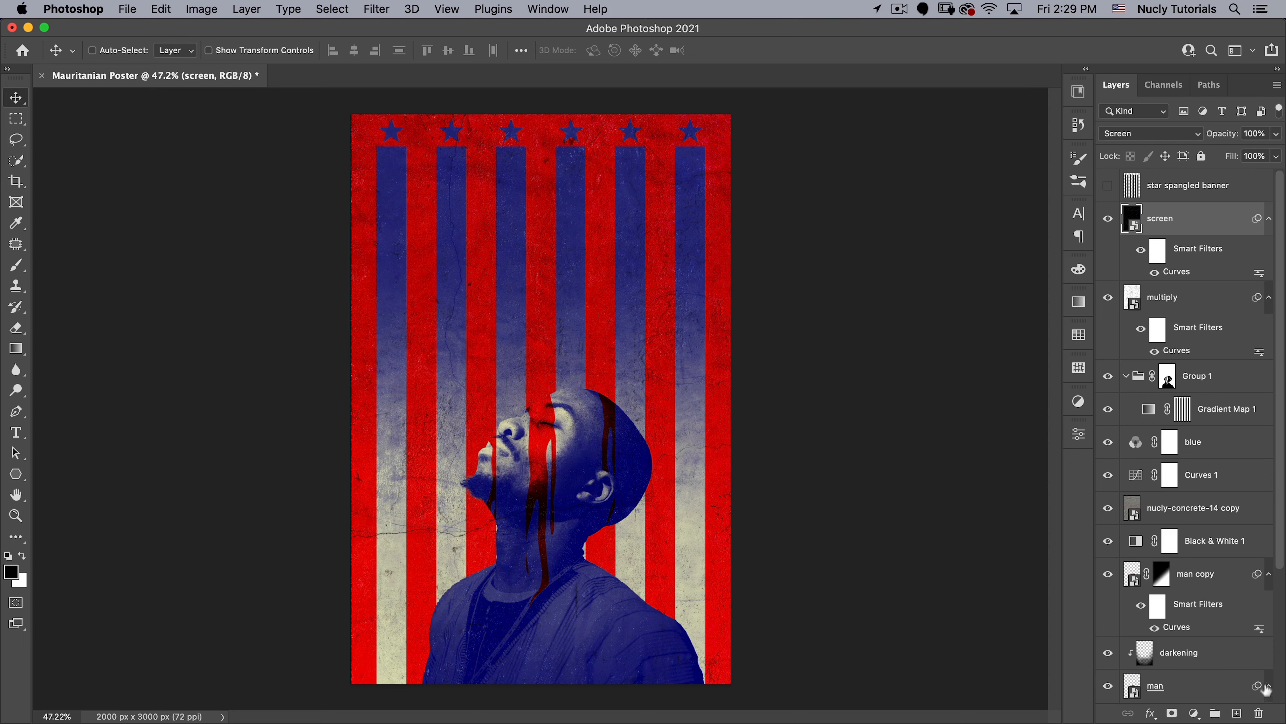
# - Create a new layer named noise above the screen layer in Overlay mode, filled with 50% gray
pyautogui.click(1238, 712)
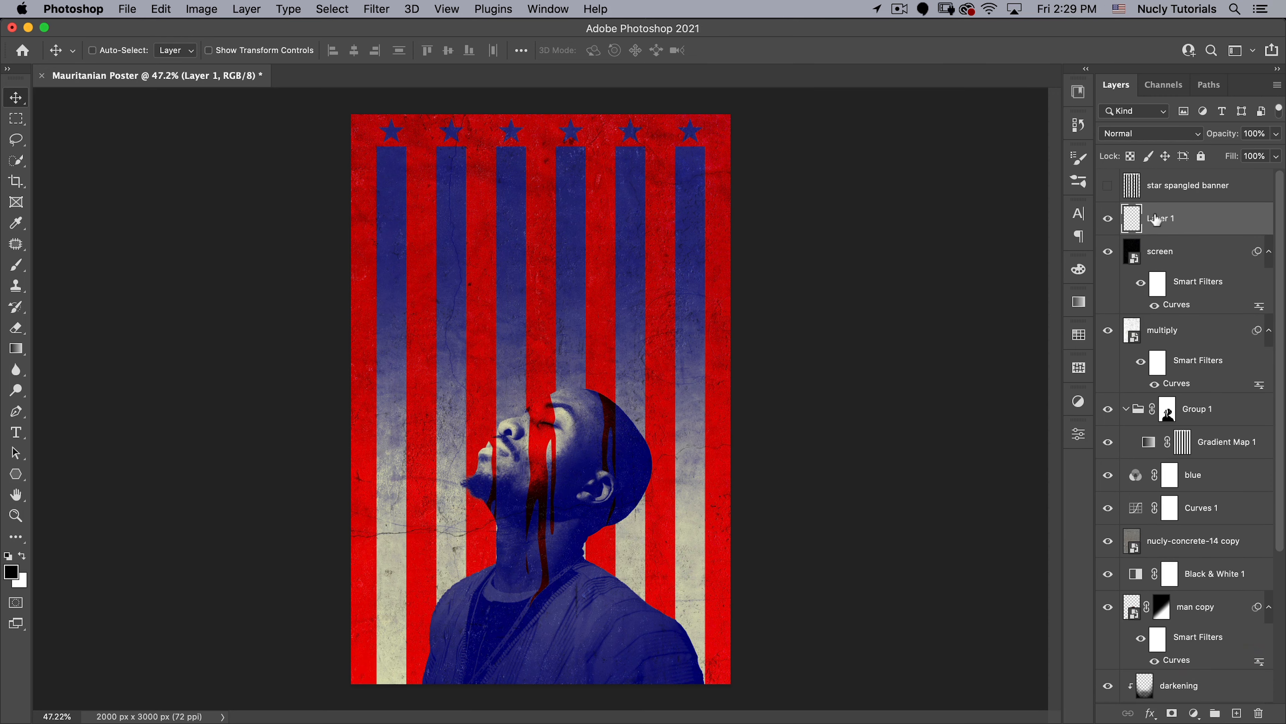
pyautogui.moveTo(1164, 225); pyautogui.dragTo(1259, 713)
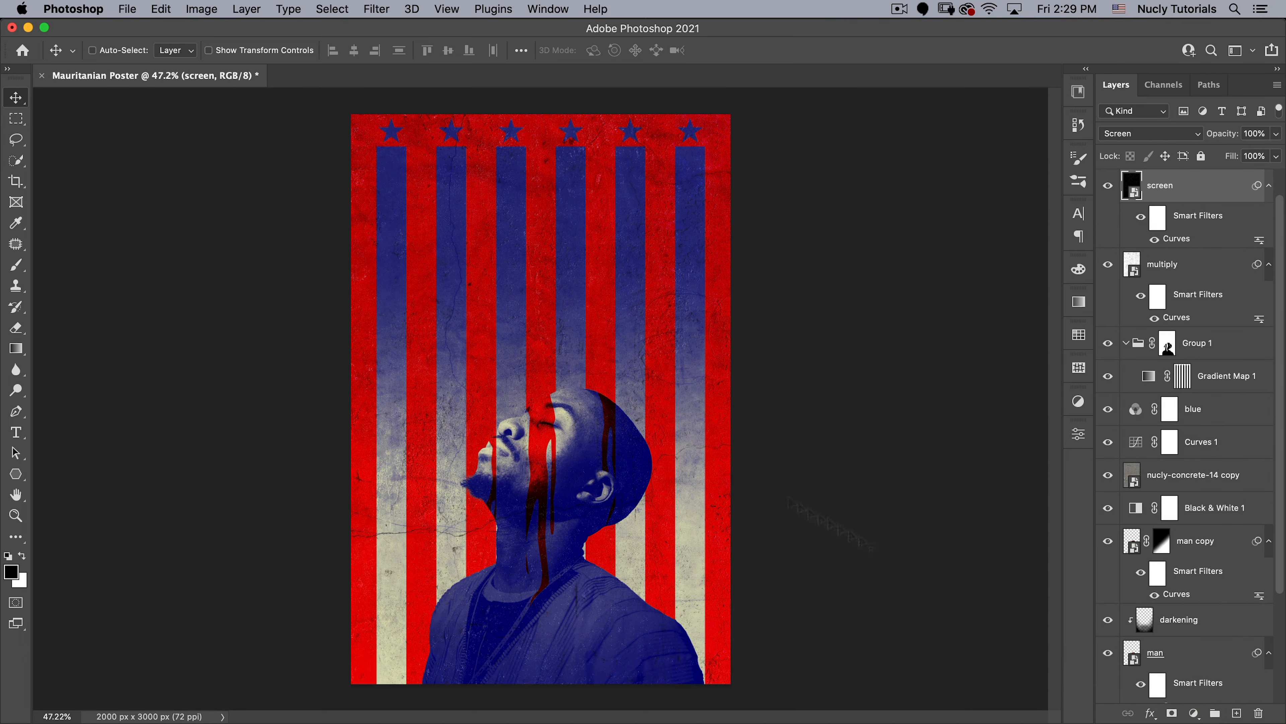
pyautogui.click(247, 9)
pyautogui.moveTo(256, 31)
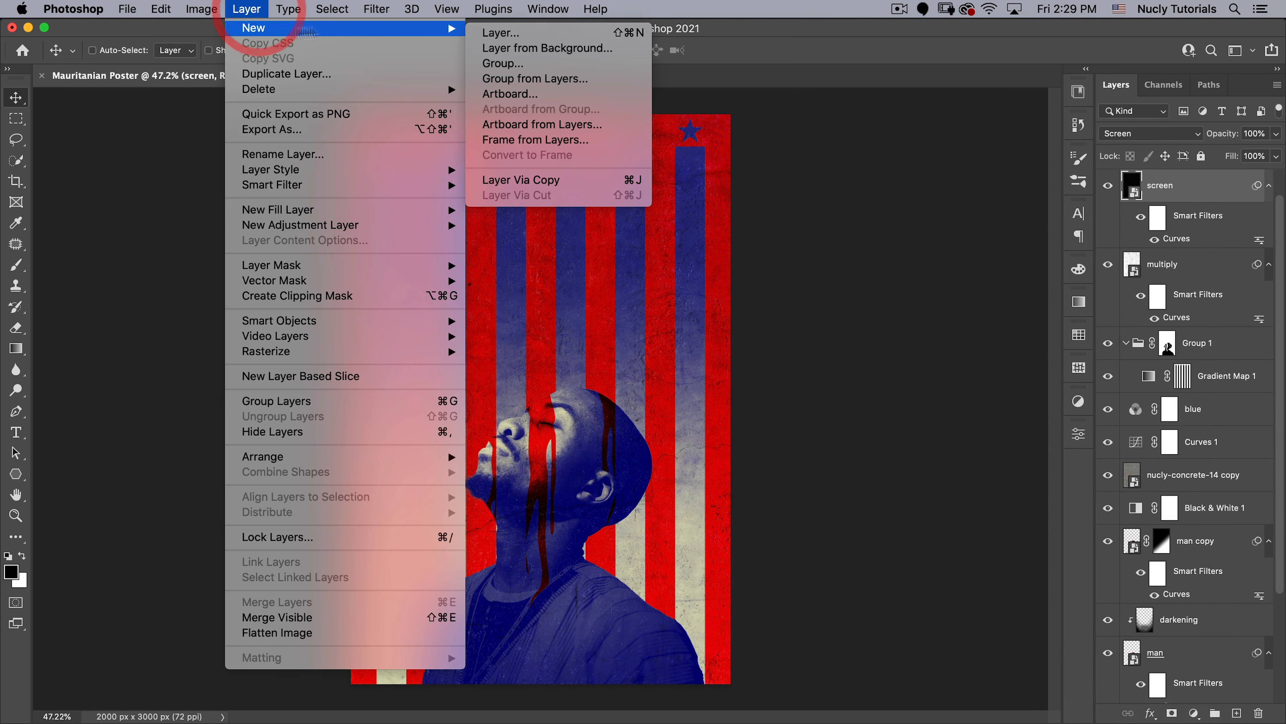
pyautogui.click(486, 32)
pyautogui.write('noise')
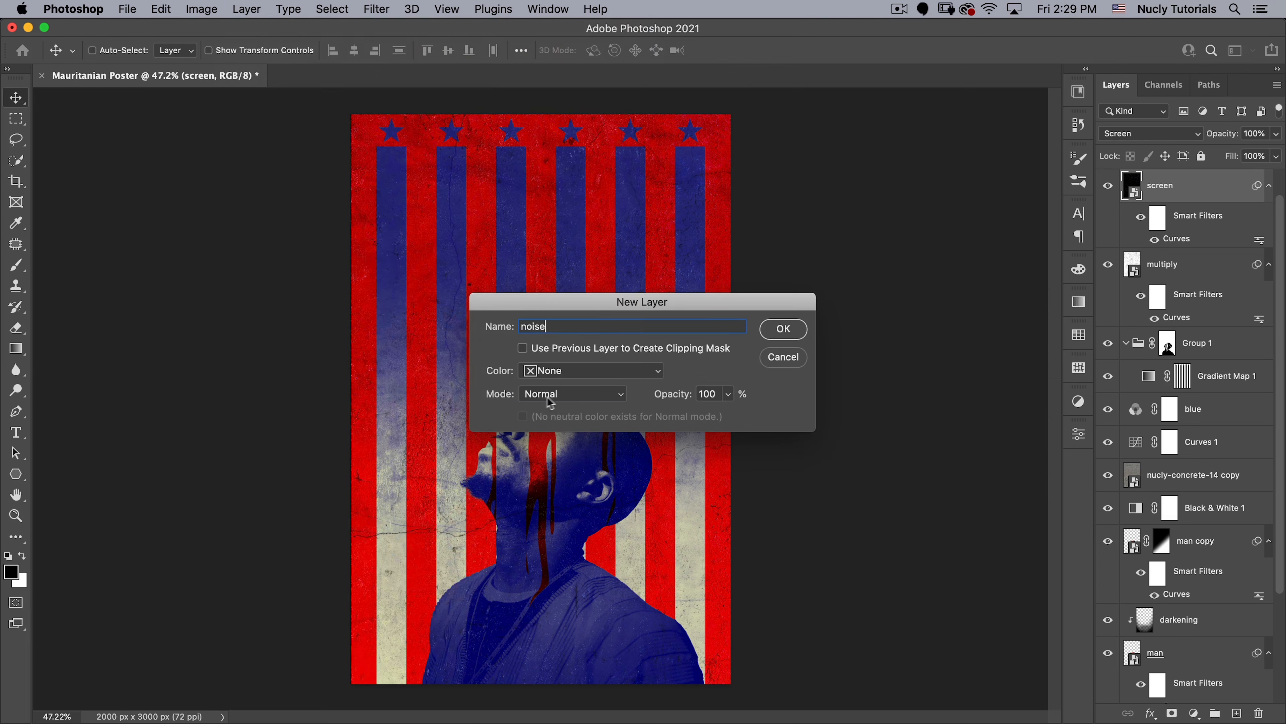
pyautogui.click(527, 394)
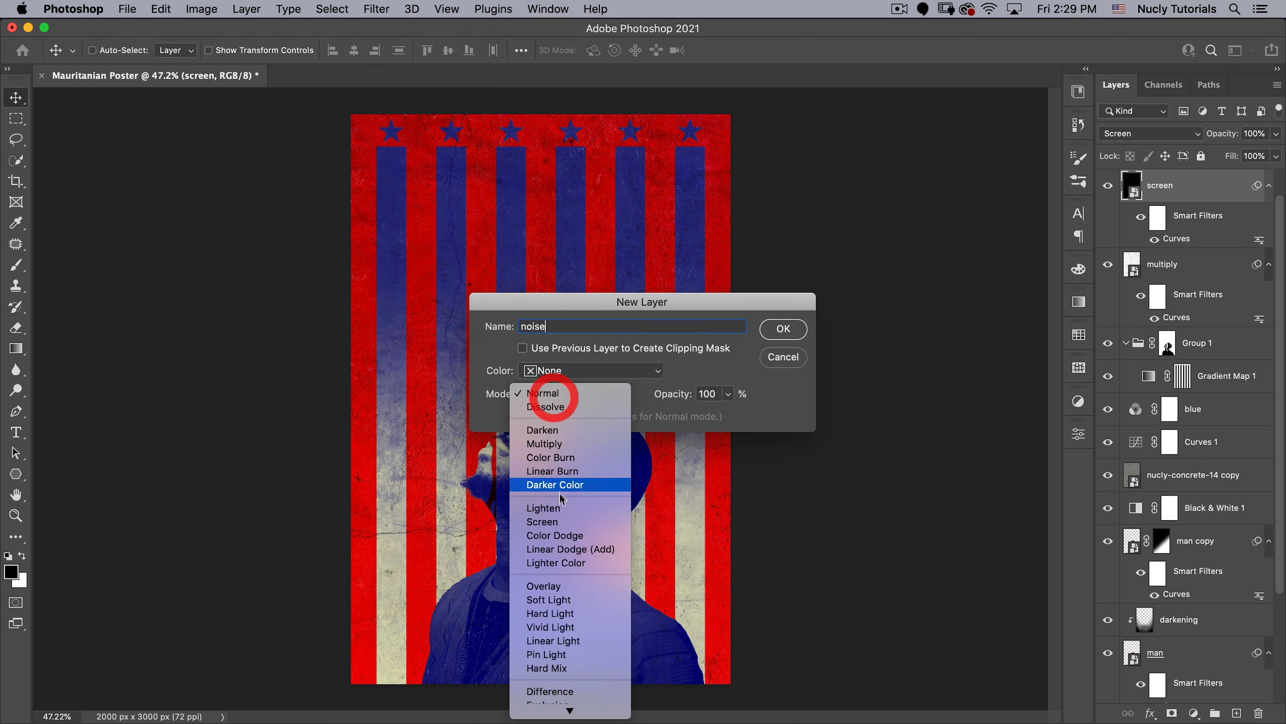
pyautogui.click(558, 587)
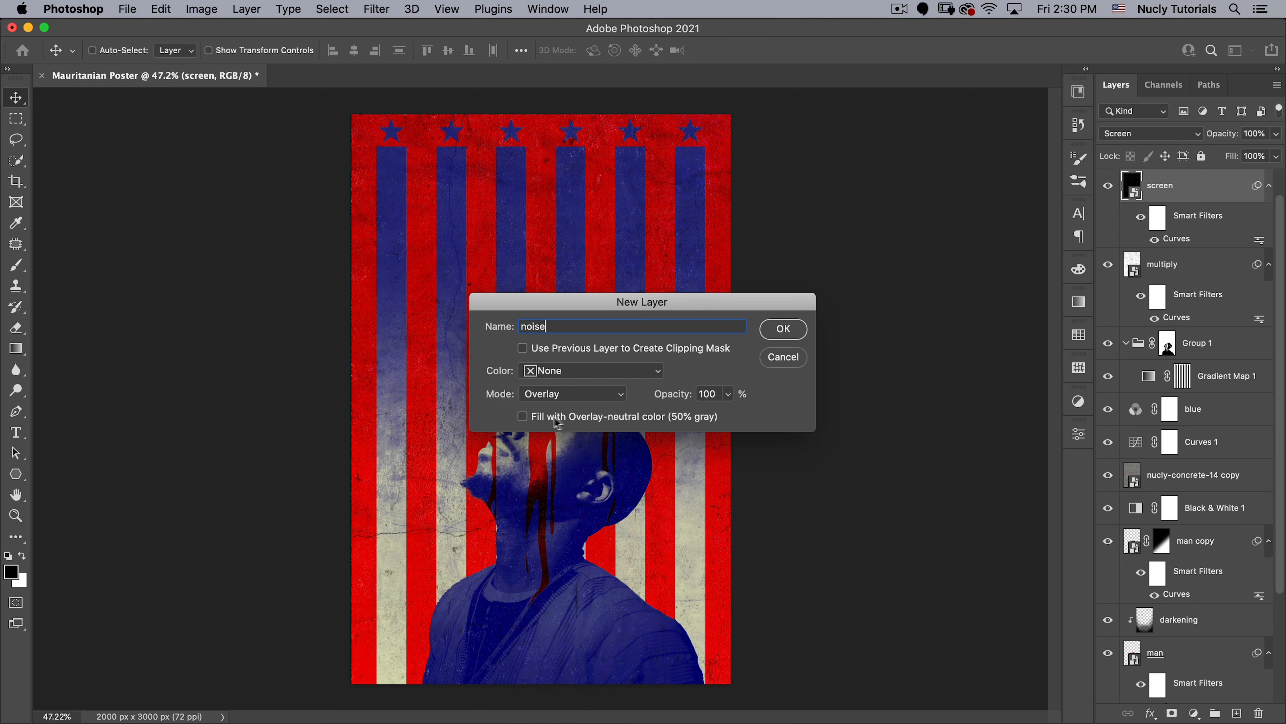
pyautogui.click(572, 416)
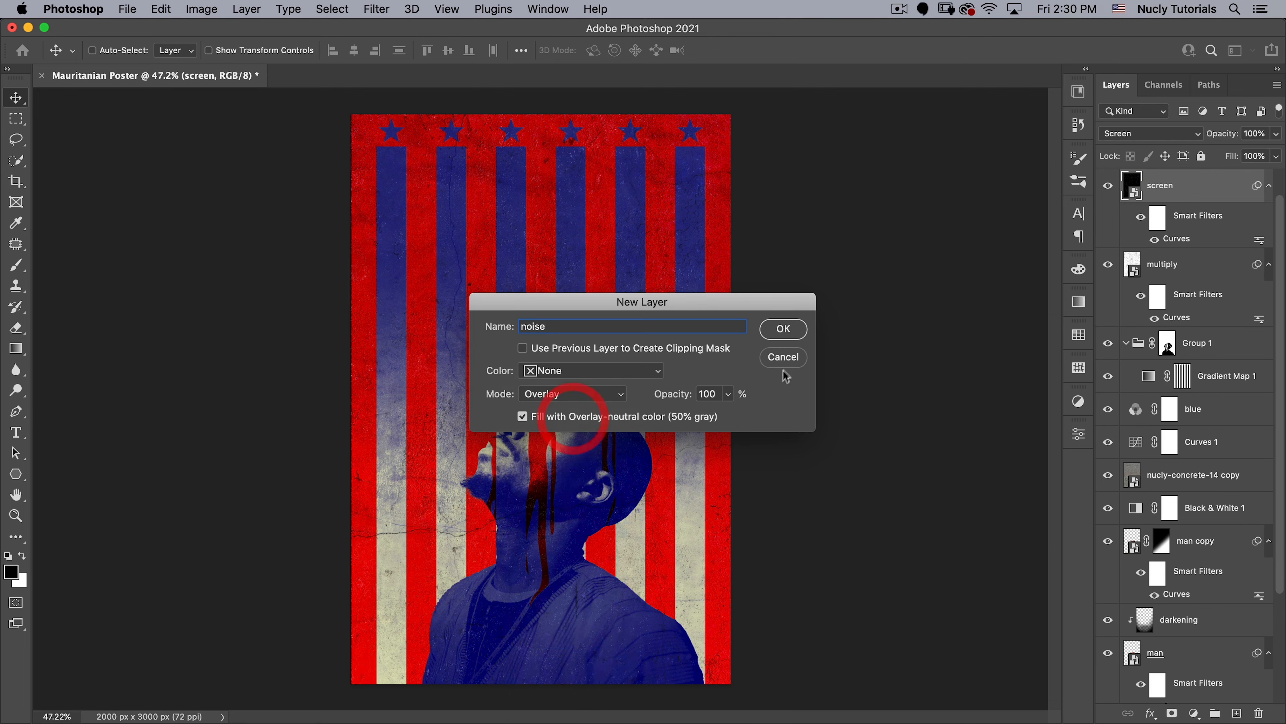
pyautogui.click(783, 329)
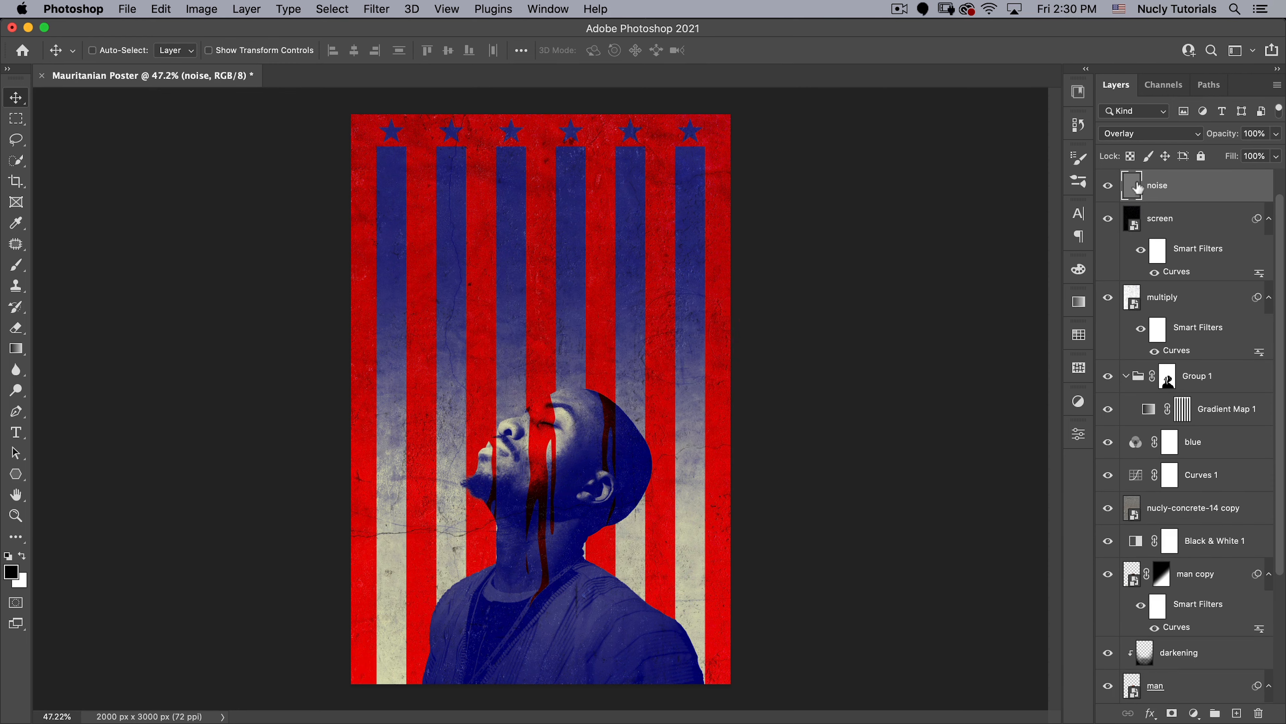
# - Apply Add Noise to the noise layer with an amount of 50%, Gaussian distribution and monochromatic
pyautogui.click(370, 10)
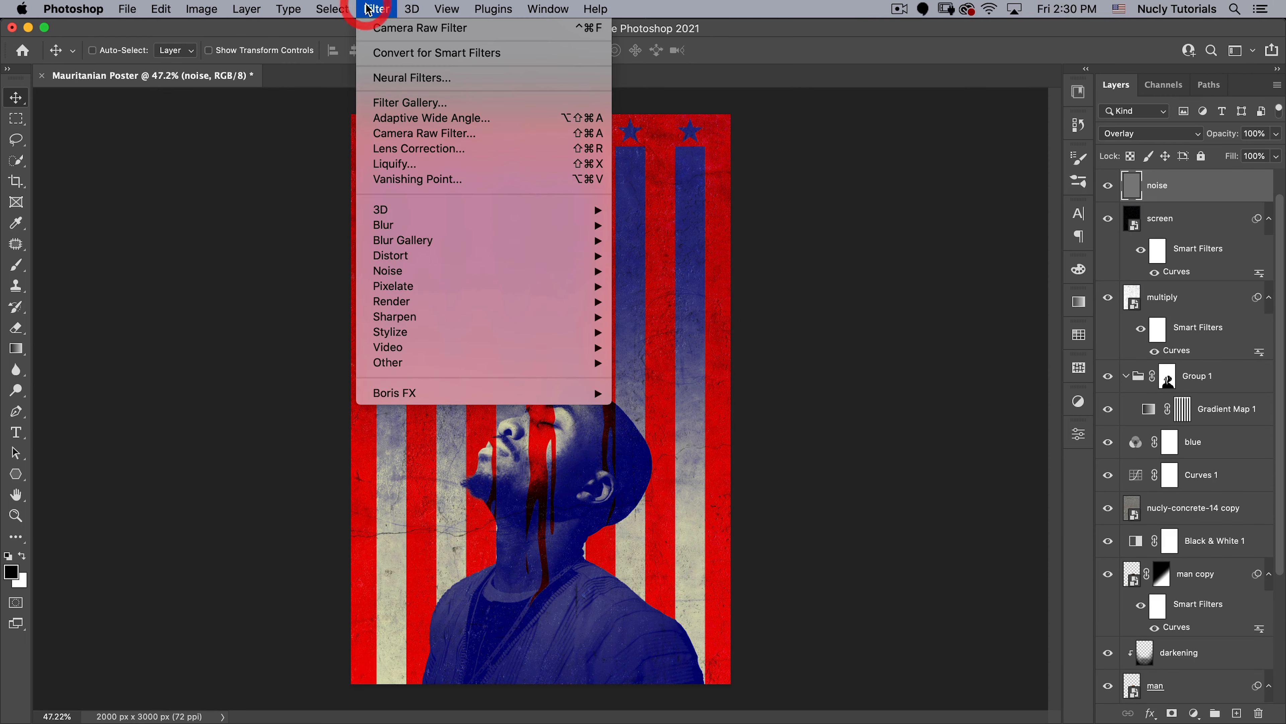
pyautogui.moveTo(416, 274)
pyautogui.click(656, 278)
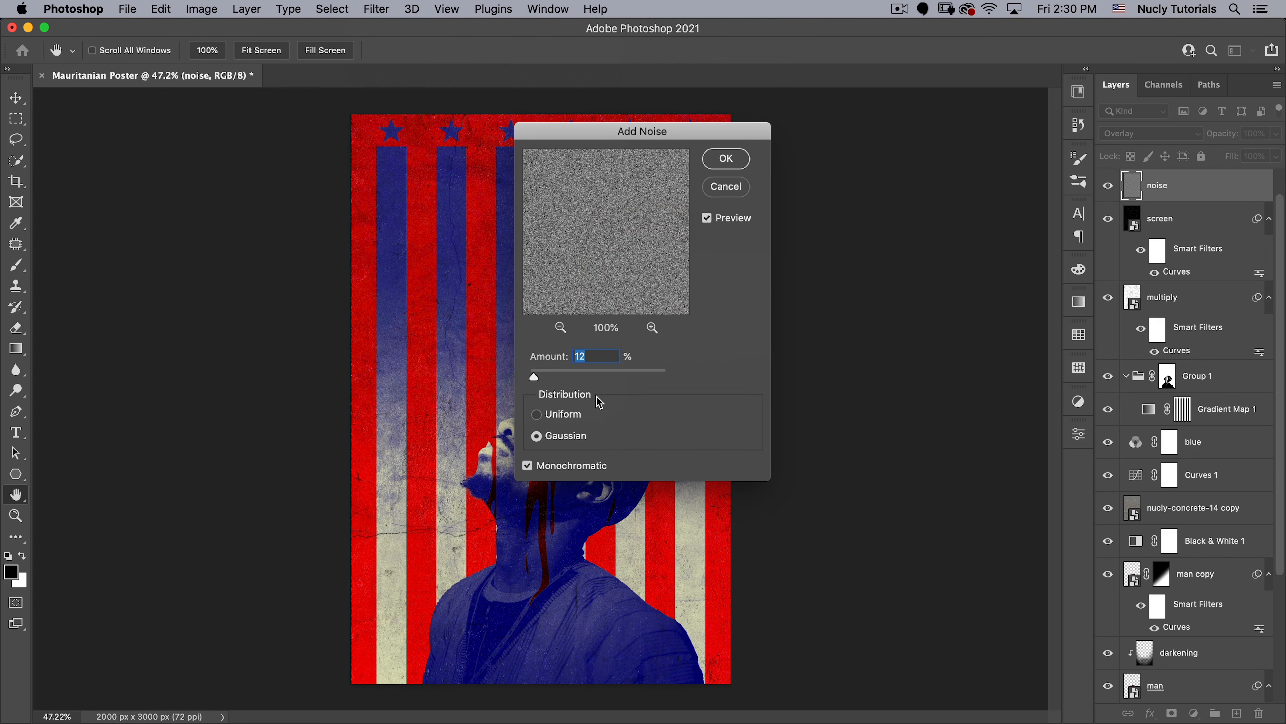
pyautogui.write('50')
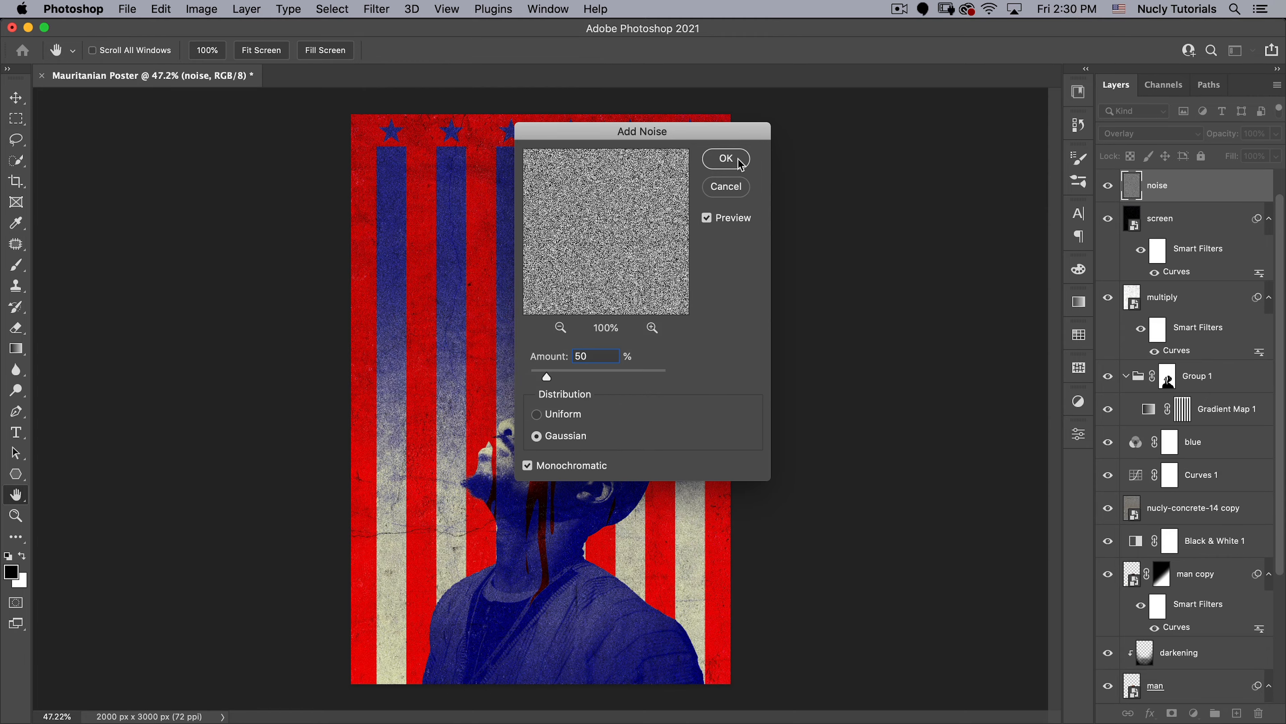
pyautogui.click(738, 159)
# - Soften the grain on the noise layer by applying the basic Blur filter twice
pyautogui.moveTo(413, 284); pyautogui.dragTo(575, 214)
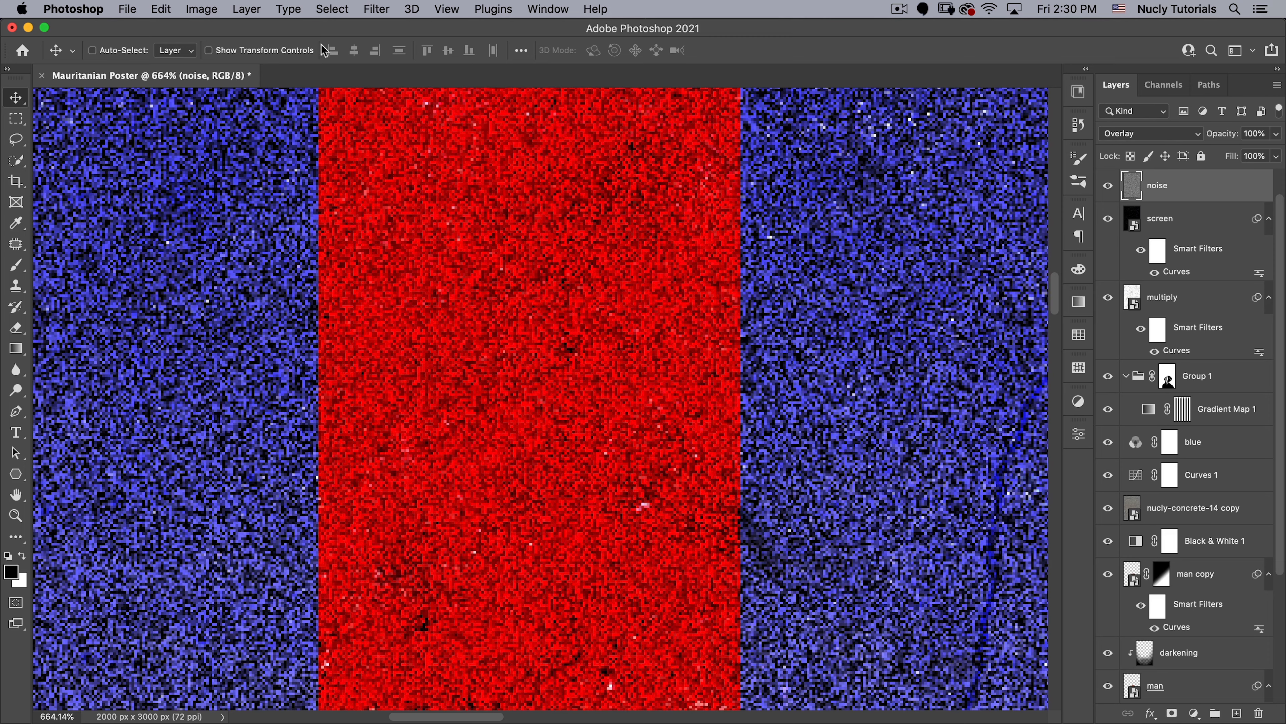
pyautogui.click(332, 9)
pyautogui.moveTo(377, 9)
pyautogui.moveTo(405, 225)
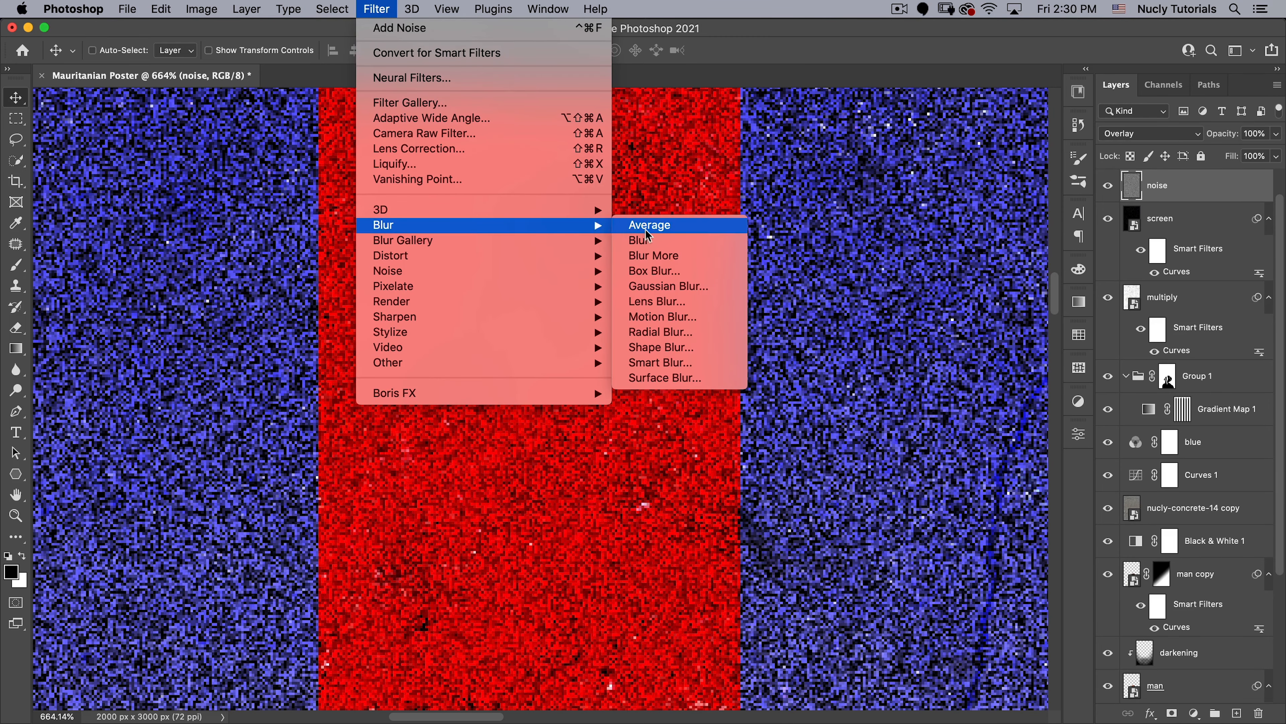
pyautogui.click(642, 240)
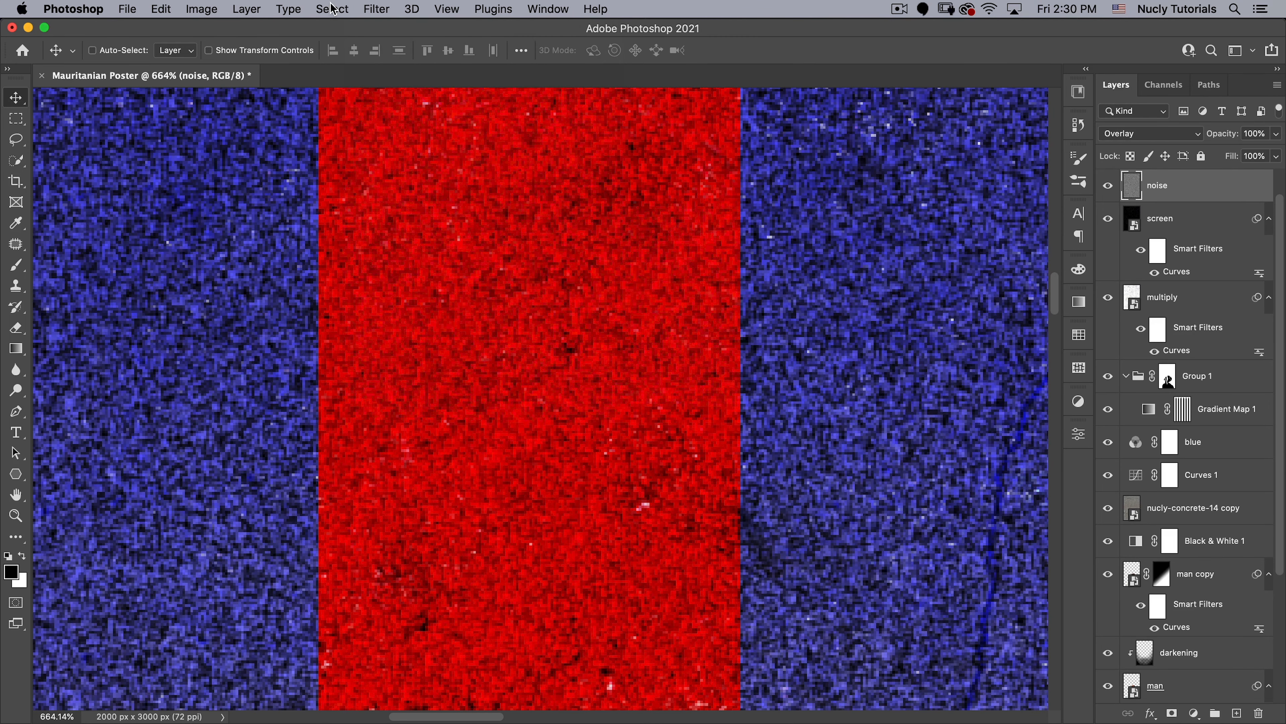
pyautogui.click(377, 9)
pyautogui.click(380, 9)
pyautogui.click(384, 10)
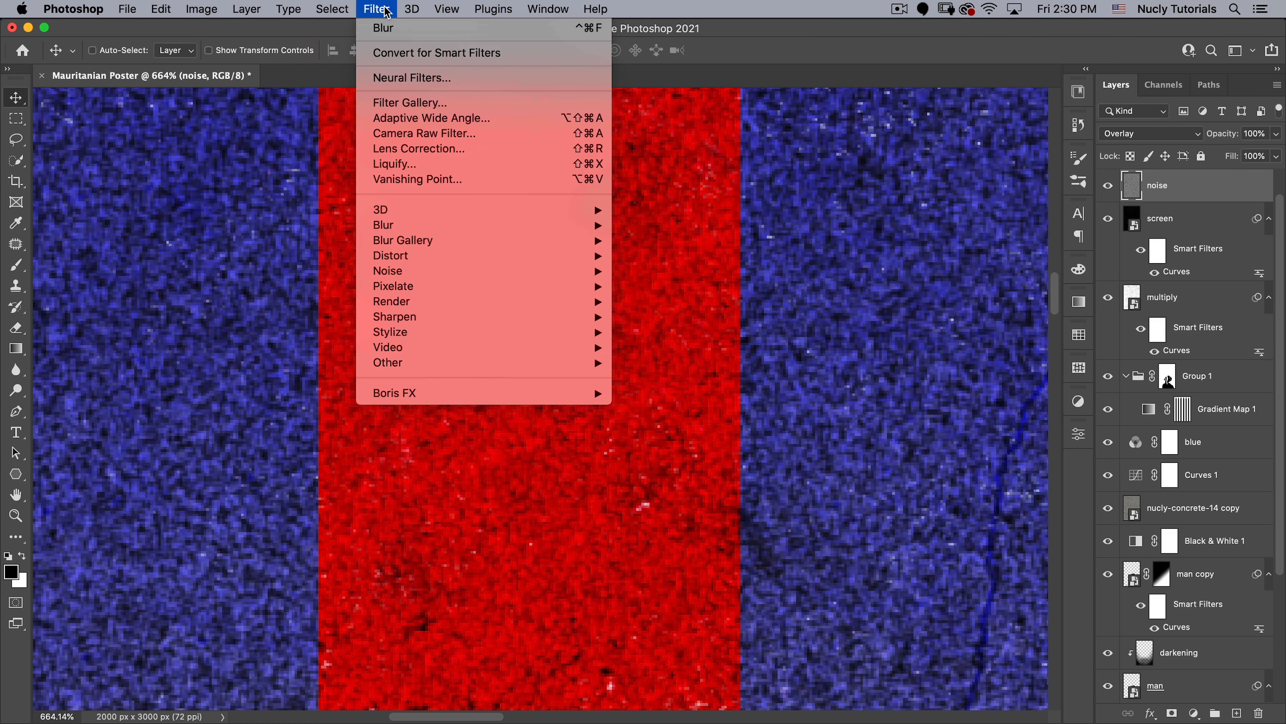
pyautogui.click(384, 29)
# - Lower the noise layer's opacity to 35%, judging the grain on the portrait and on the whole poster
pyautogui.press('super+space')
pyautogui.moveTo(602, 325); pyautogui.dragTo(464, 372)
pyautogui.press('super+space')
pyautogui.moveTo(854, 557); pyautogui.dragTo(941, 535)
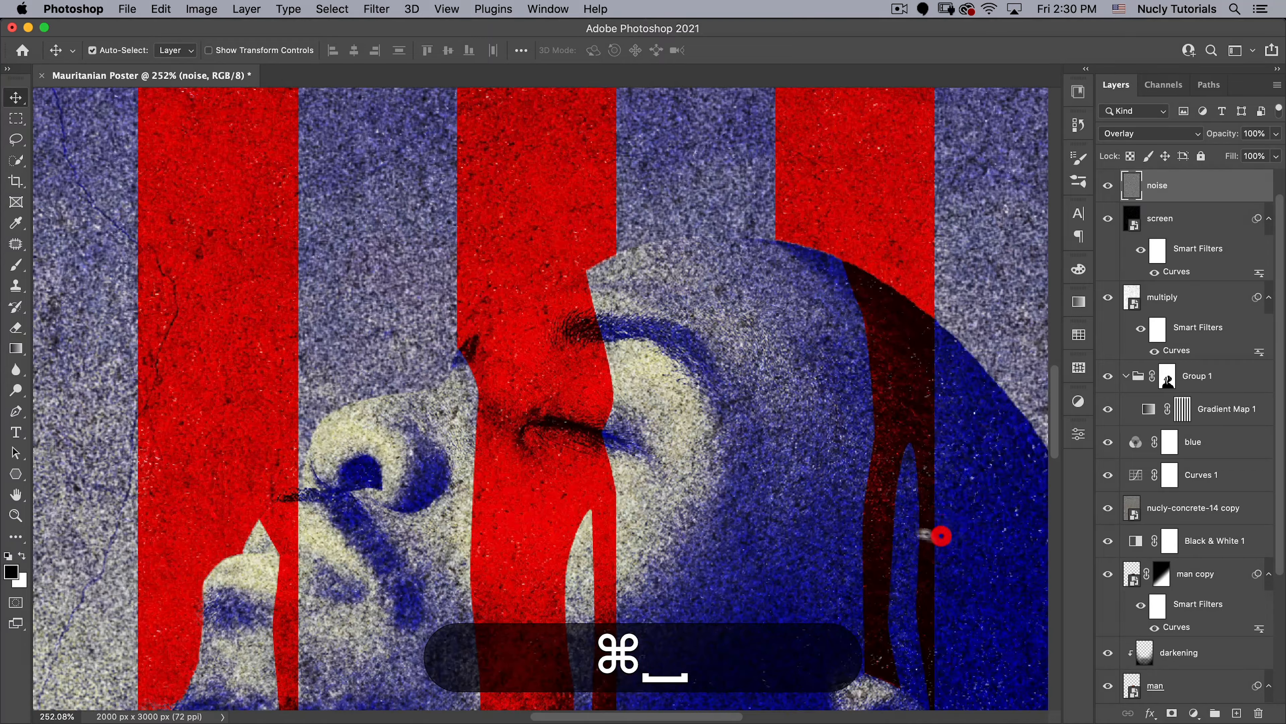
pyautogui.moveTo(832, 531); pyautogui.dragTo(839, 430)
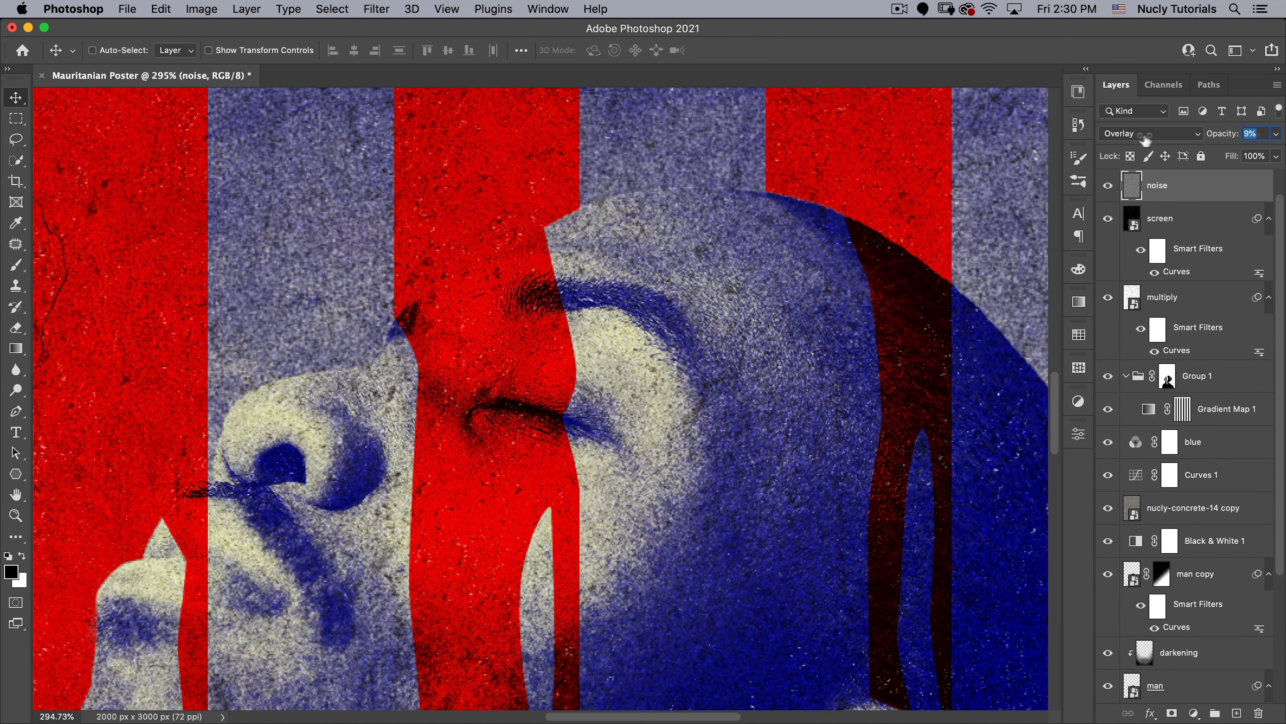
pyautogui.moveTo(1145, 141); pyautogui.dragTo(1134, 141)
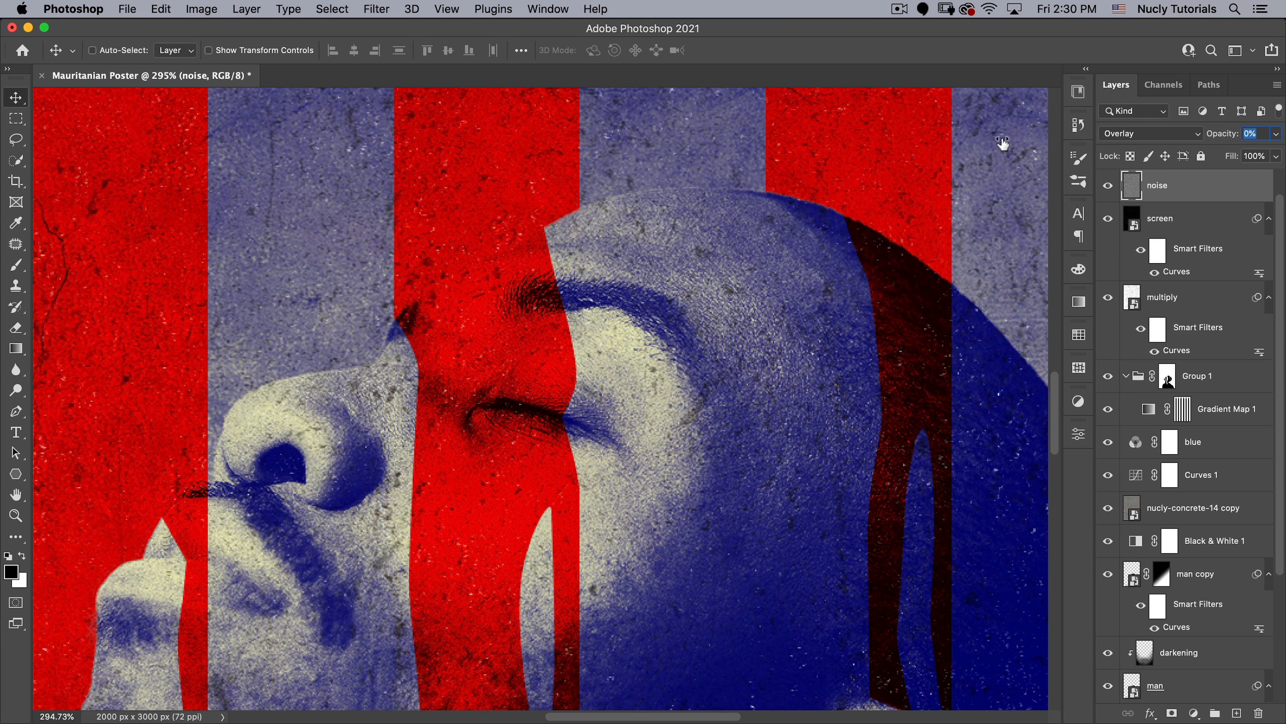
pyautogui.click(1030, 132)
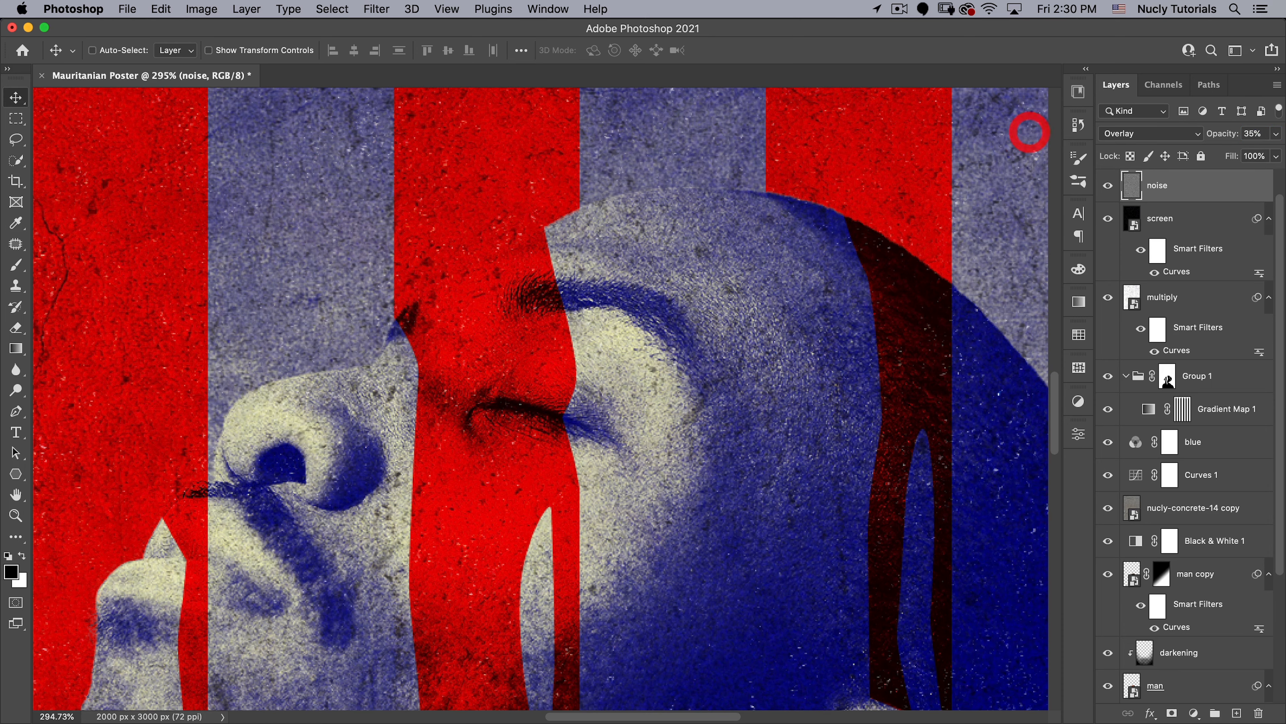
pyautogui.moveTo(460, 354); pyautogui.dragTo(338, 414)
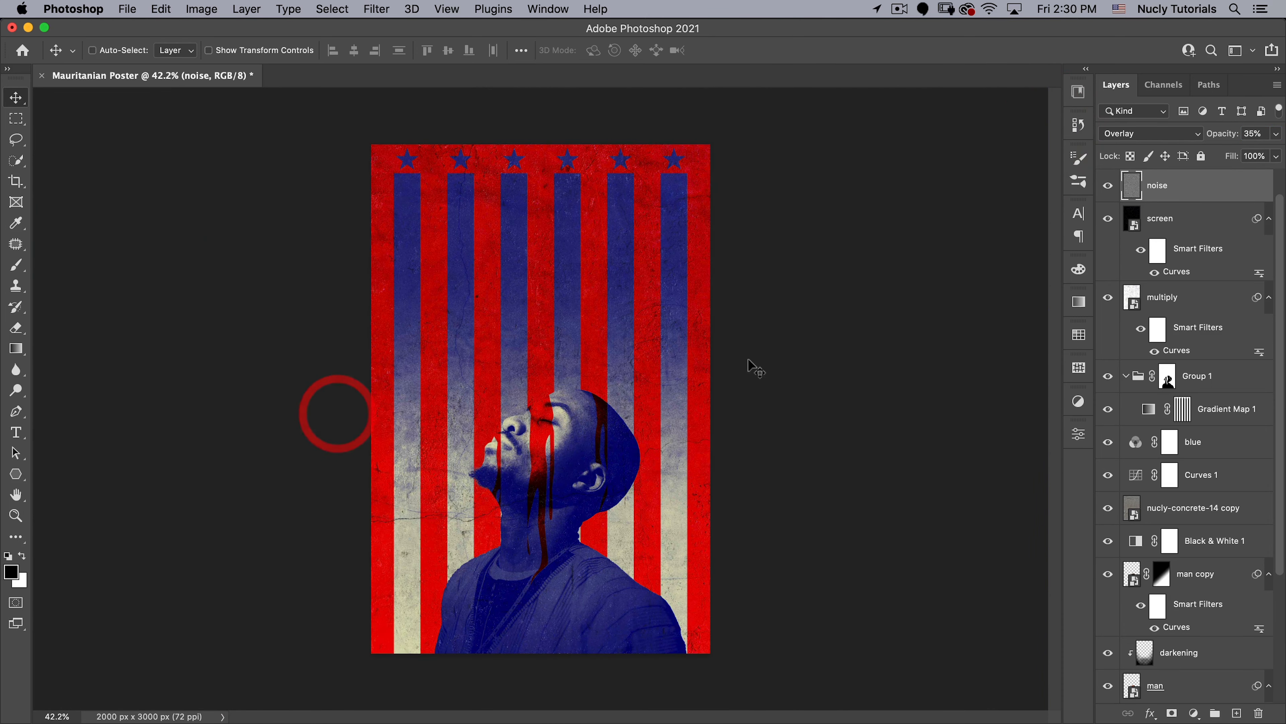
pyautogui.press('v')
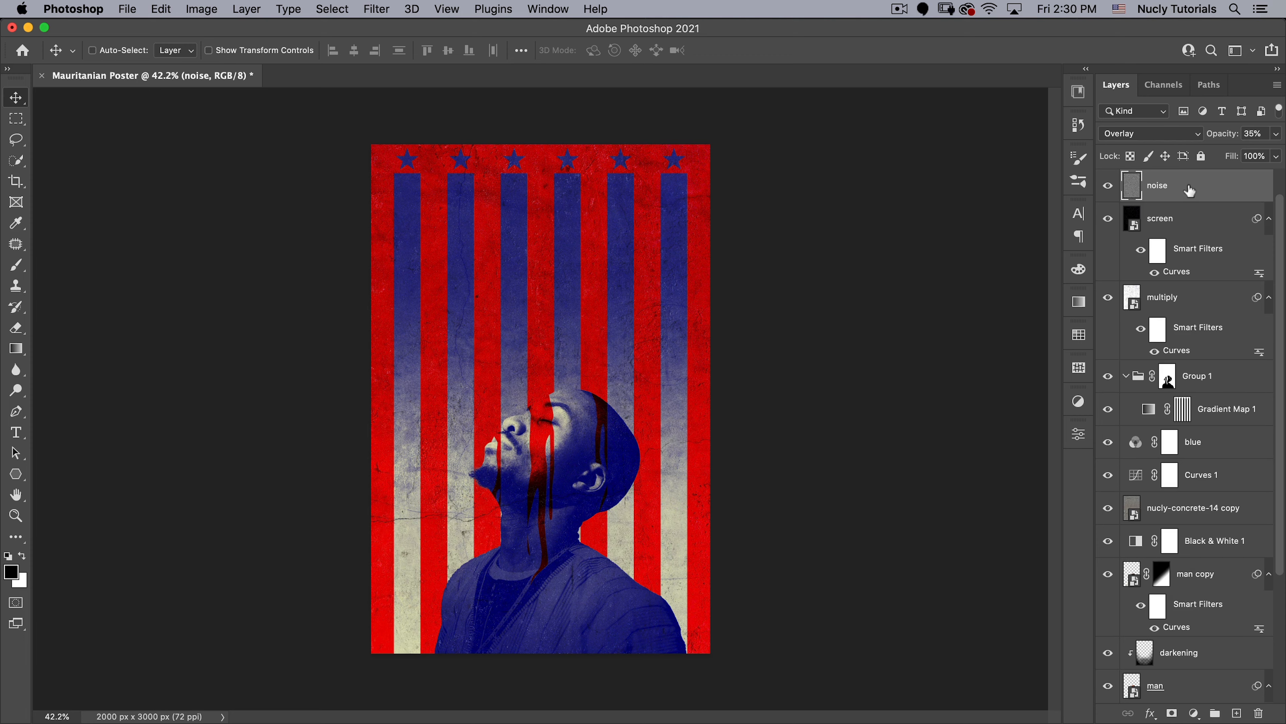
# - Show the guides, choose the Saira ExtraCondensed font for the Type tool and open its tracking value in the character settings
pyautogui.press('super+semicolon')
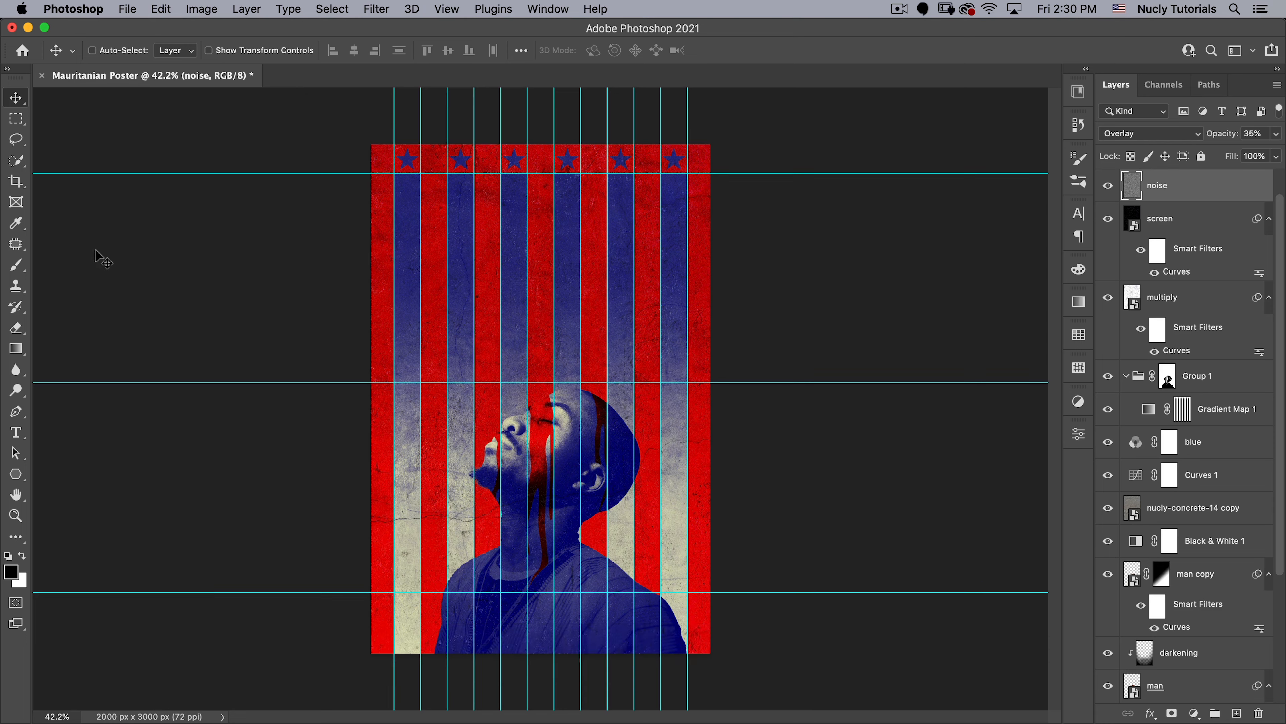
pyautogui.press('t')
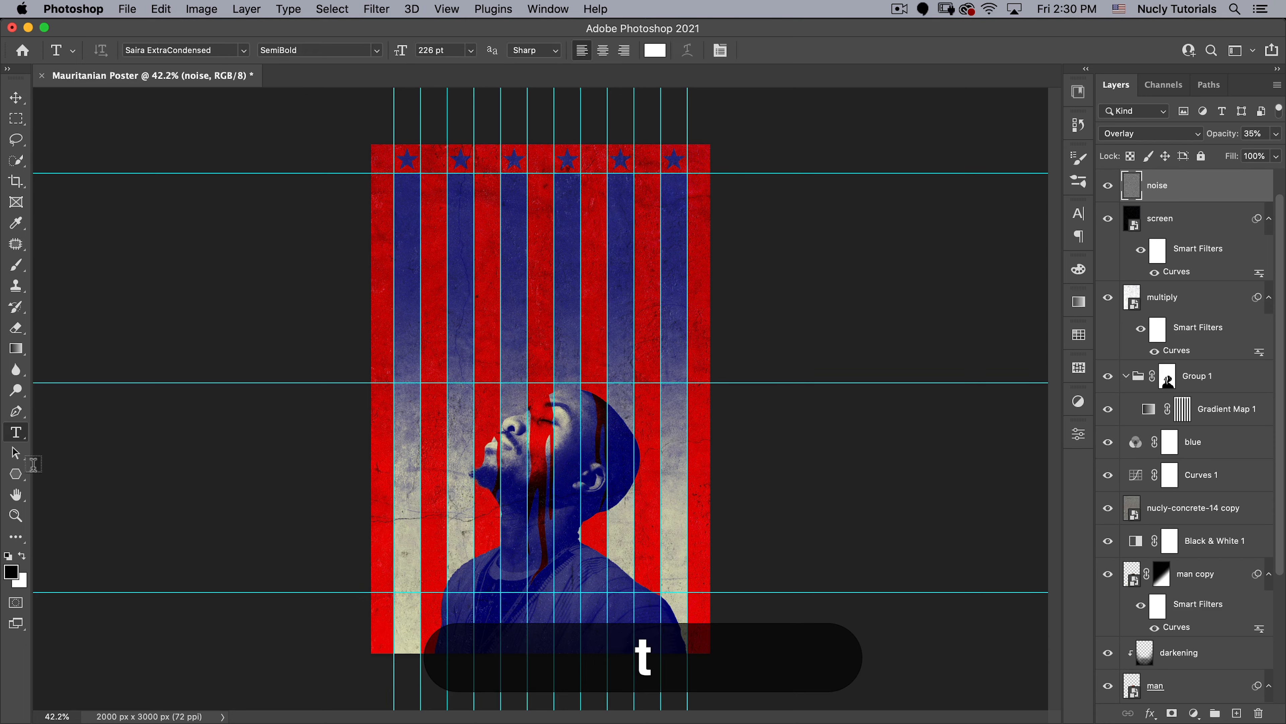
pyautogui.click(243, 51)
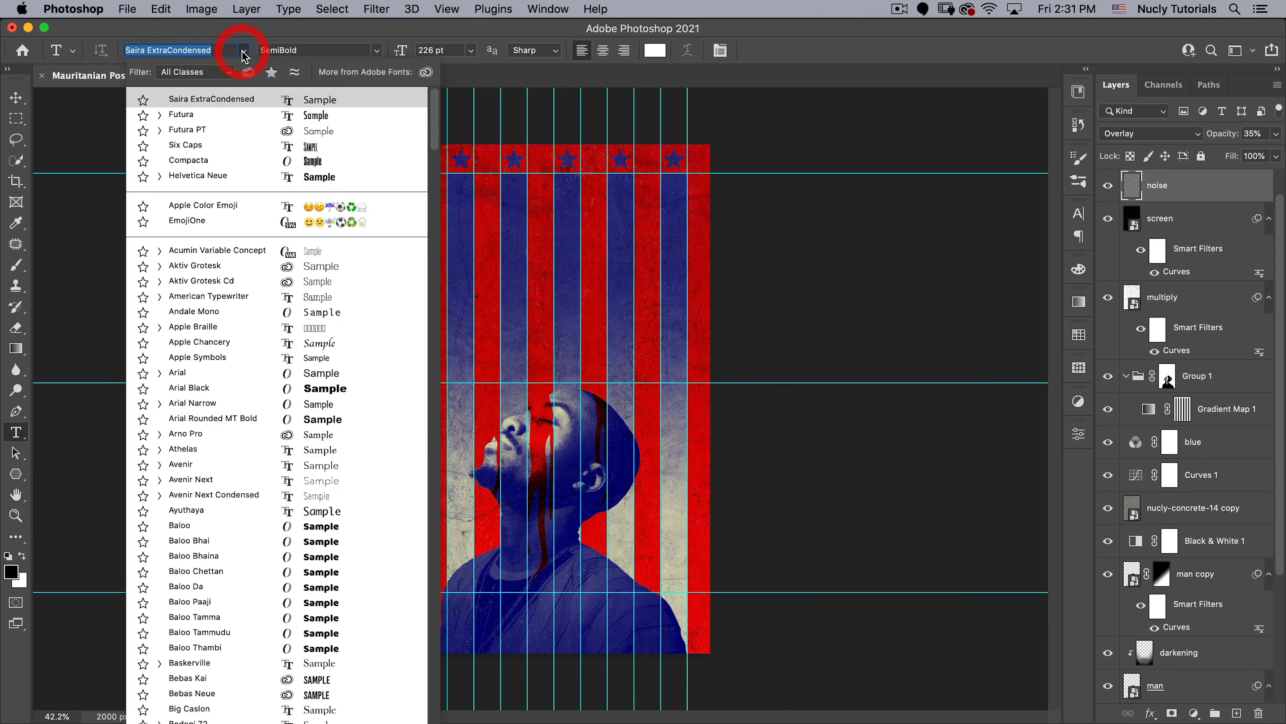
pyautogui.click(222, 100)
pyautogui.click(237, 24)
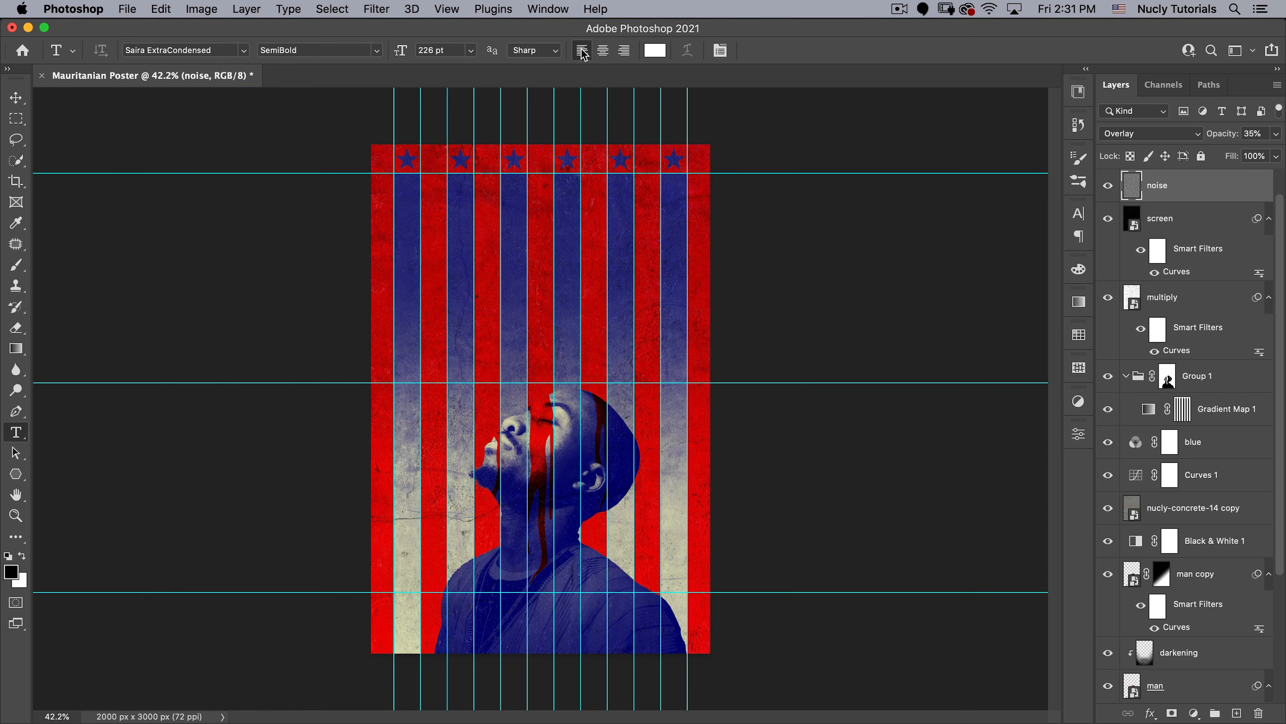
pyautogui.click(722, 51)
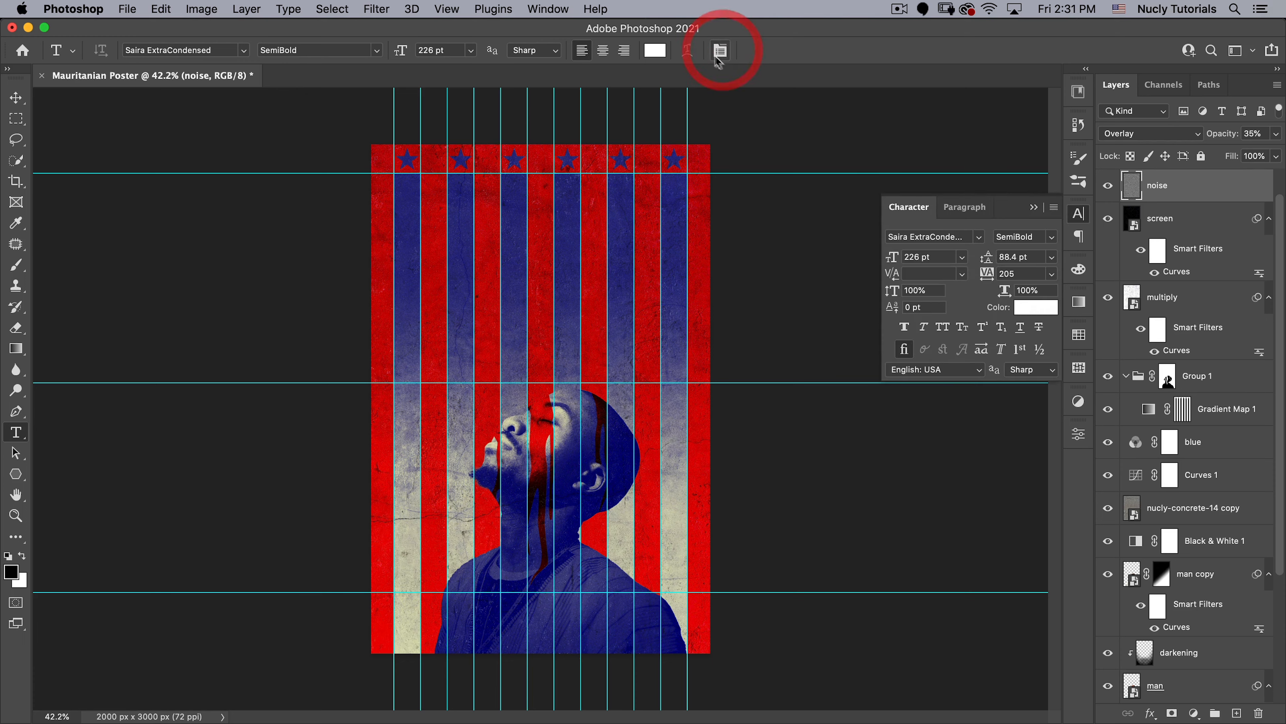
pyautogui.moveTo(911, 208); pyautogui.dragTo(847, 203)
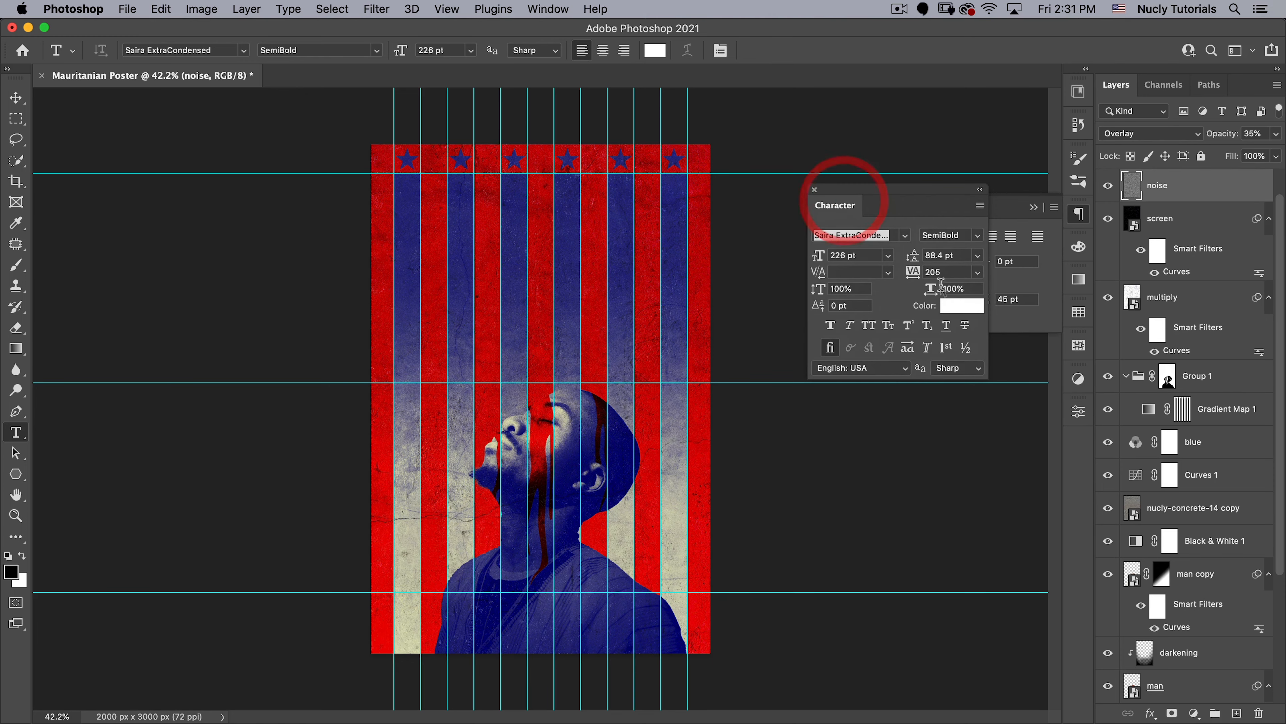
pyautogui.doubleClick(929, 272)
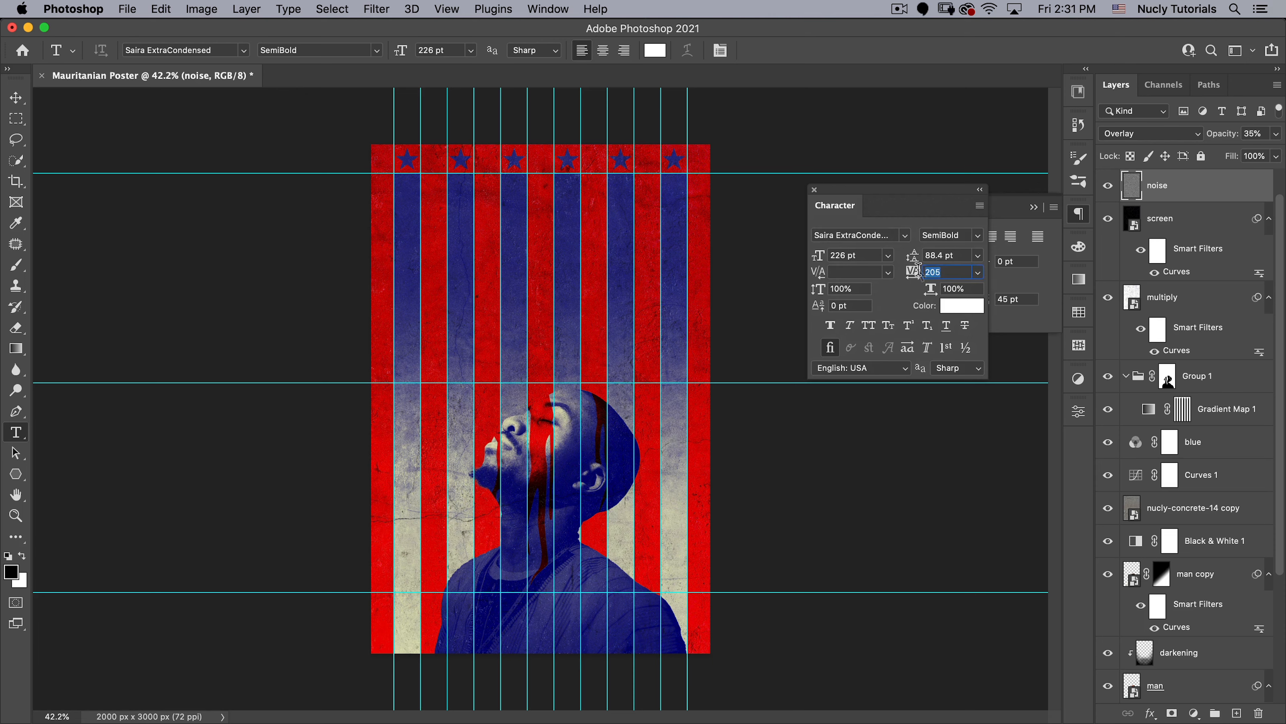
# - Add the title text MURITANIAN above the portrait and align it with the second vertical guide and the middle horizontal guide
pyautogui.click(430, 374)
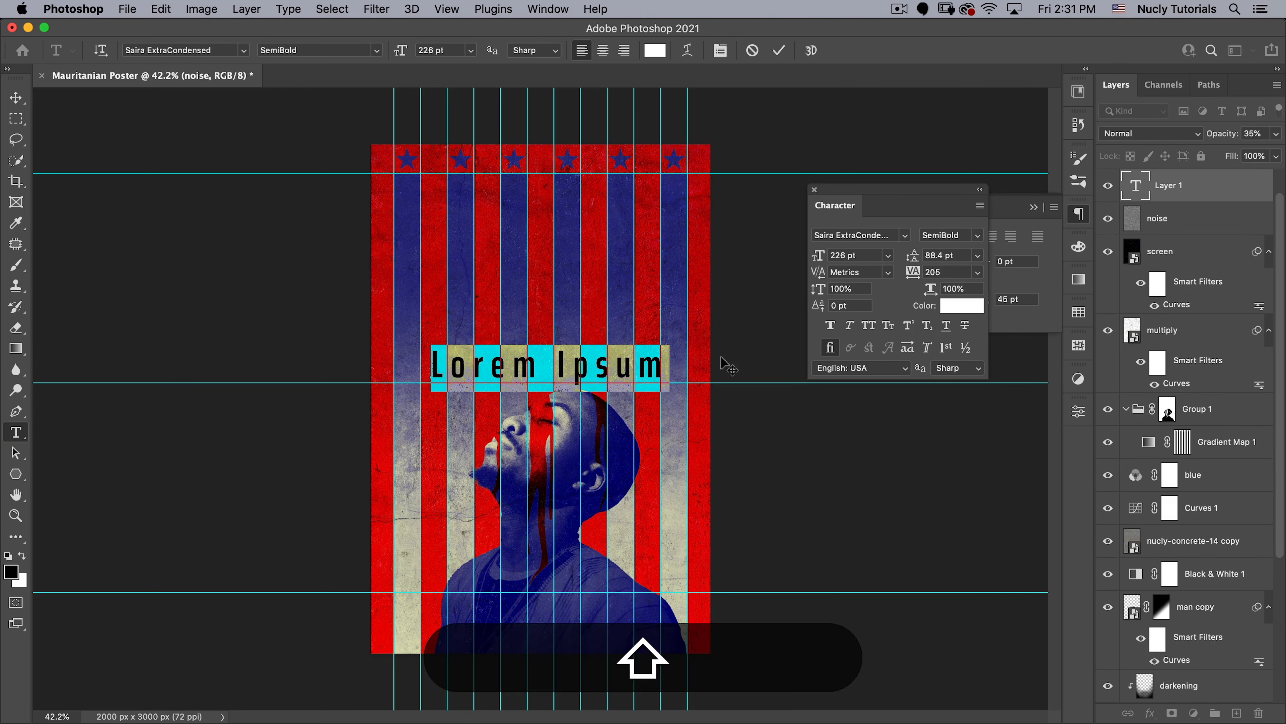
pyautogui.write('MA')
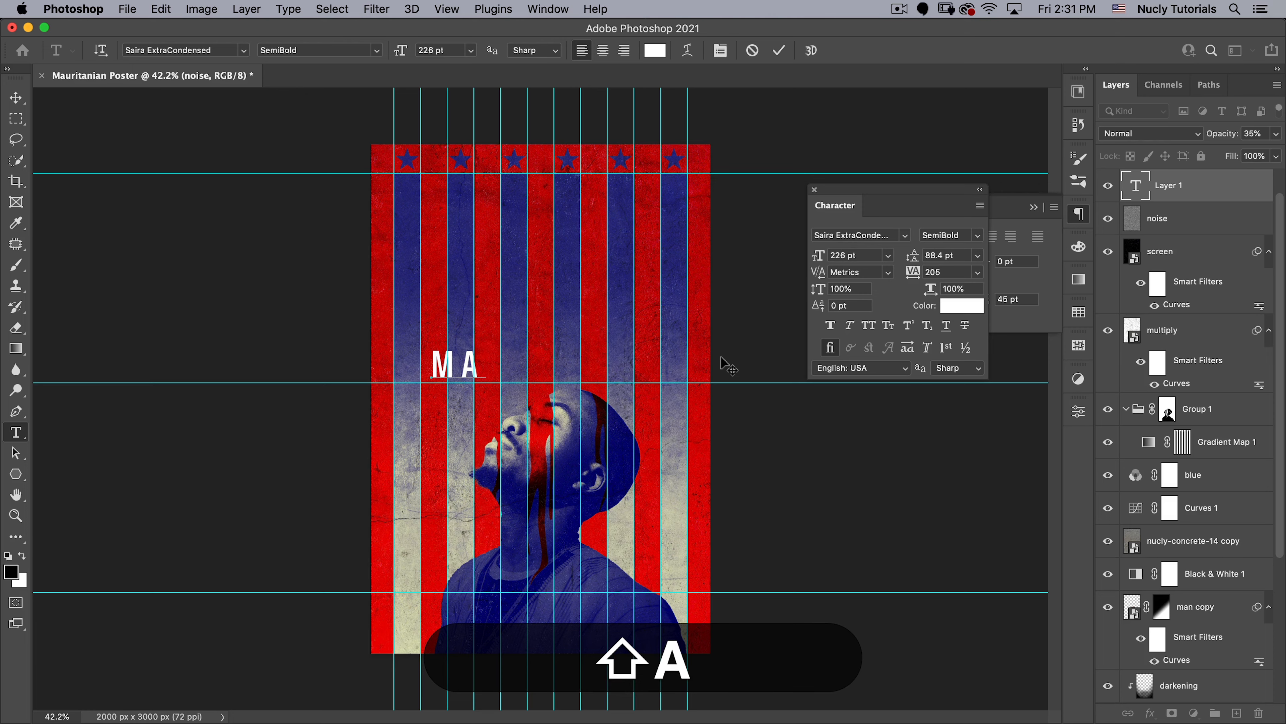
pyautogui.press('BackSpace')
pyautogui.write('URIT')
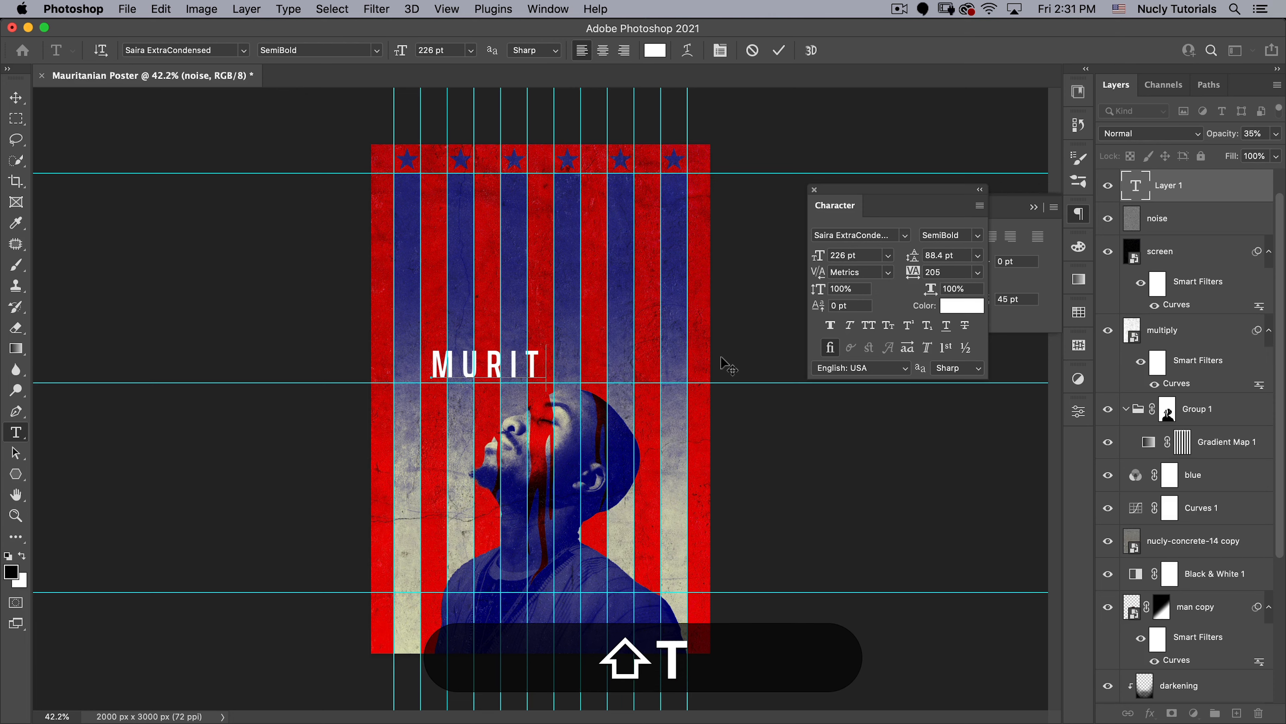
pyautogui.write('ANIAN')
pyautogui.press('Escape')
pyautogui.hotkey('shift', 'v')
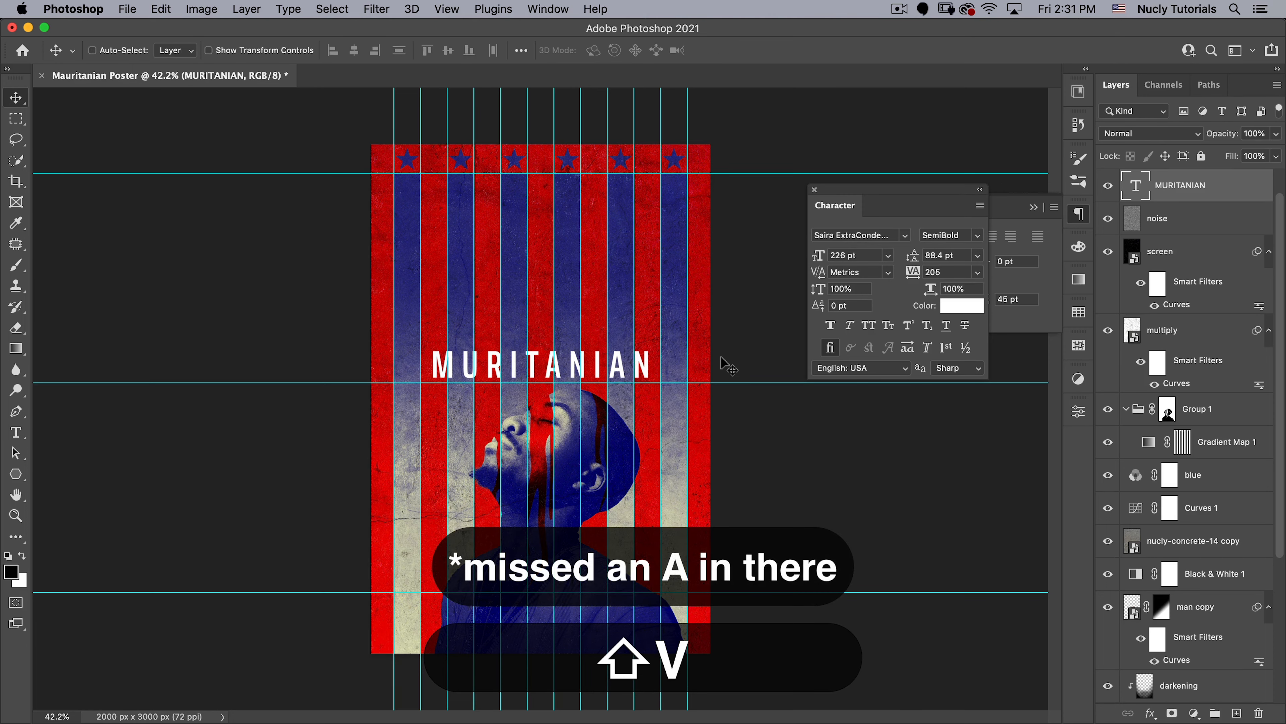
pyautogui.moveTo(580, 349); pyautogui.dragTo(561, 357)
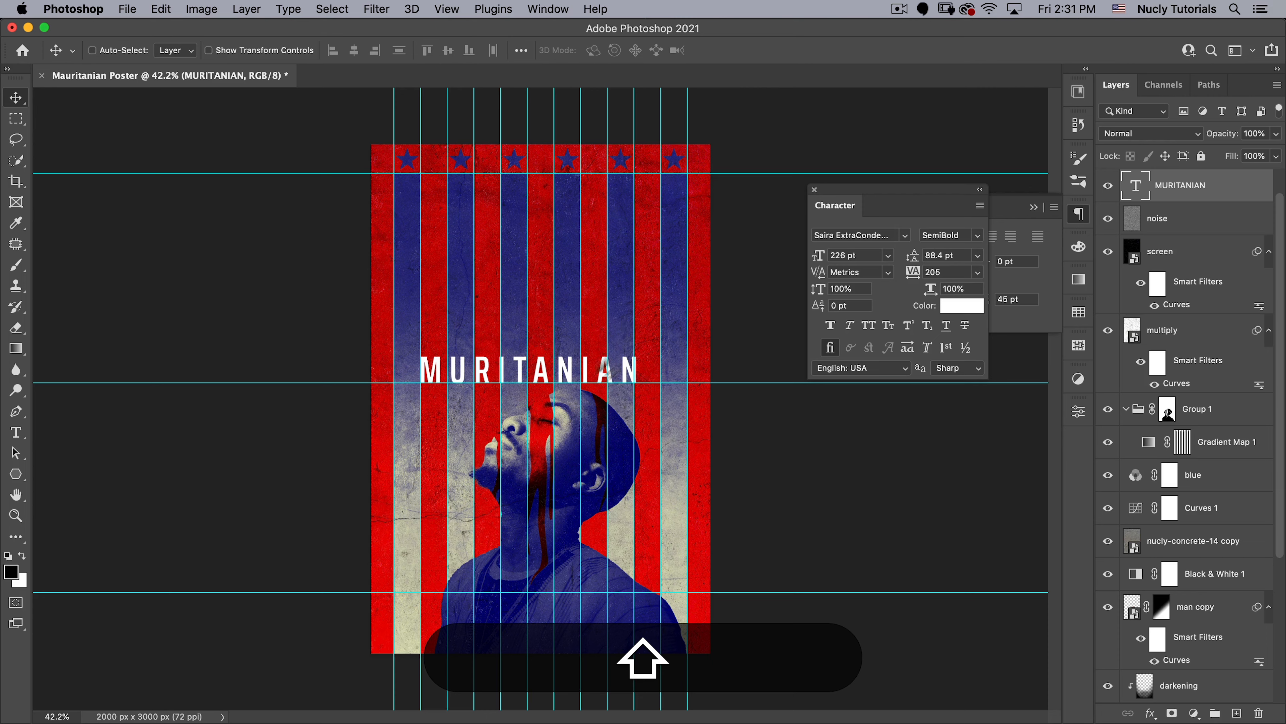
# - Enlarge the MURITANIAN title text to 252 pt
pyautogui.hotkey('shift', 't')
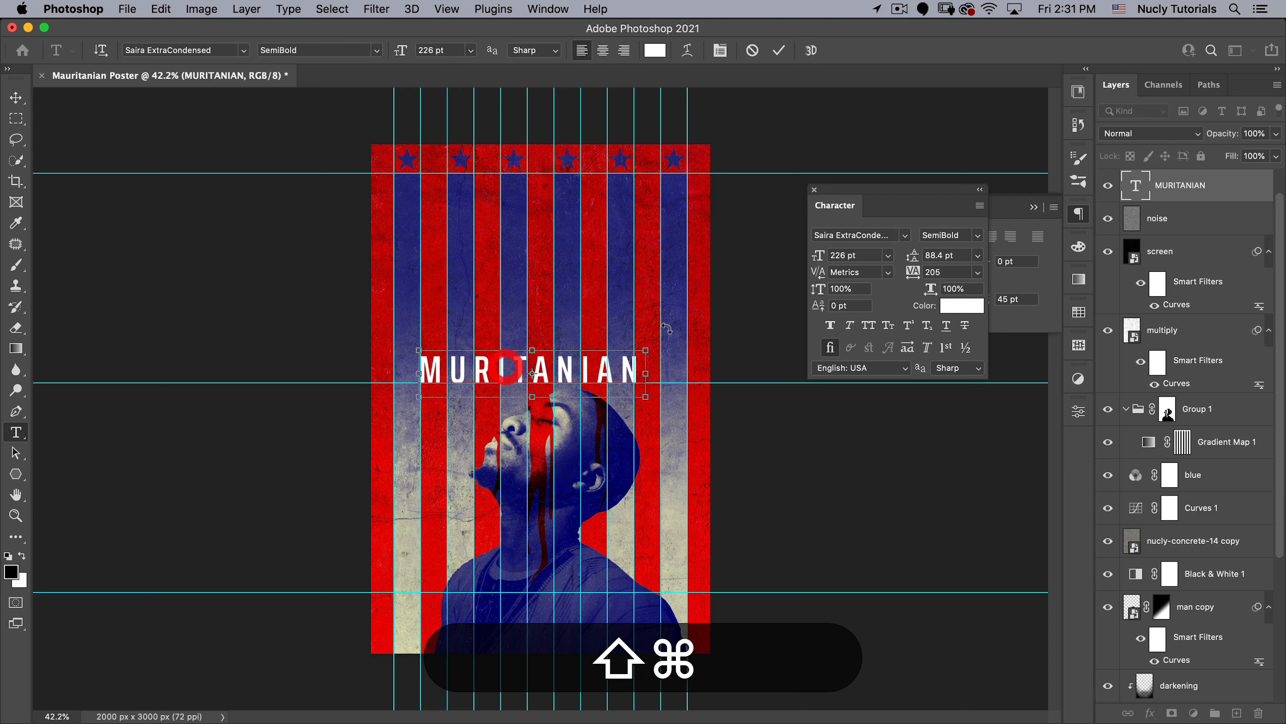
pyautogui.press('shift+super+a')
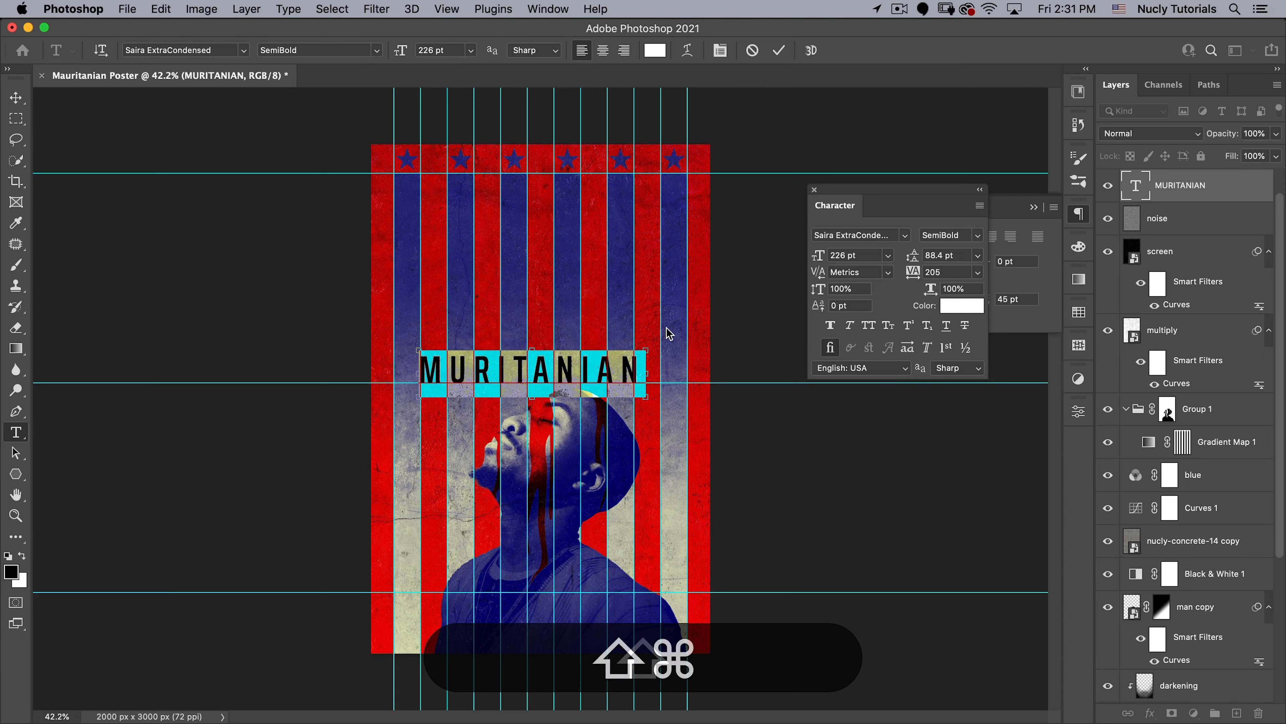
pyautogui.press('shift+super+period')
pyautogui.press('shift+super+period')
pyautogui.press('shift+super+period')
pyautogui.press('shift+super+period')
pyautogui.press('shift+super+period')
pyautogui.press('shift+super+period')
pyautogui.press('shift+super+period')
pyautogui.press('shift+super+period')
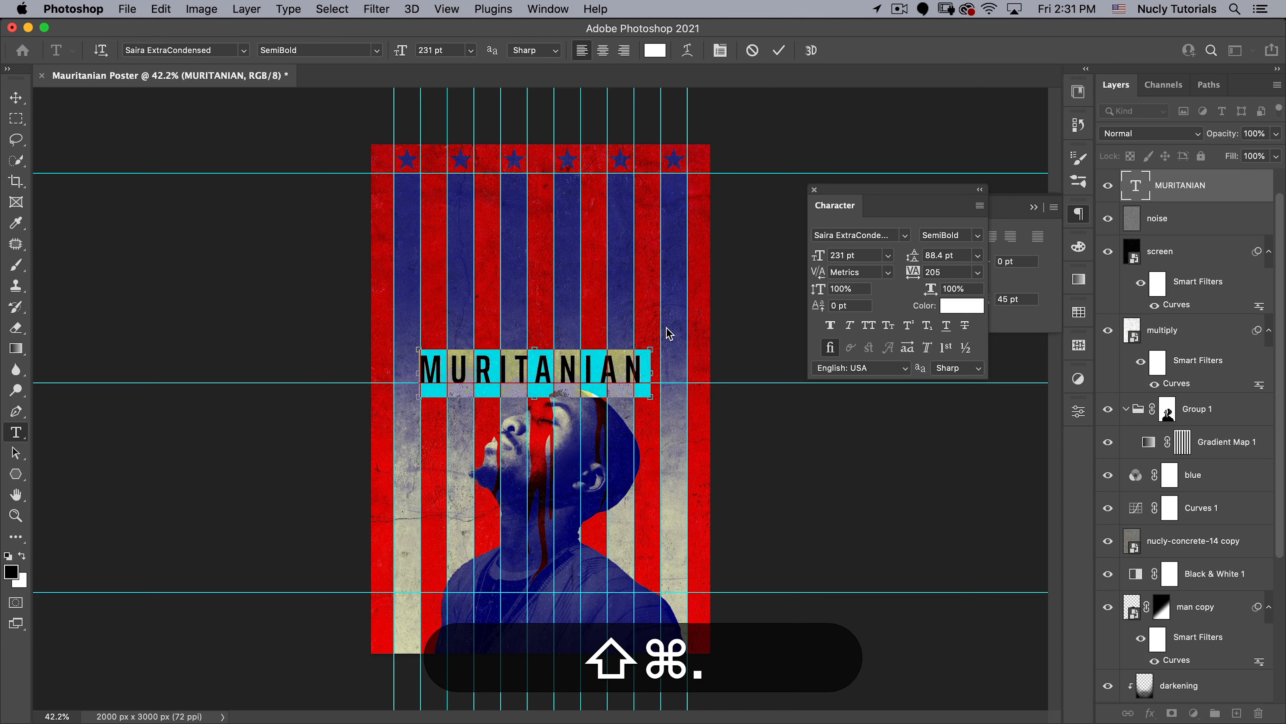
pyautogui.press('shift+super+period')
pyautogui.press('shift+super+period')
pyautogui.press('shift+super+period')
pyautogui.press('shift+super+period')
pyautogui.press('shift+super+period')
pyautogui.press('shift+super+period')
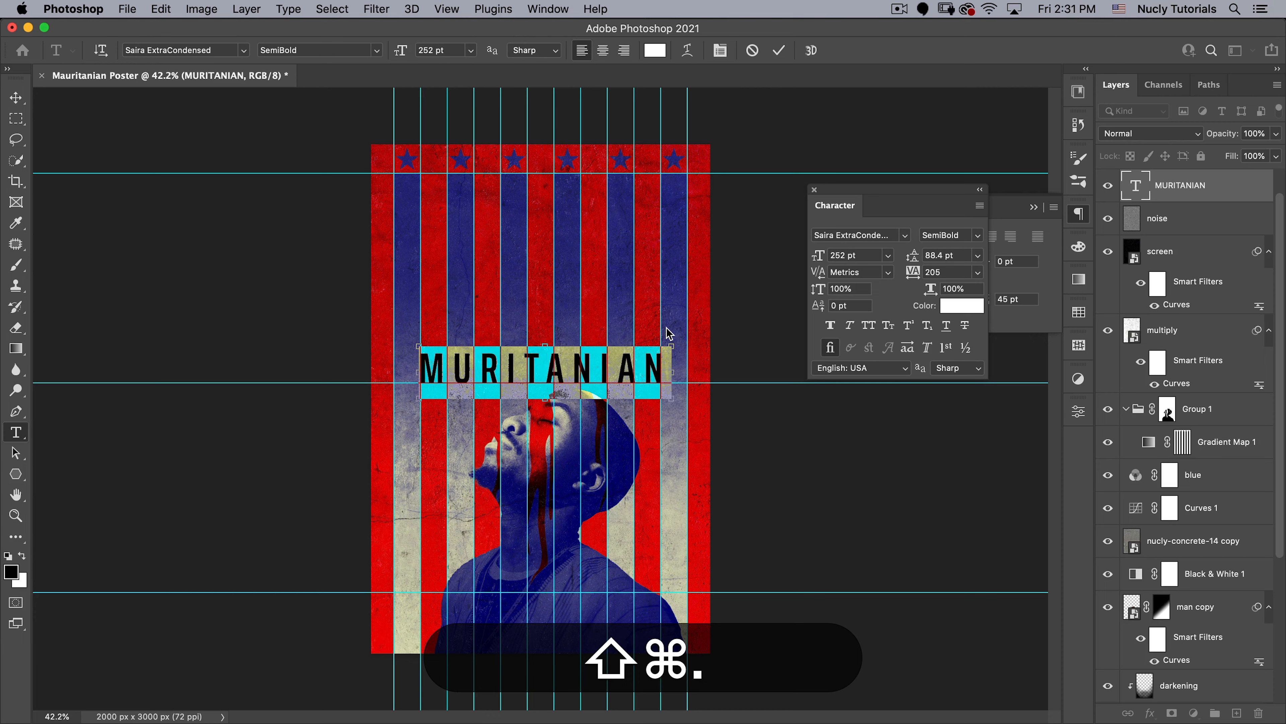
pyautogui.press('shift+super+comma')
pyautogui.press('shift+super+period')
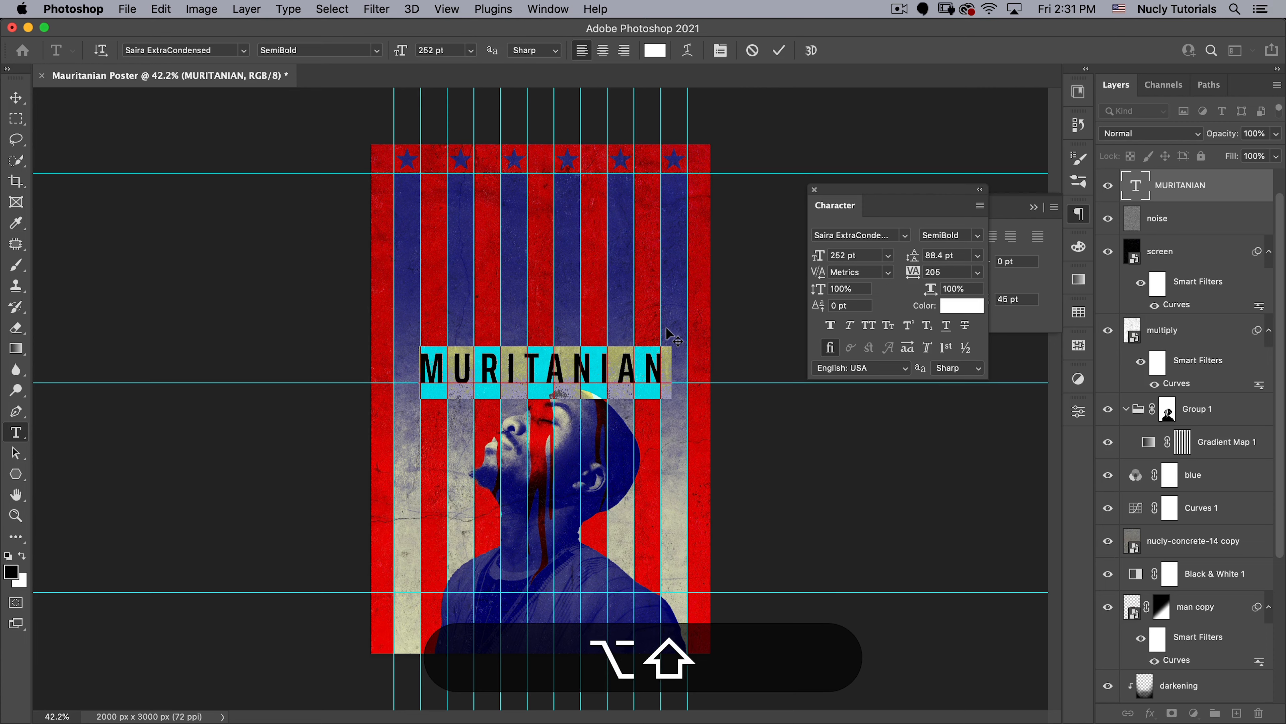
# - Try tighter tracking down to 185 on the MURITANIAN text, then return the tracking to 205
pyautogui.hotkey('alt', 'shift', 'Left')
pyautogui.hotkey('alt', 'shift', 'Left')
pyautogui.hotkey('alt', 'shift', 'Left')
pyautogui.hotkey('alt', 'shift', 'Right')
pyautogui.hotkey('alt', 'shift', 'Right')
pyautogui.hotkey('alt', 'shift', 'Left')
pyautogui.hotkey('alt', 'shift', 'Left')
pyautogui.hotkey('alt', 'shift', 'Left')
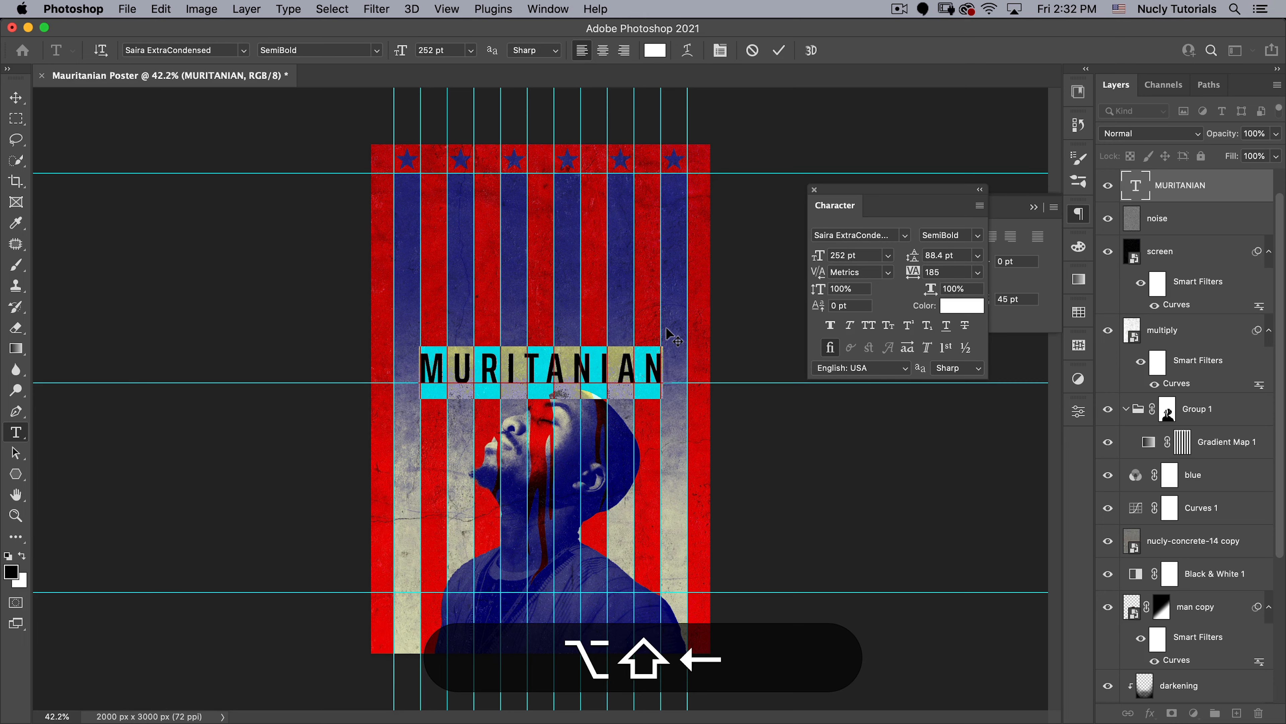
pyautogui.hotkey('alt', 'shift', 'Right')
pyautogui.hotkey('alt', 'shift', 'Right')
pyautogui.hotkey('alt', 'shift', 'Right')
pyautogui.hotkey('alt', 'shift', 'Right')
pyautogui.hotkey('alt', 'shift', 'Right')
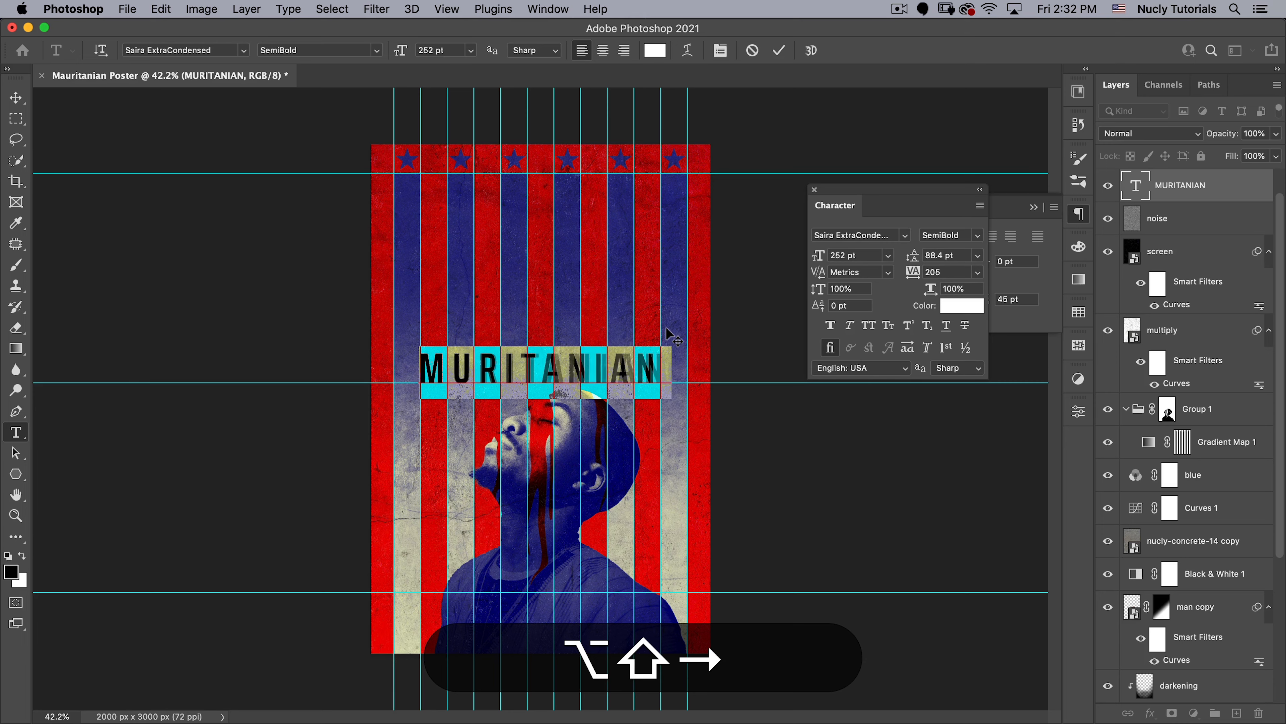
pyautogui.hotkey('alt', 'shift', 'Left')
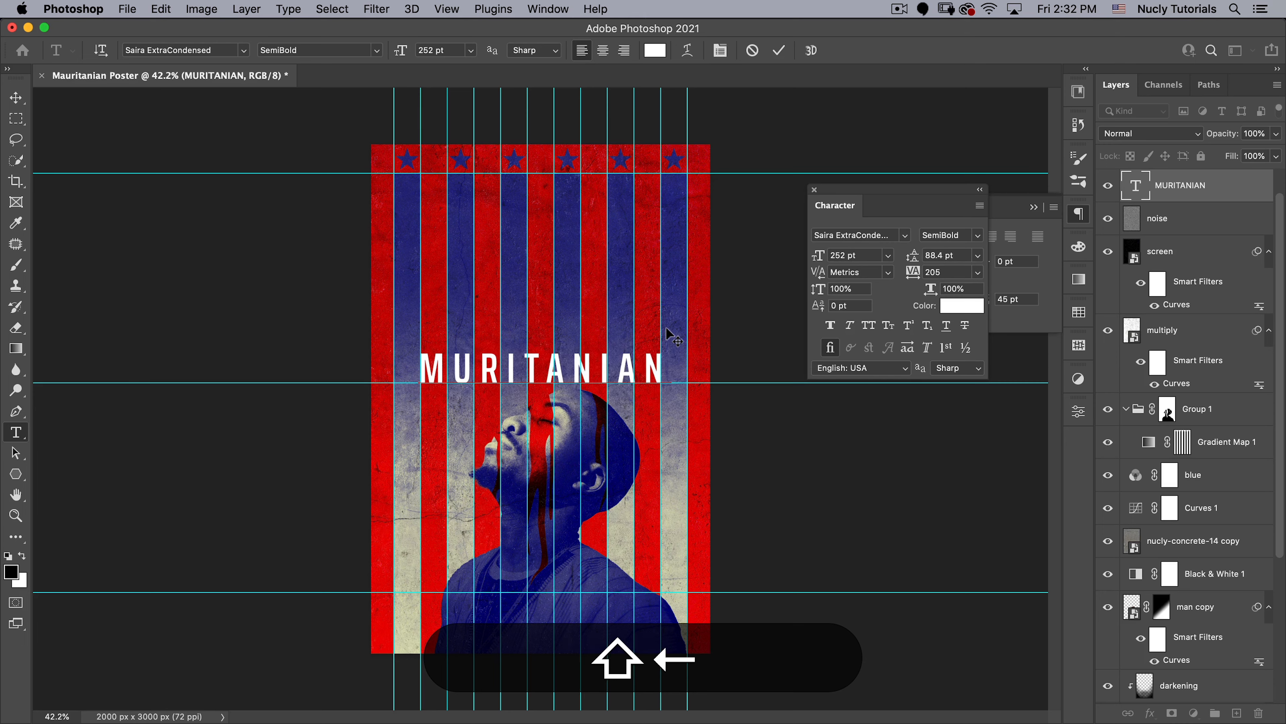
# - Duplicate the finished MURITANIAN text straight above itself and replace the copy's wording with THE
pyautogui.press('shift+KP_Enter')
pyautogui.hotkey('shift', 'v')
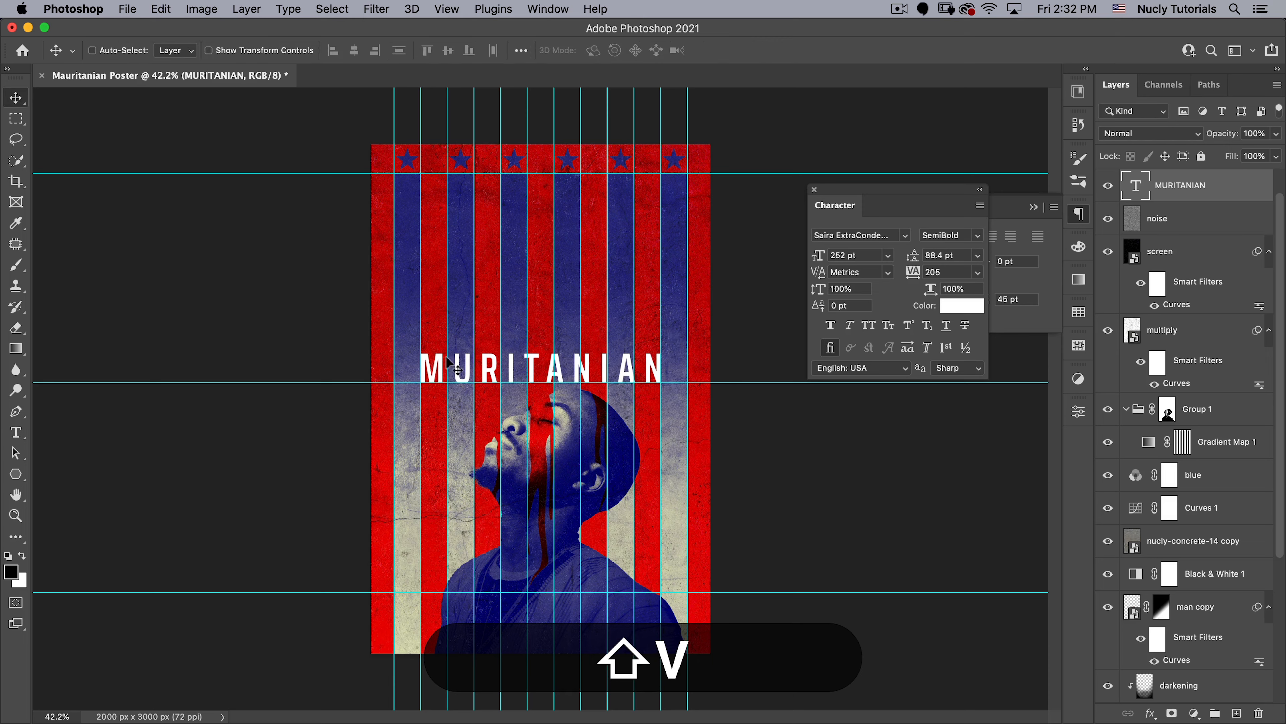
pyautogui.moveTo(462, 364); pyautogui.dragTo(463, 322)
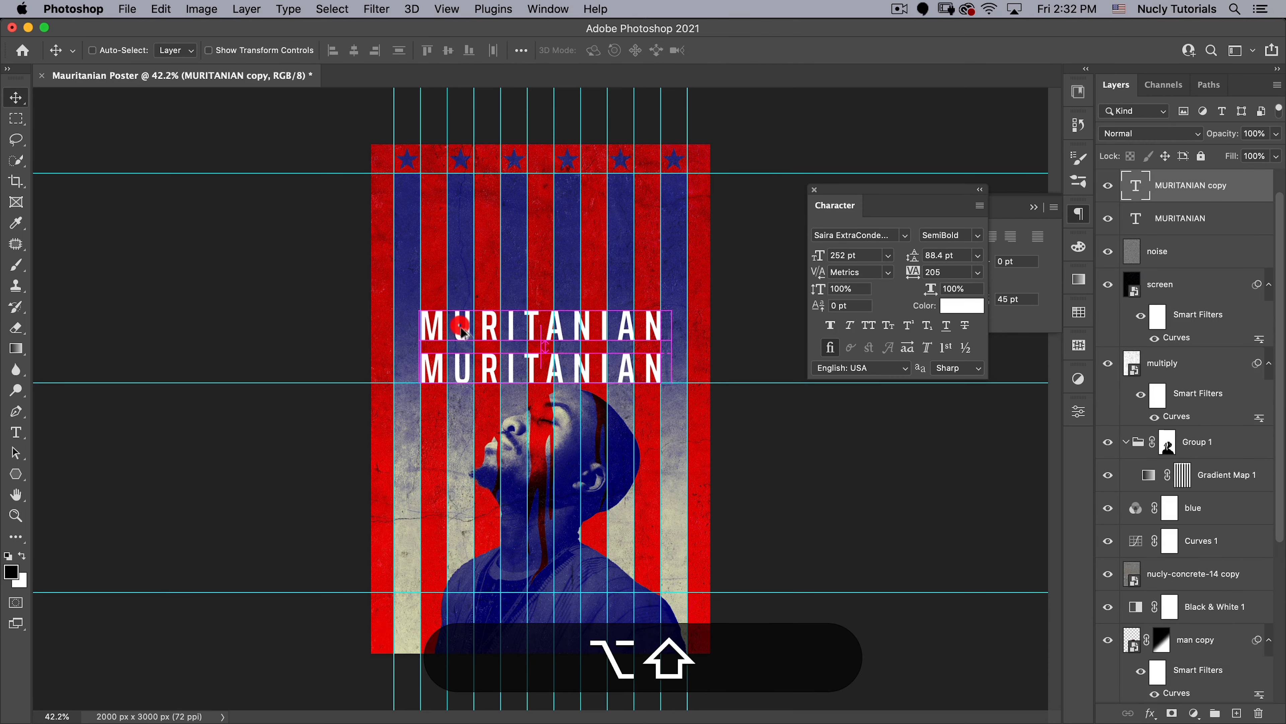
pyautogui.hotkey('alt', 'shift', 't')
pyautogui.click(463, 324)
pyautogui.press('super+shift+a')
pyautogui.write('THE')
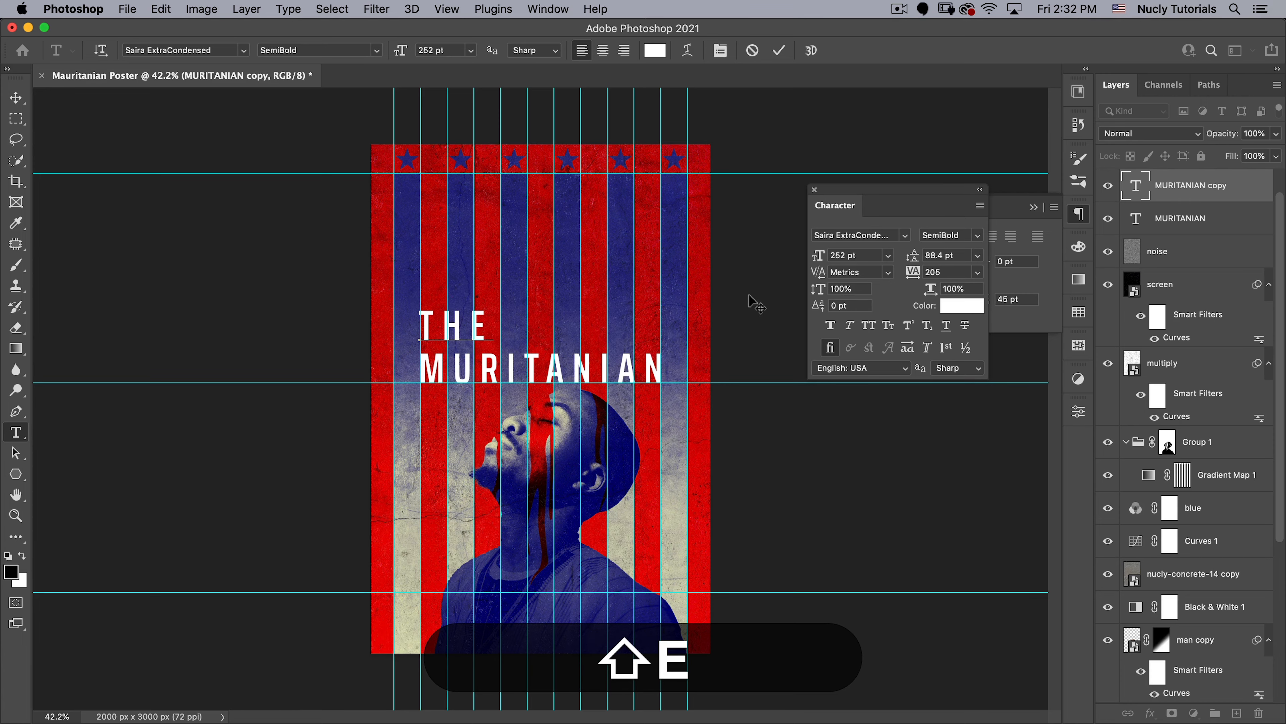
pyautogui.press('shift+KP_Enter')
pyautogui.hotkey('shift', 'v')
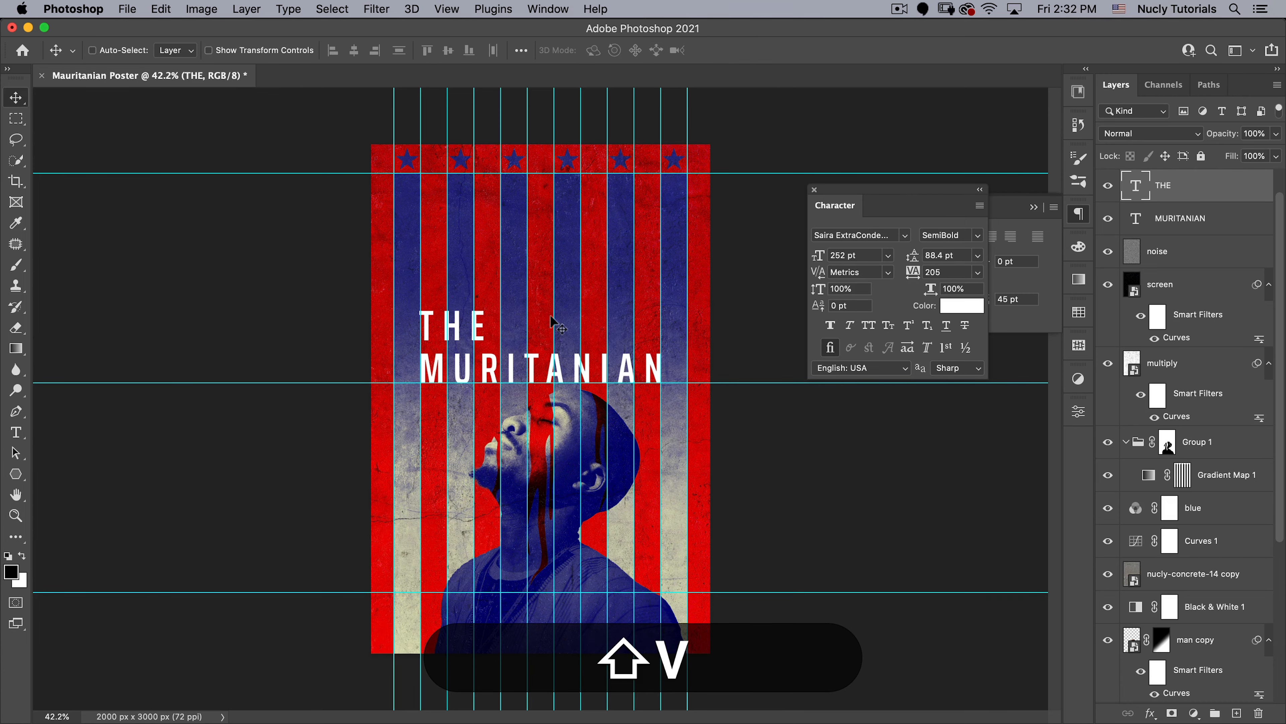
# - Scale the word THE to 53.15% and place it just above the first letters of MURITANIAN, near the second vertical guide
pyautogui.moveTo(520, 317); pyautogui.dragTo(593, 289)
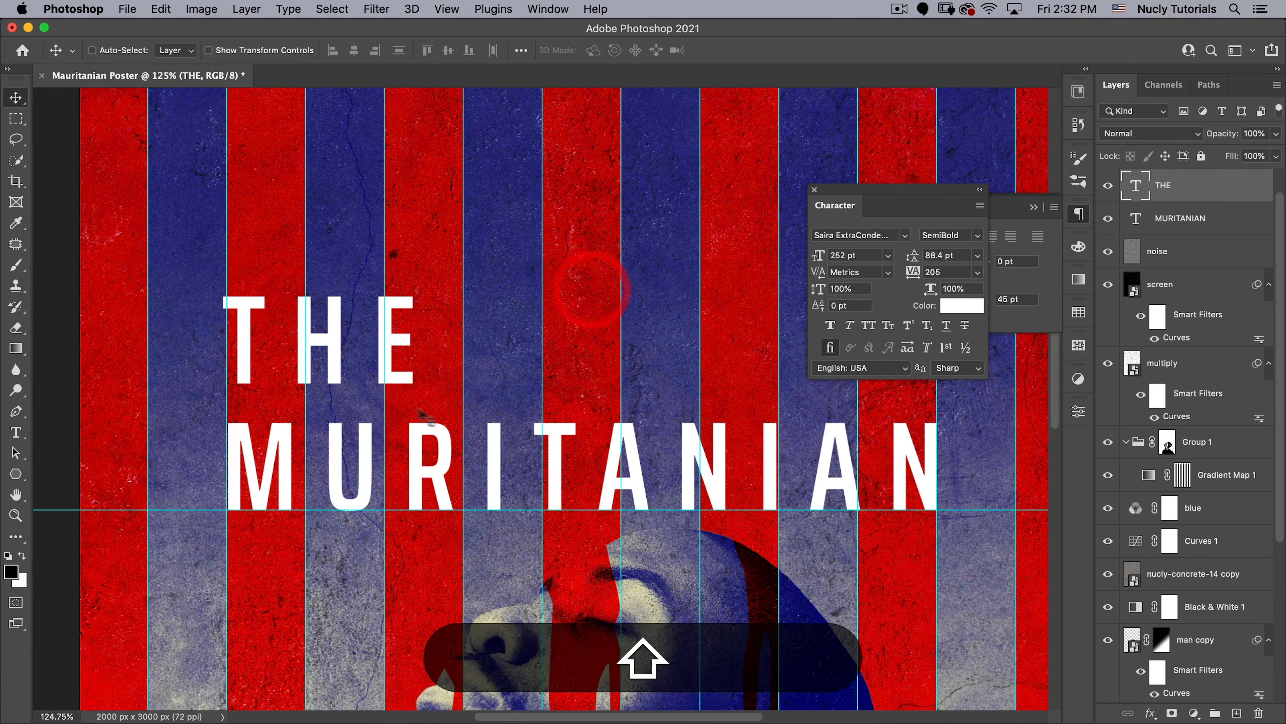
pyautogui.moveTo(370, 386)
pyautogui.mouseDown()
pyautogui.moveTo(392, 387)
pyautogui.moveTo(375, 410)
pyautogui.mouseUp()
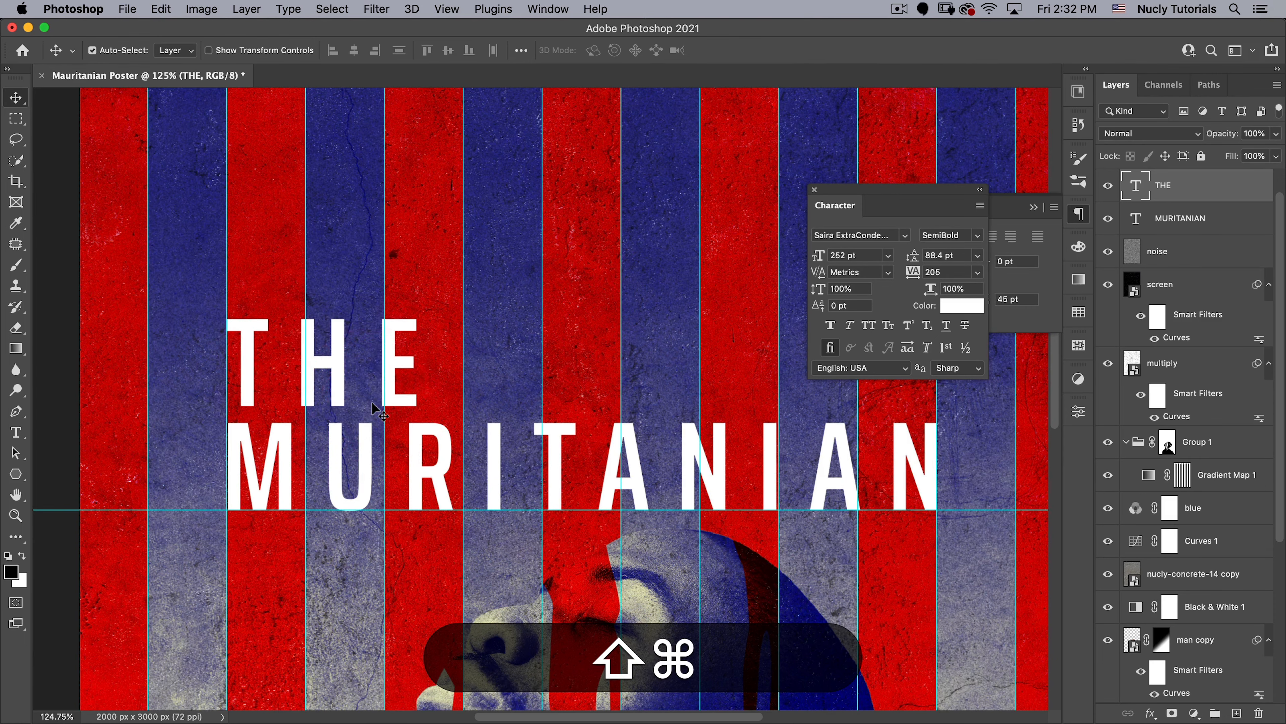
pyautogui.hotkey('ctrl', 'shift', 't')
pyautogui.moveTo(337, 375); pyautogui.dragTo(239, 404)
pyautogui.moveTo(446, 299); pyautogui.dragTo(353, 352)
pyautogui.click(308, 394)
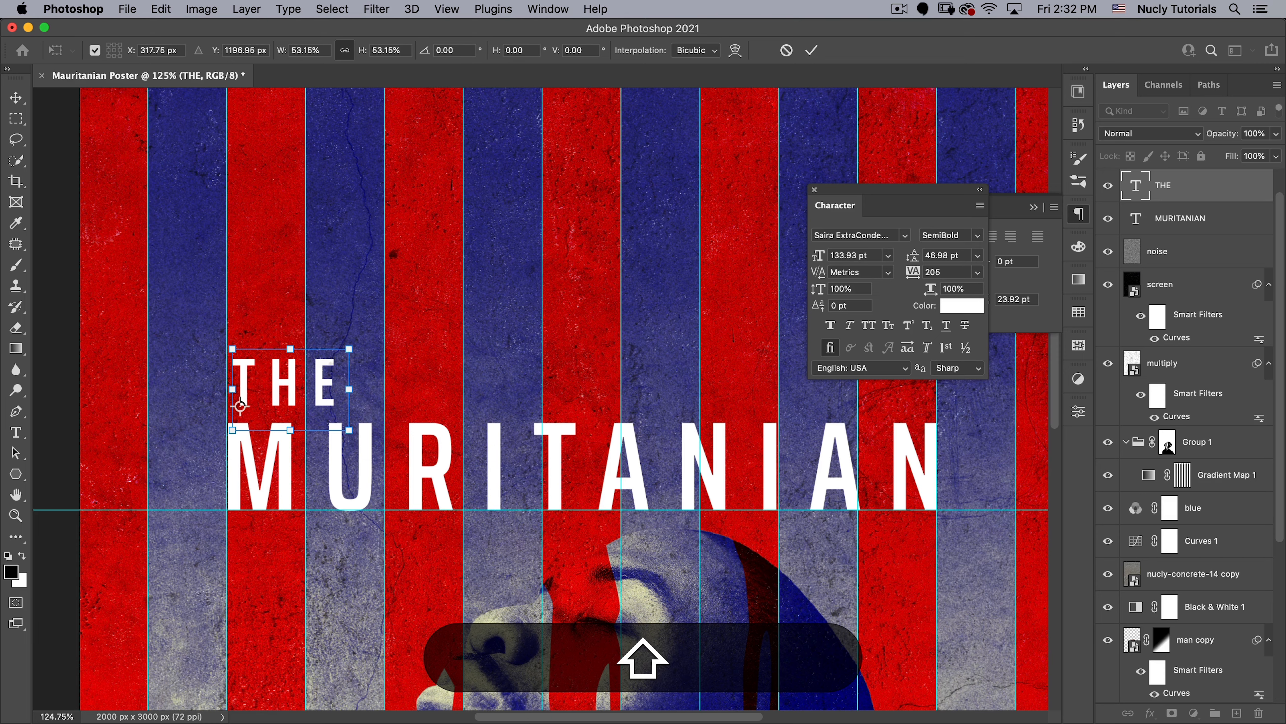
pyautogui.click(811, 50)
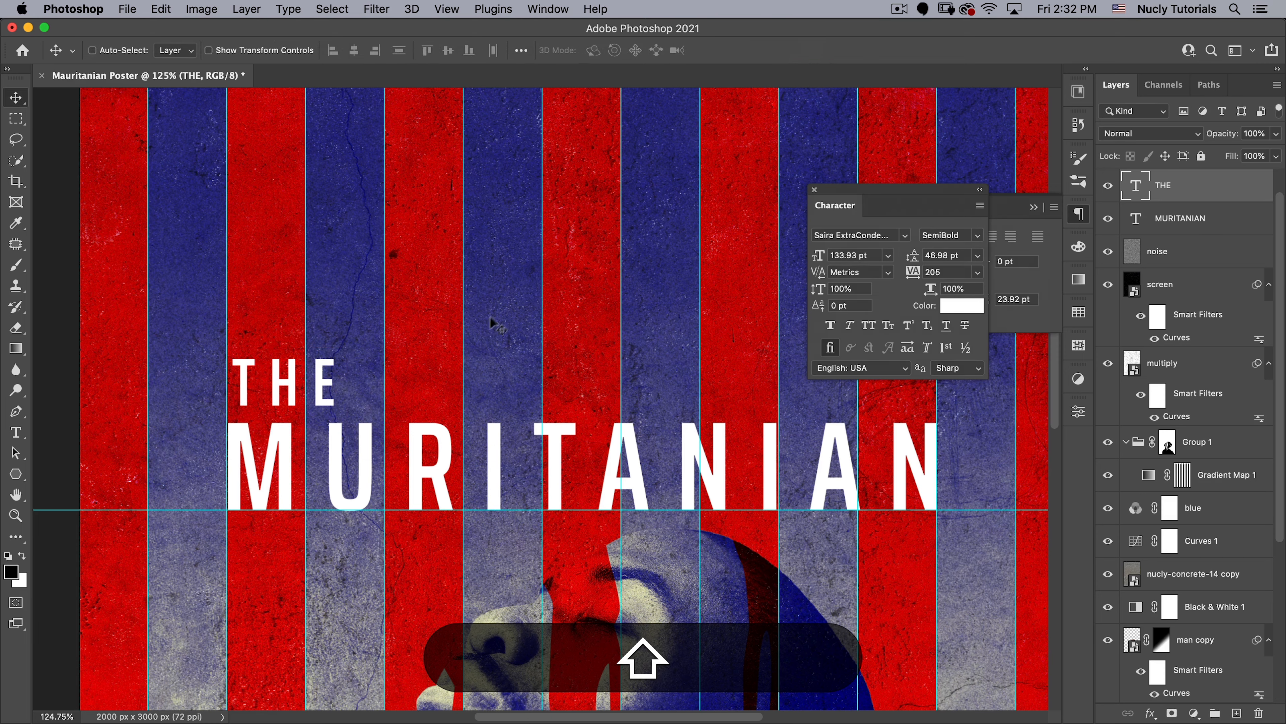
pyautogui.hotkey('shift', 'Up')
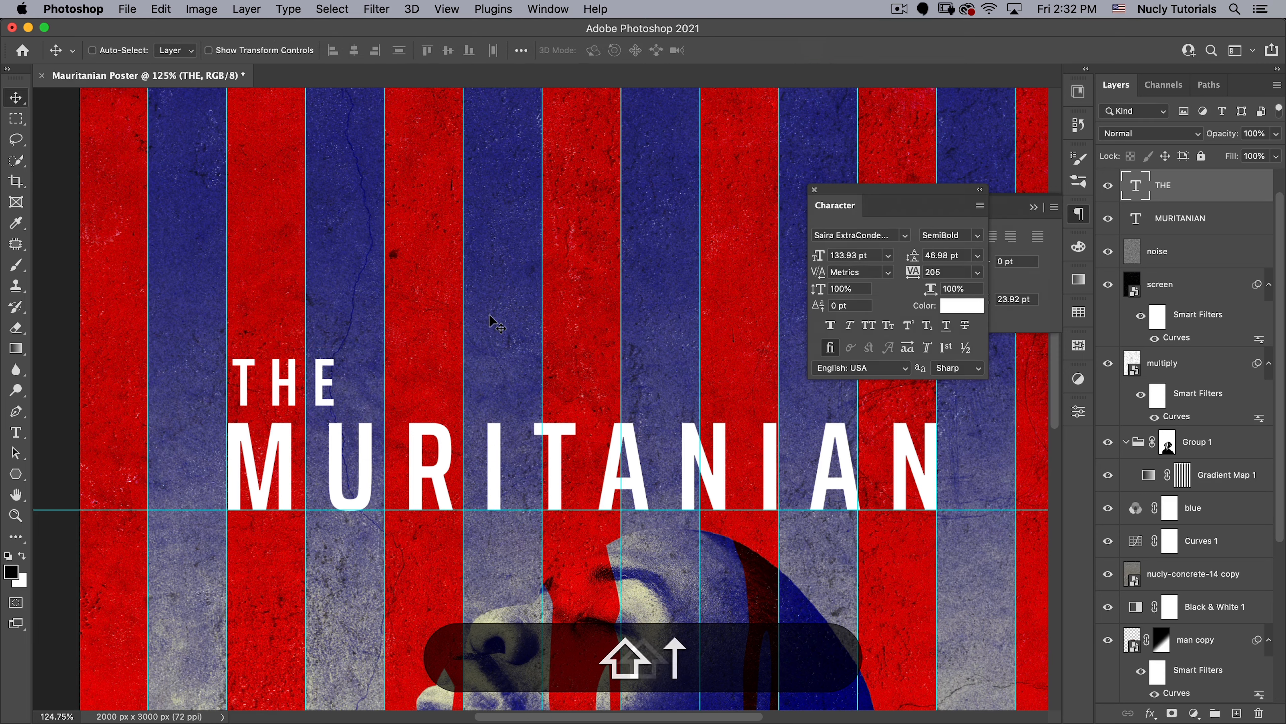
pyautogui.hotkey('shift', 'Left')
pyautogui.hotkey('shift', 'Up')
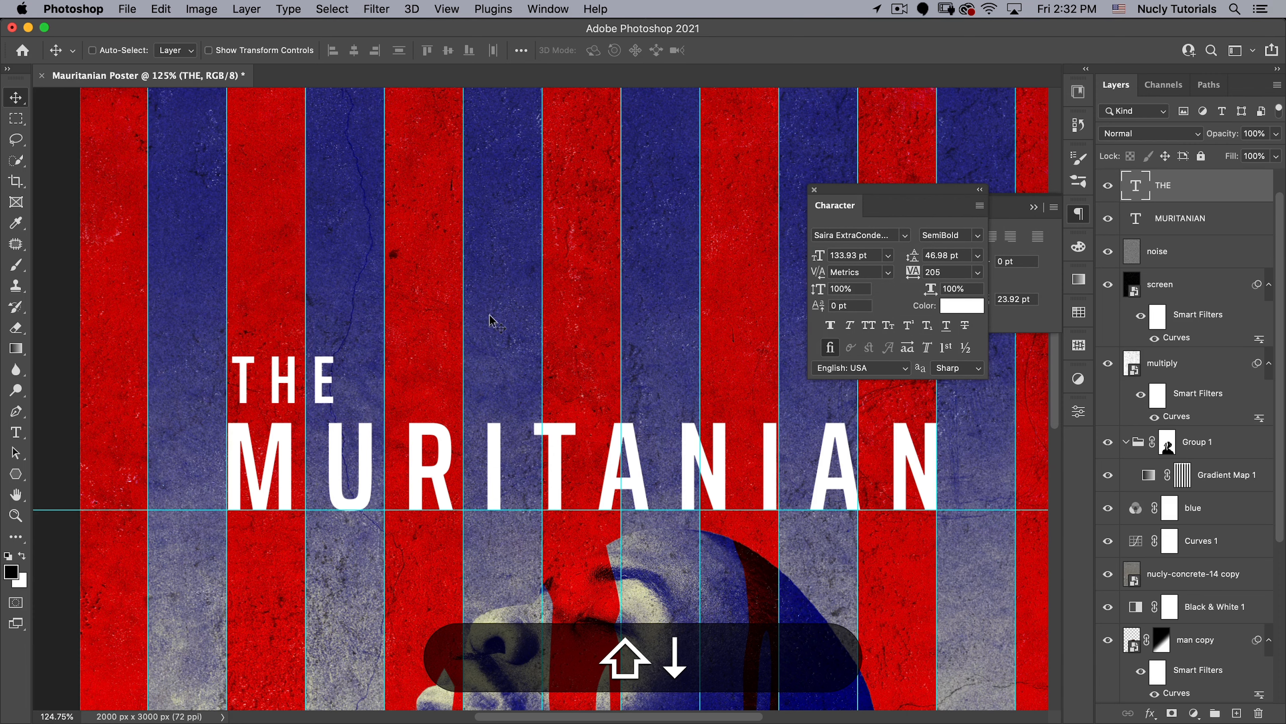
# - Hide the guides to show the poster with its title and move the character settings farther from the artwork
pyautogui.press('shift+super+0')
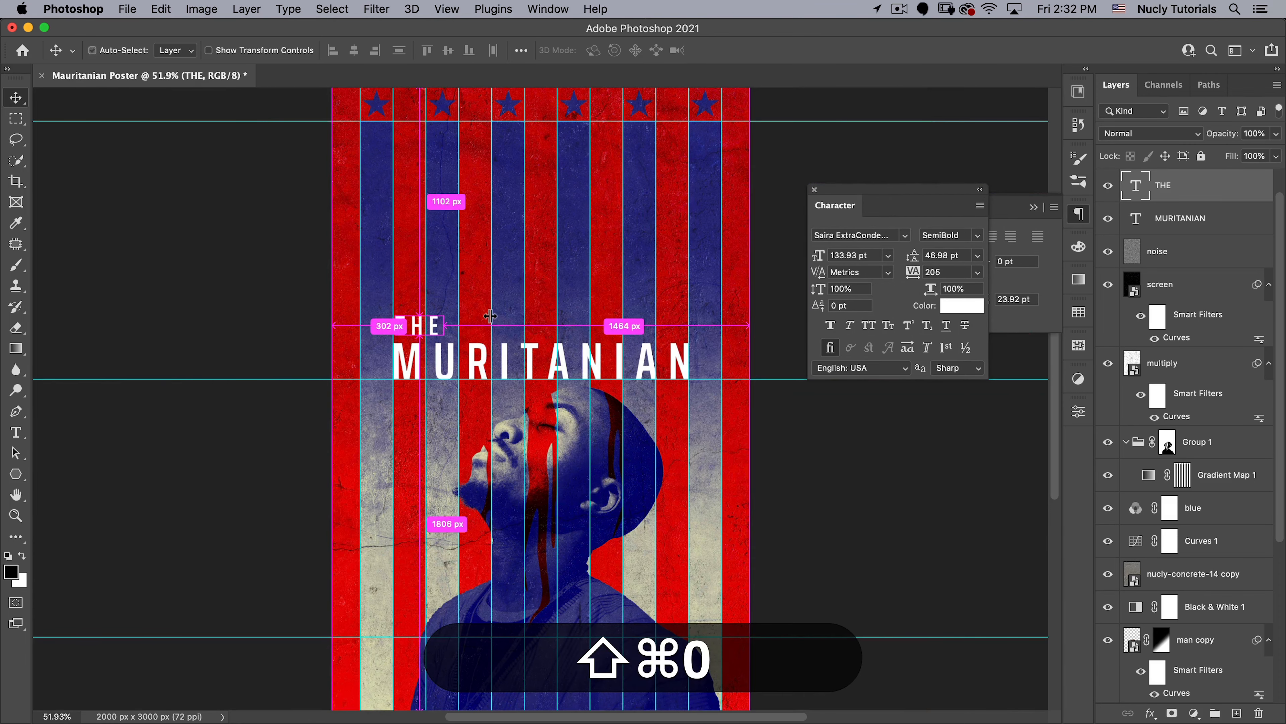
pyautogui.press('shift+super+semicolon')
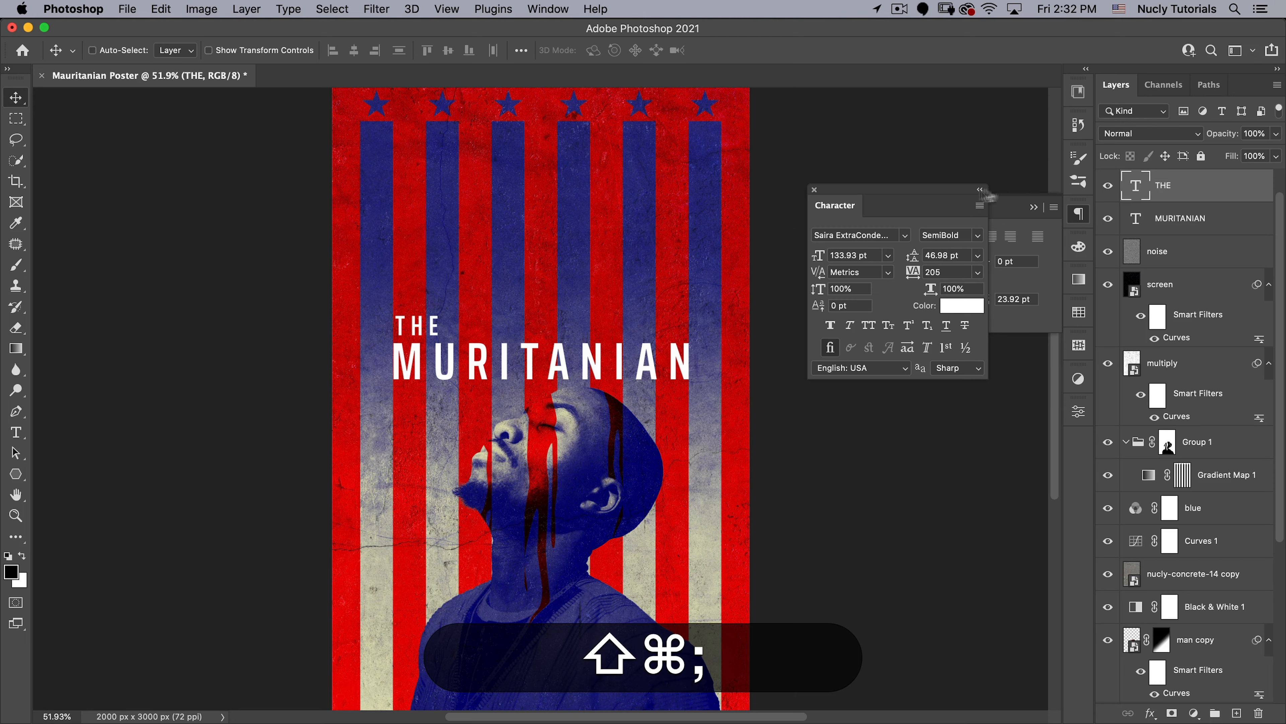
pyautogui.moveTo(952, 191); pyautogui.dragTo(1002, 144)
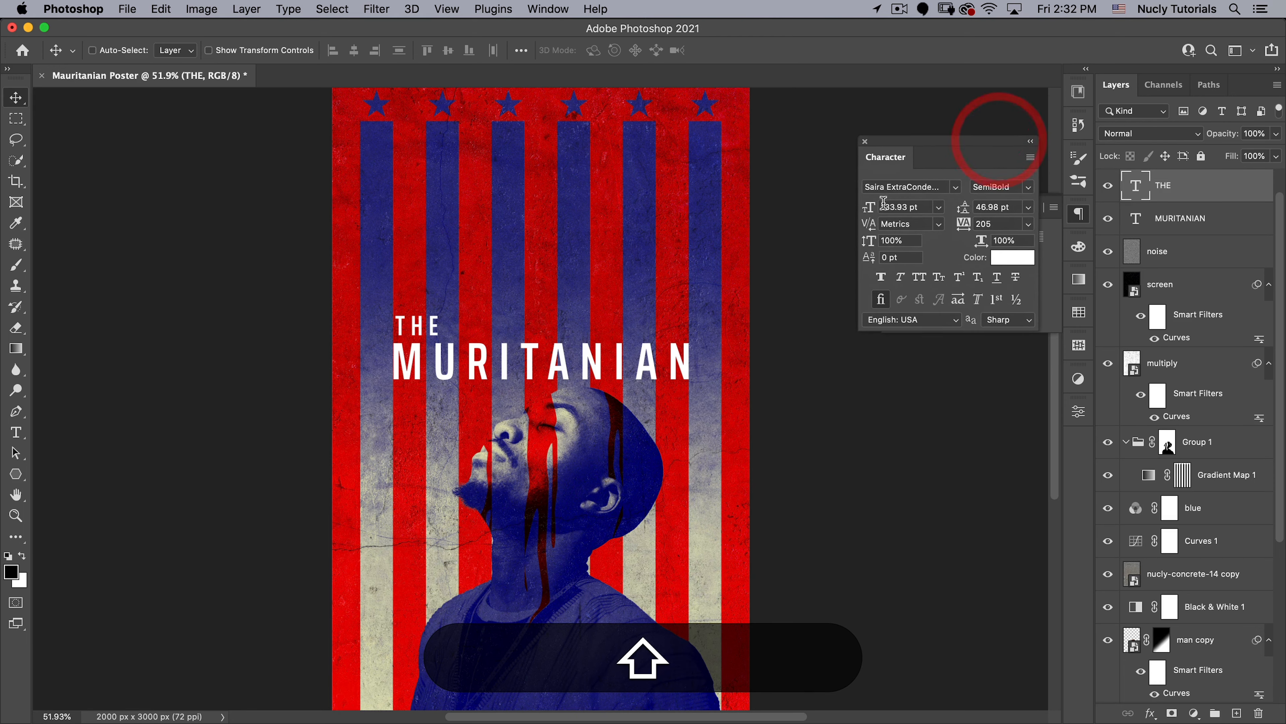